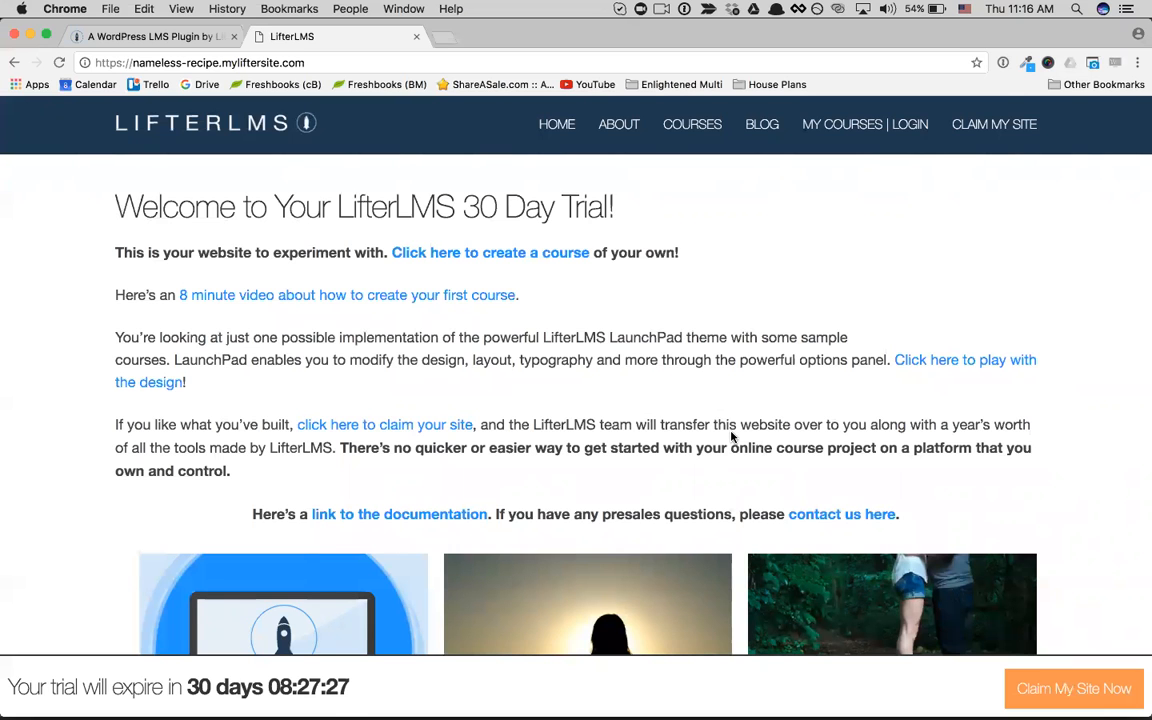
Step: Look over the trial site's home page, from the welcome text and links to the sample course catalog
scroll(731, 437, down, 5)
scroll(731, 437, down, 1)
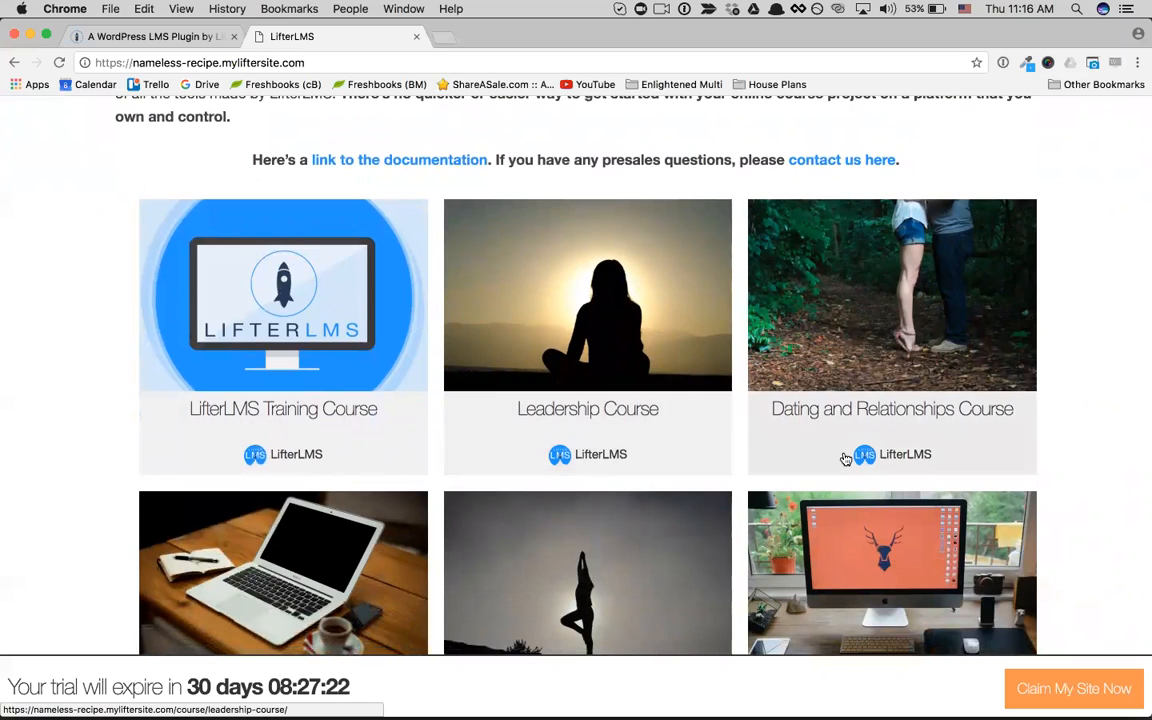
scroll(656, 327, up, 5)
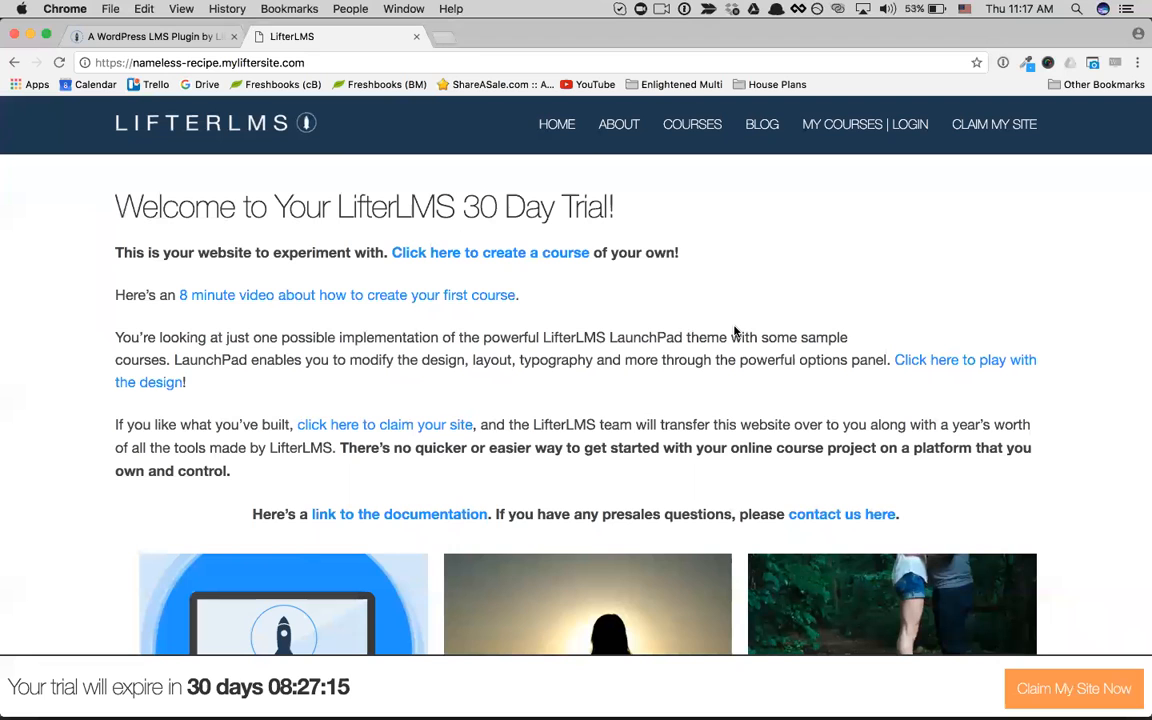
scroll(735, 331, down, 1)
scroll(735, 331, up, 1)
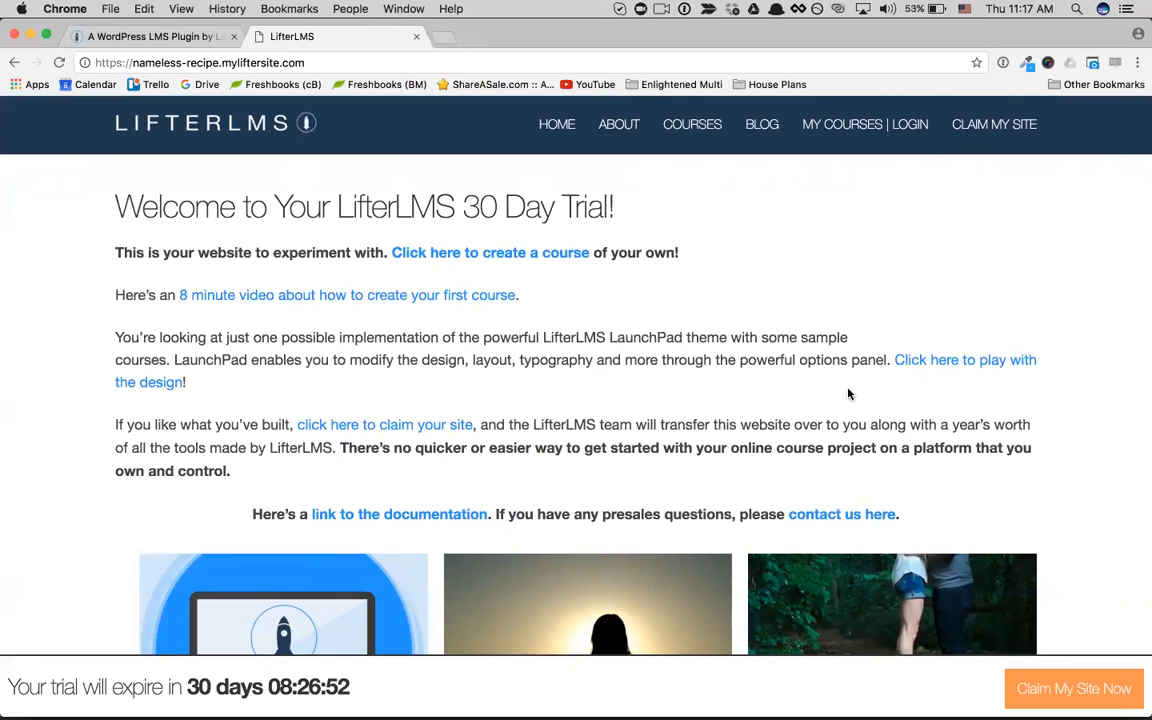
scroll(848, 392, down, 1)
scroll(848, 392, up, 1)
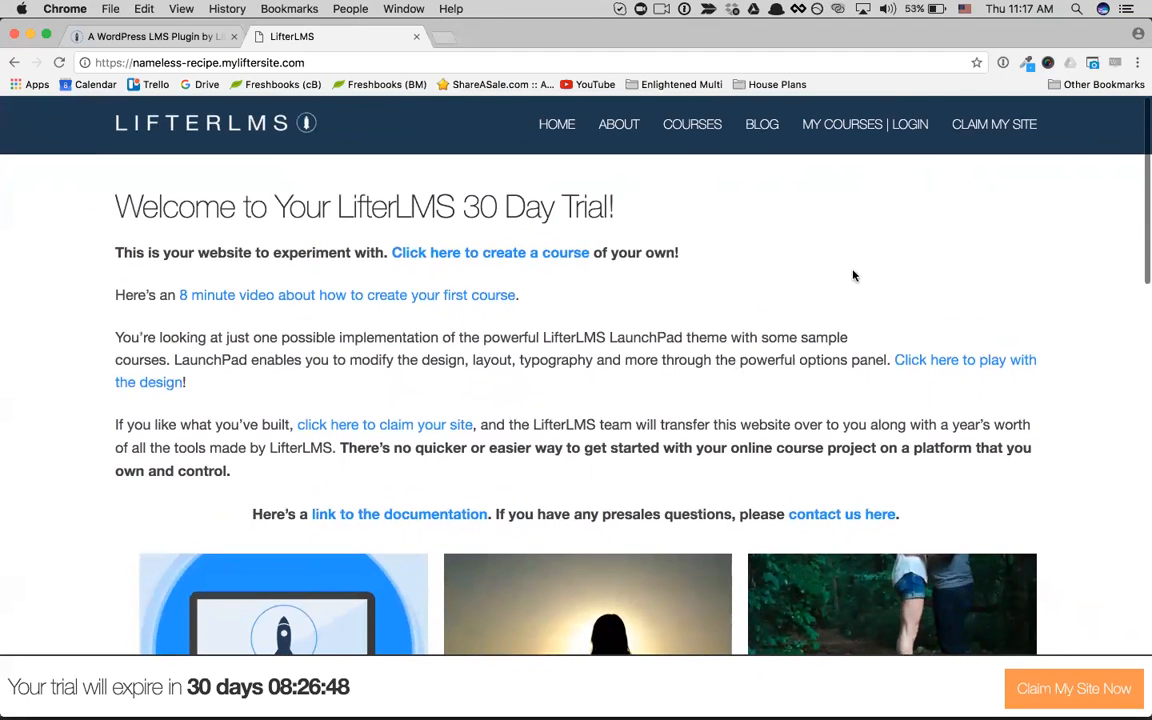
scroll(855, 274, down, 1)
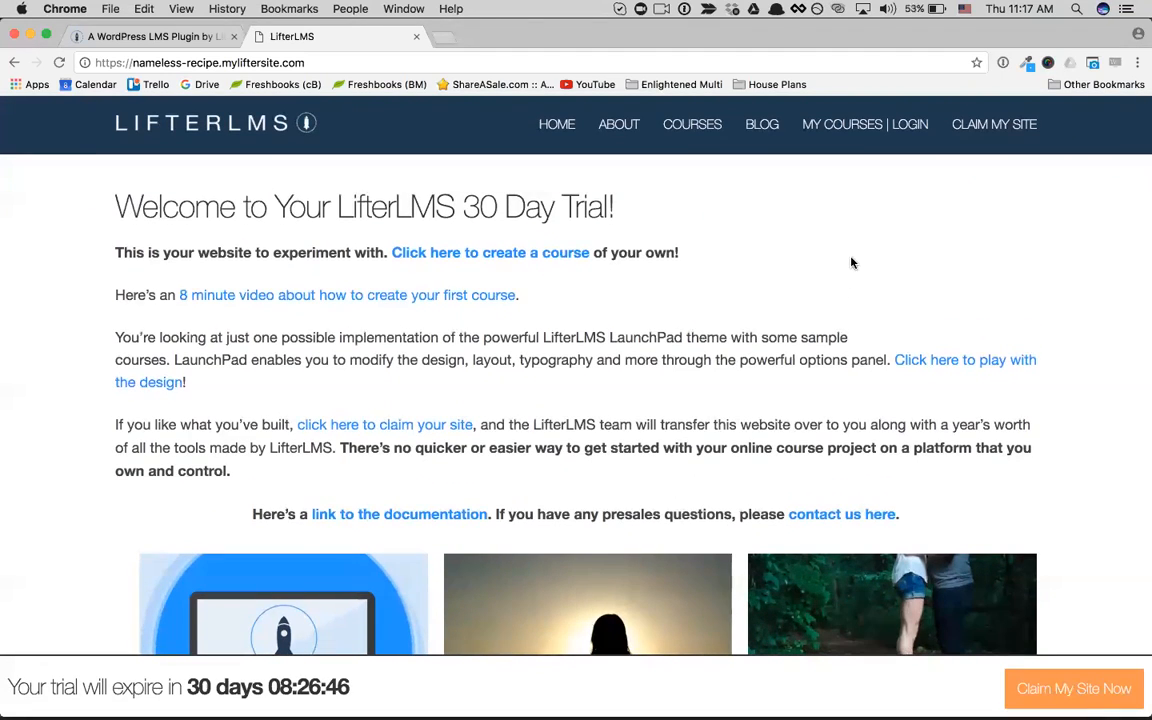
Step: Log in to the My Courses area with the account's e-mail address and password, declining to save the login in 1Password
click(834, 124)
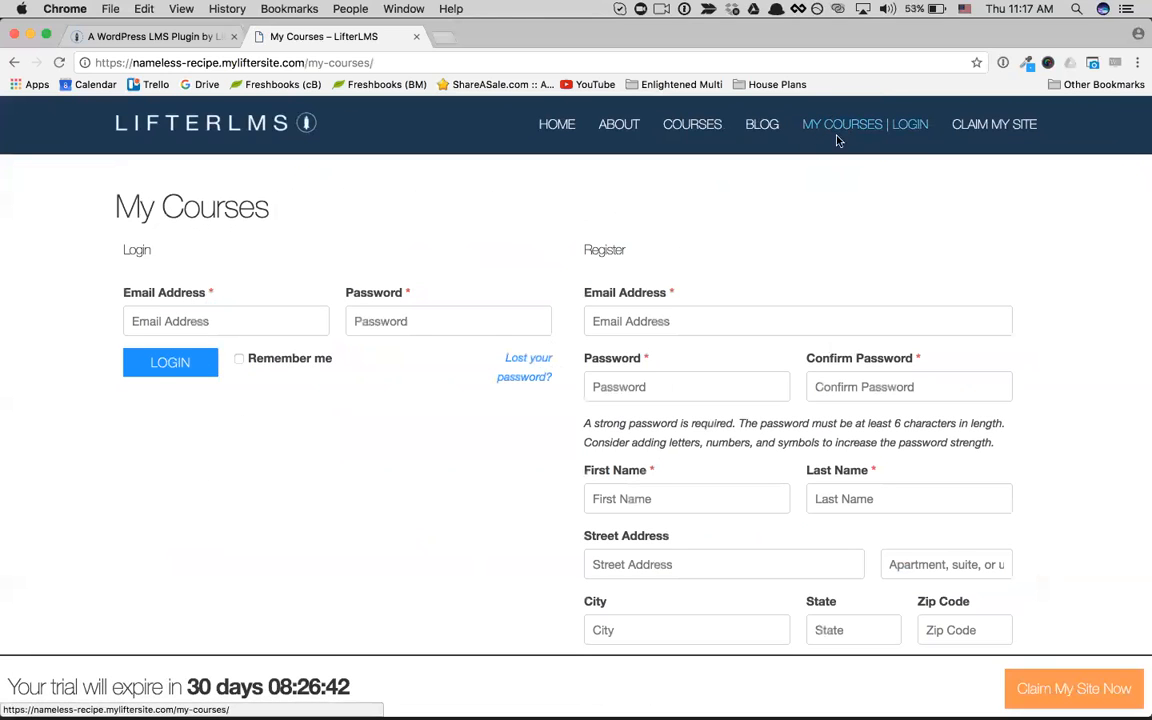
click(245, 322)
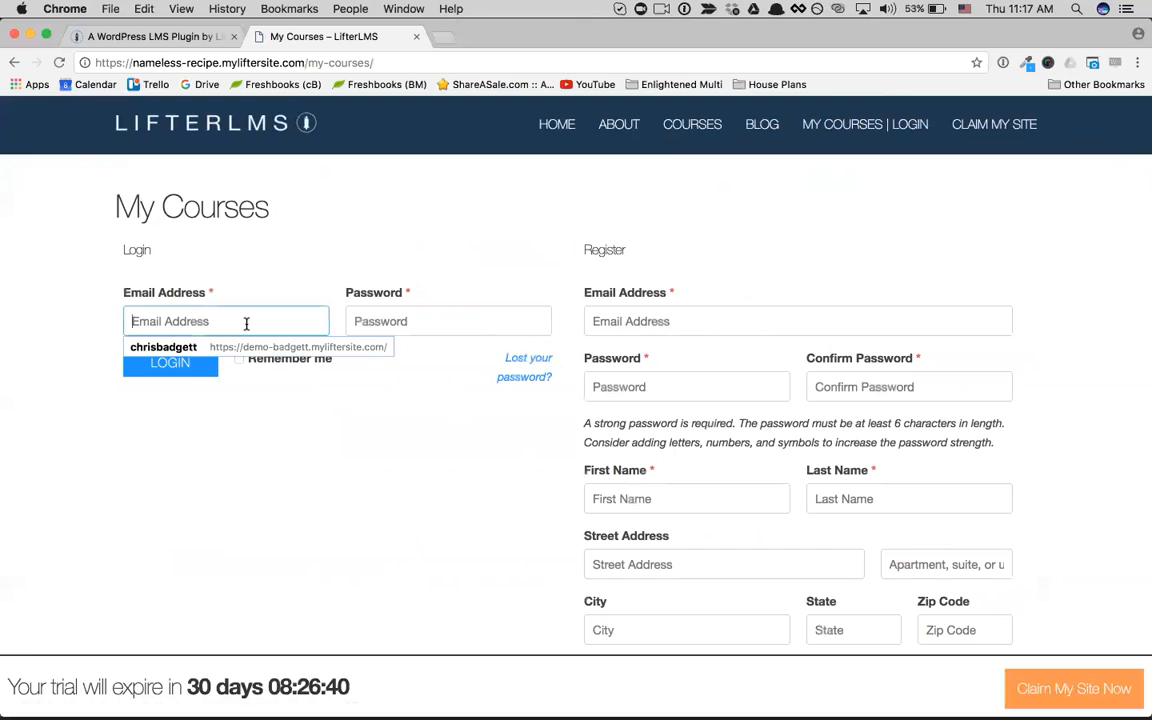
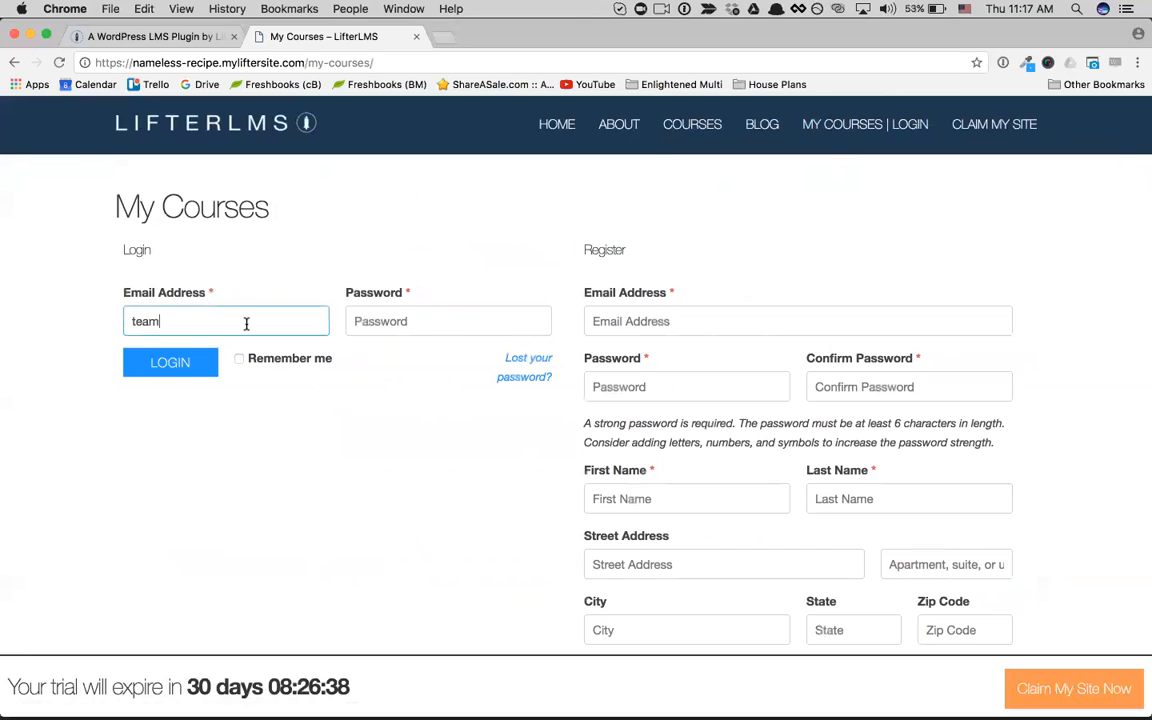
click(418, 321)
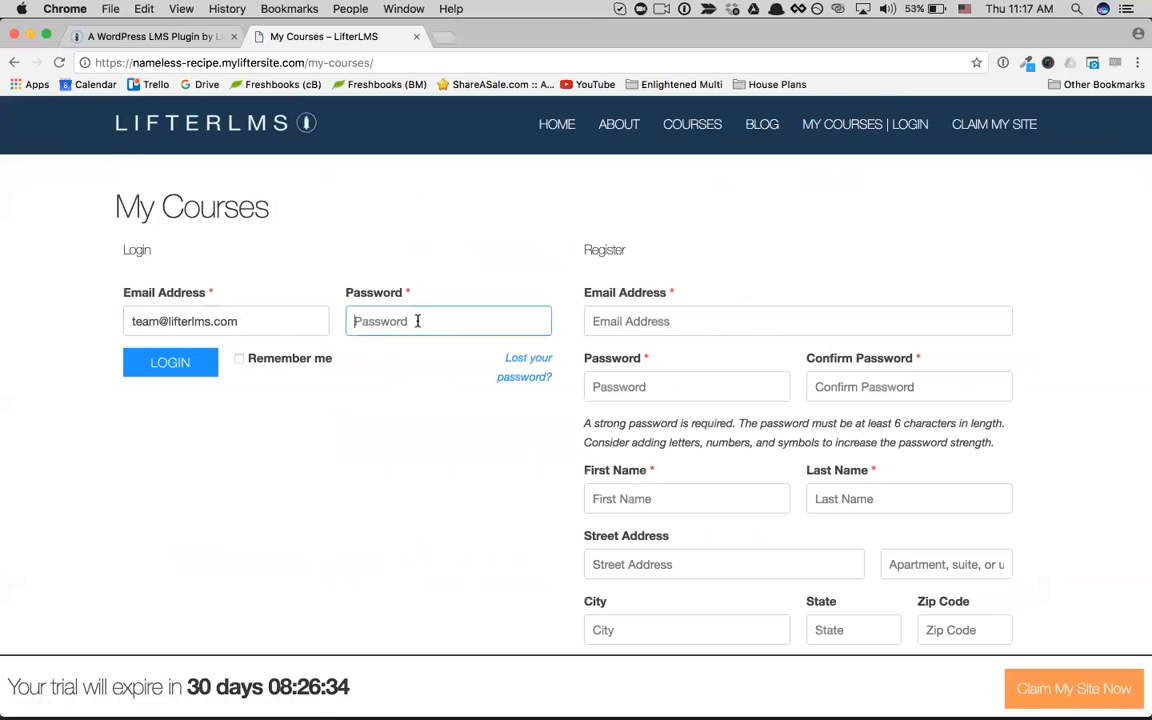
key(super+v)
click(207, 371)
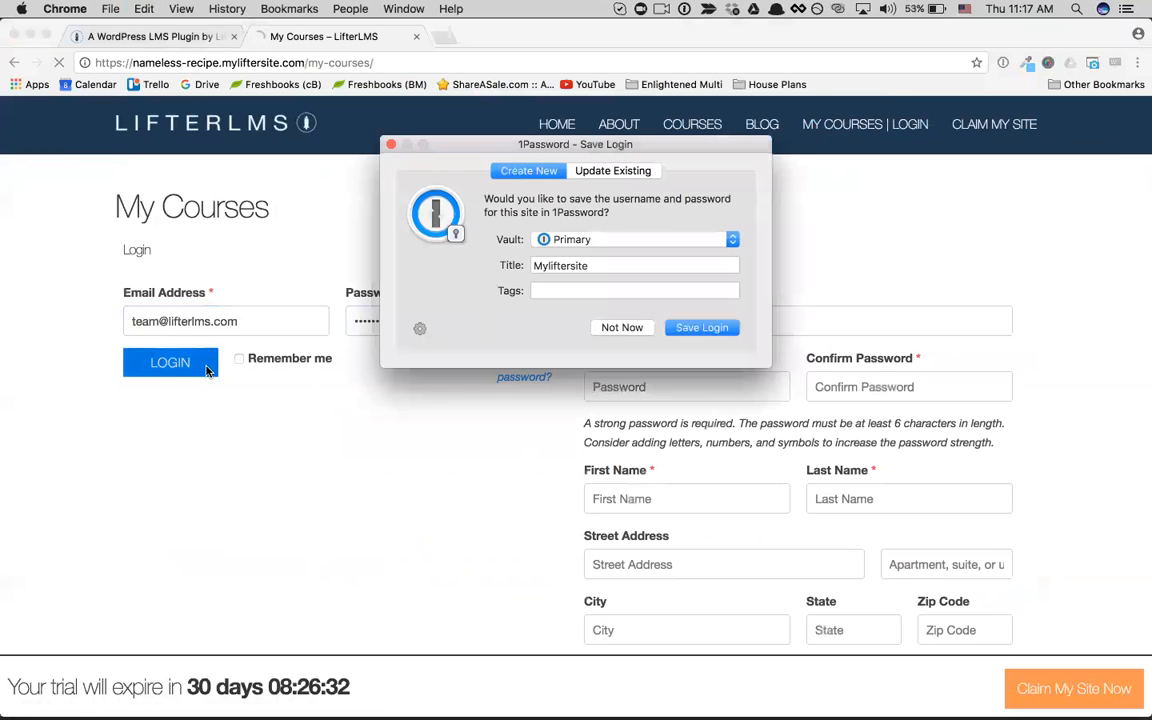
click(629, 328)
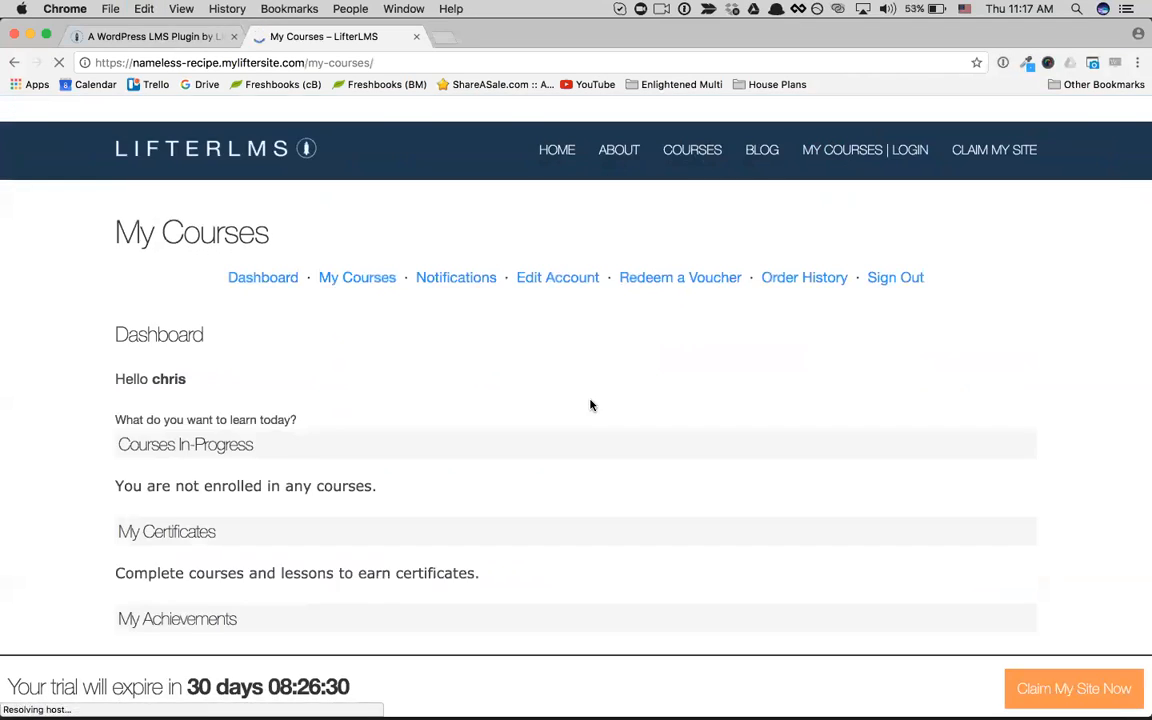
Step: Review the student dashboard's sections for courses in progress, certificates, achievements and memberships
scroll(591, 404, down, 5)
scroll(591, 404, down, 1)
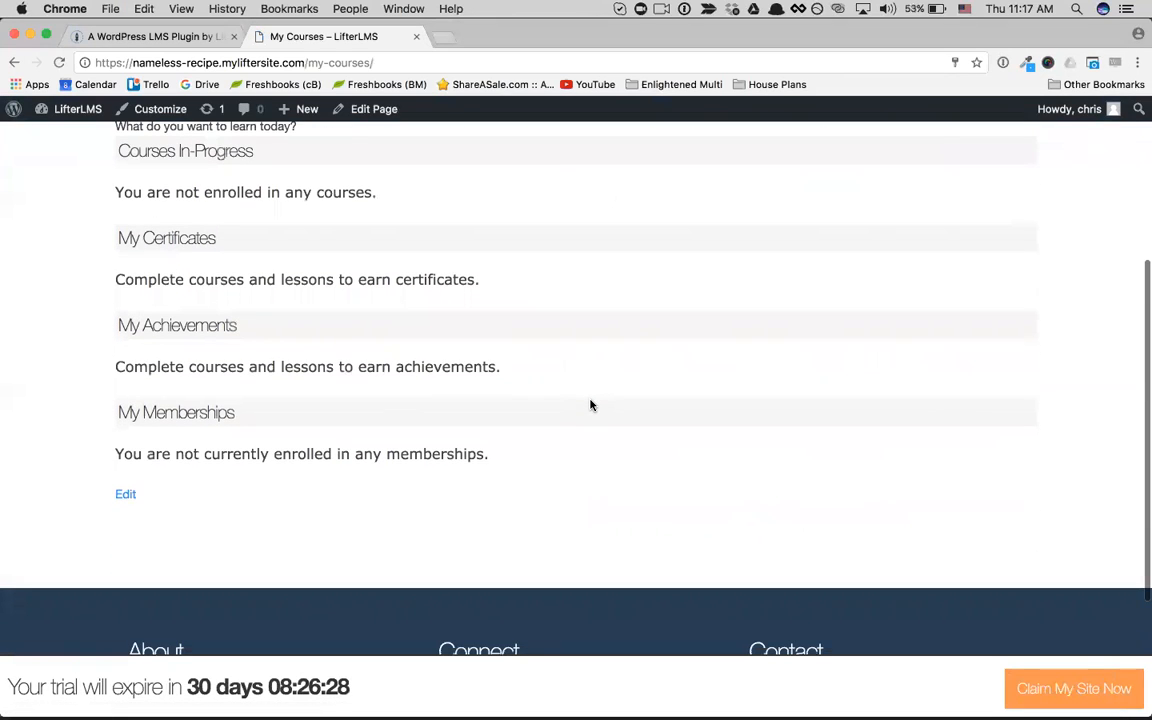
scroll(591, 404, down, 5)
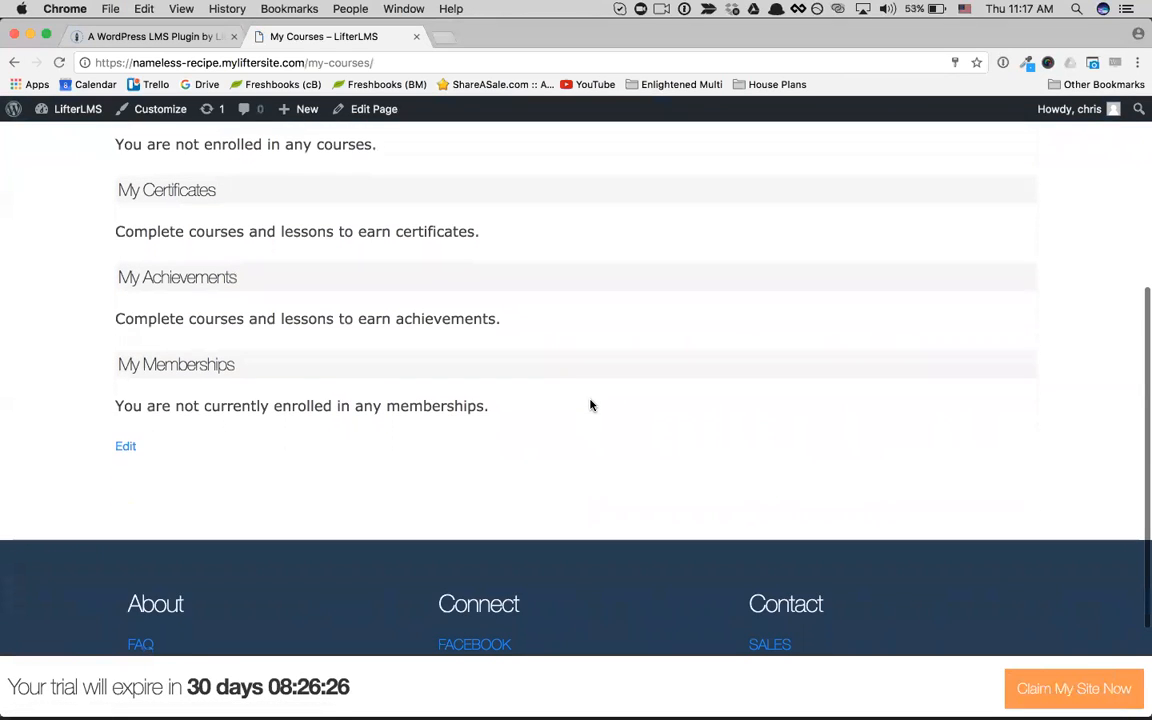
scroll(591, 404, up, 10)
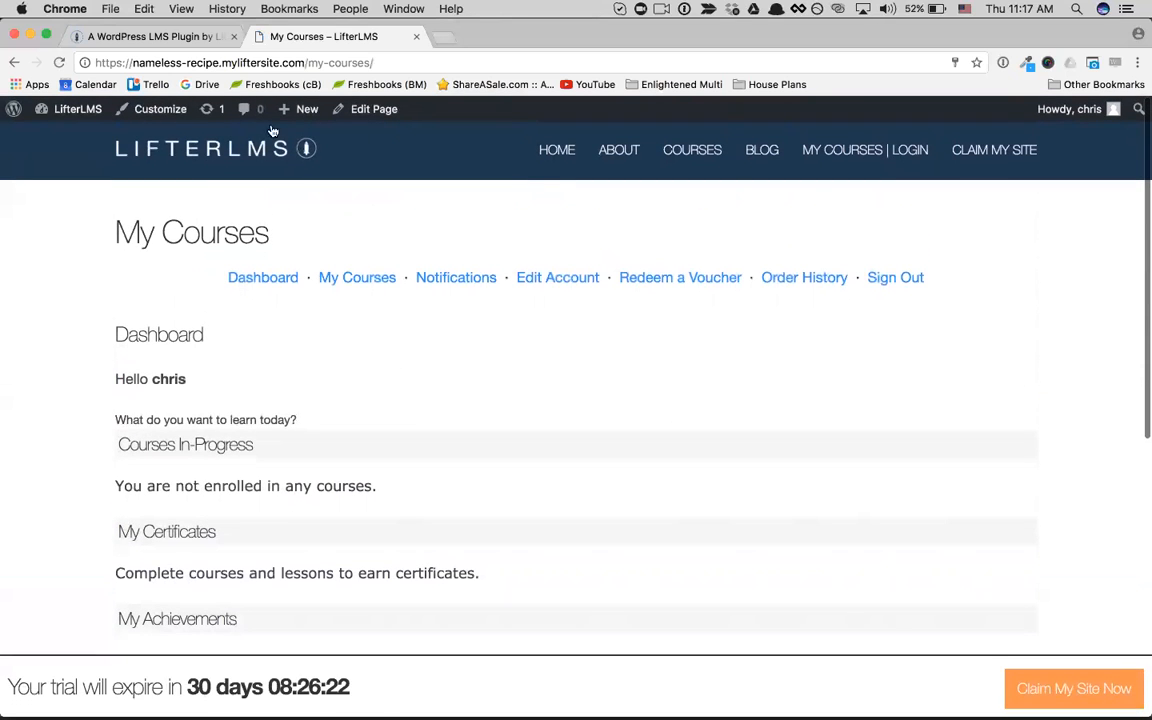
Step: Return to the home page, browse the sample course catalog and open the LifterLMS Training Course
click(555, 149)
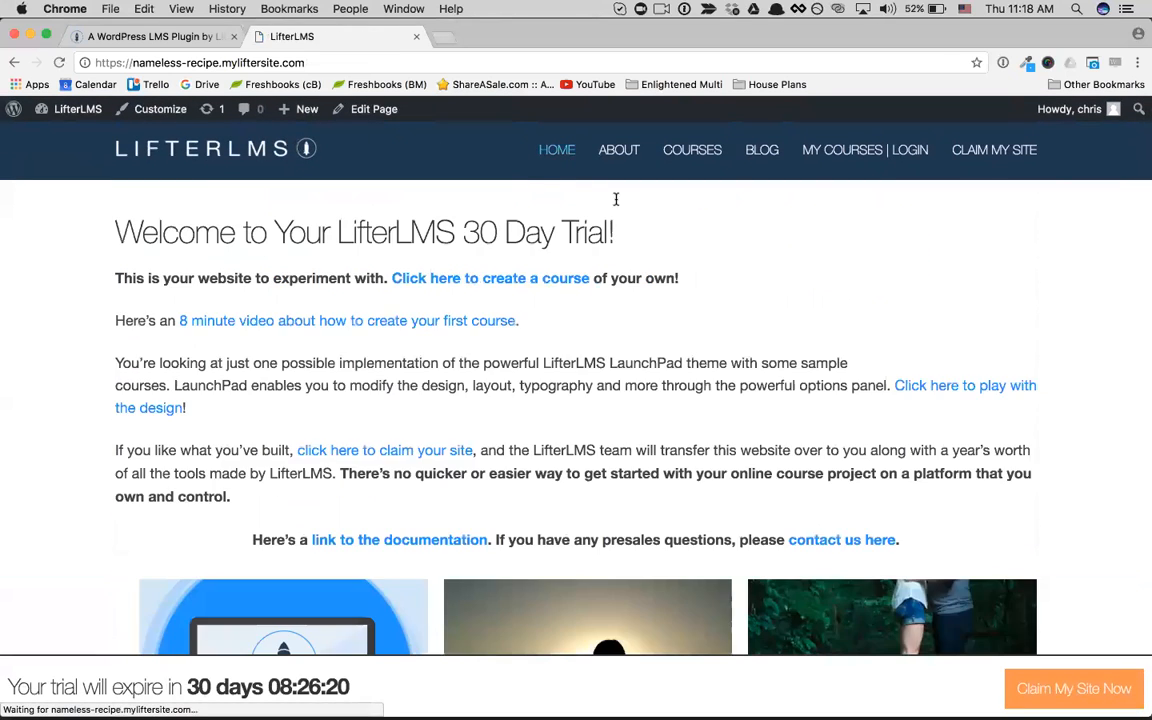
scroll(784, 447, down, 3)
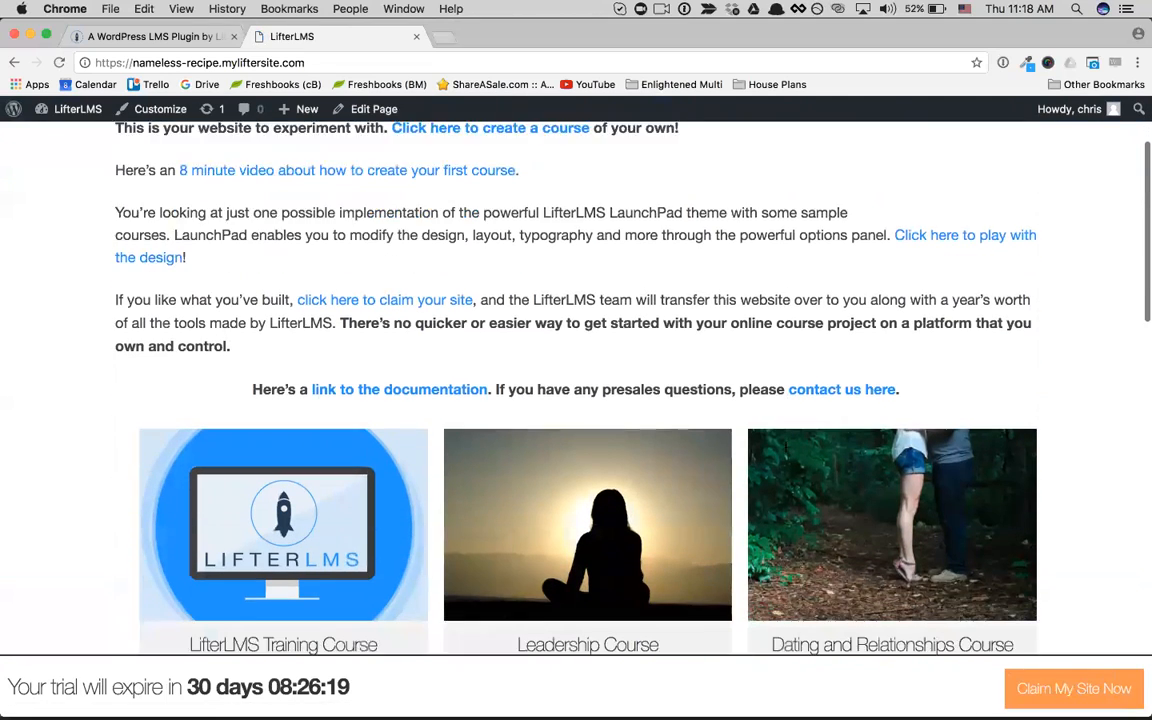
scroll(785, 448, down, 4)
scroll(785, 448, down, 6)
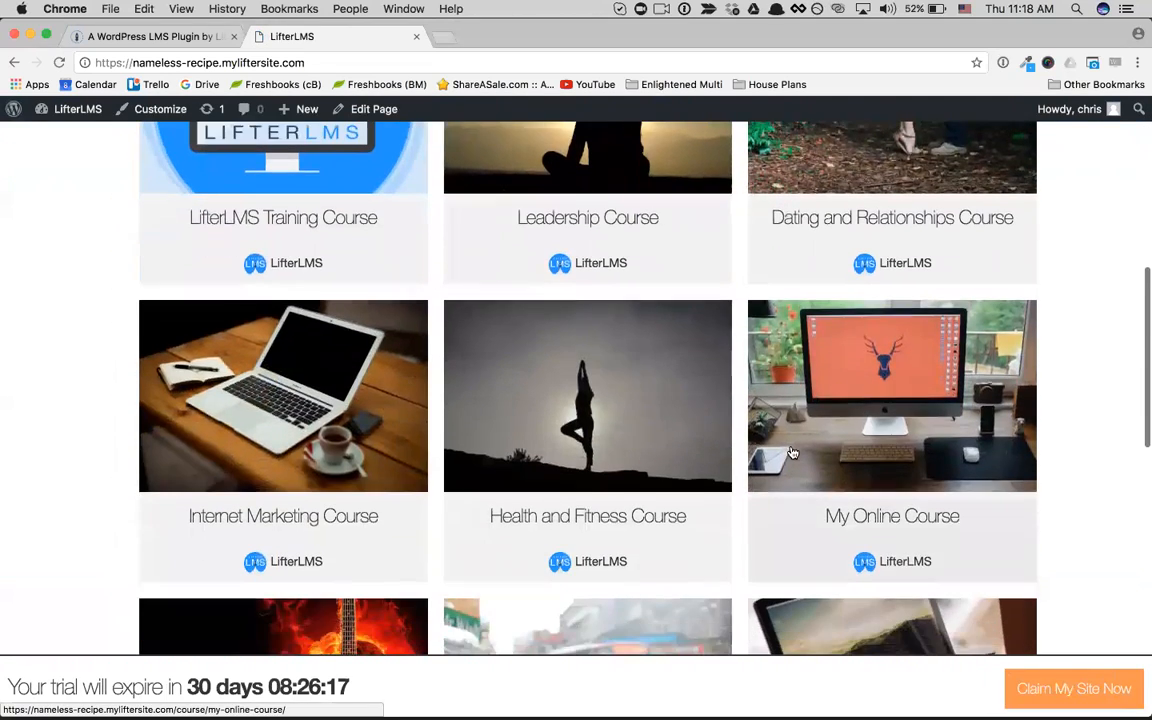
scroll(890, 563, down, 12)
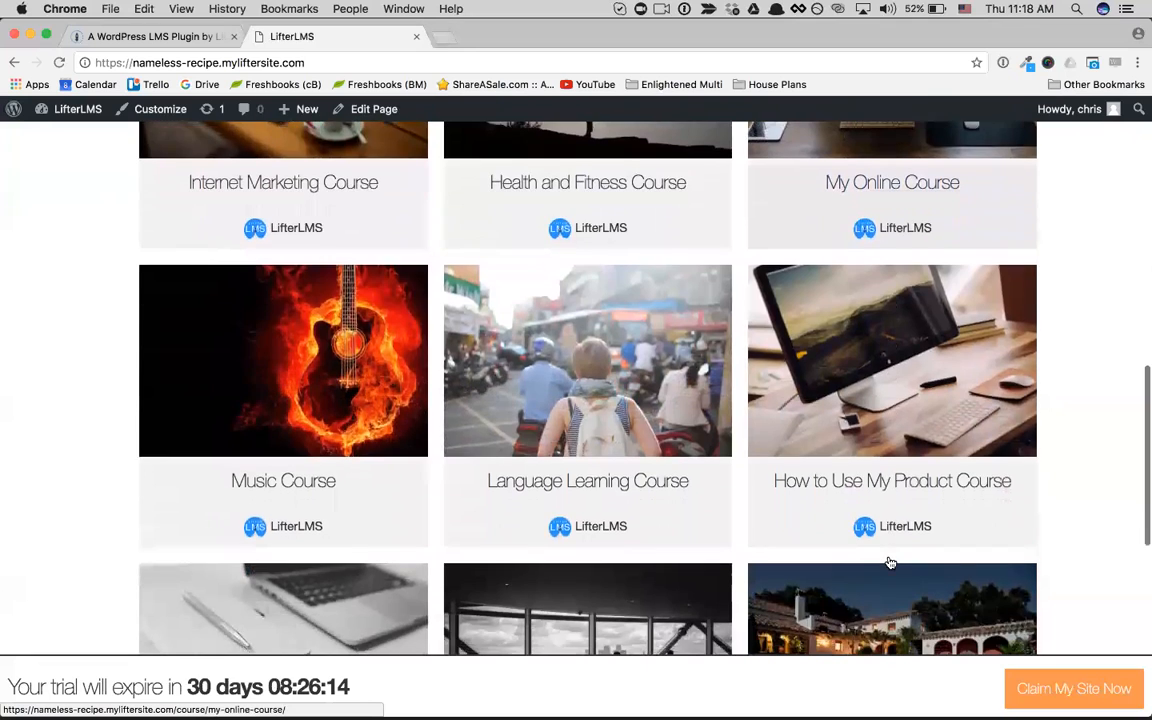
scroll(890, 563, up, 15)
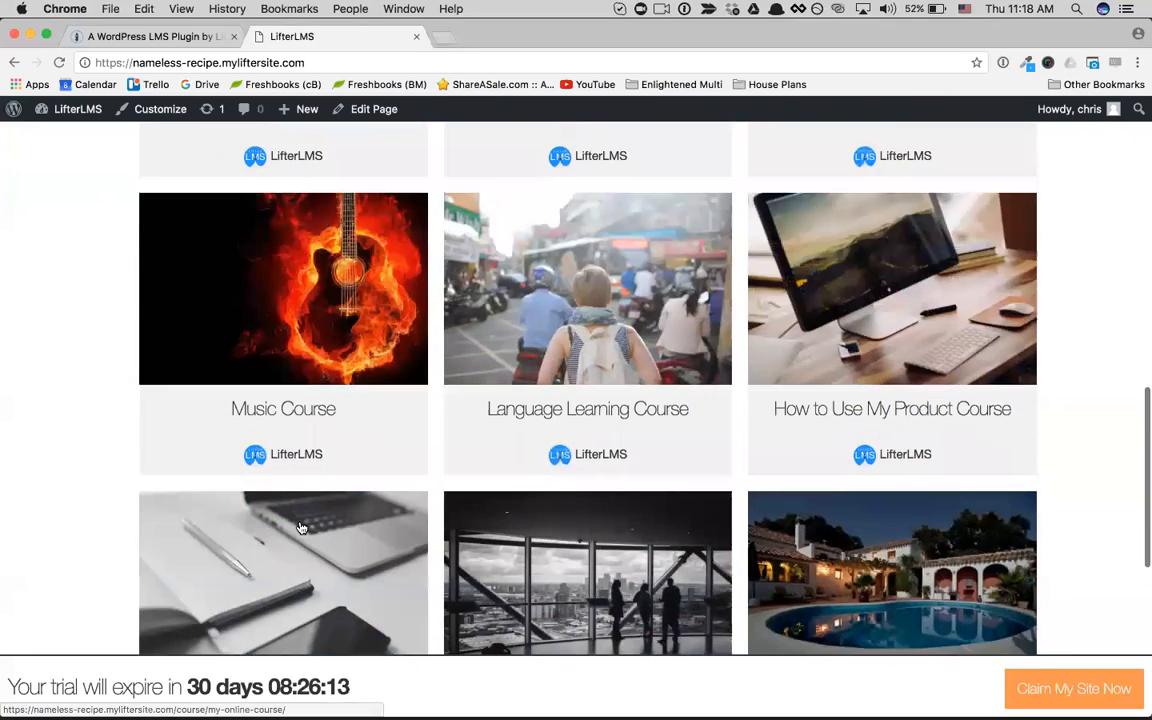
click(301, 527)
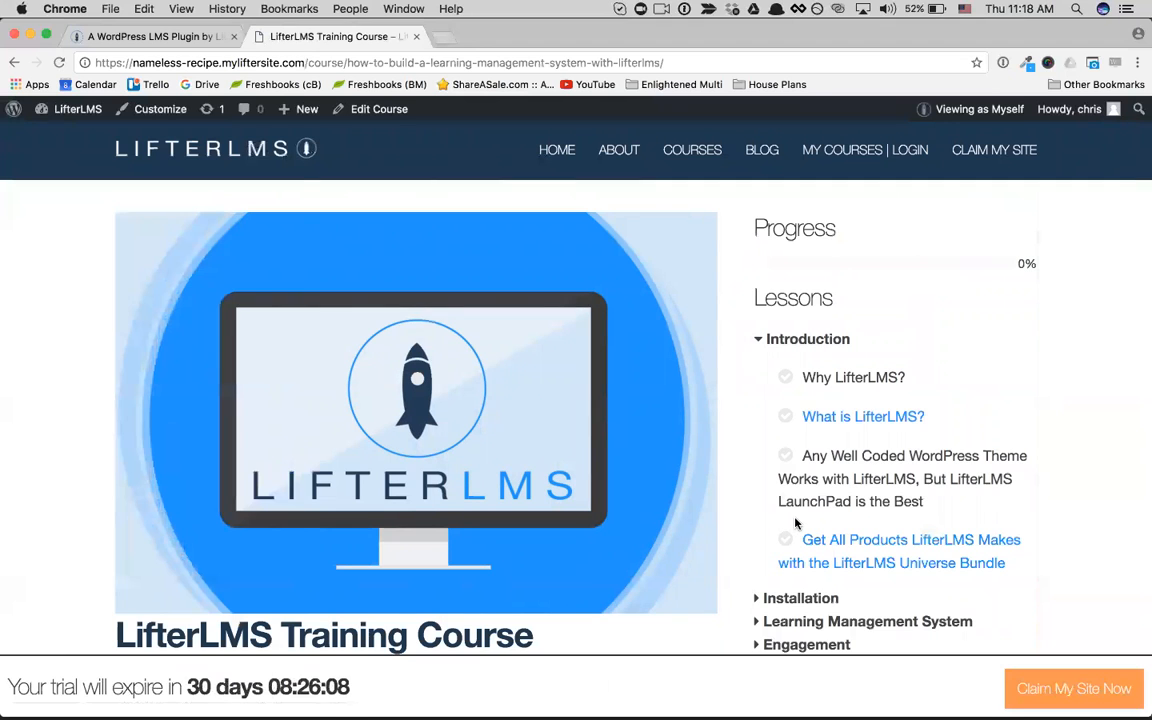
Step: Preview the "What is LifterLMS?" lesson from the course's Introduction section, then return to the course page
scroll(796, 522, down, 3)
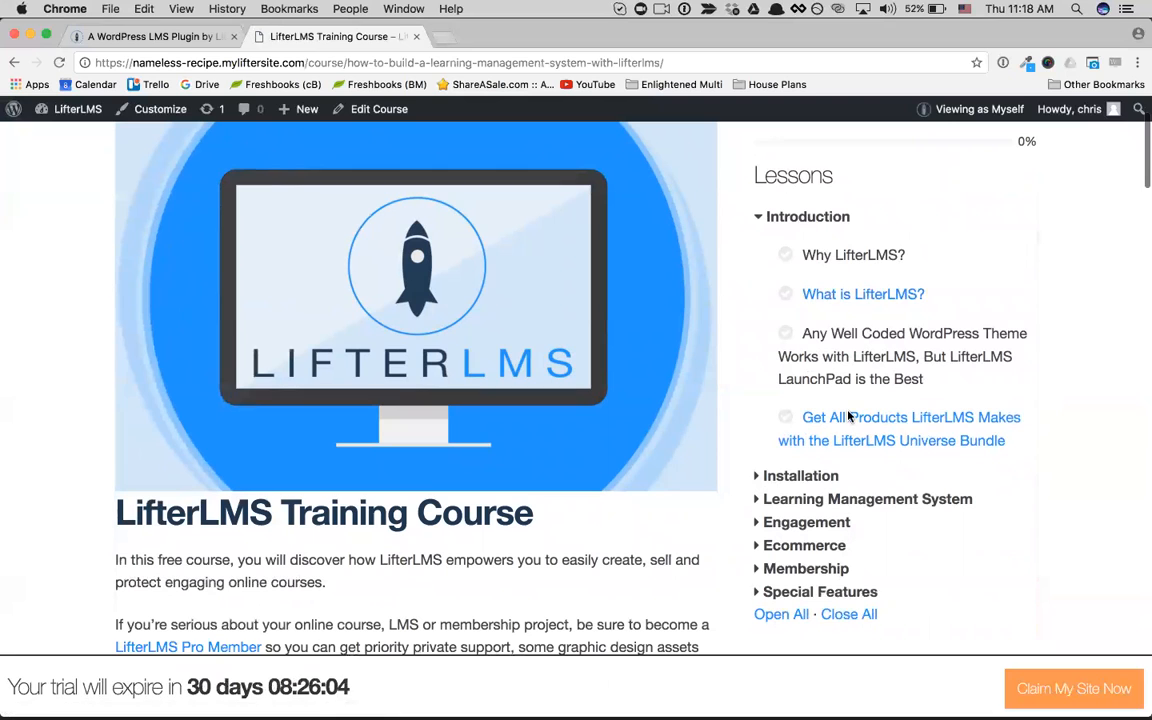
click(864, 295)
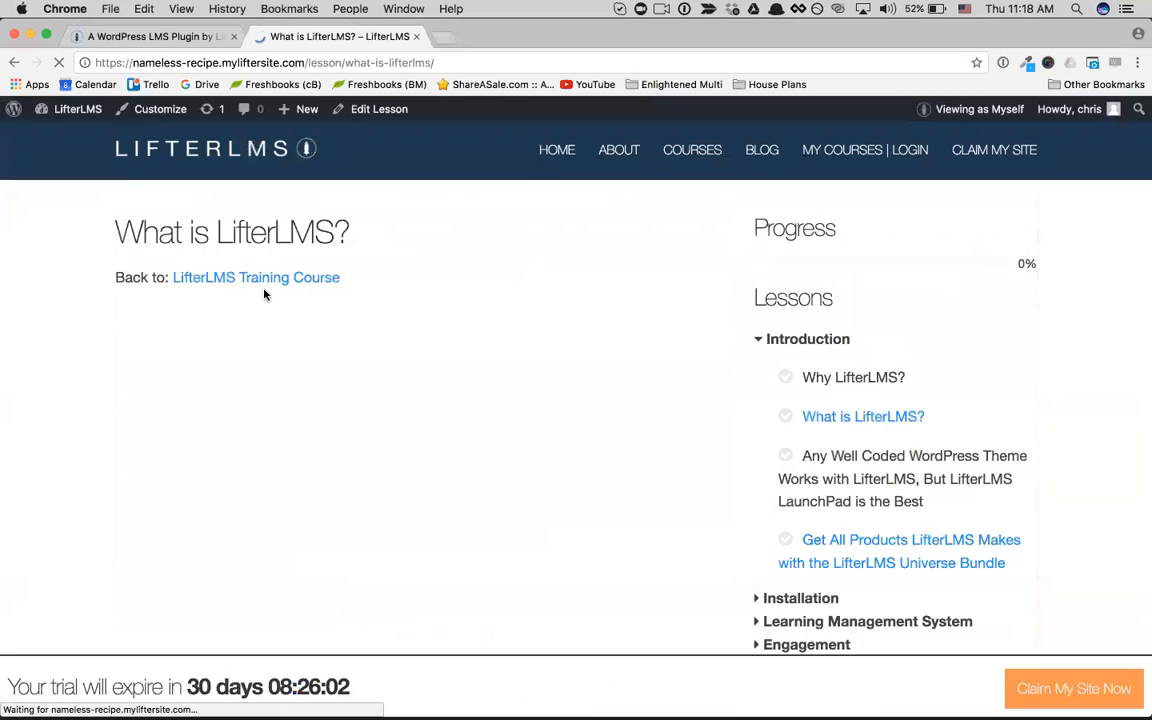
click(14, 62)
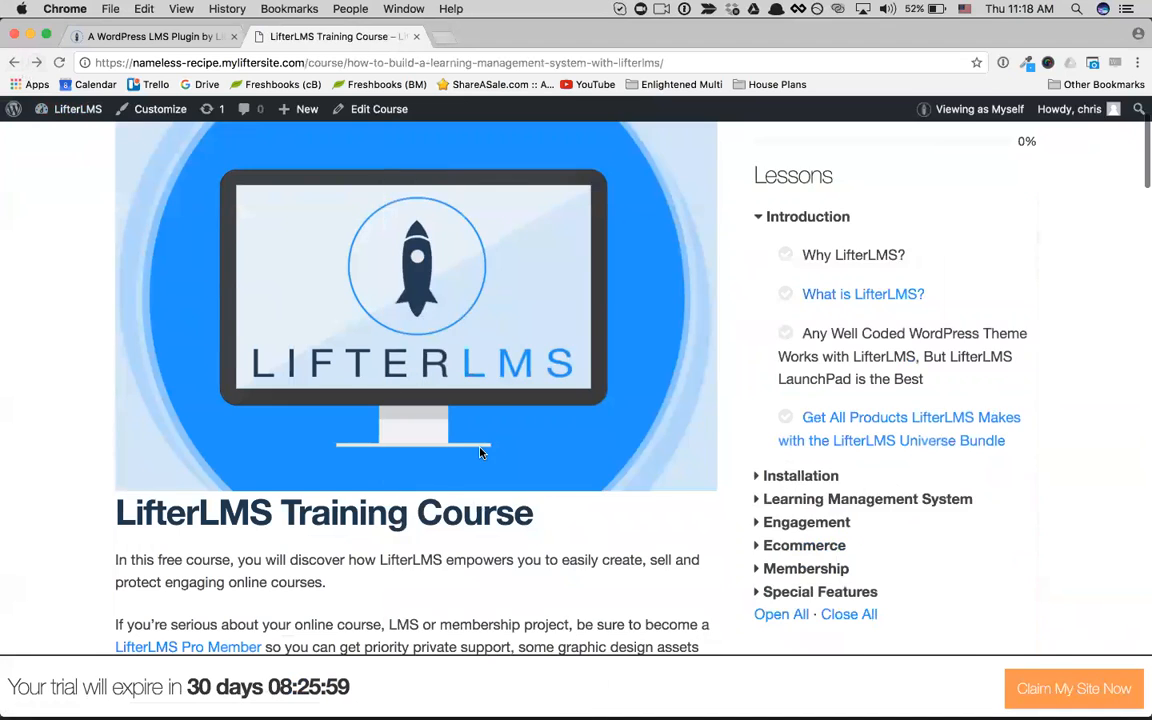
Step: Start enrolling in the LifterLMS Training Course through its Free access plan
scroll(437, 412, down, 2)
scroll(437, 412, down, 5)
click(437, 410)
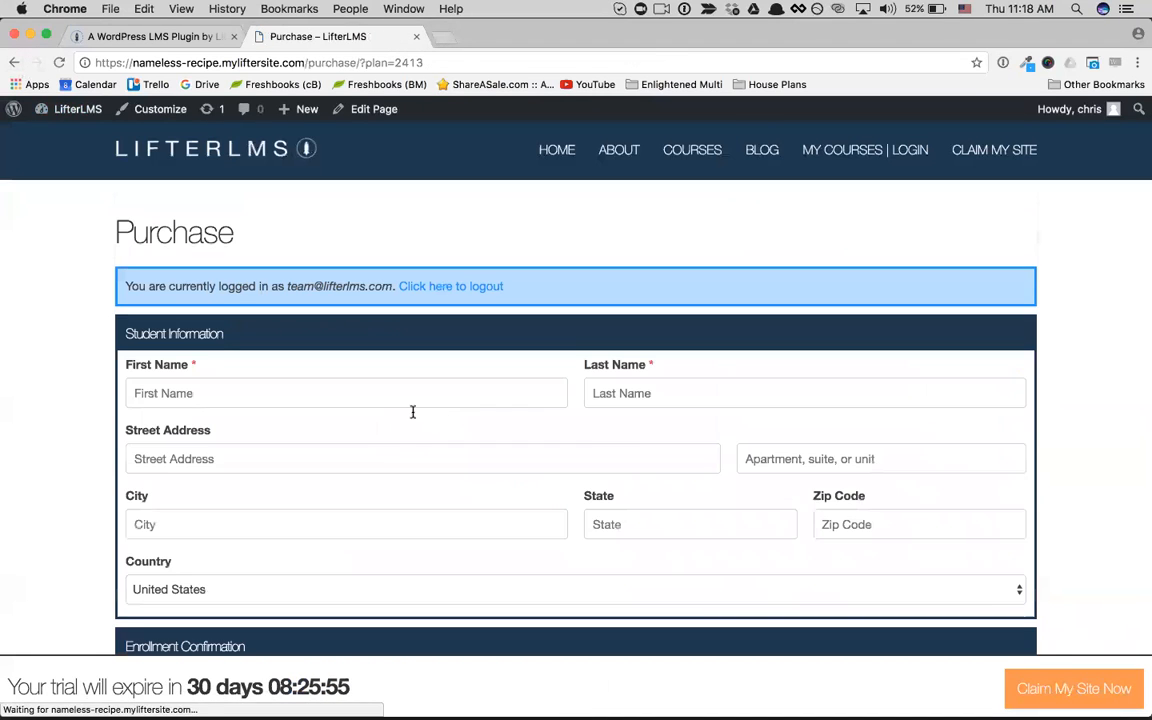
Step: Fill in the student's first and last name on the Purchase form and submit the enrollment
click(326, 394)
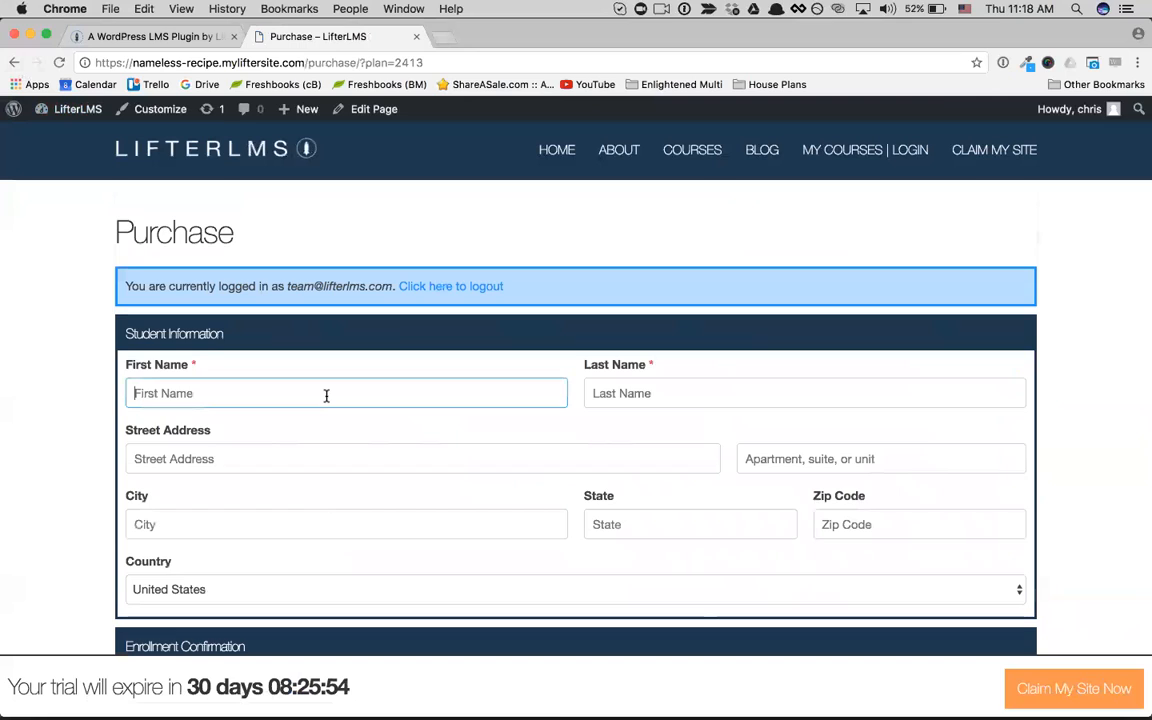
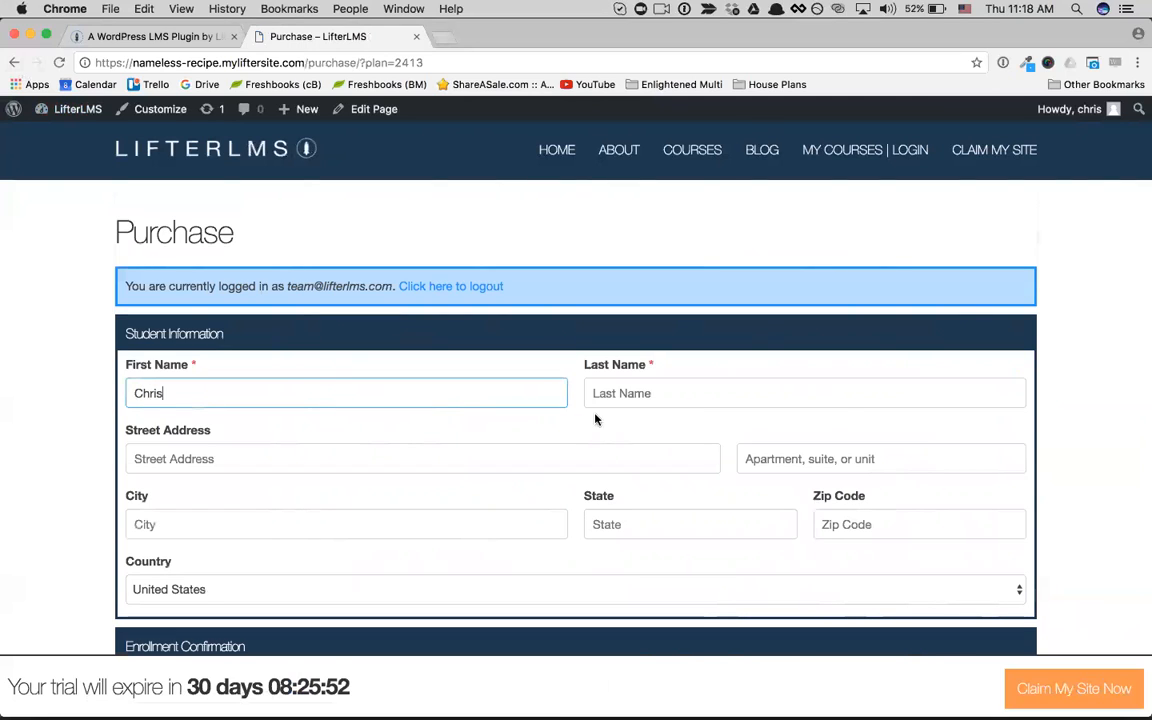
click(799, 397)
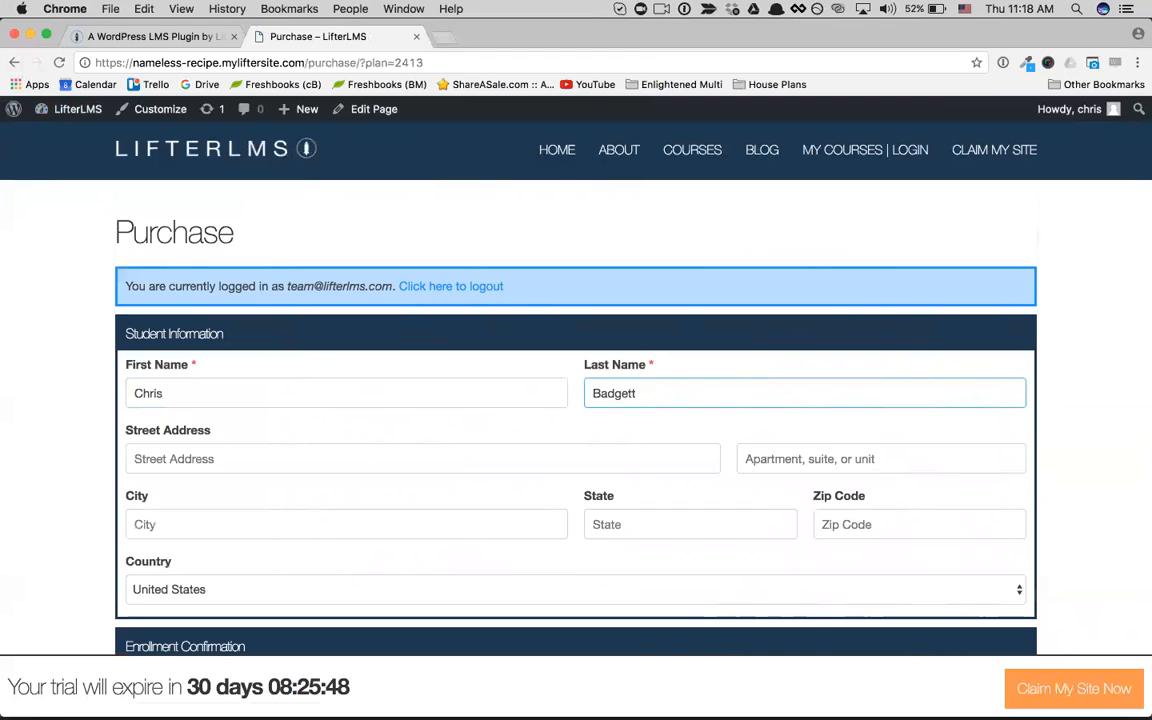
scroll(576, 400, down, 1)
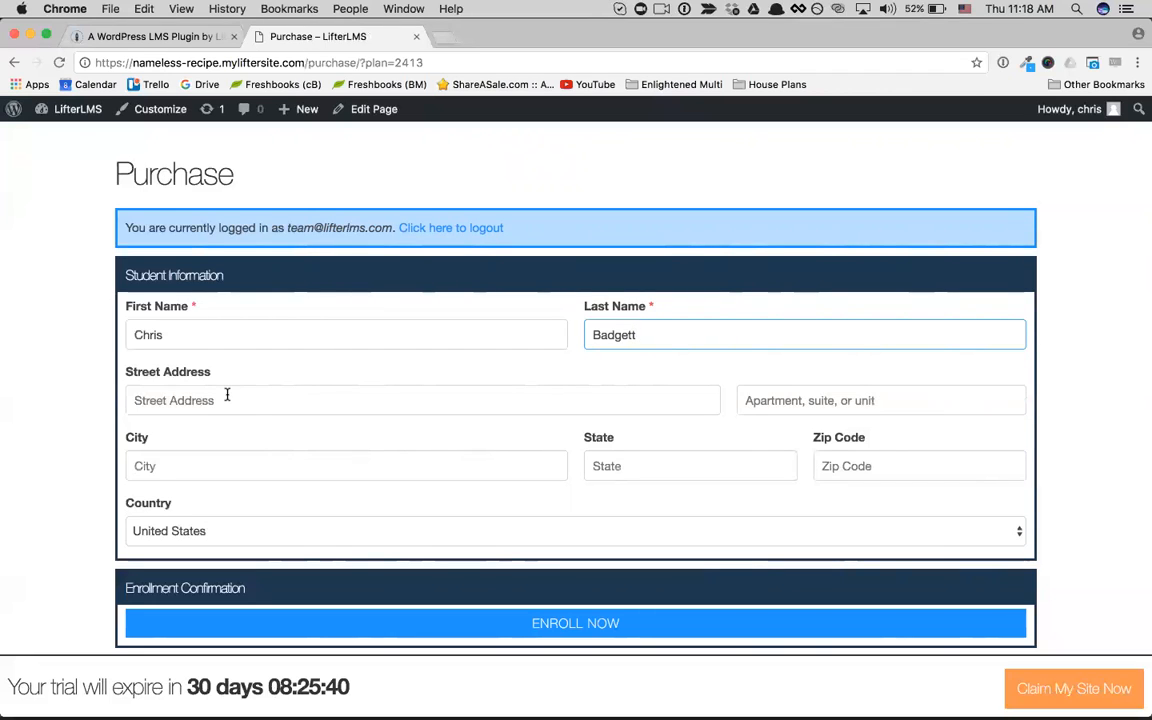
scroll(300, 460, down, 2)
click(489, 548)
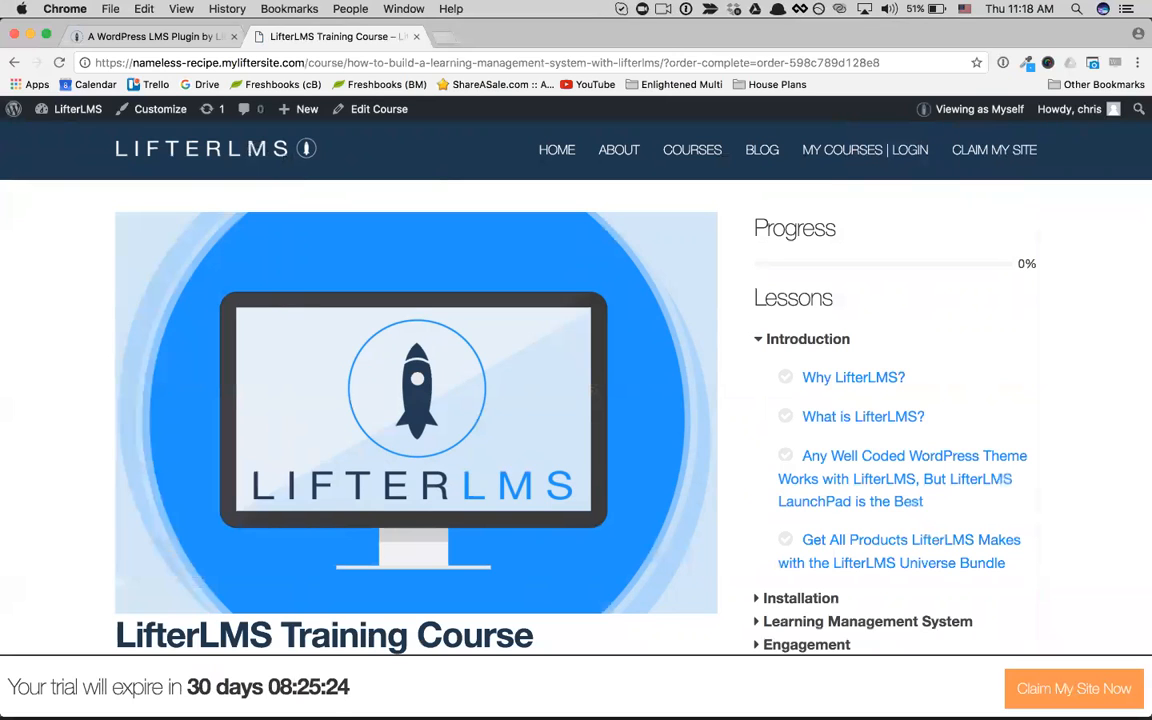
Step: Get started on the enrolled training course by opening its first lesson, "Why LifterLMS?"
scroll(576, 400, down, 3)
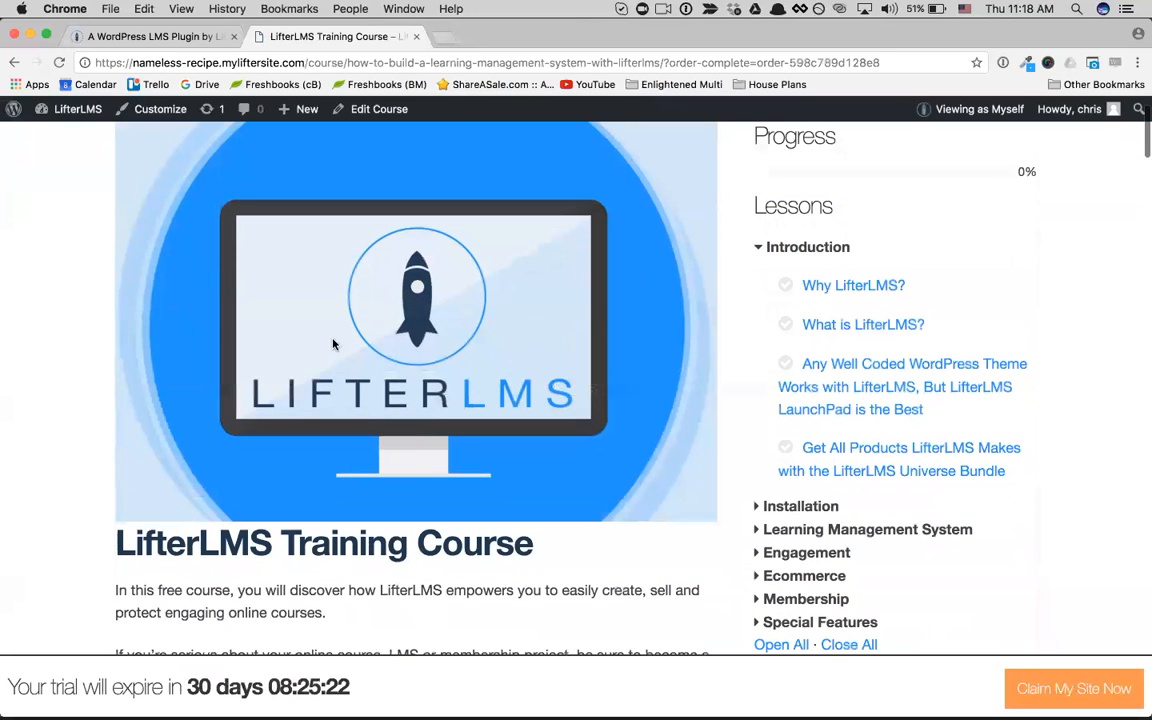
scroll(424, 350, down, 10)
click(428, 372)
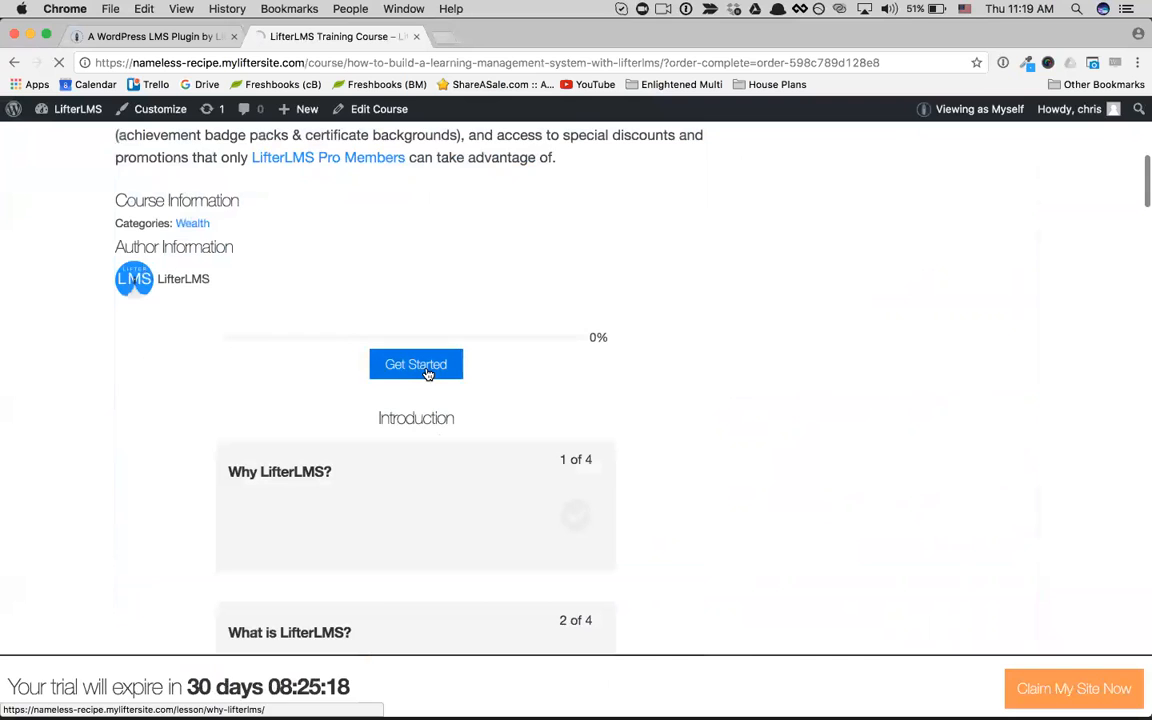
Step: Mark the "Why LifterLMS?" lesson complete and look at the lesson that follows it
scroll(653, 389, down, 5)
scroll(653, 391, down, 8)
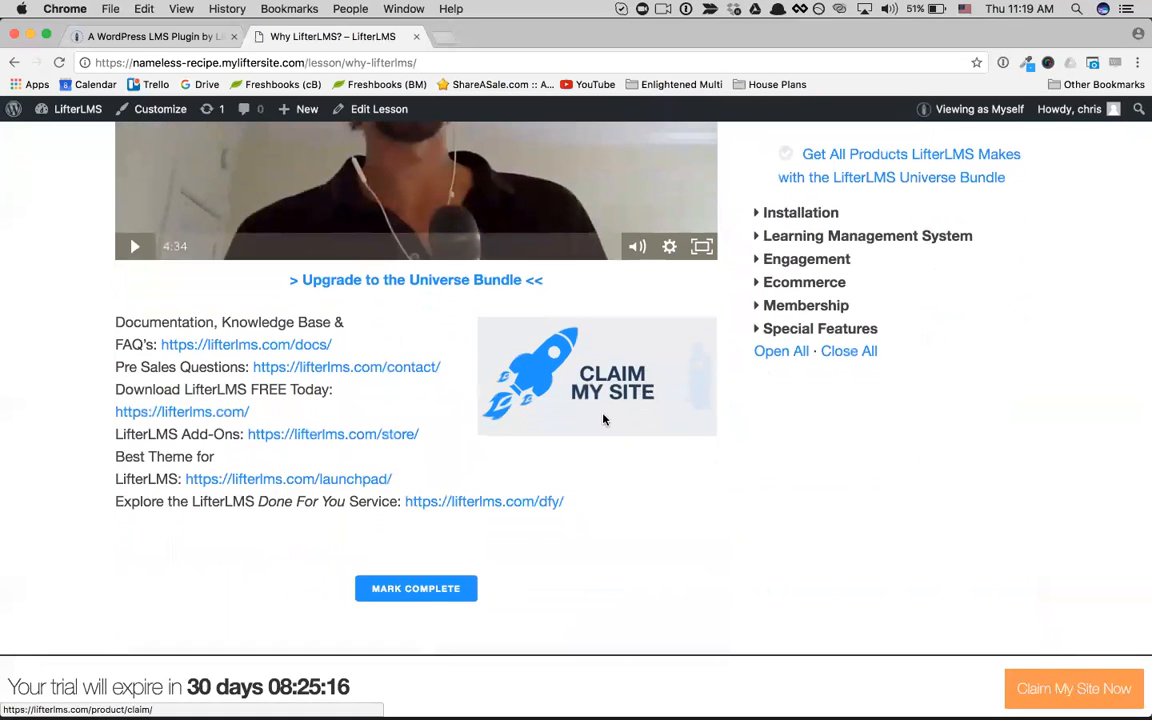
scroll(603, 420, down, 2)
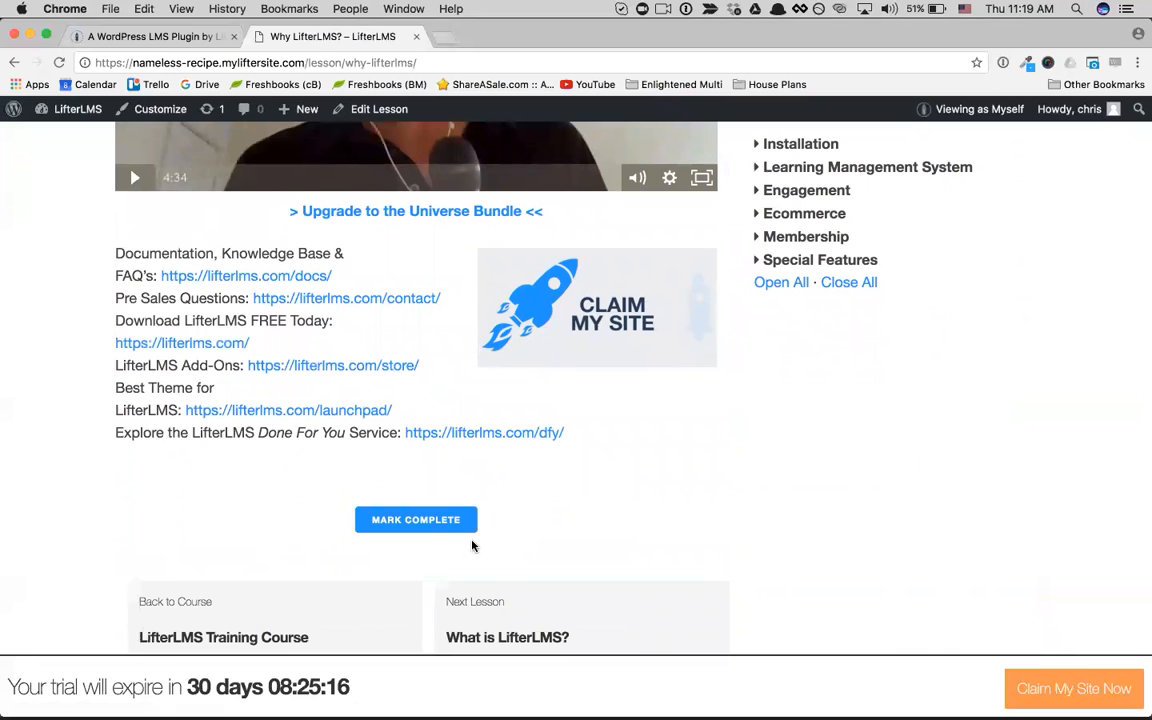
click(447, 519)
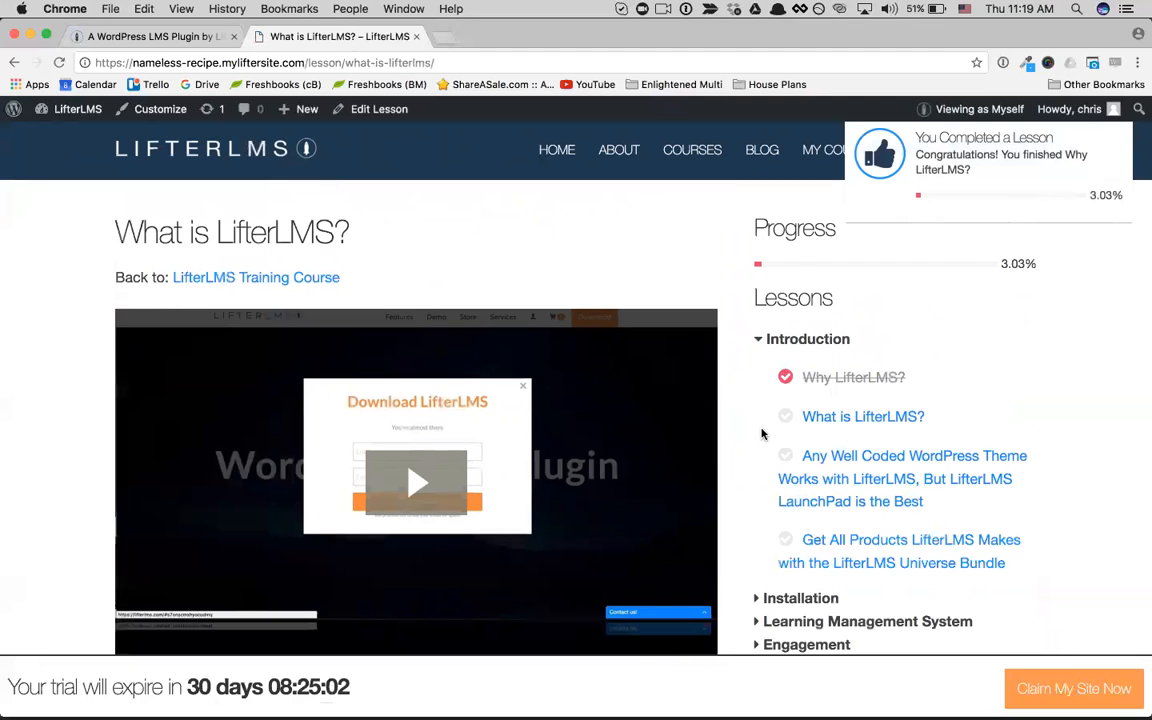
scroll(761, 433, down, 2)
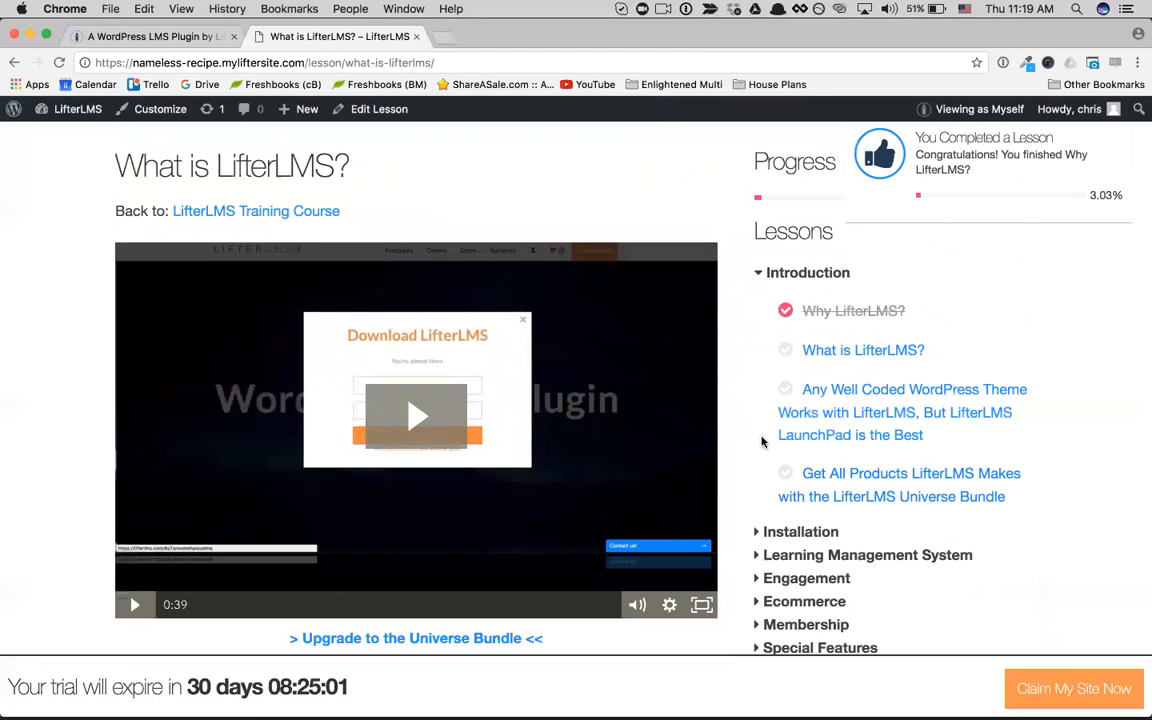
Step: Expand the Installation, Learning Management System and Engagement sections of the course outline and look through their lessons
scroll(761, 440, down, 1)
scroll(760, 455, down, 1)
click(805, 476)
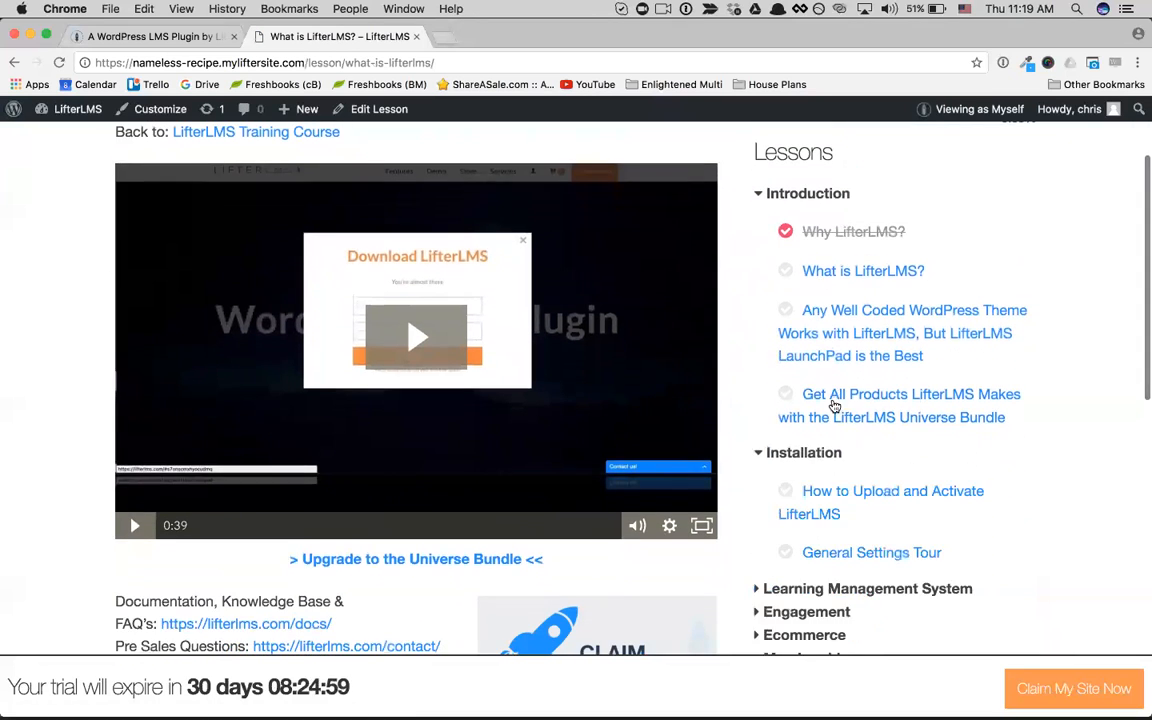
scroll(760, 450, down, 1)
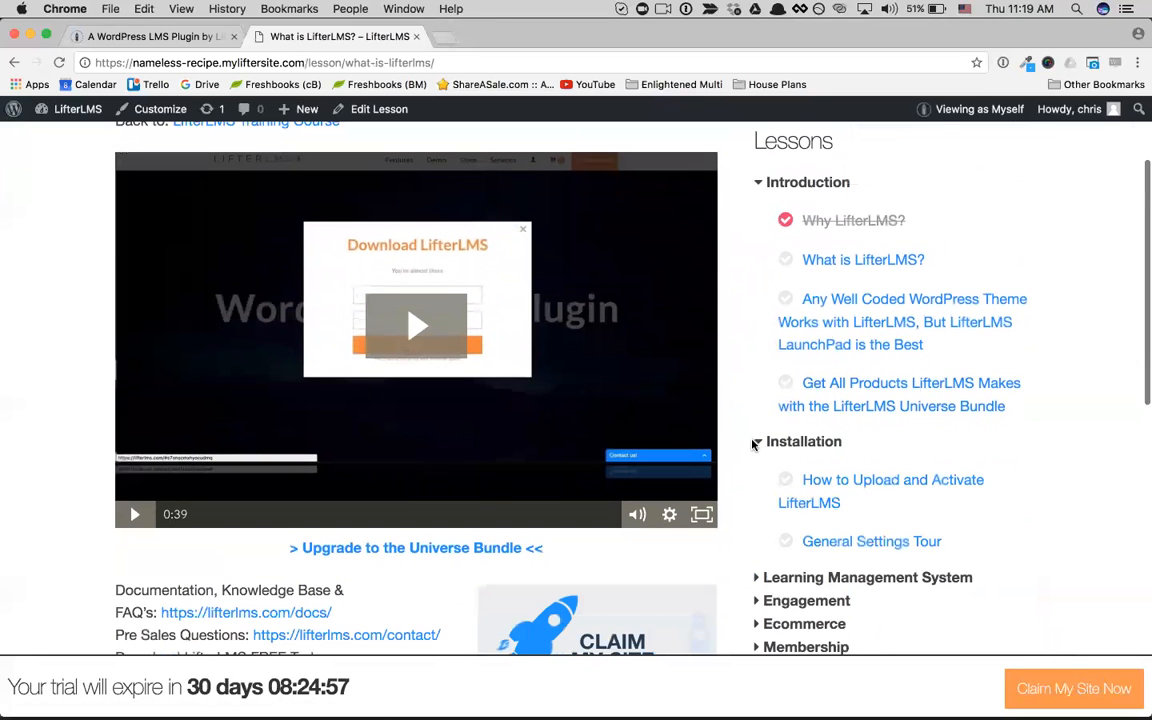
scroll(756, 443, down, 3)
click(760, 440)
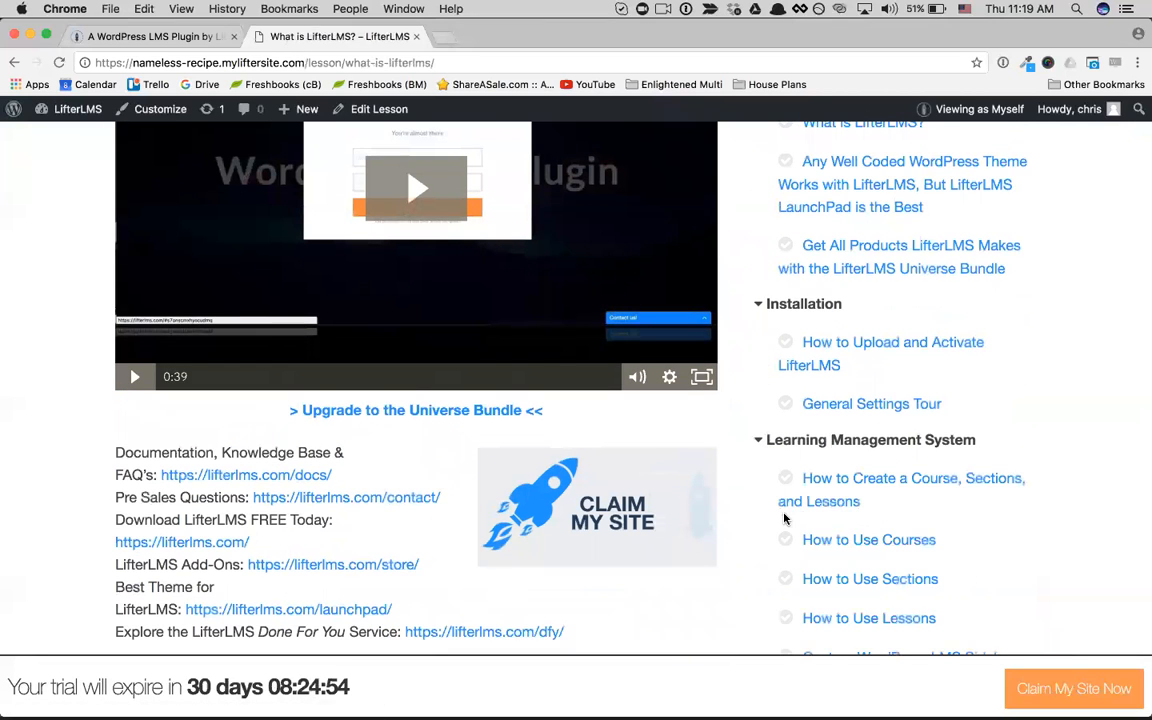
scroll(786, 515, down, 1)
scroll(786, 518, down, 1)
scroll(765, 555, down, 3)
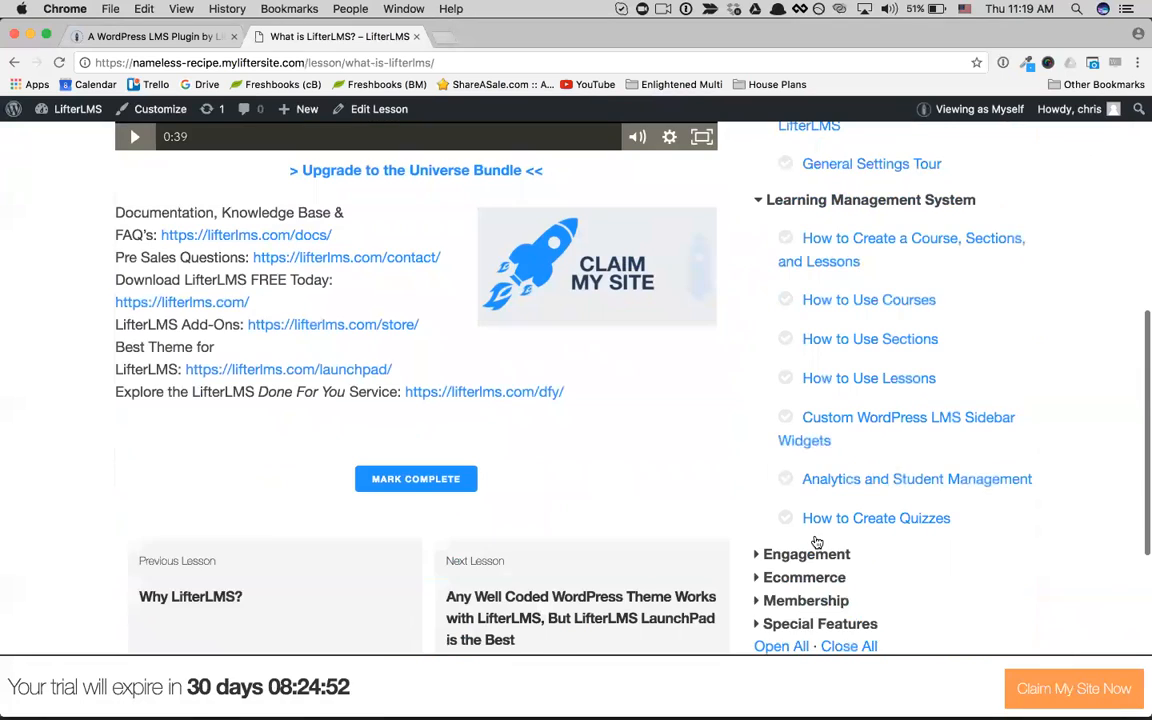
click(808, 550)
scroll(861, 520, up, 1)
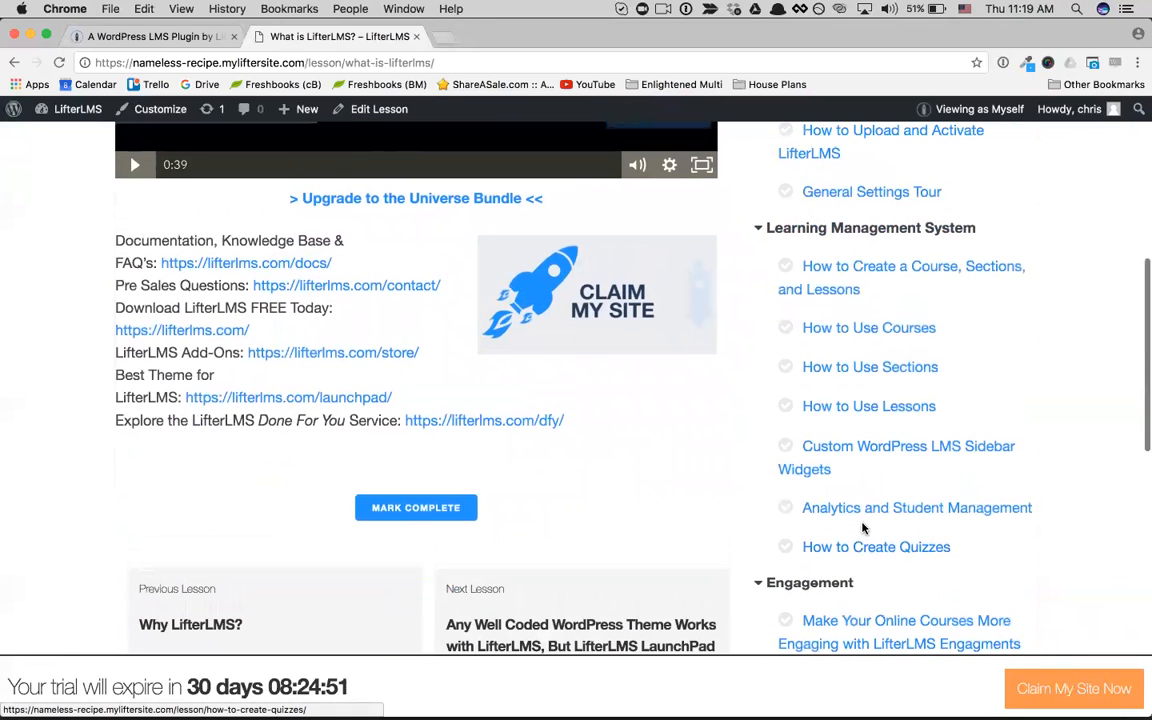
scroll(770, 300, down, 1)
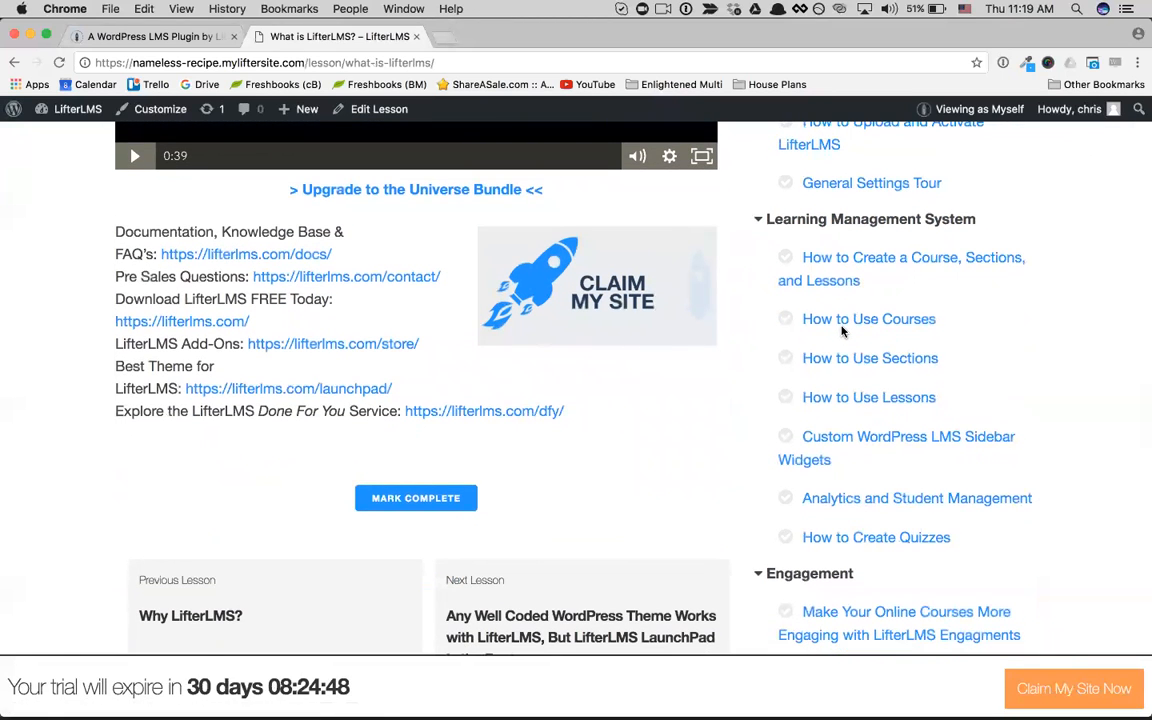
Step: Open the "How to Create a Course, Sections, and Lessons" lesson and look over its page and course outline
click(879, 265)
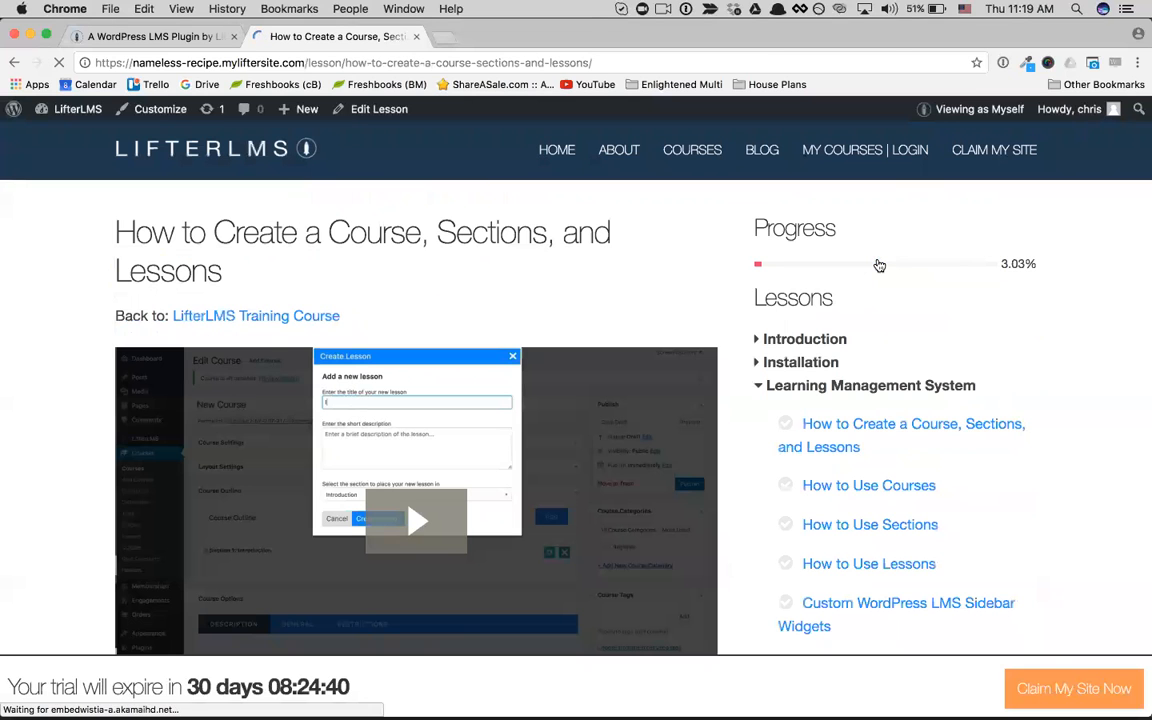
scroll(543, 270, down, 3)
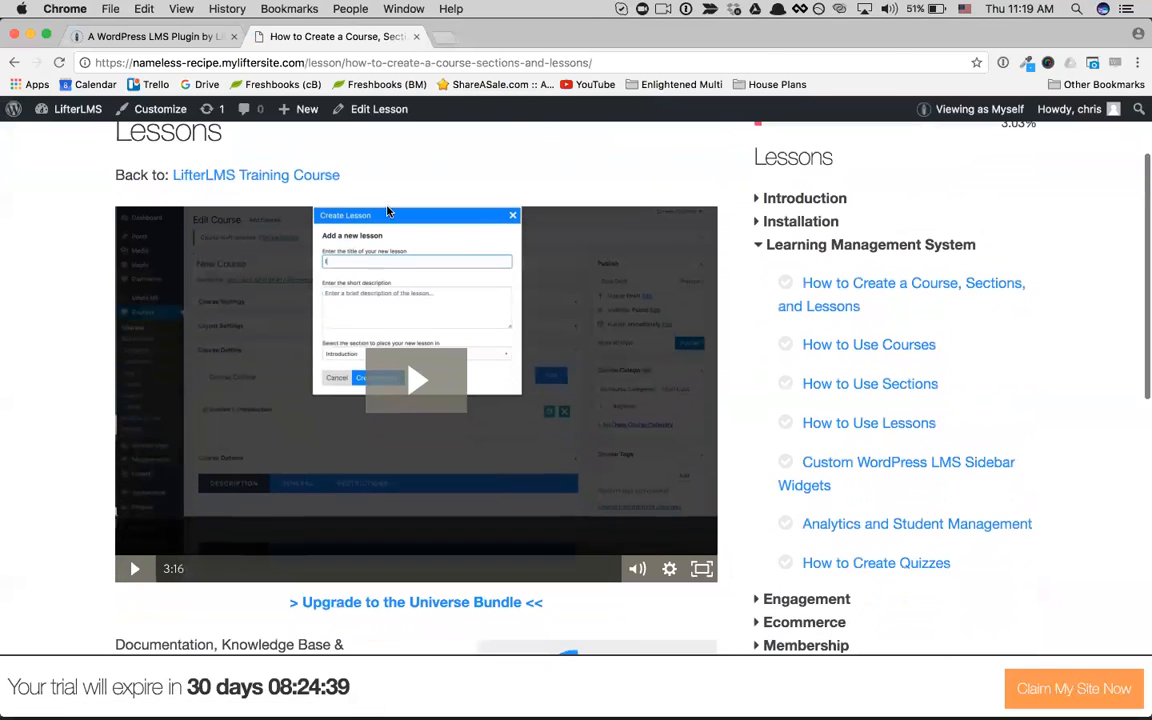
scroll(570, 330, up, 3)
scroll(750, 340, down, 1)
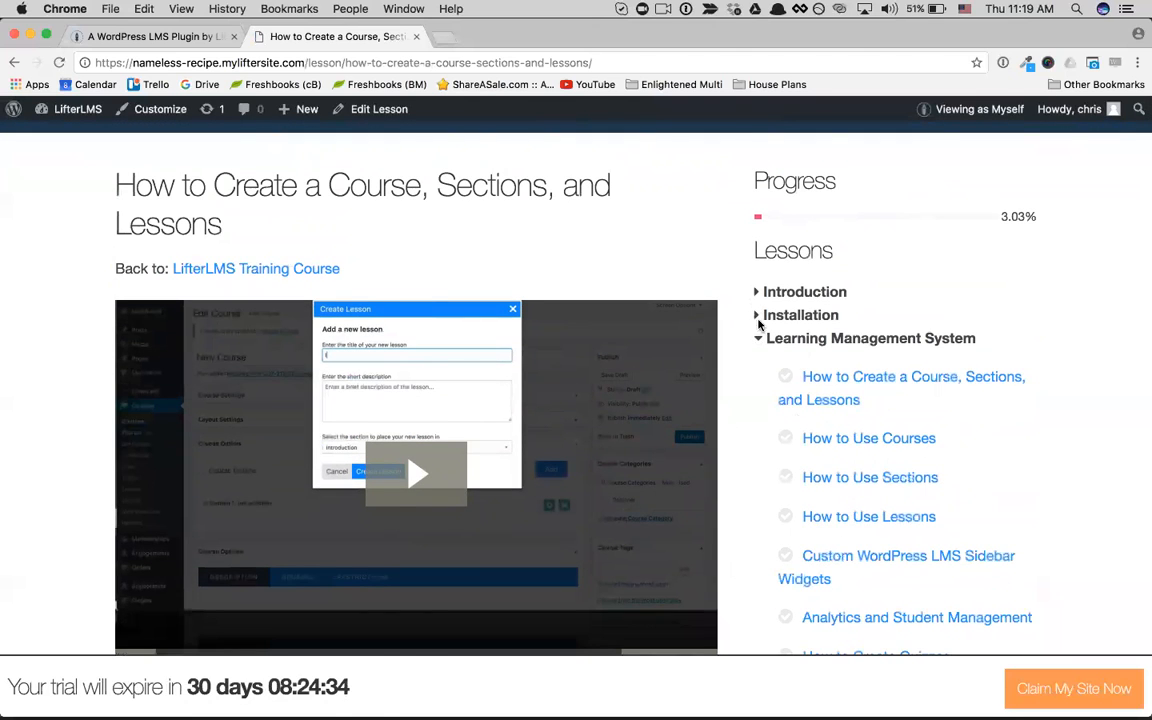
Step: Open the "How to Create Quizzes" lesson from the Learning Management System section and go to its attached quiz
scroll(810, 451, down, 1)
scroll(810, 451, down, 2)
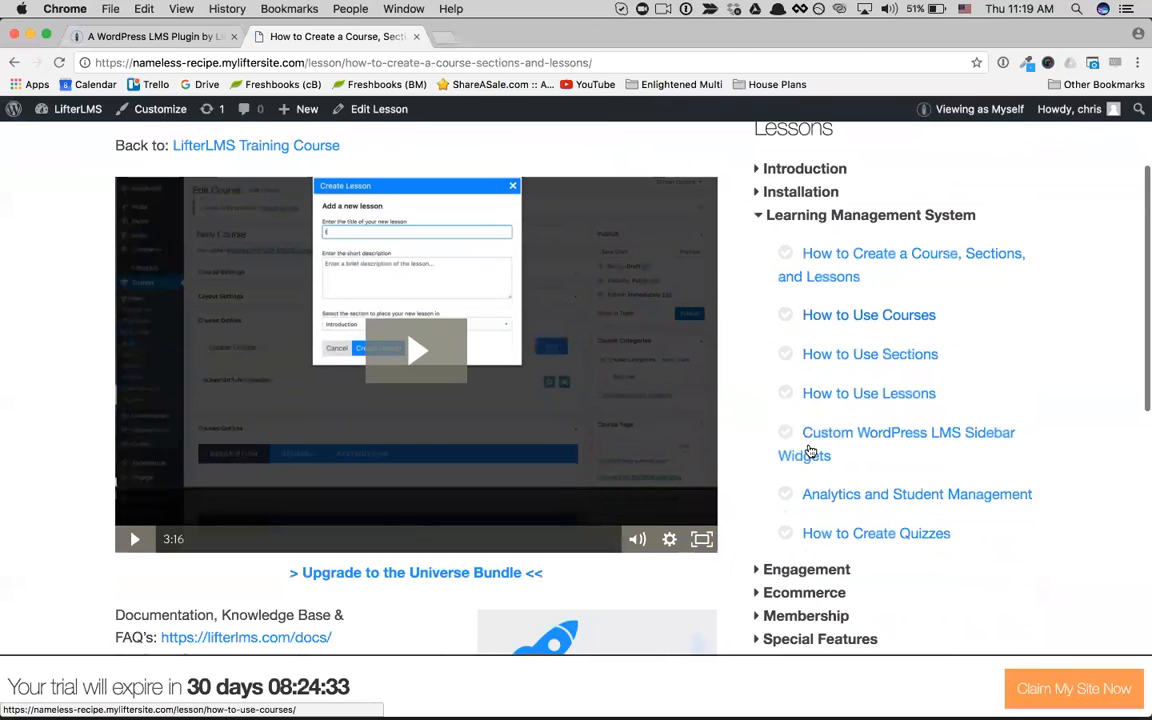
scroll(850, 417, down, 3)
click(874, 411)
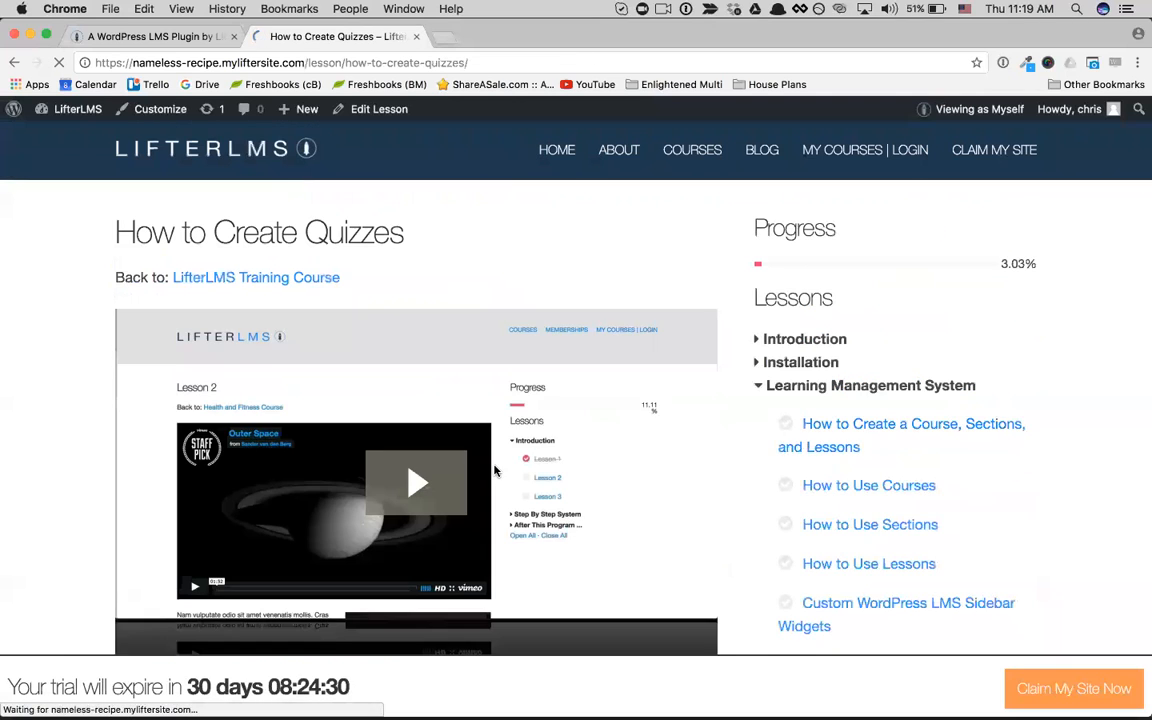
scroll(460, 510, down, 3)
scroll(436, 548, down, 3)
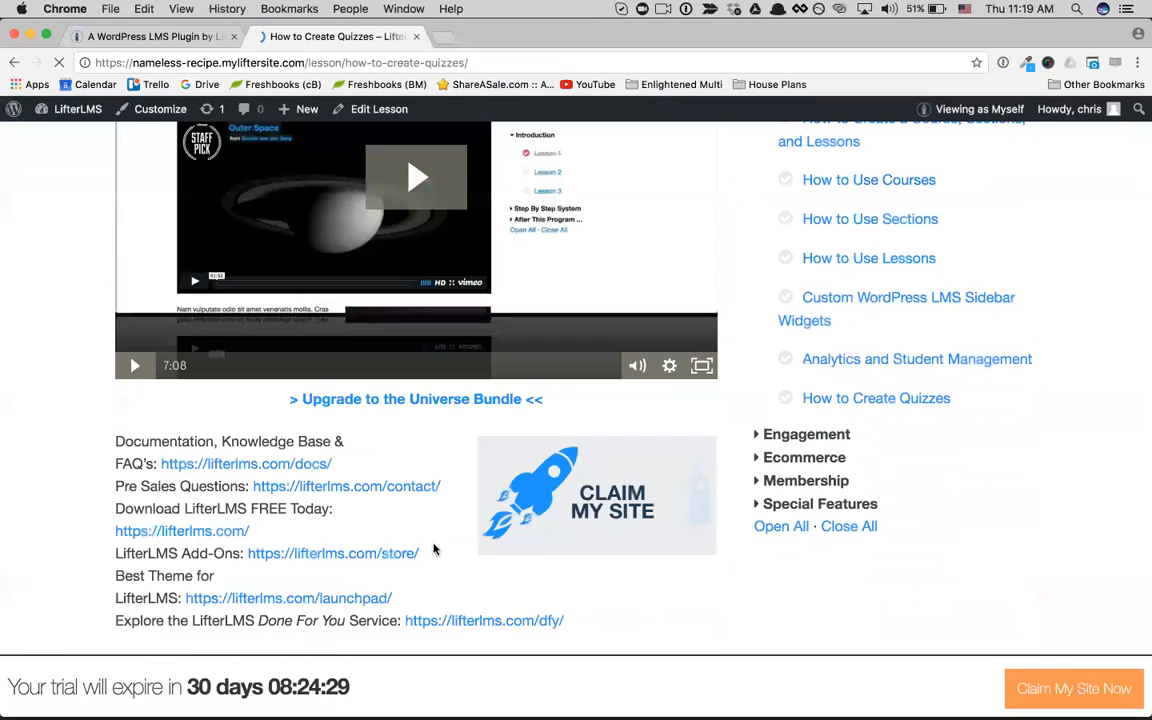
scroll(434, 549, down, 3)
click(425, 567)
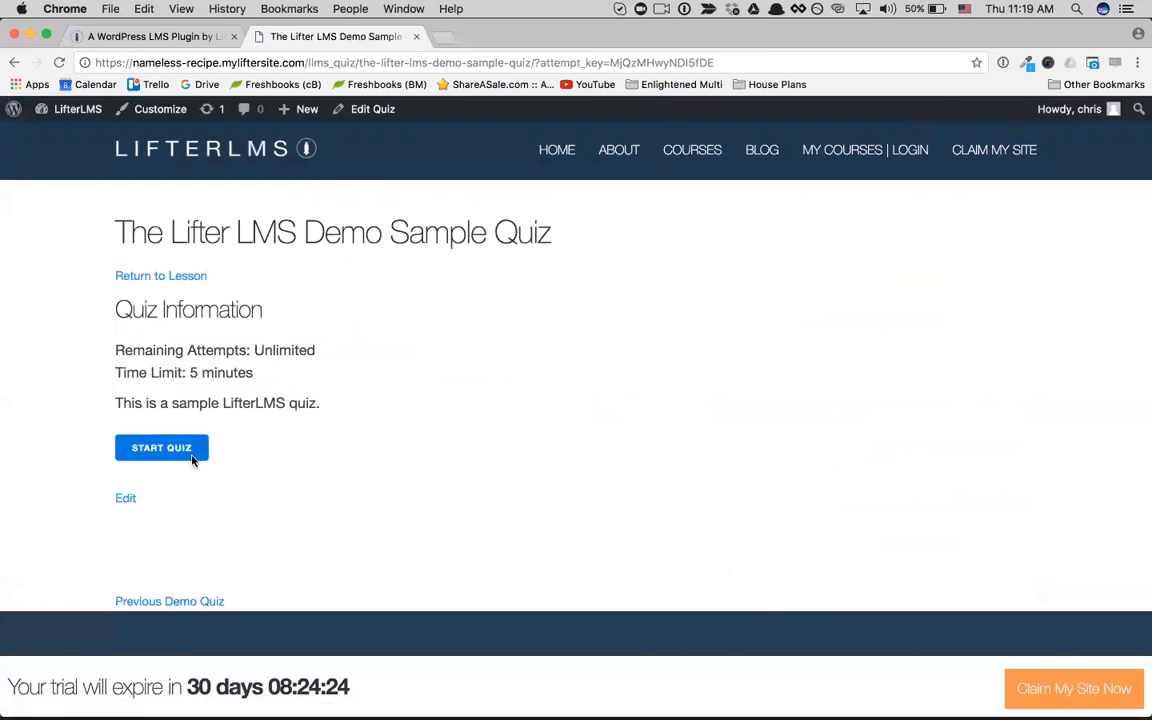
Step: Start the Lifter LMS Demo Sample Quiz and look over its first question
click(193, 458)
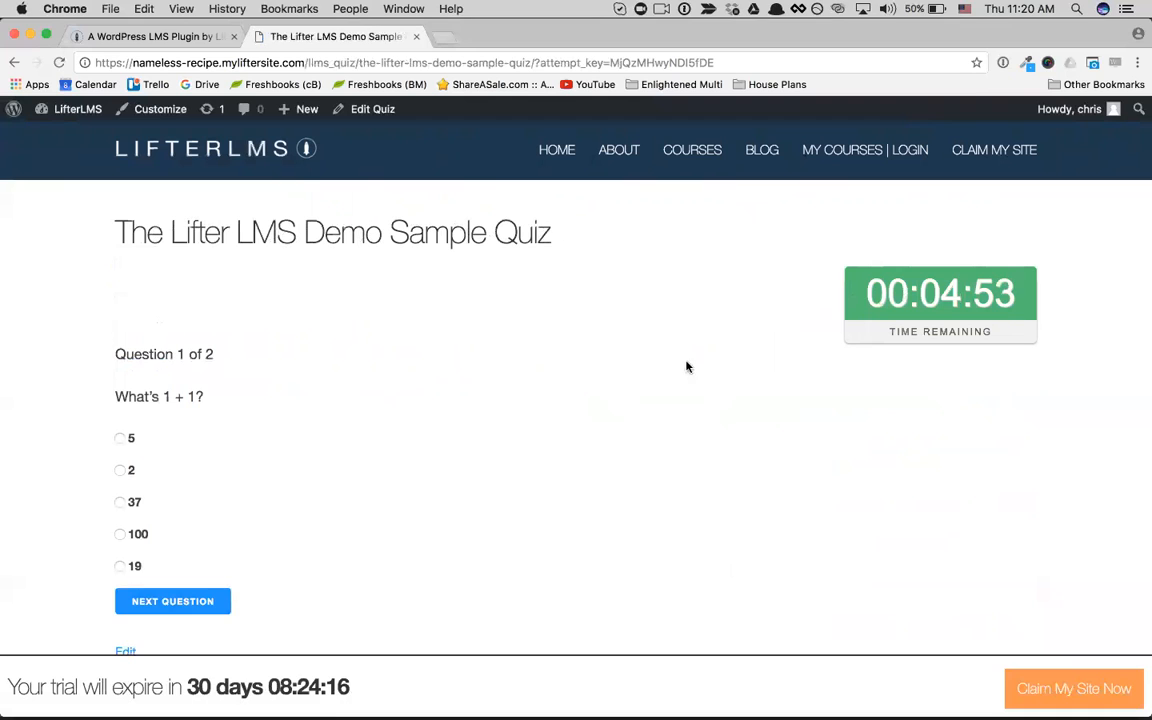
scroll(640, 384, down, 2)
scroll(641, 384, up, 2)
scroll(641, 384, up, 1)
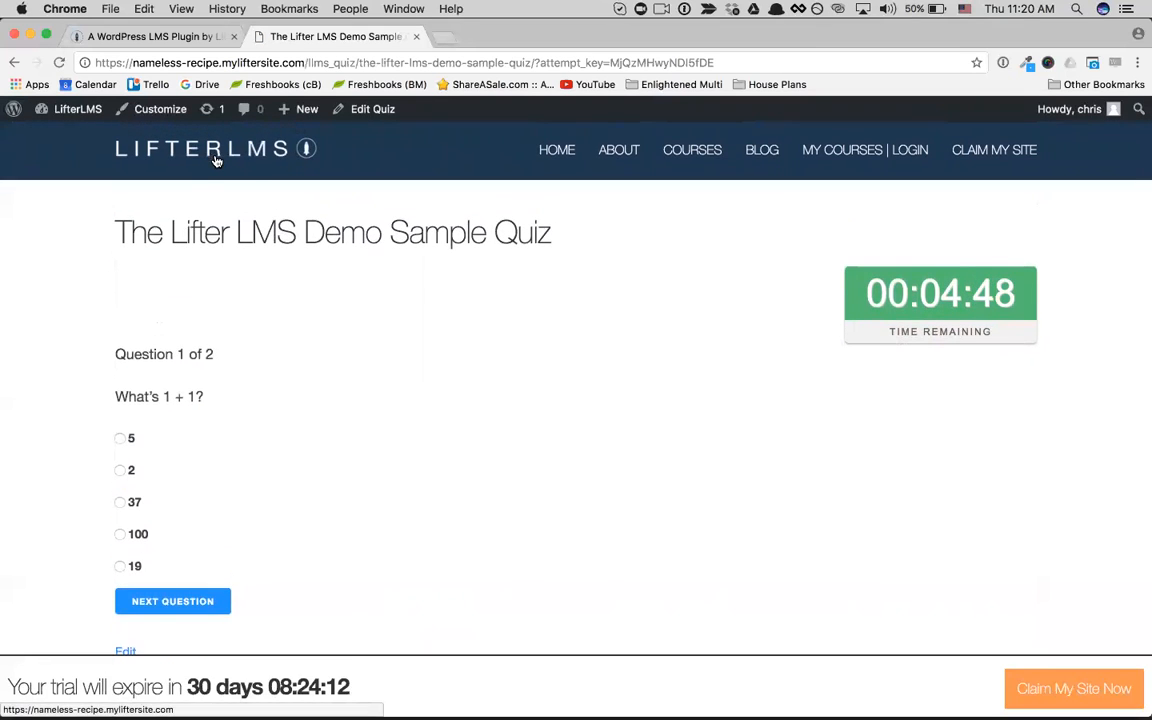
Step: Leave the quiz for the student's My Courses dashboard and look through courses in progress, certificates and achievements
click(875, 150)
click(706, 262)
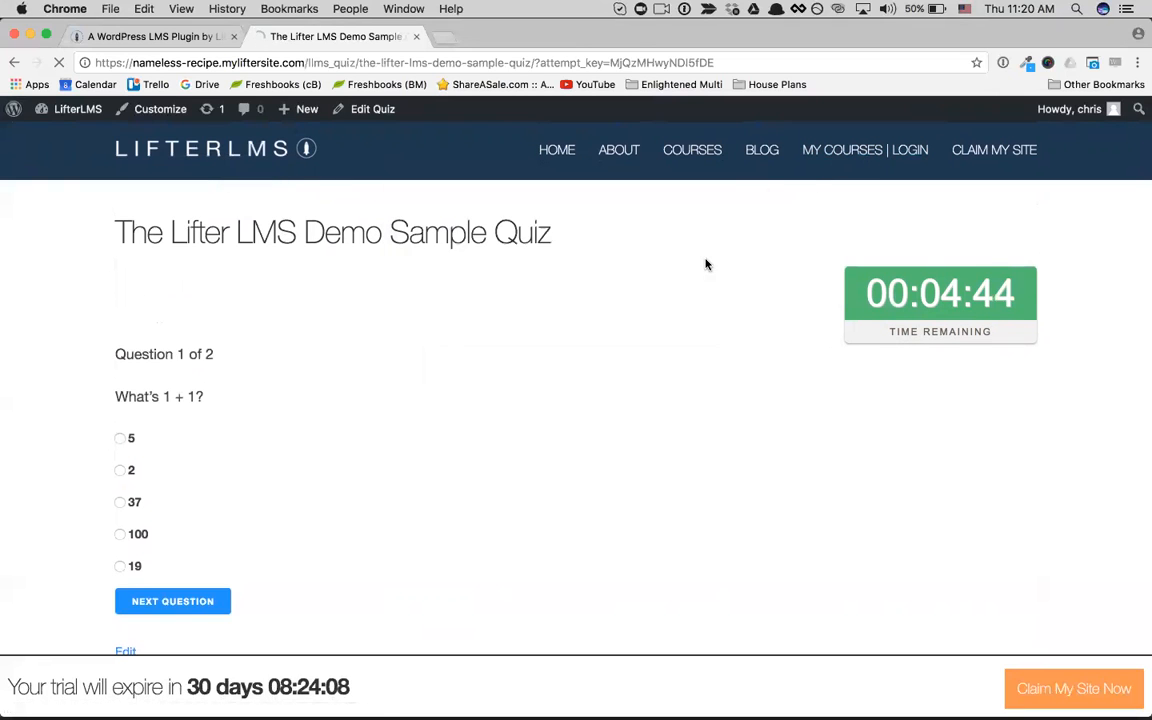
scroll(702, 380, down, 3)
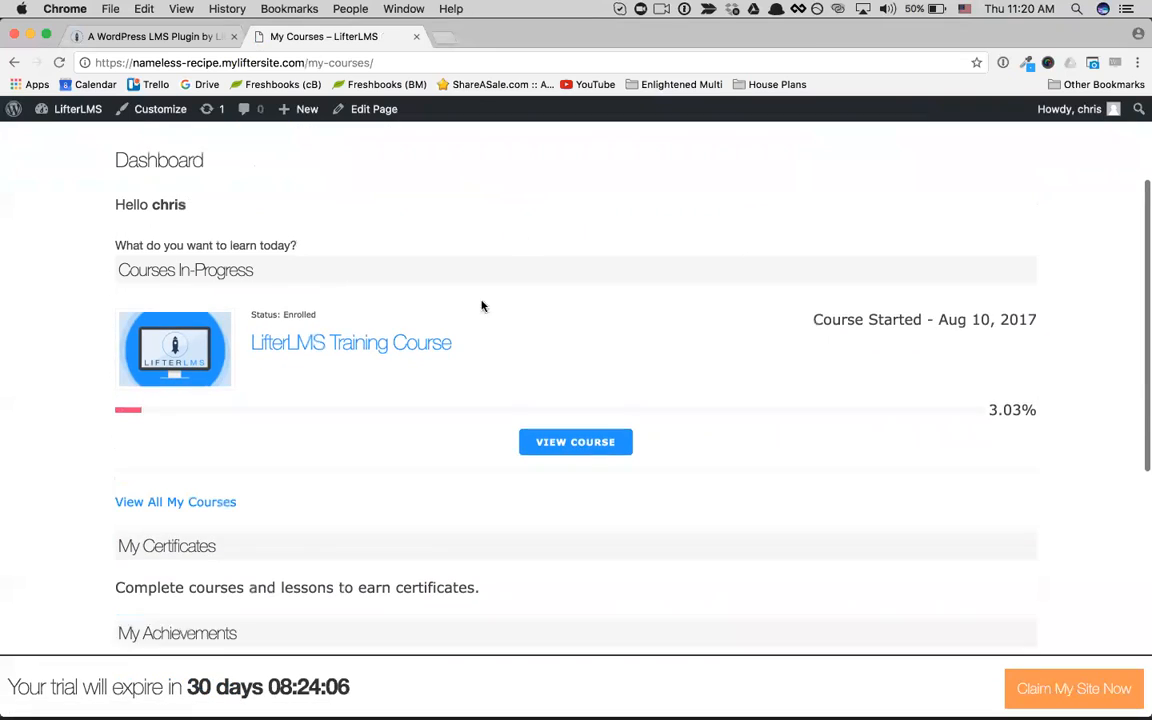
scroll(338, 282, down, 1)
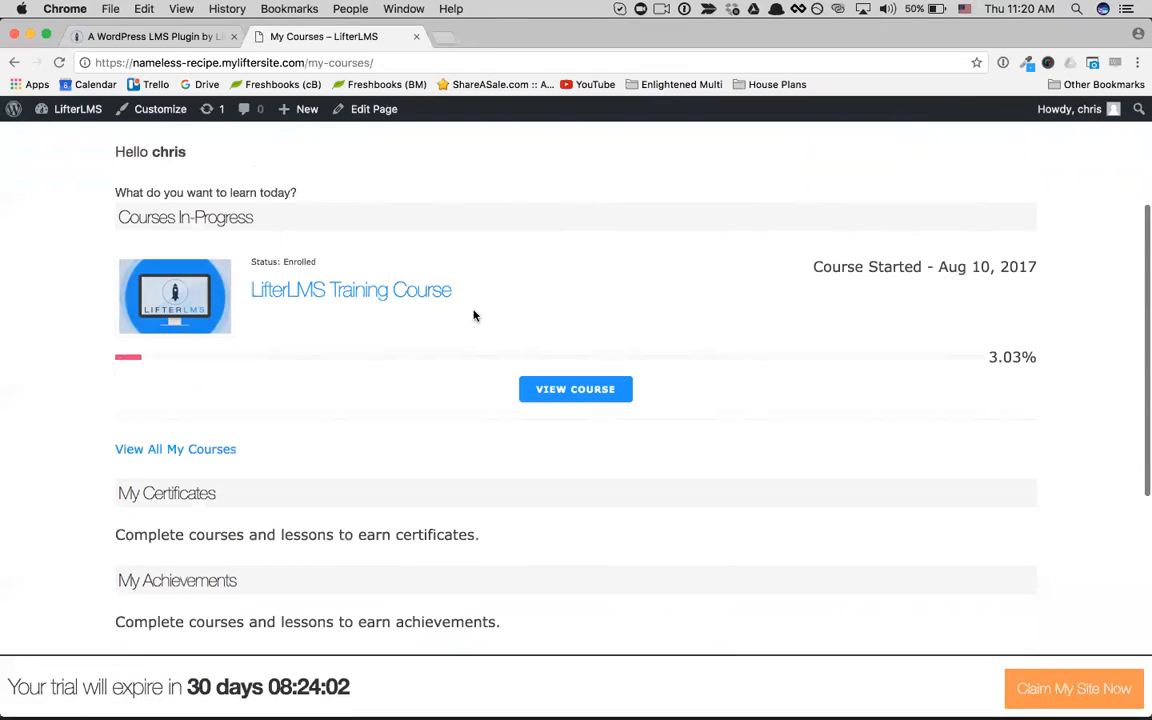
Step: View the LifterLMS Training Course from the dashboard and resume it at the "What is LifterLMS?" lesson
click(580, 391)
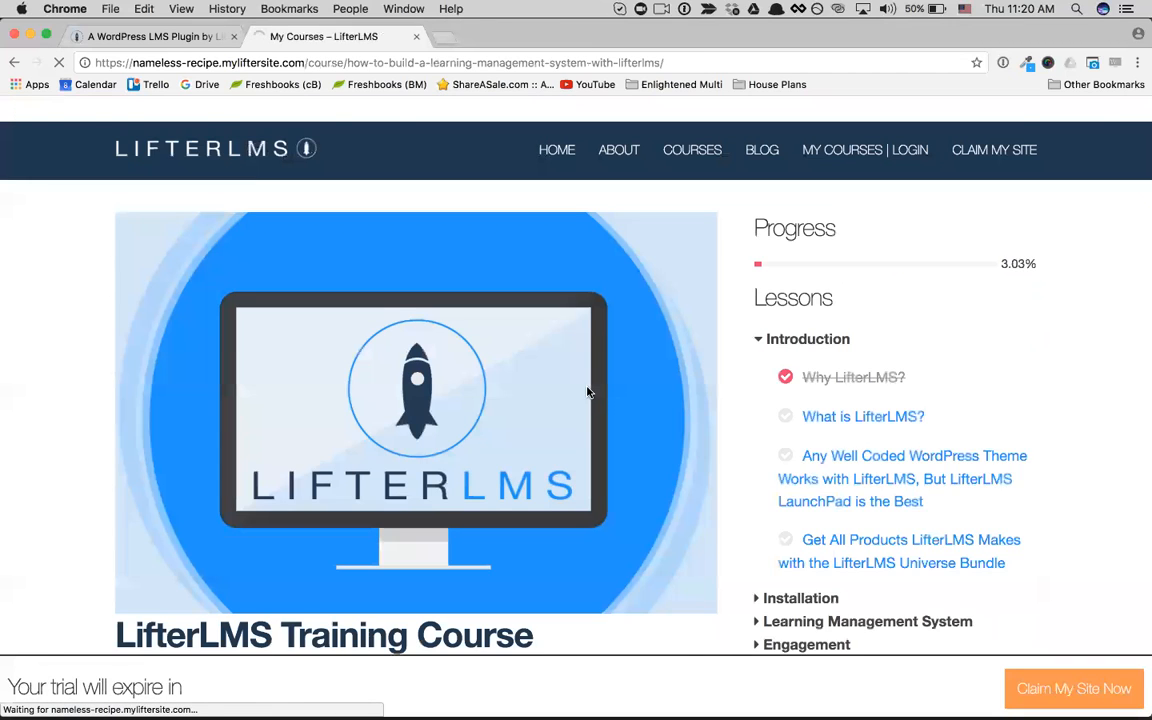
scroll(878, 398, down, 1)
scroll(870, 393, down, 1)
click(851, 385)
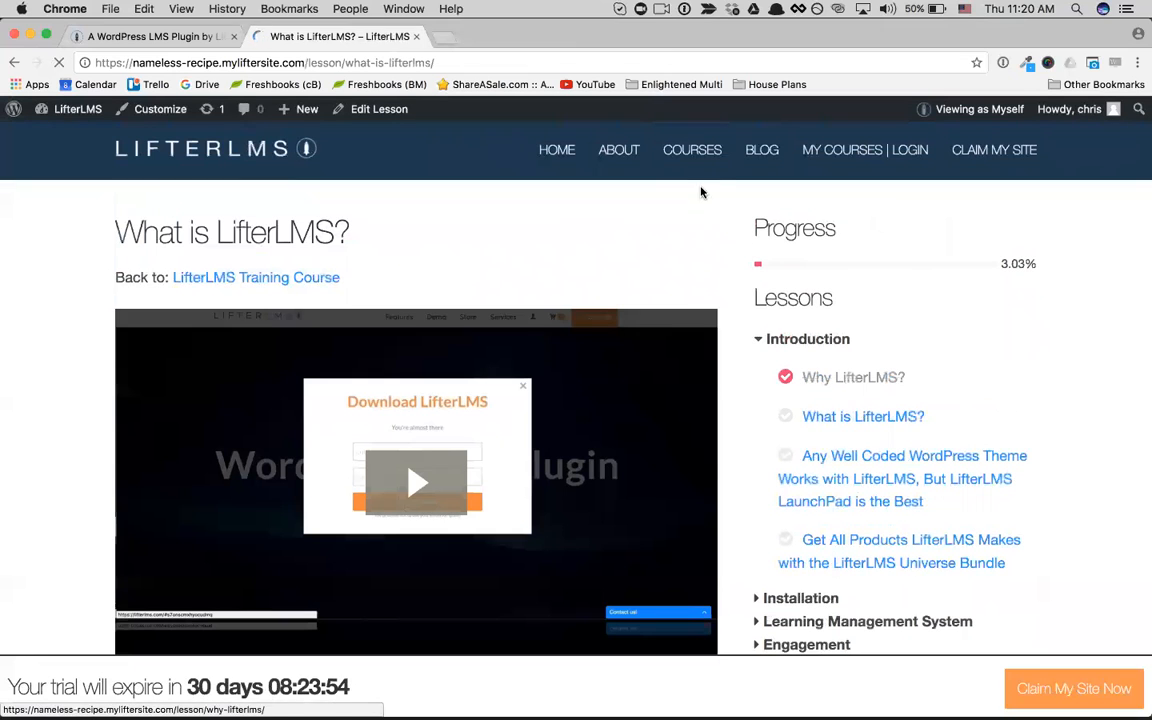
Step: Open the Leadership Course from the full course catalog and review its content and paid access plans
click(693, 150)
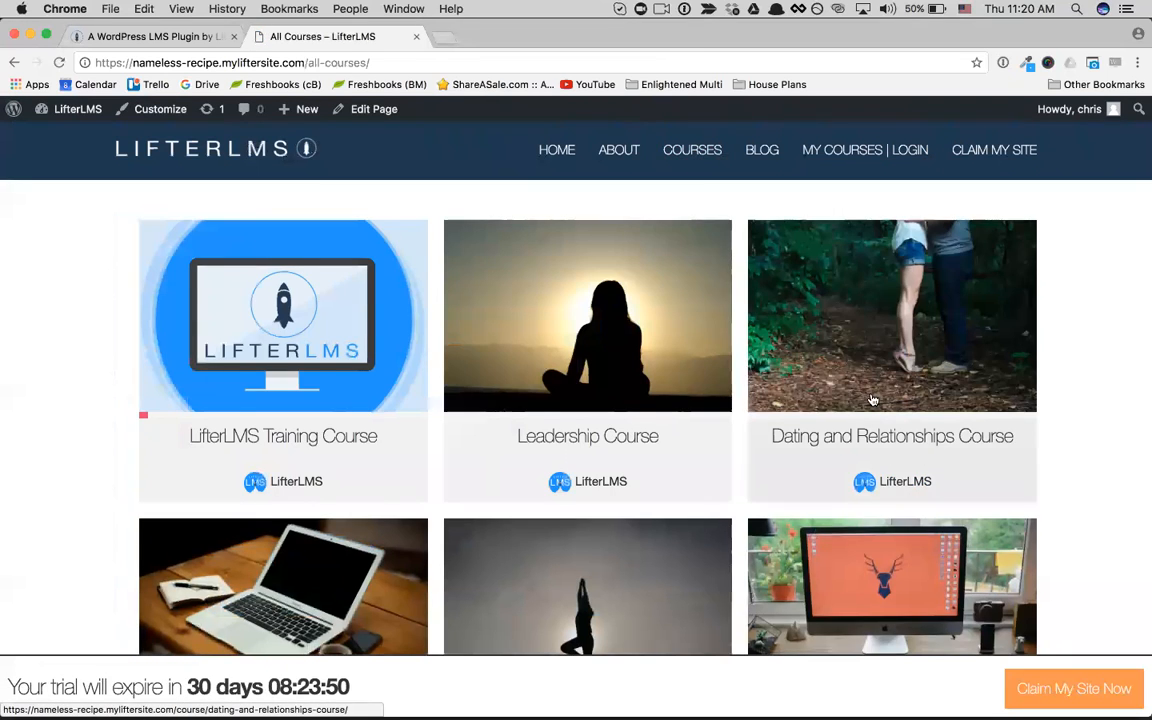
scroll(761, 386, down, 2)
click(650, 396)
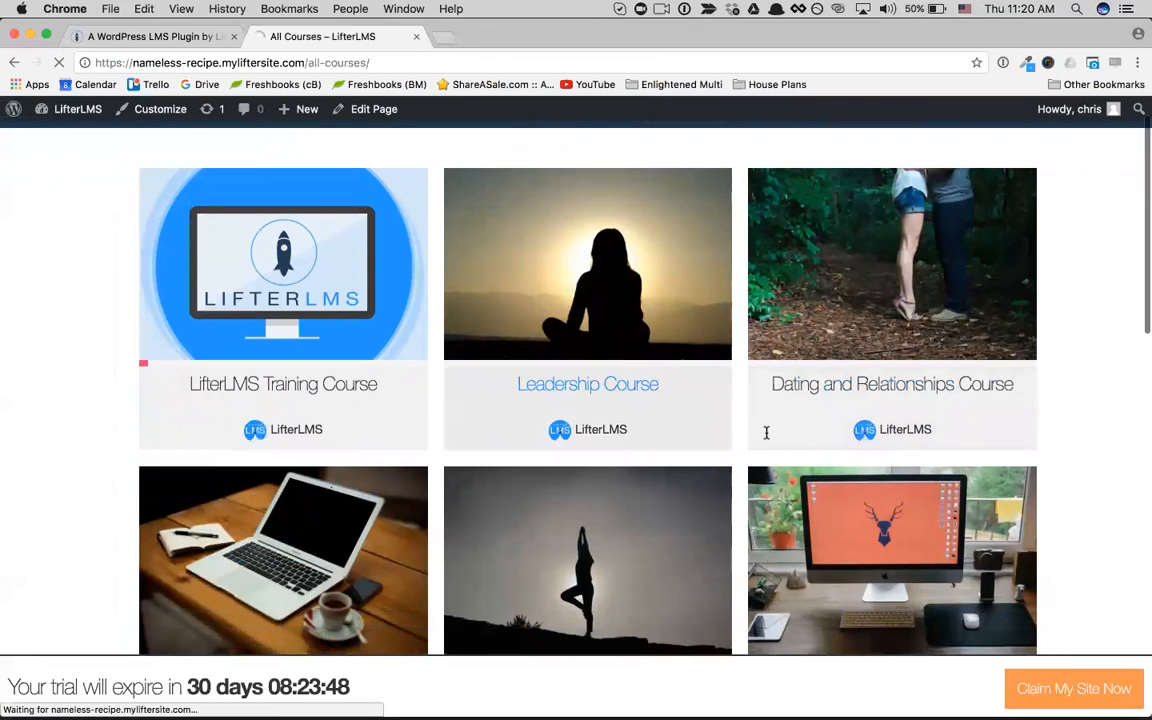
scroll(766, 432, down, 4)
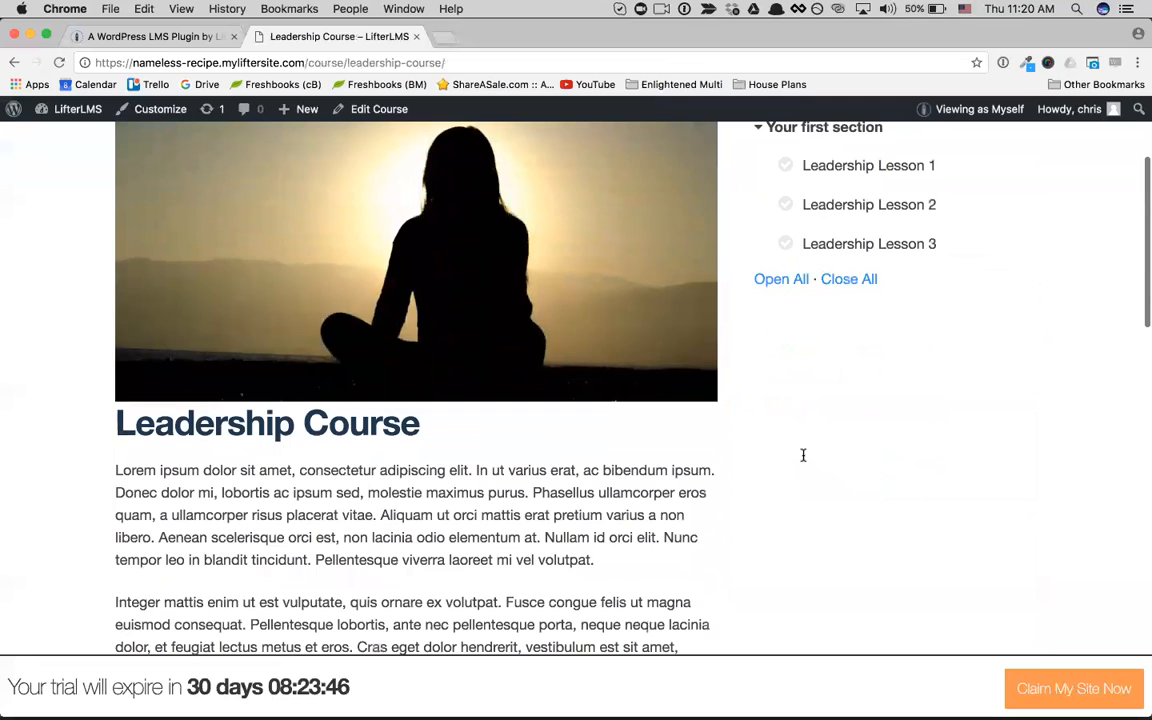
scroll(803, 455, down, 2)
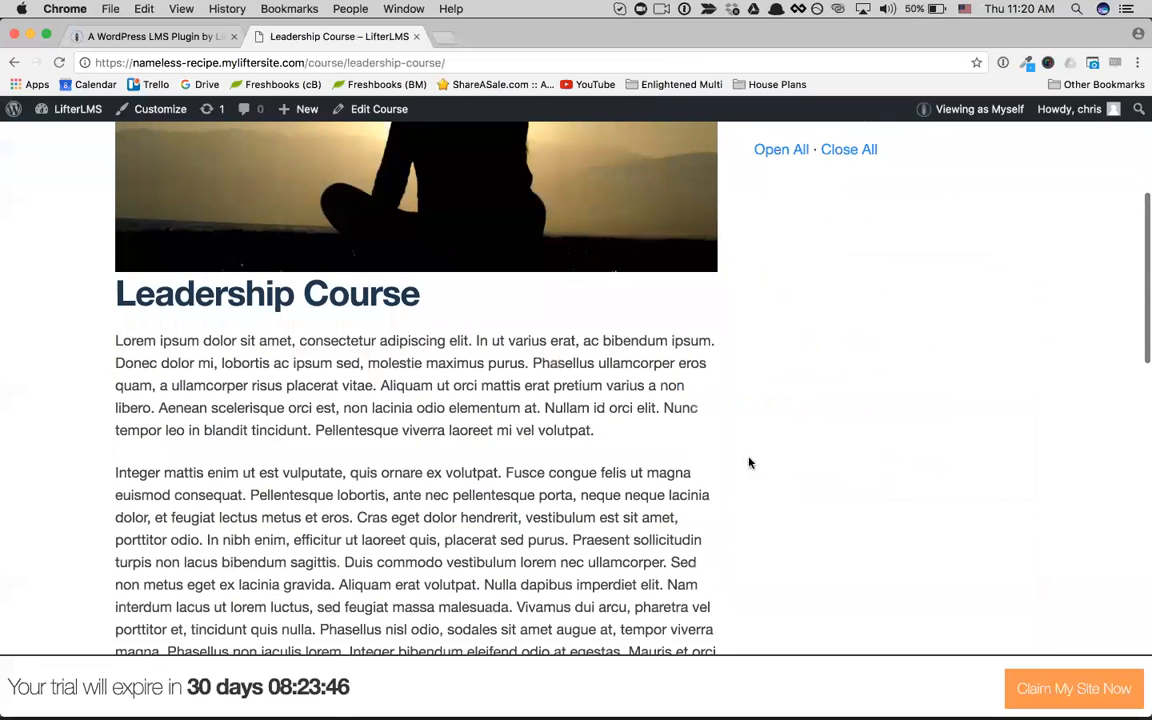
scroll(700, 463, down, 10)
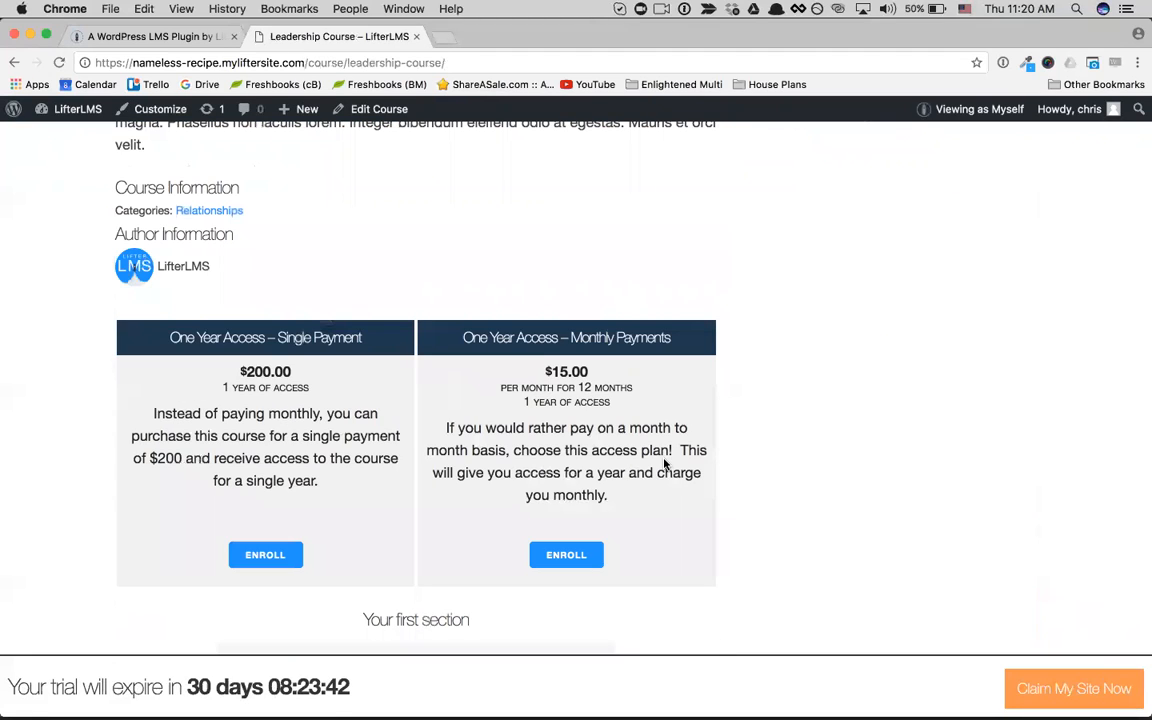
Step: Start enrolling through the One Year Access – Monthly Payments plan and prefill the card number, expiration and CVC with the Payment Success test card
click(562, 562)
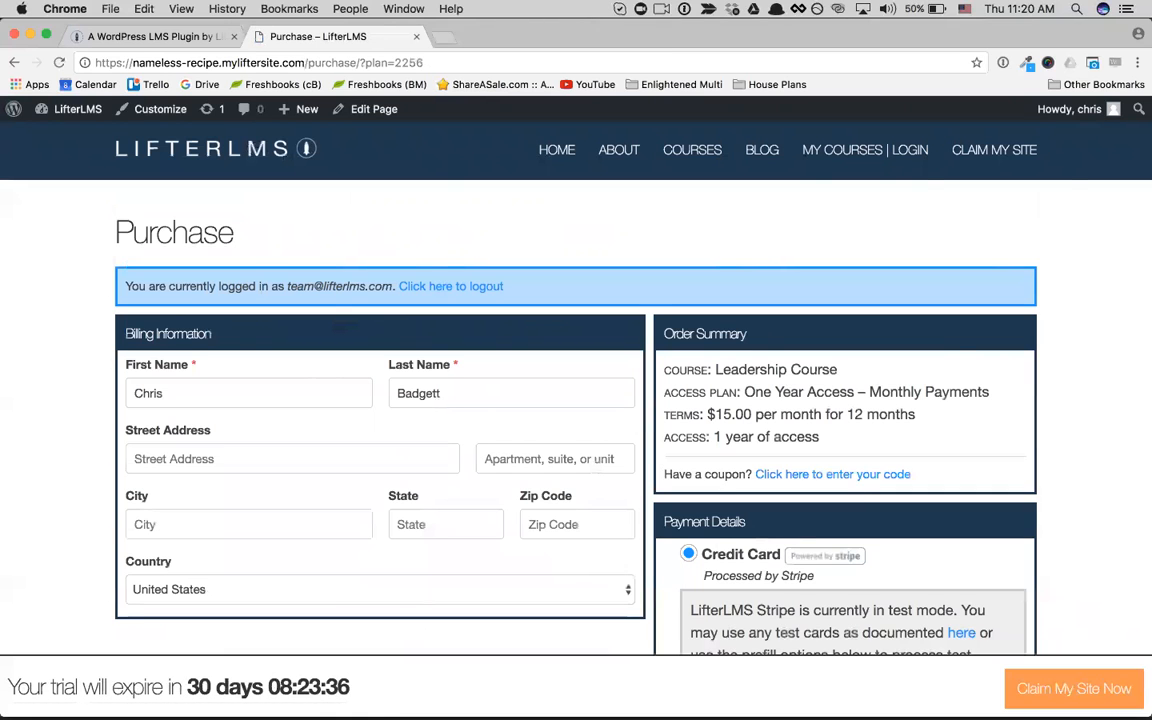
scroll(576, 400, down, 3)
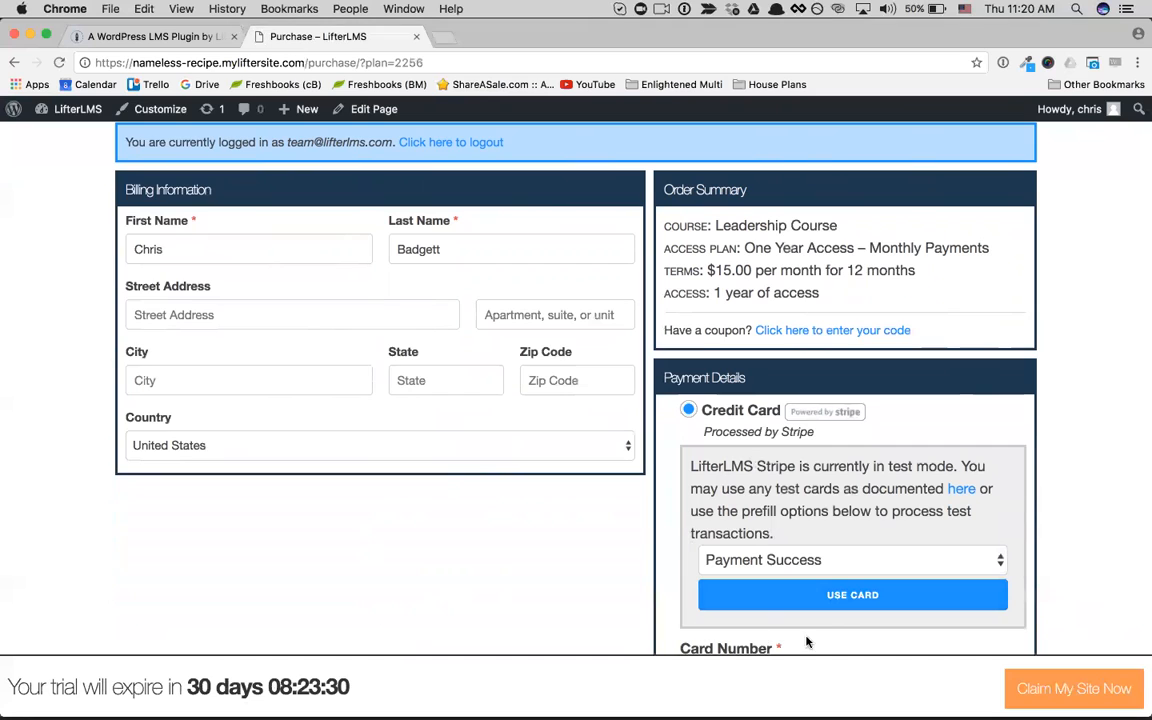
scroll(790, 500, down, 2)
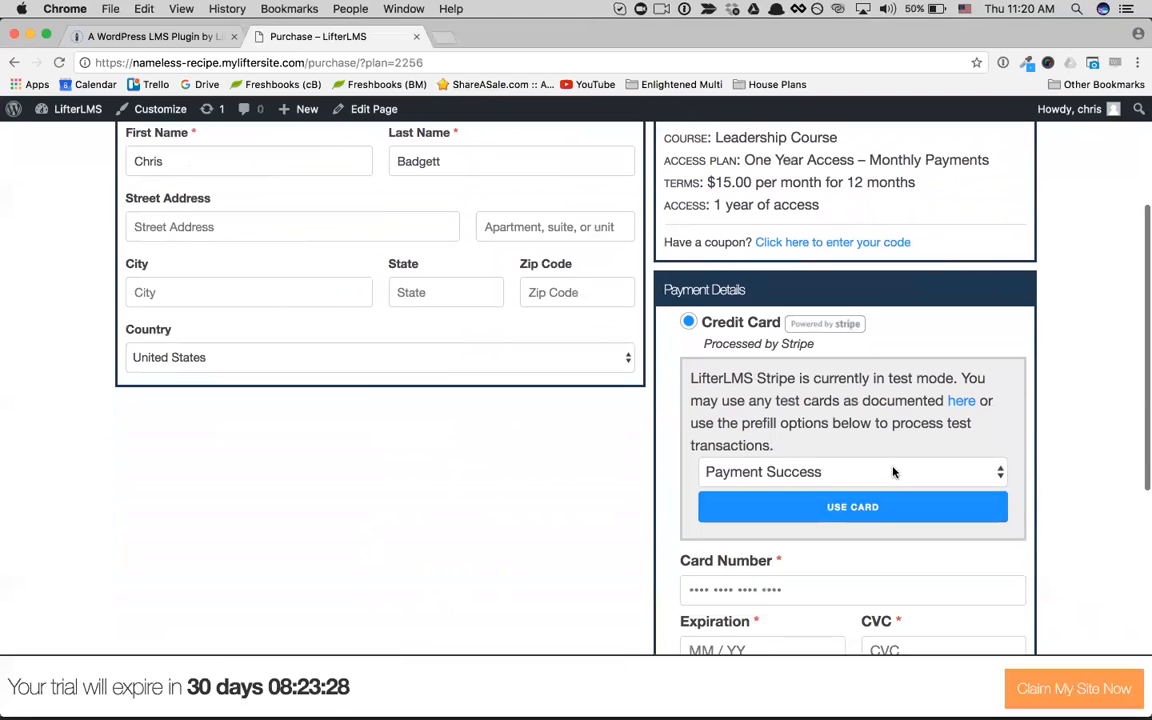
click(787, 509)
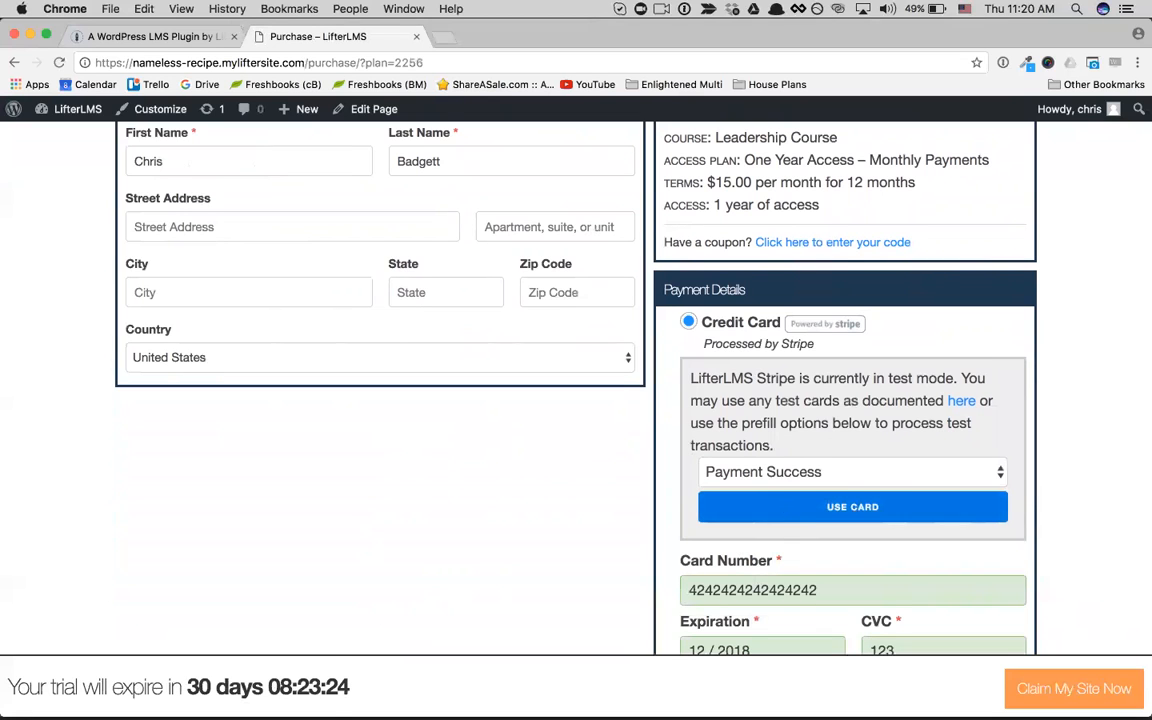
Step: Review the filled-in Purchase form and the test card scenarios available for the Stripe payment, keeping Payment Success
scroll(576, 390, down, 2)
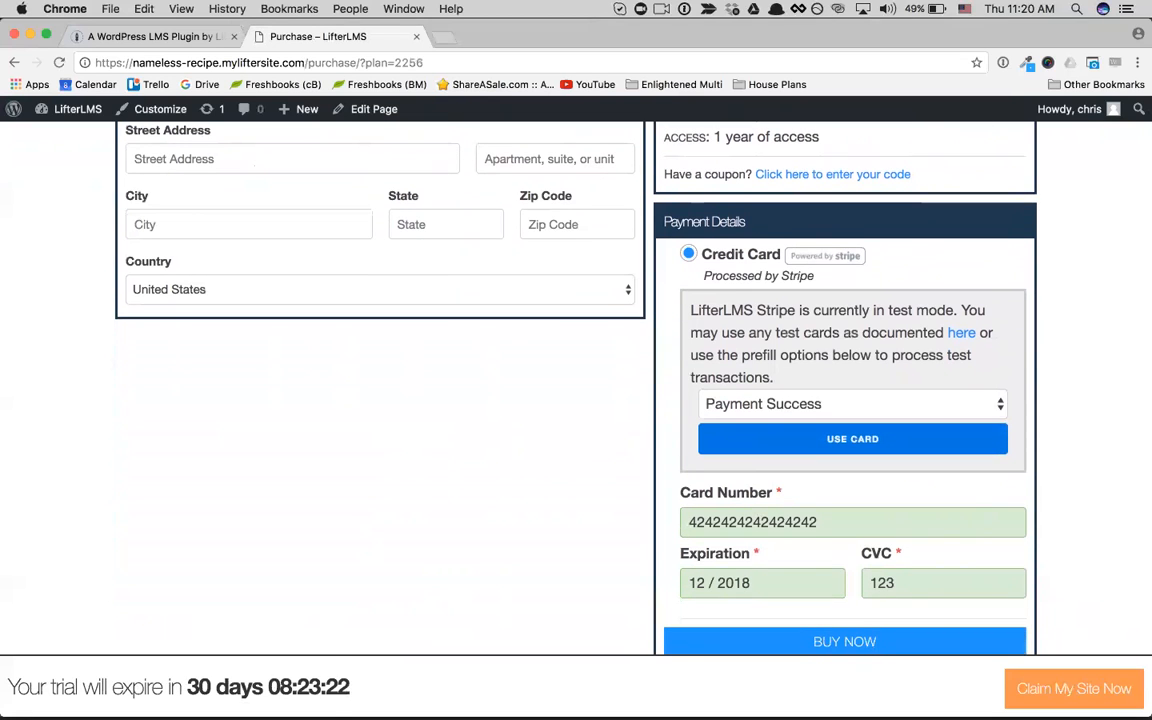
scroll(576, 390, up, 2)
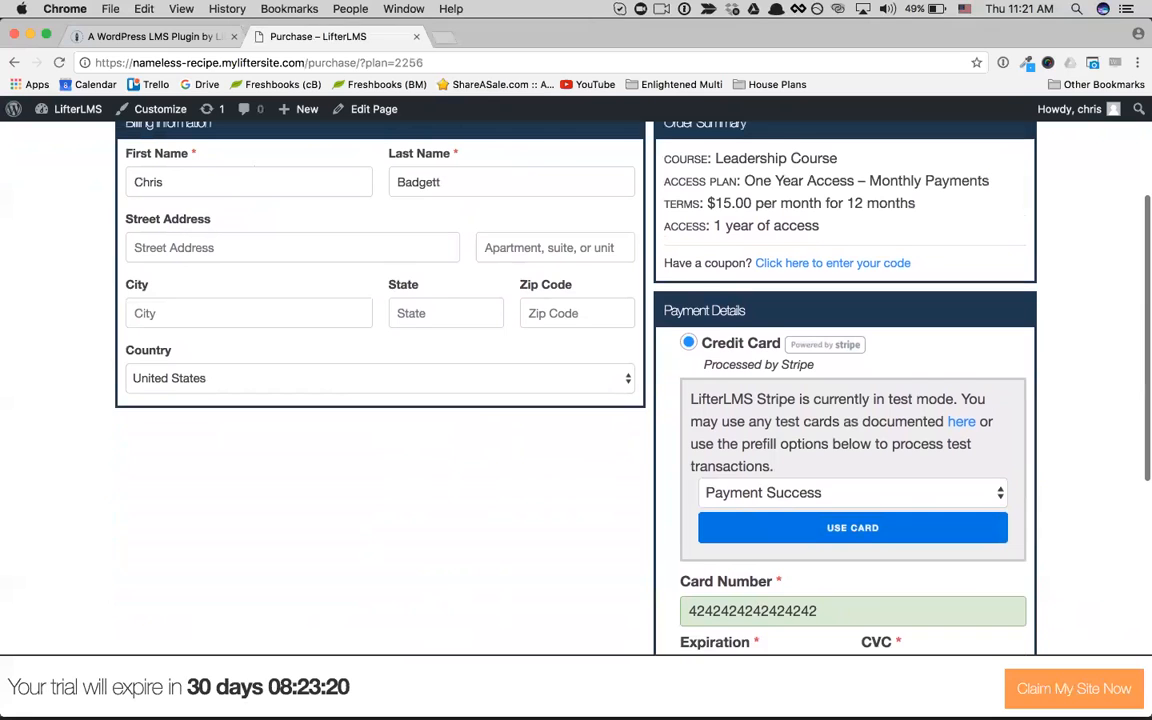
scroll(576, 390, up, 1)
scroll(576, 390, down, 3)
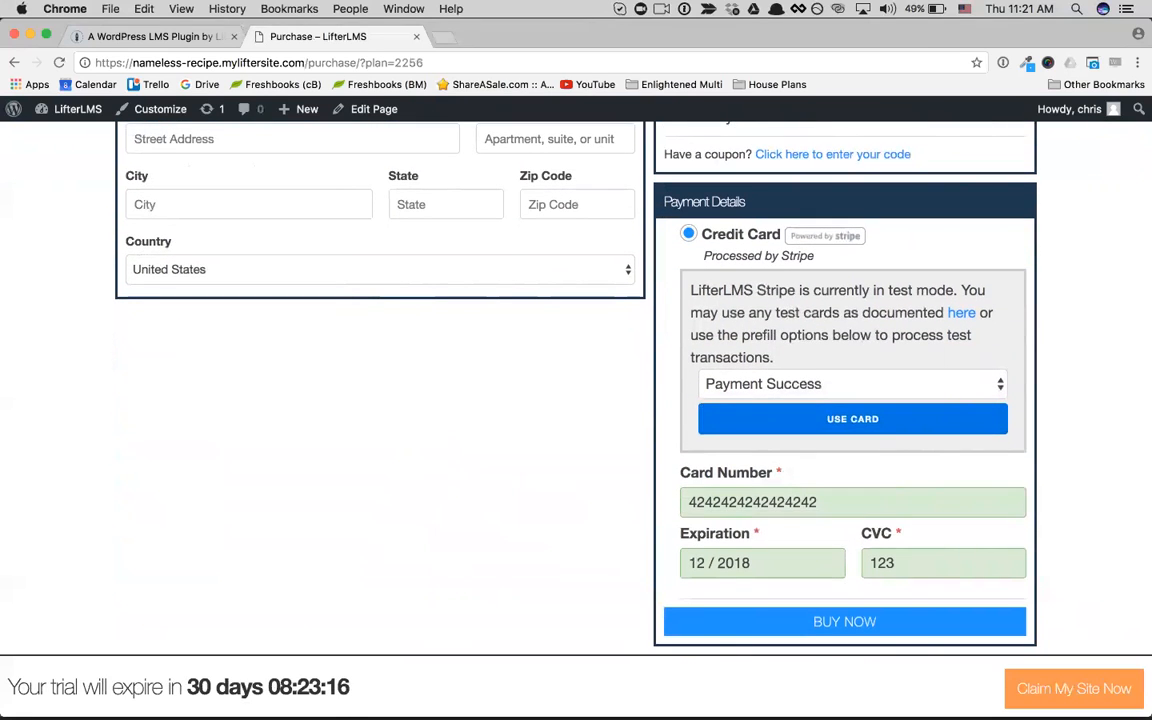
click(852, 384)
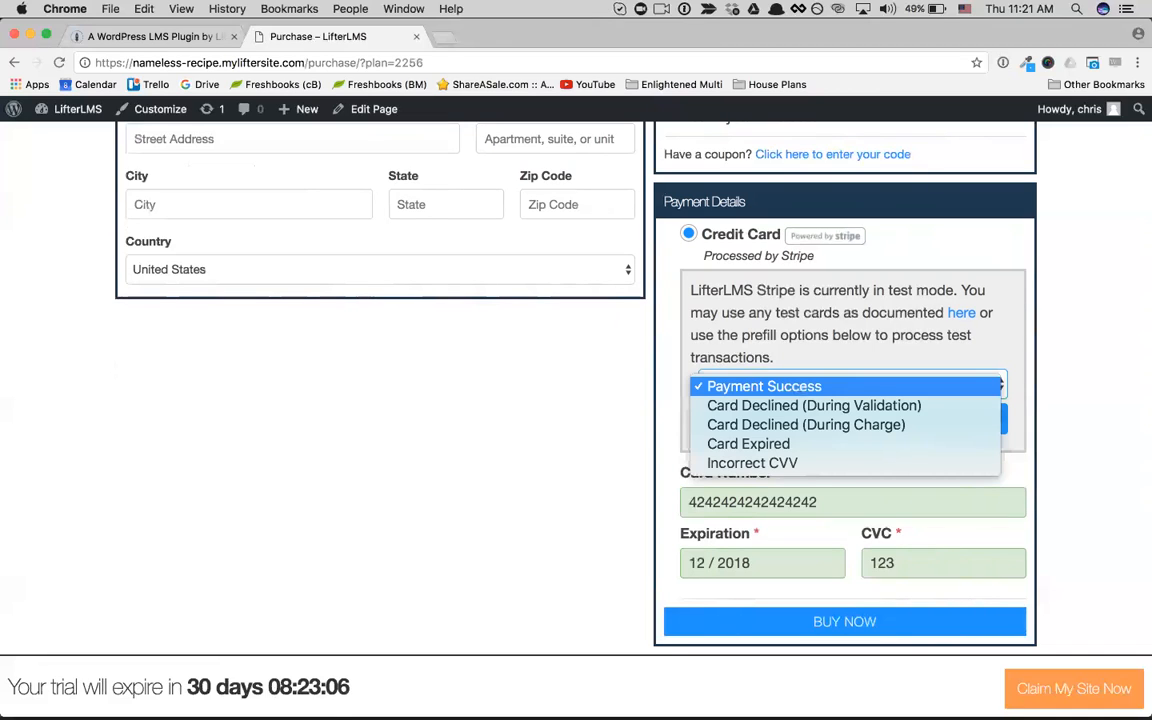
click(667, 421)
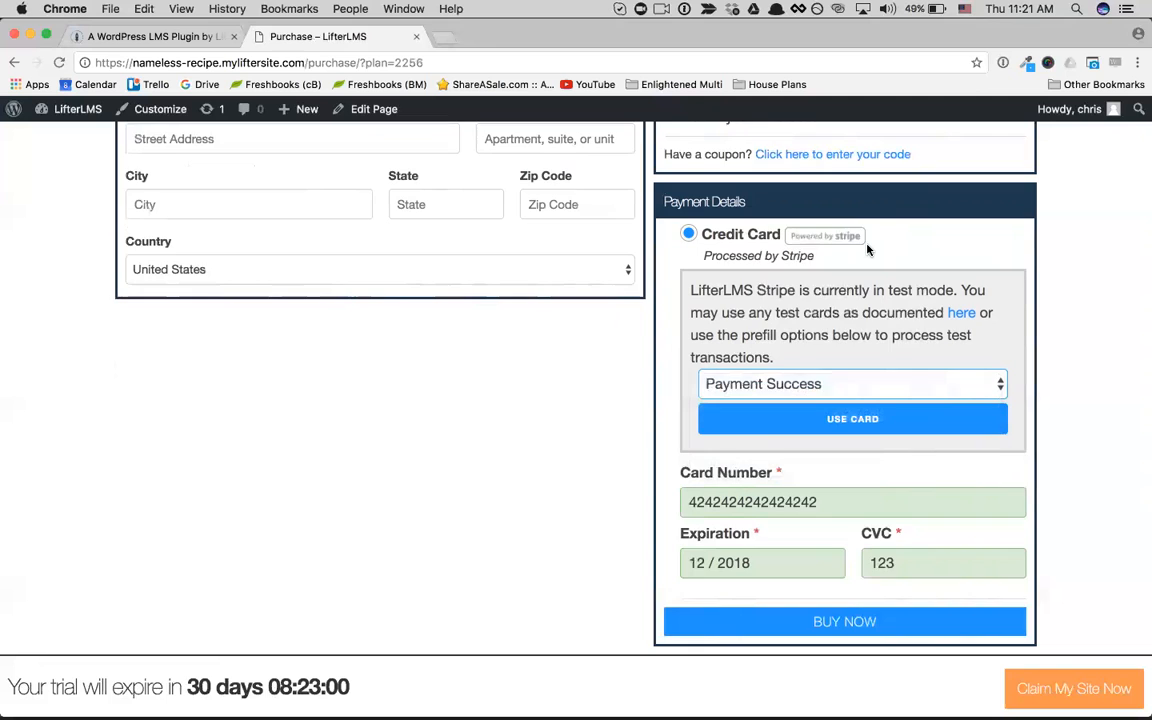
scroll(867, 249, up, 3)
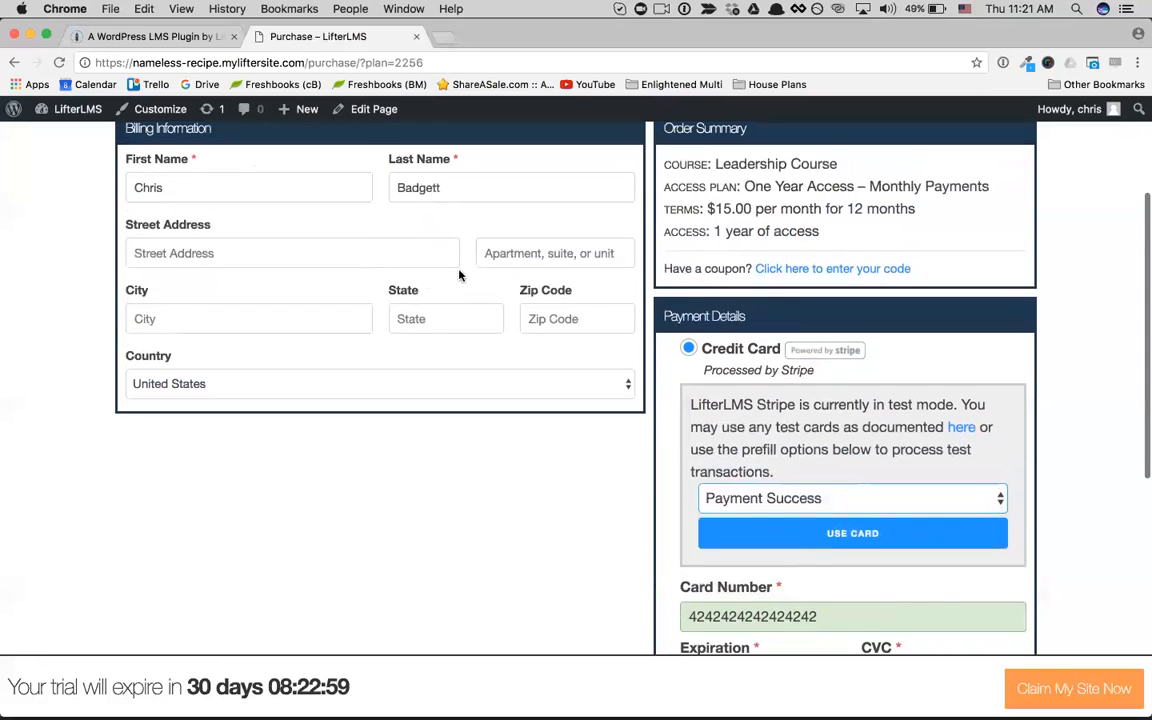
Step: Review the Order Summary for the Leadership Course, briefly revealing the coupon code entry and hiding it again
scroll(795, 224, up, 2)
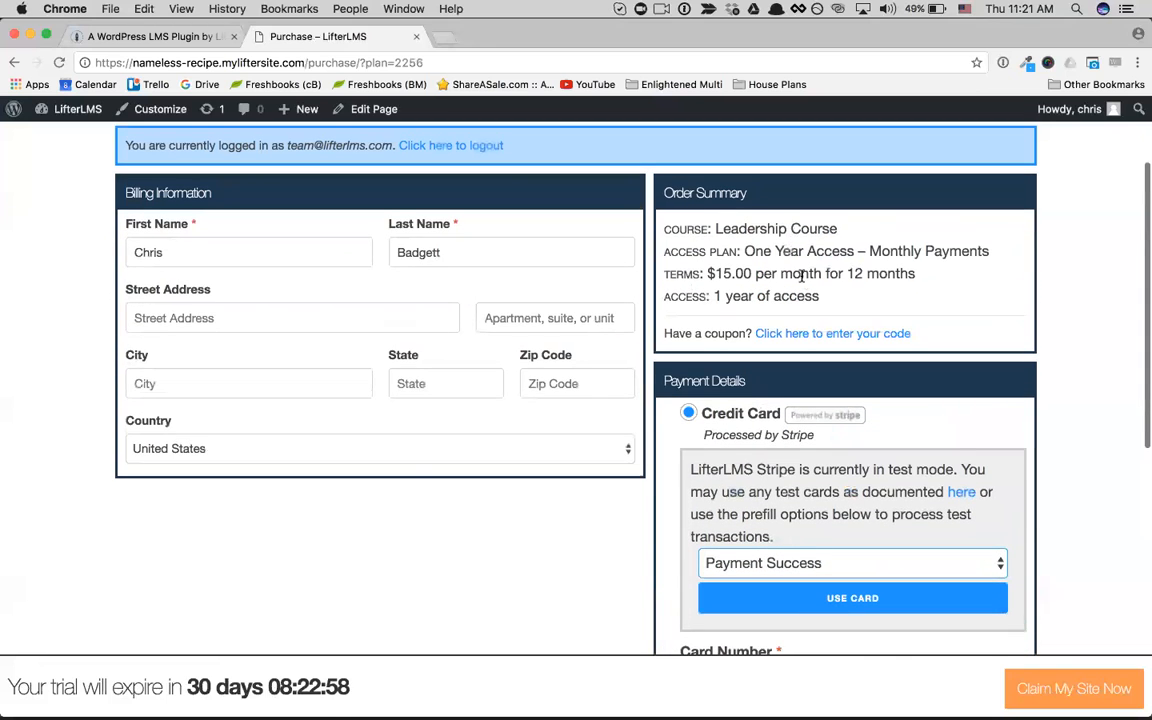
scroll(746, 311, up, 2)
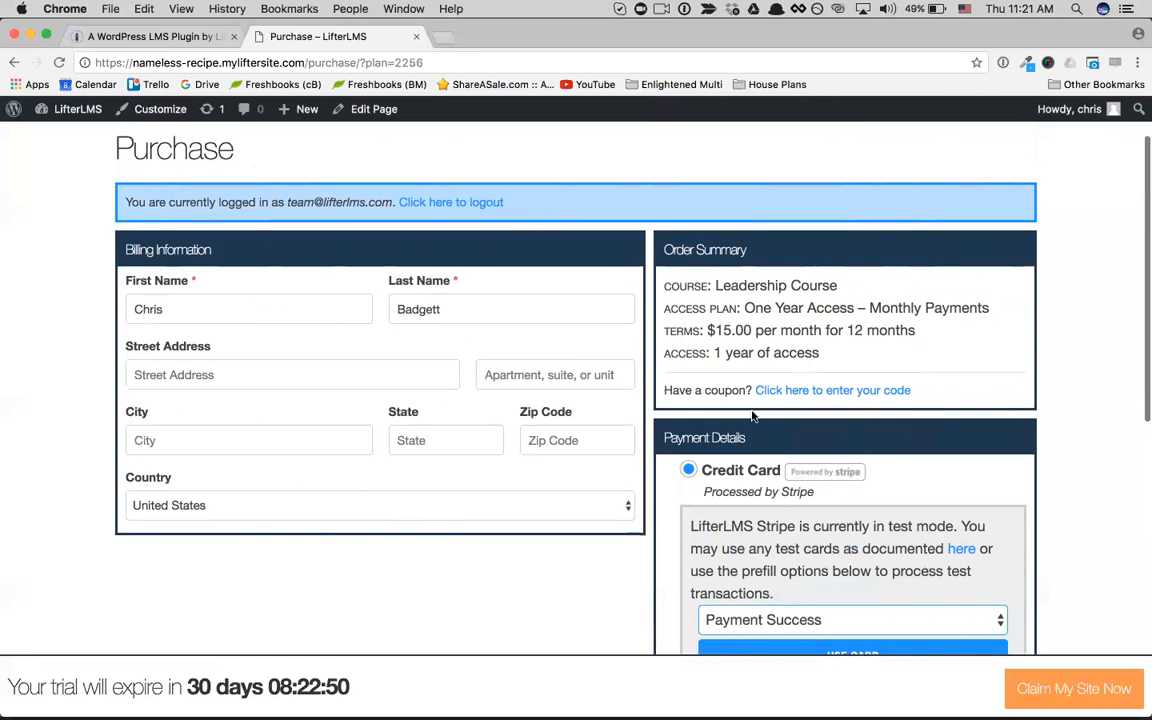
click(793, 391)
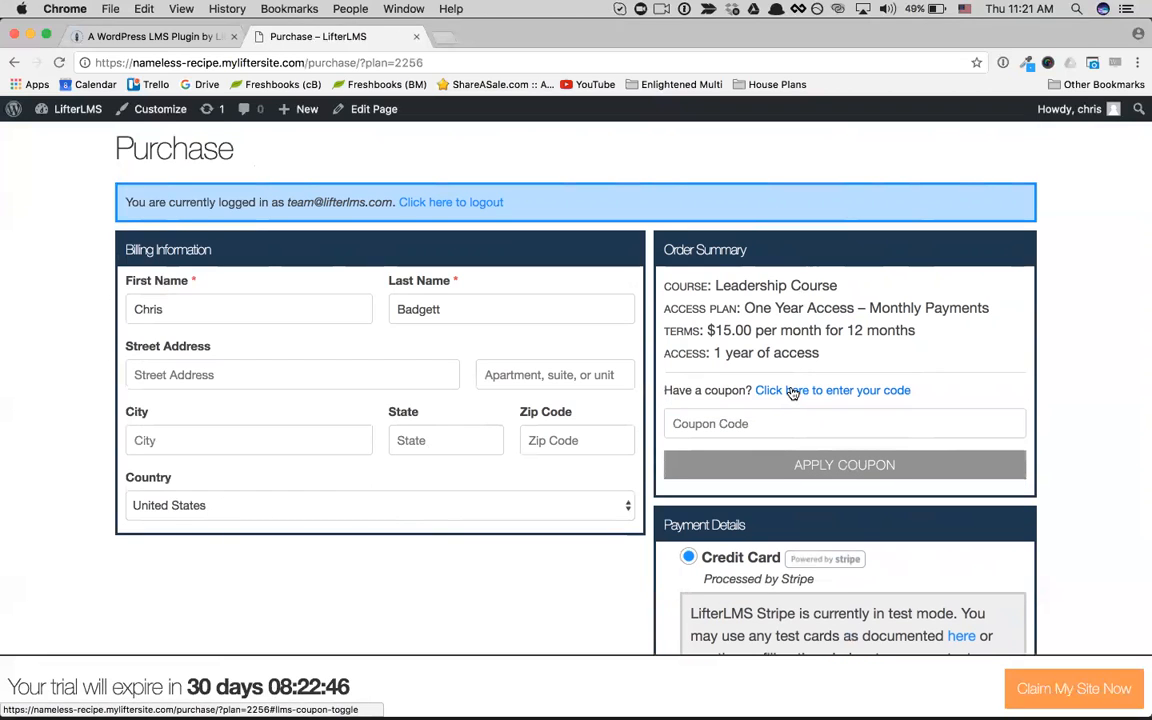
click(793, 391)
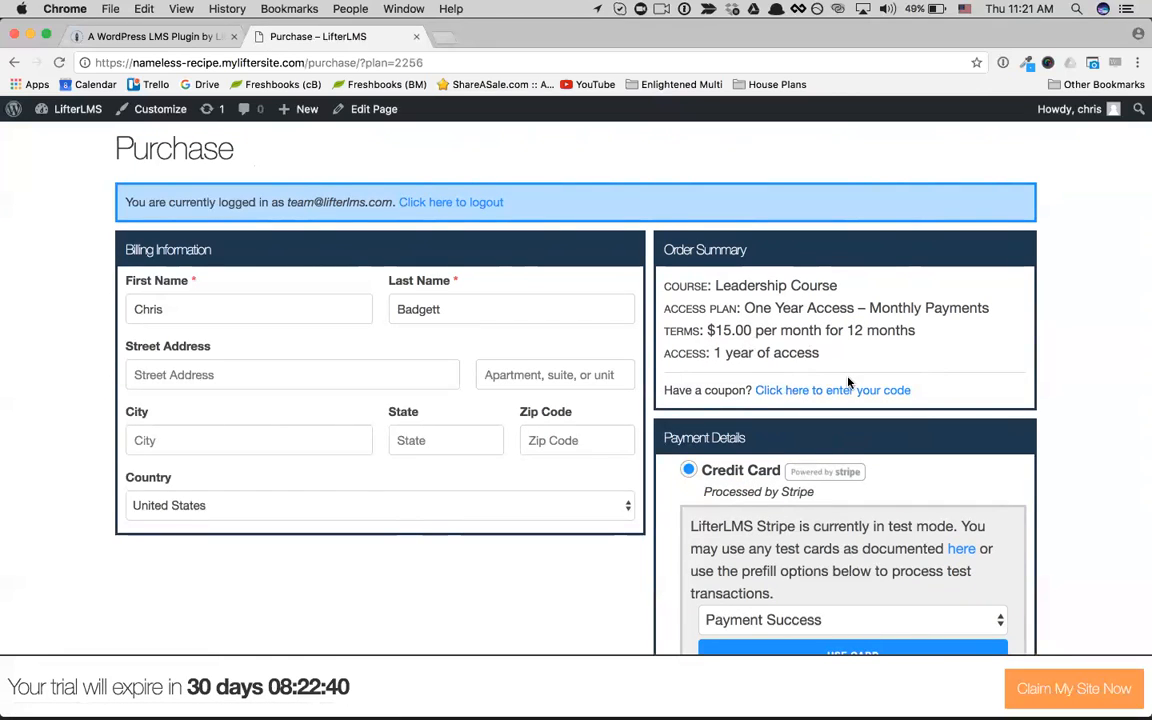
Step: Check over the order and prefilled payment details, and buy the Leadership Course with the One Year Access – Monthly Payments plan
scroll(848, 382, down, 2)
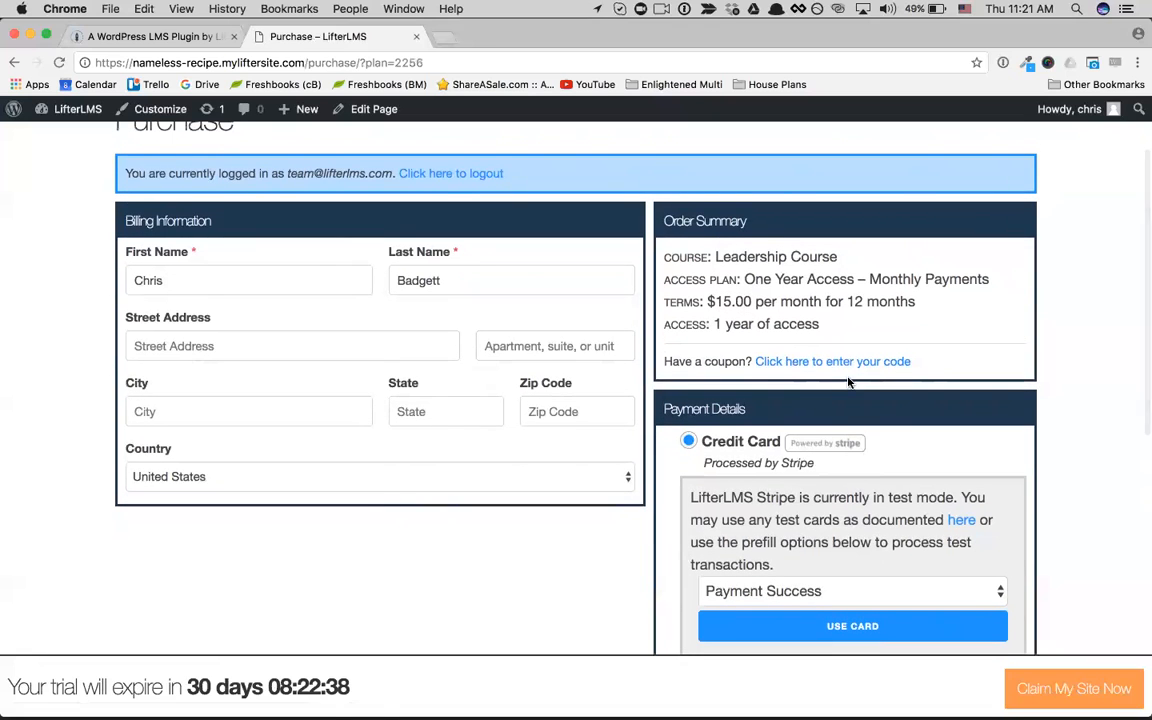
scroll(848, 380, up, 2)
scroll(780, 308, down, 3)
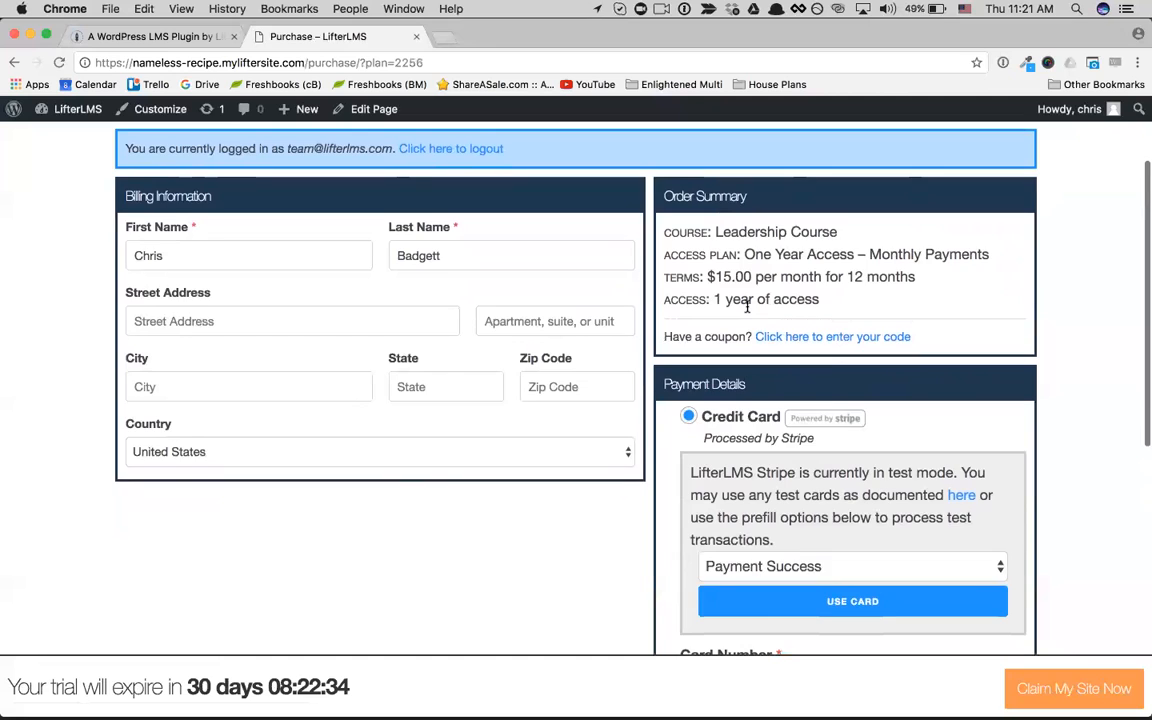
scroll(746, 306, up, 4)
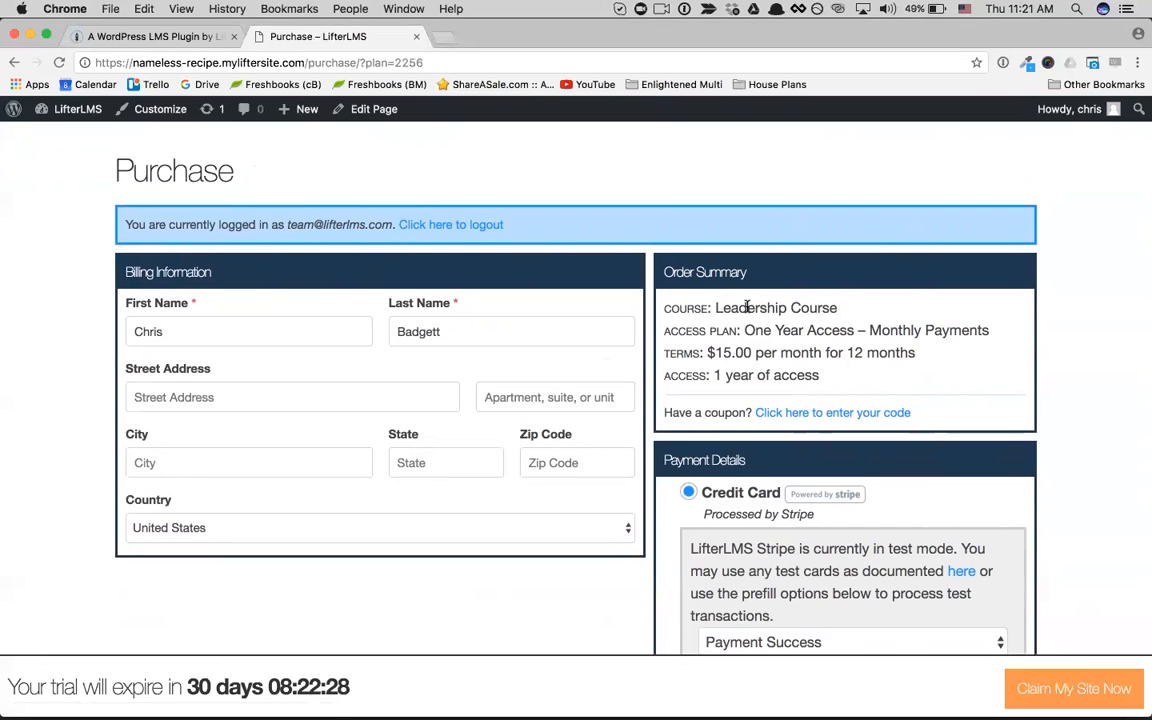
scroll(746, 306, down, 15)
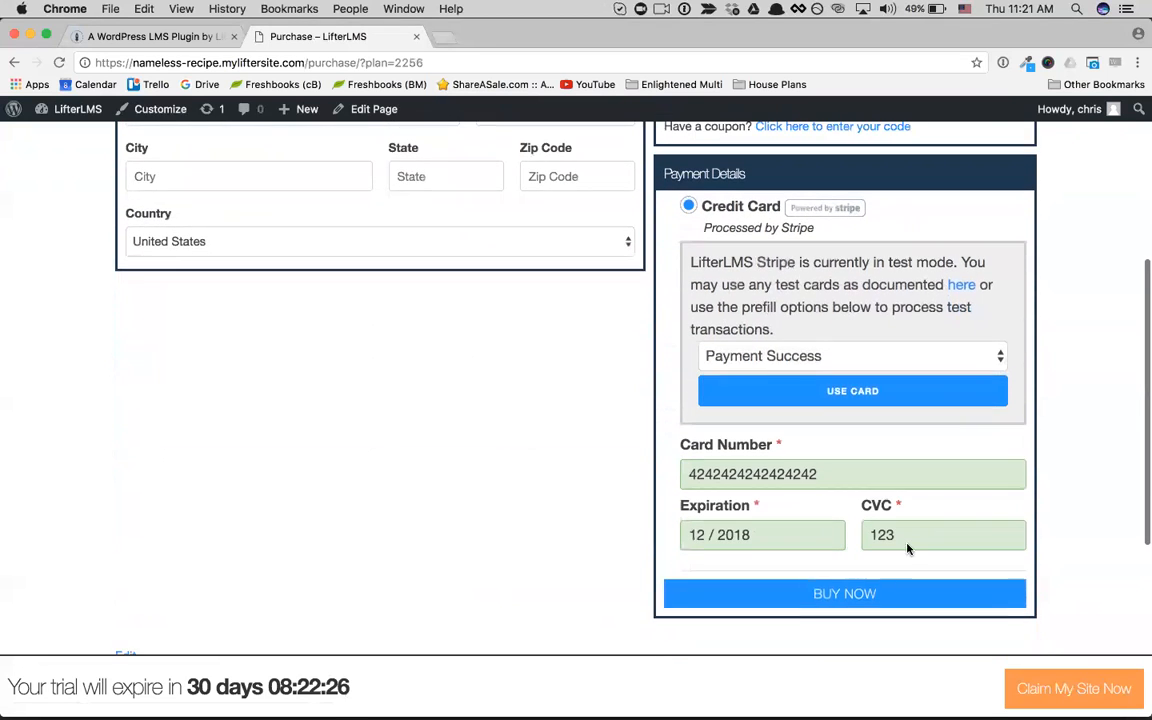
click(869, 594)
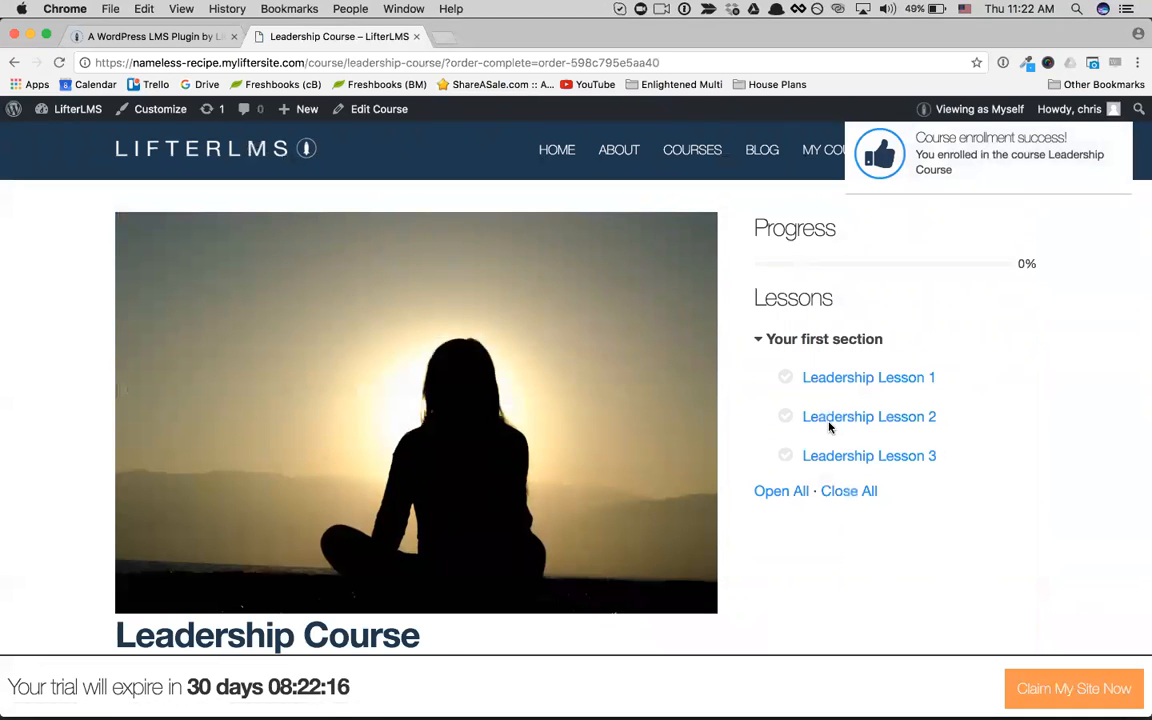
Step: Look over the Leadership Course page, get started with Leadership Lesson 1, and review the lesson's video and text
scroll(826, 426, down, 3)
scroll(815, 429, down, 2)
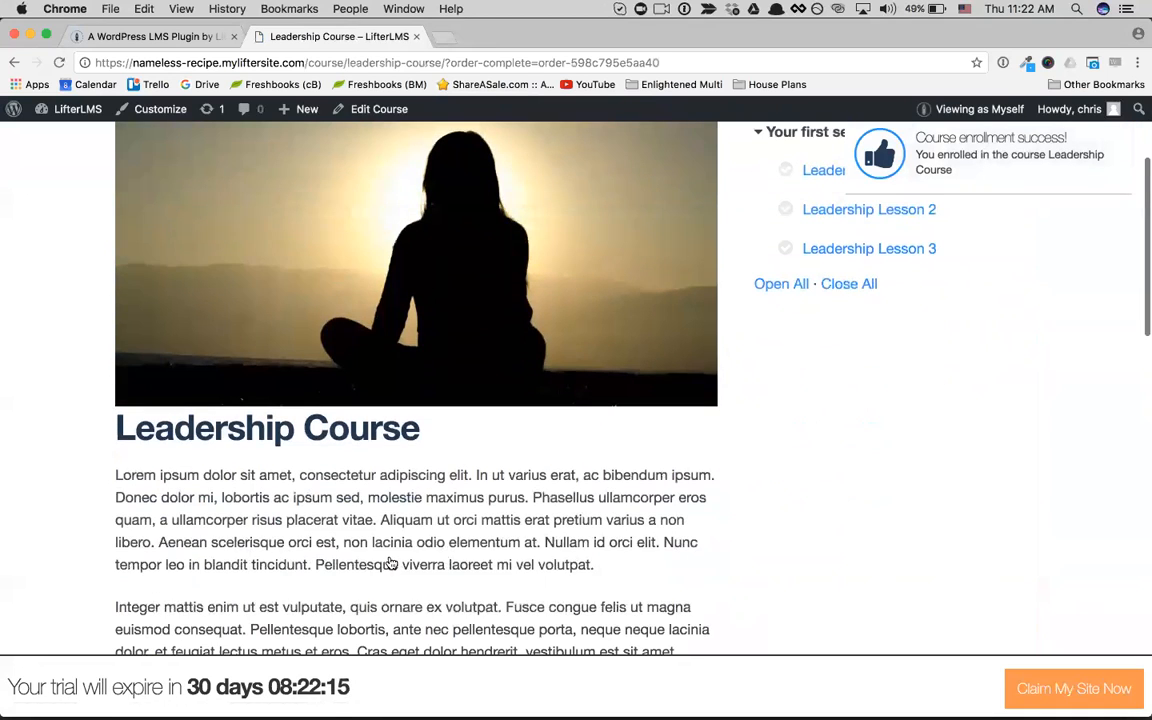
scroll(390, 564, down, 10)
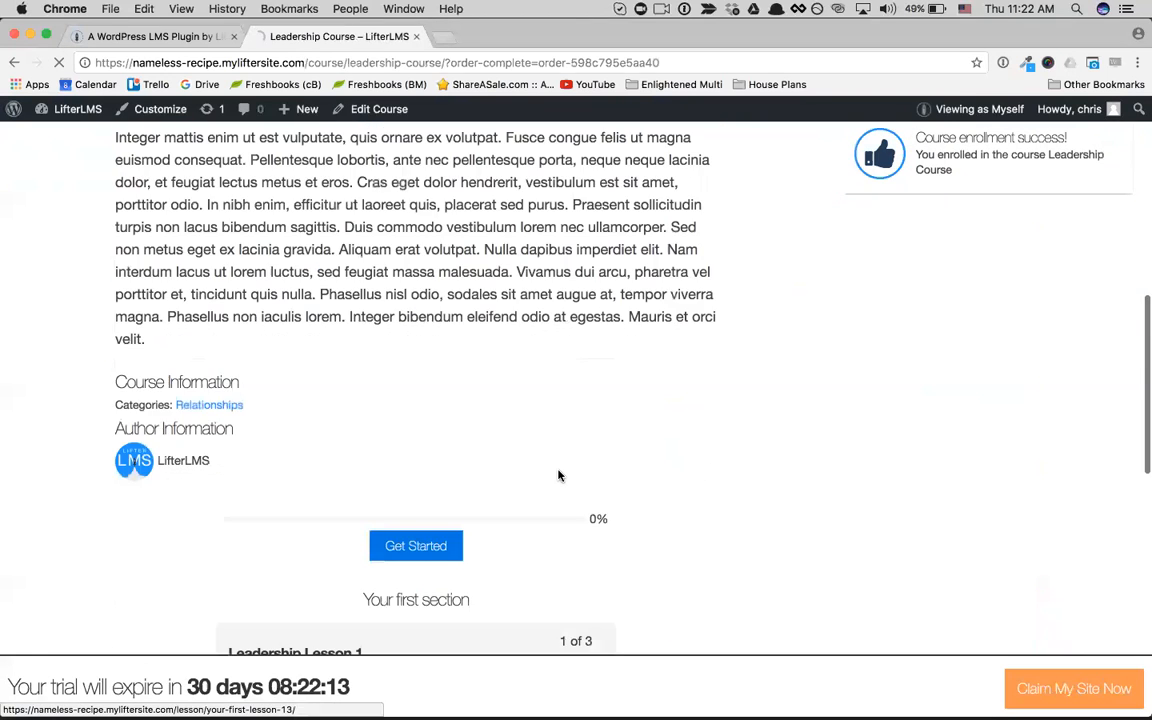
scroll(538, 473, down, 4)
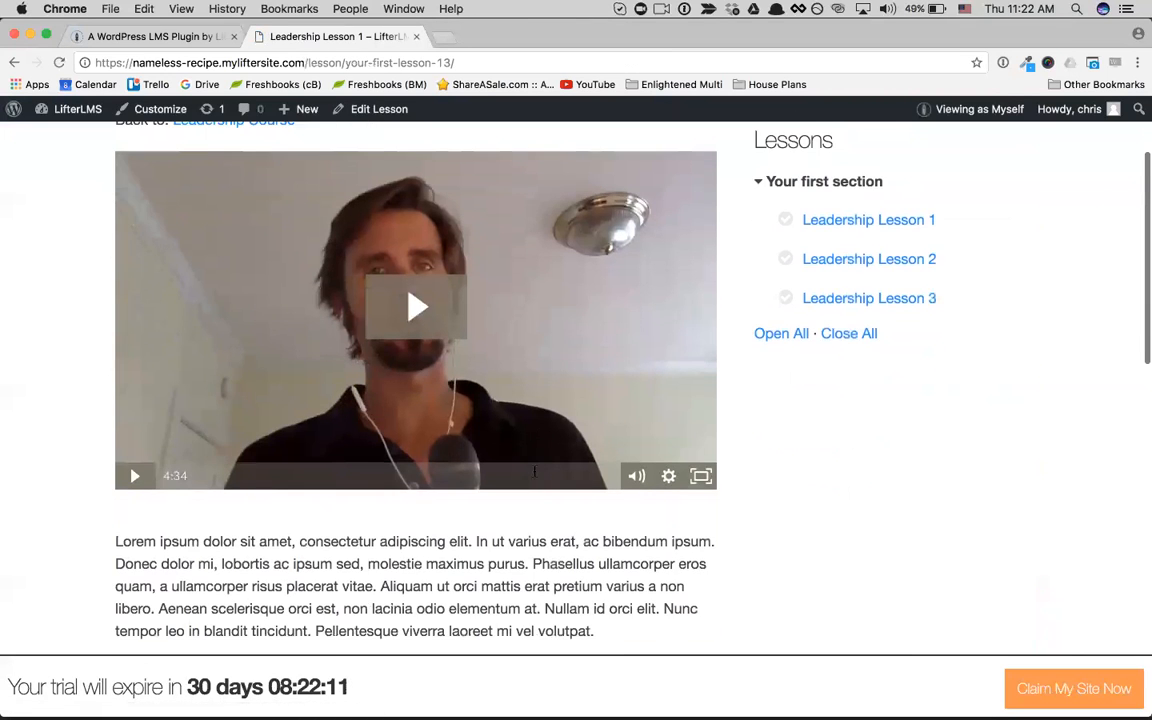
scroll(535, 472, down, 3)
scroll(520, 517, up, 3)
scroll(520, 518, up, 4)
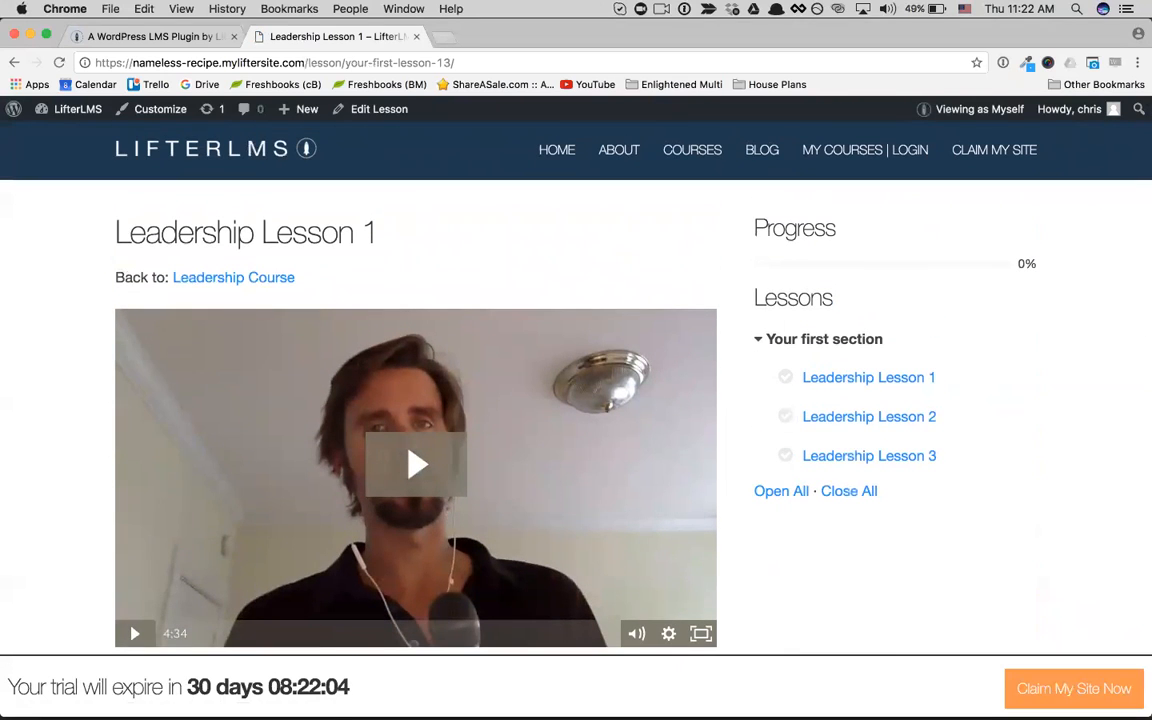
Step: Open the student's My Courses dashboard and review the courses in progress, certificates, achievements and memberships
click(900, 155)
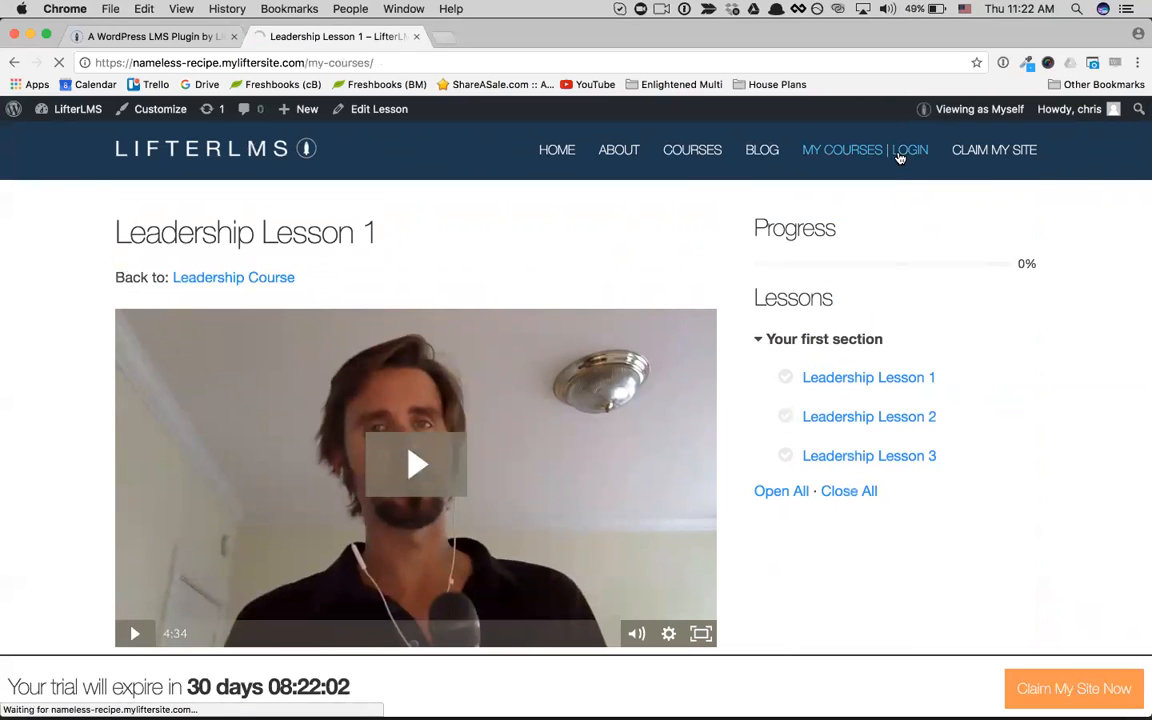
scroll(140, 305, down, 5)
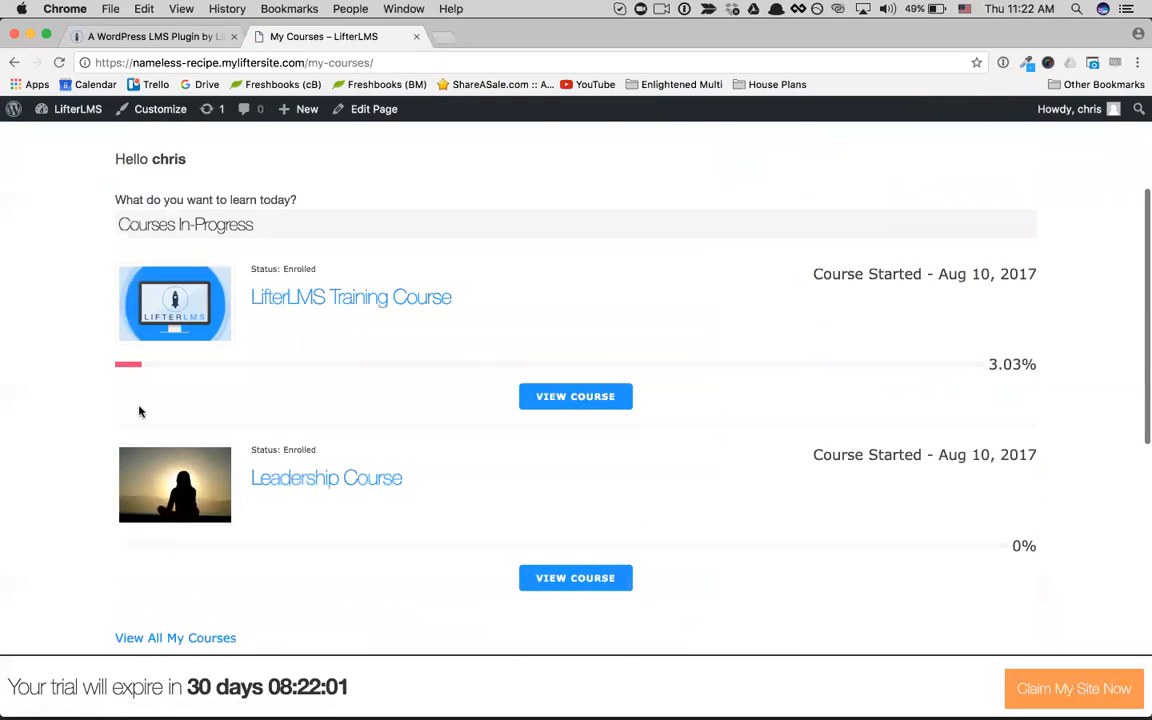
scroll(140, 411, down, 1)
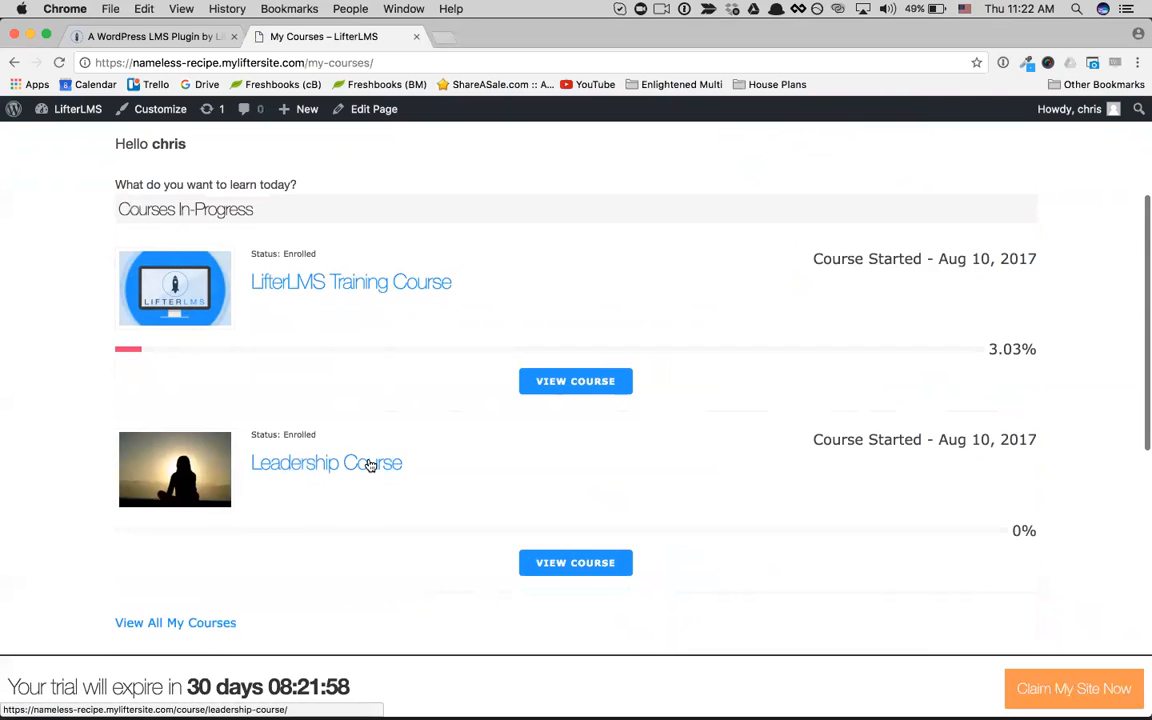
scroll(370, 466, down, 3)
scroll(370, 466, down, 1)
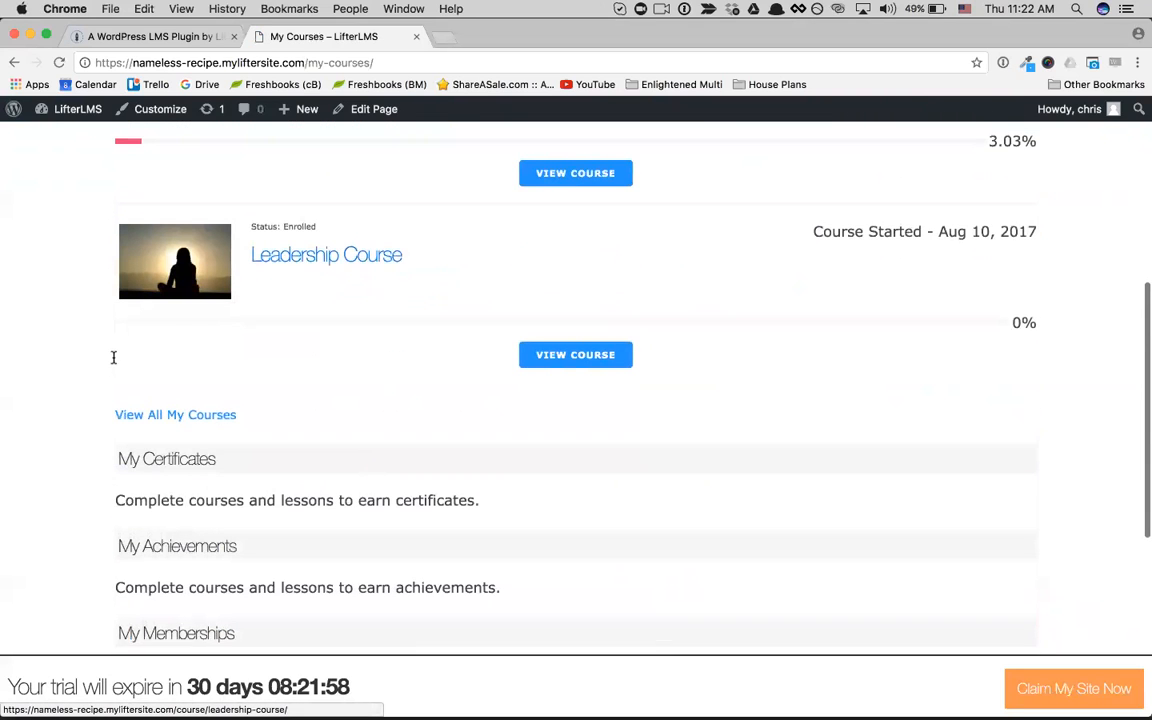
scroll(93, 270, down, 4)
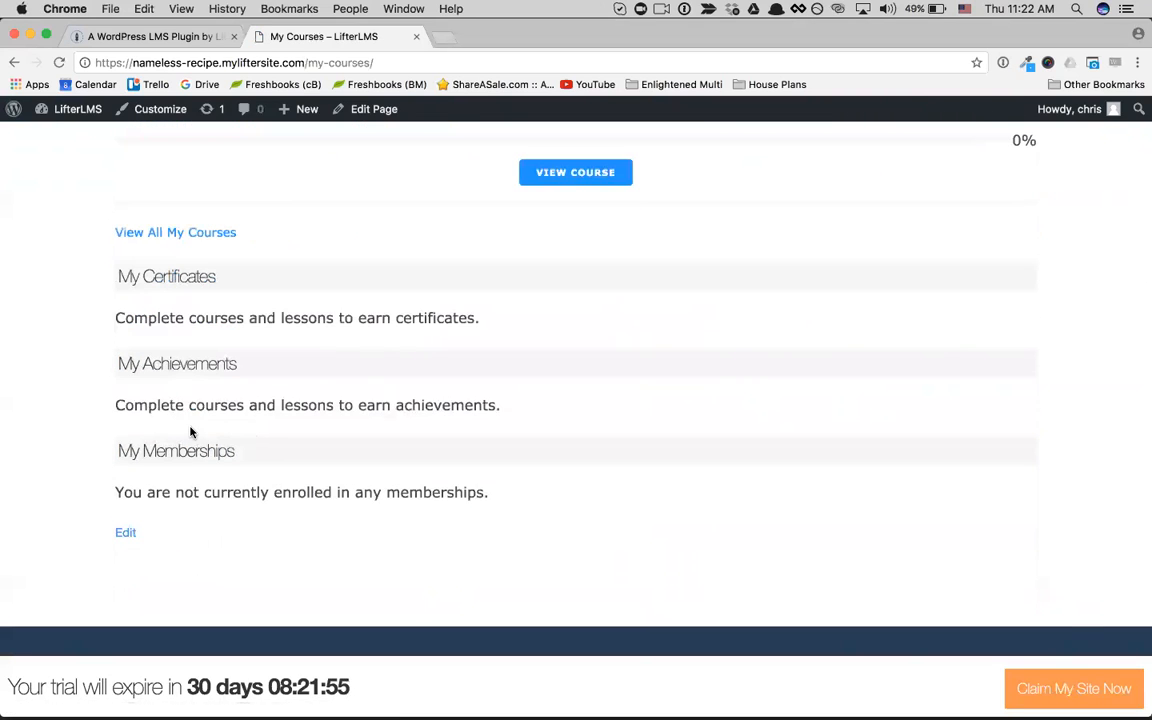
scroll(461, 423, up, 3)
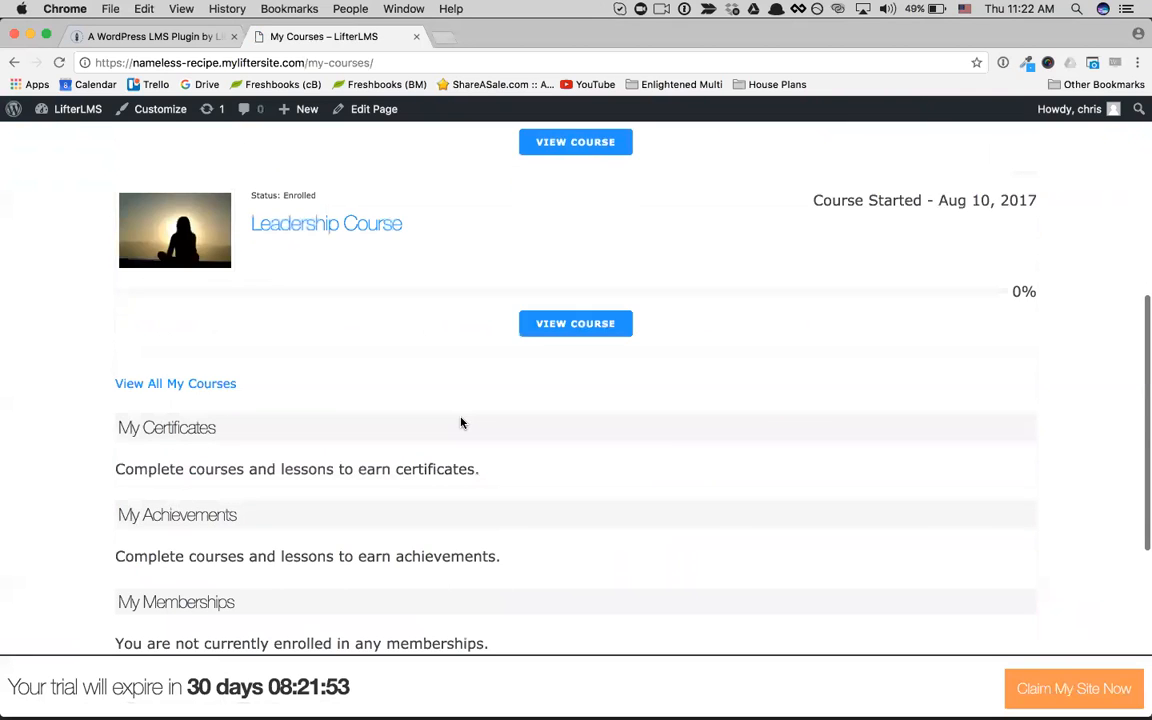
scroll(461, 423, up, 3)
scroll(461, 423, up, 6)
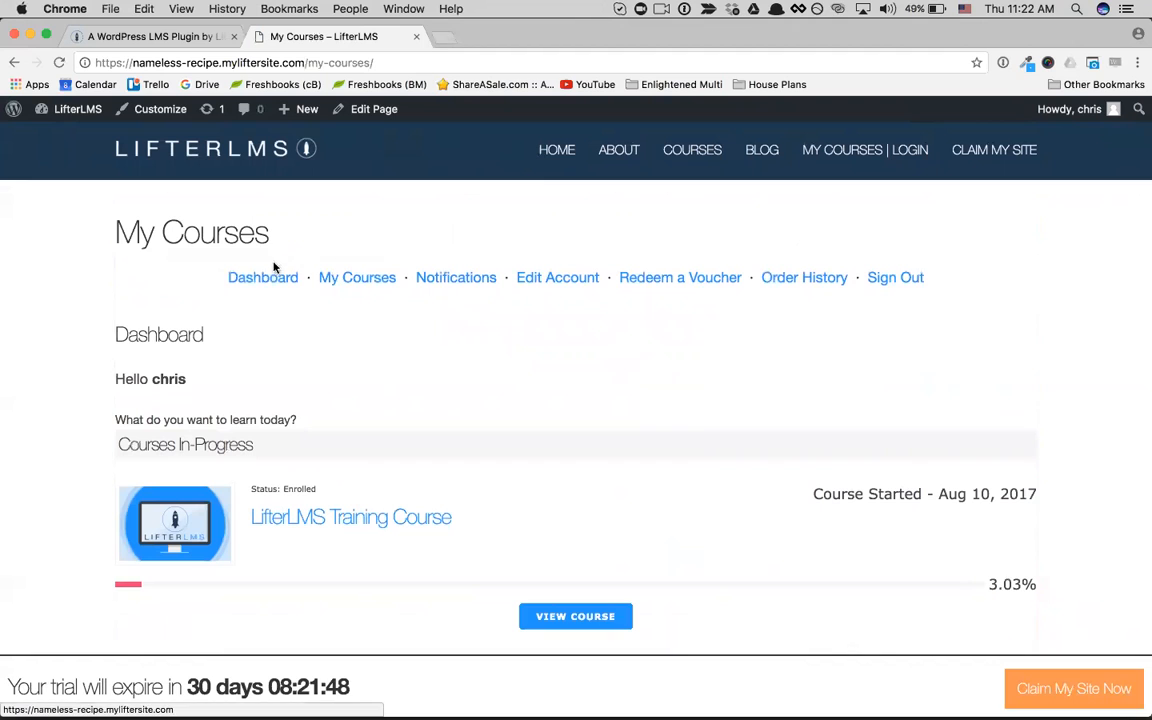
Step: Open the "What is LifterLMS?" lesson of the LifterLMS Training Course and mark it complete
click(310, 533)
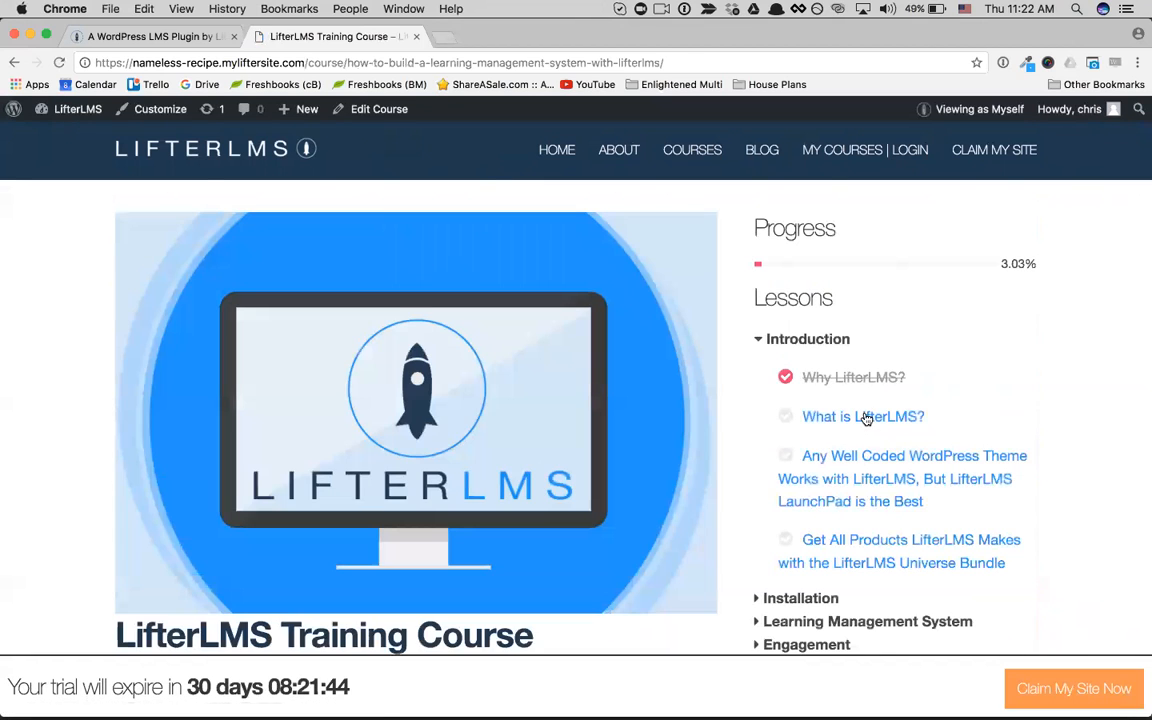
click(834, 422)
scroll(800, 425, down, 4)
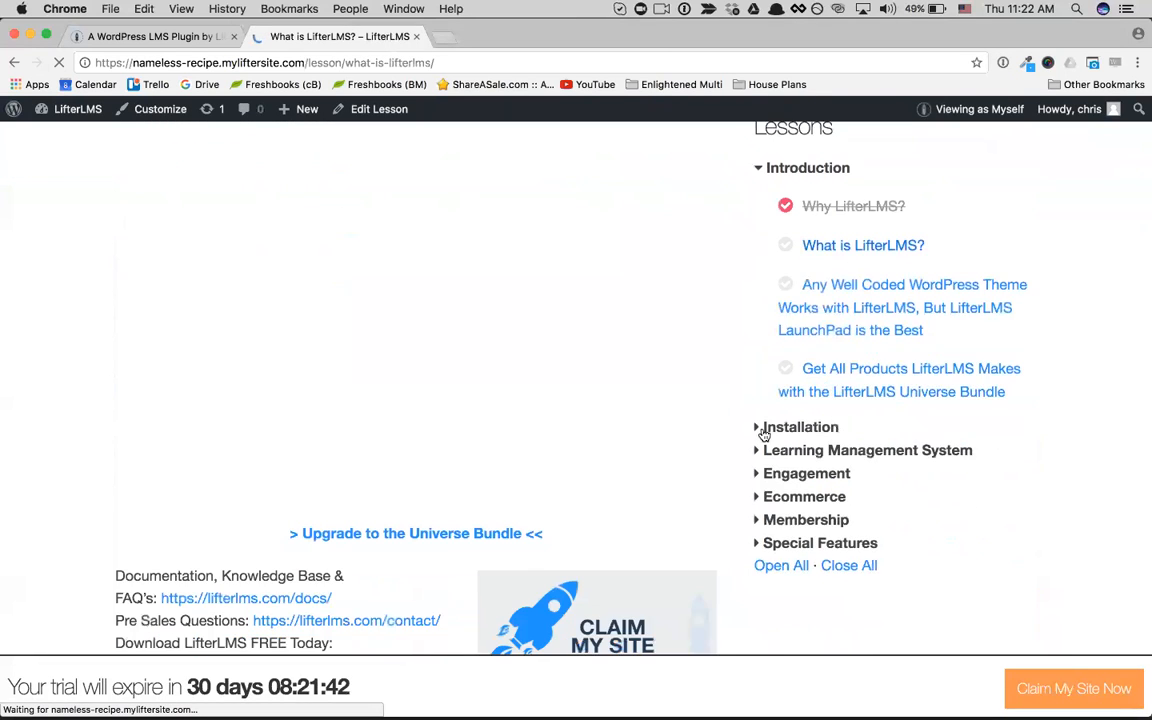
scroll(442, 437, down, 8)
click(442, 437)
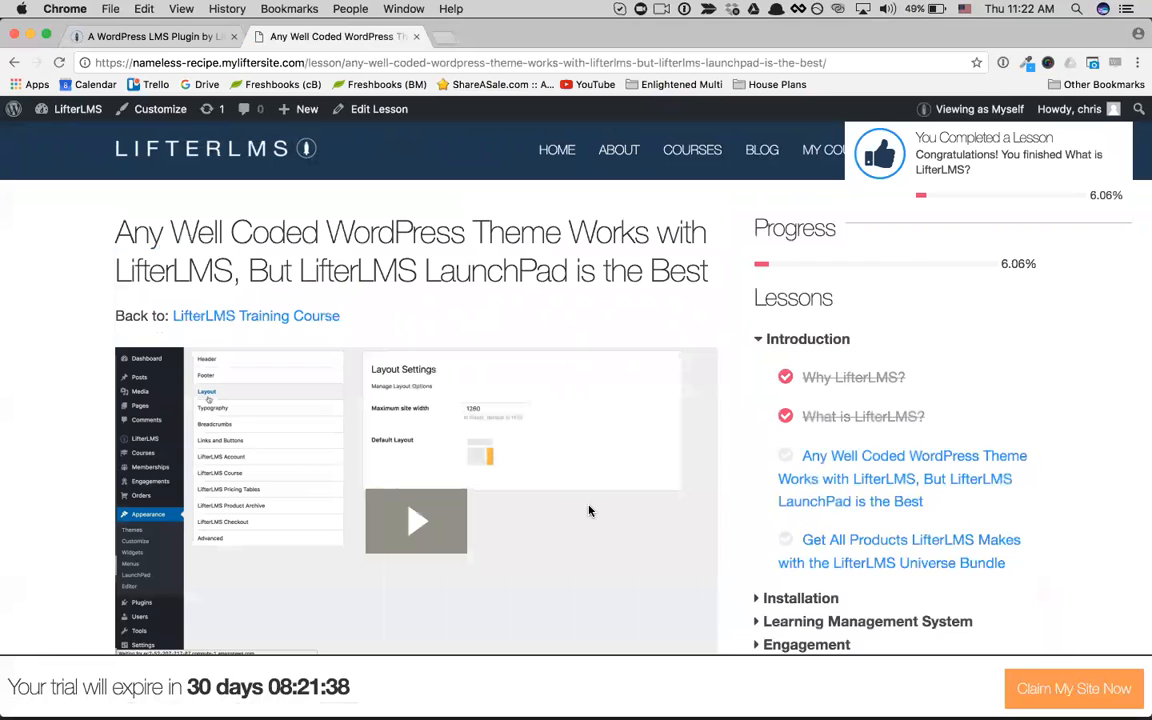
Step: Mark the lesson "Any Well Coded WordPress Theme Works with LifterLMS, But LifterLMS LaunchPad is the Best" complete
scroll(590, 511, down, 3)
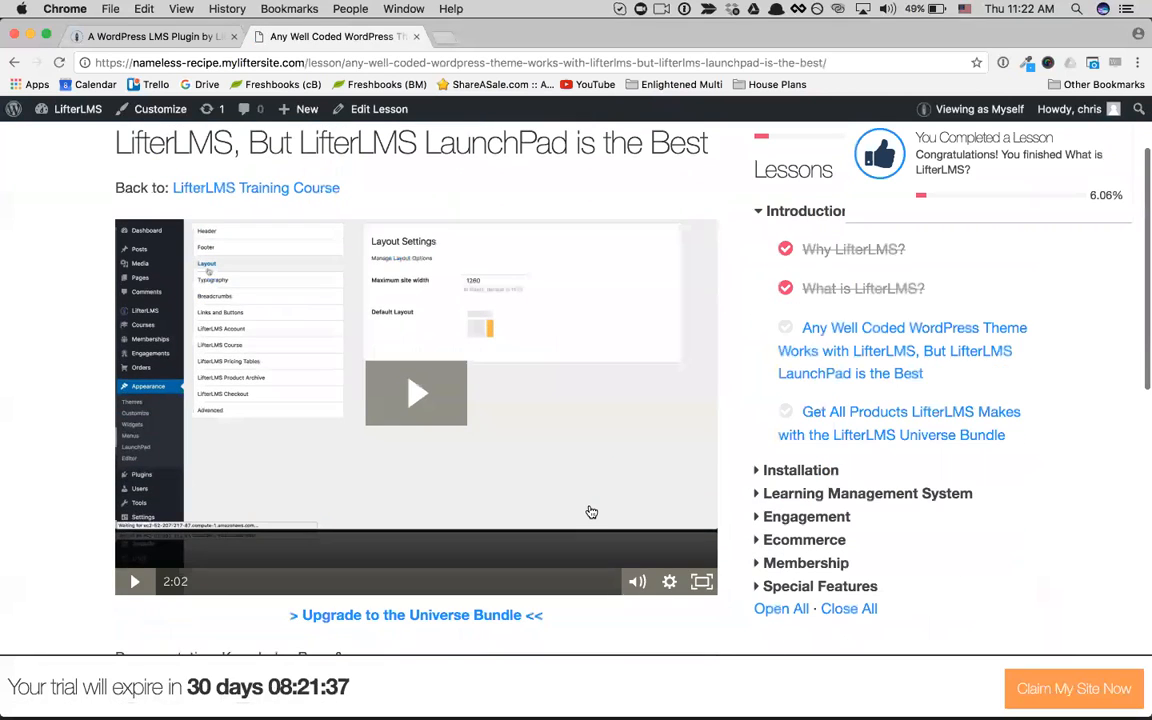
scroll(591, 512, down, 4)
scroll(591, 511, up, 4)
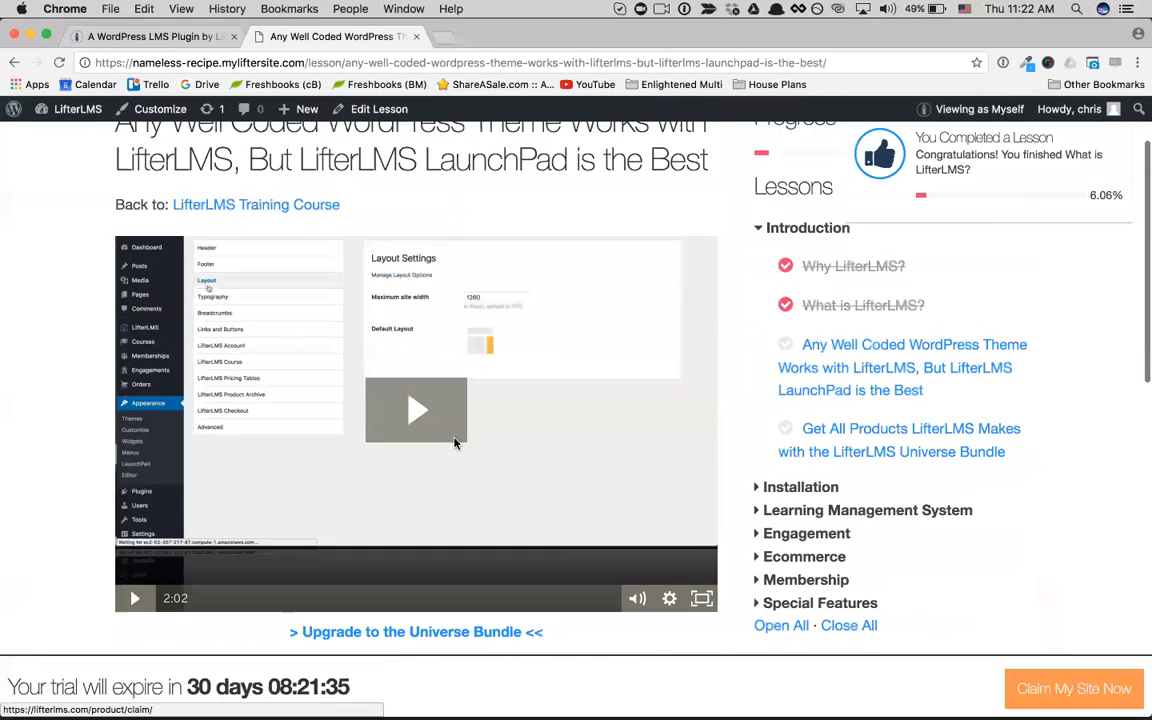
scroll(420, 400, down, 9)
click(443, 422)
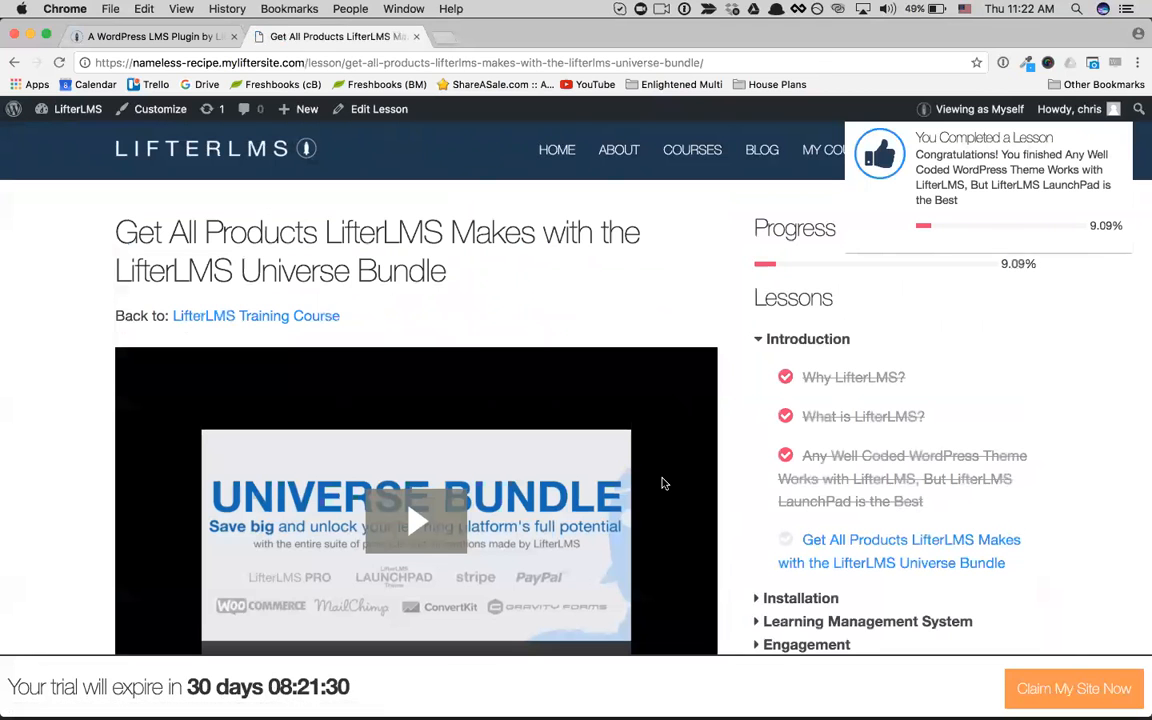
Step: Mark the Universe Bundle lesson complete to finish the Introduction section of the training course
scroll(662, 484, down, 3)
scroll(662, 484, down, 1)
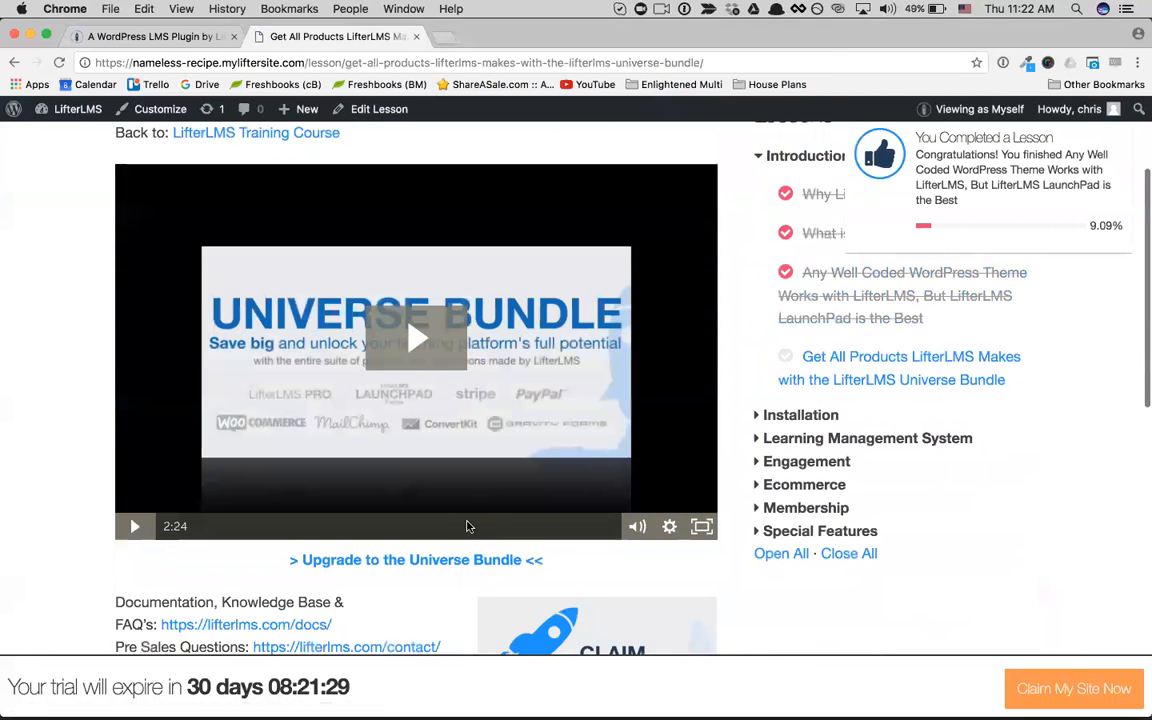
scroll(437, 512, down, 3)
scroll(437, 510, down, 4)
click(447, 503)
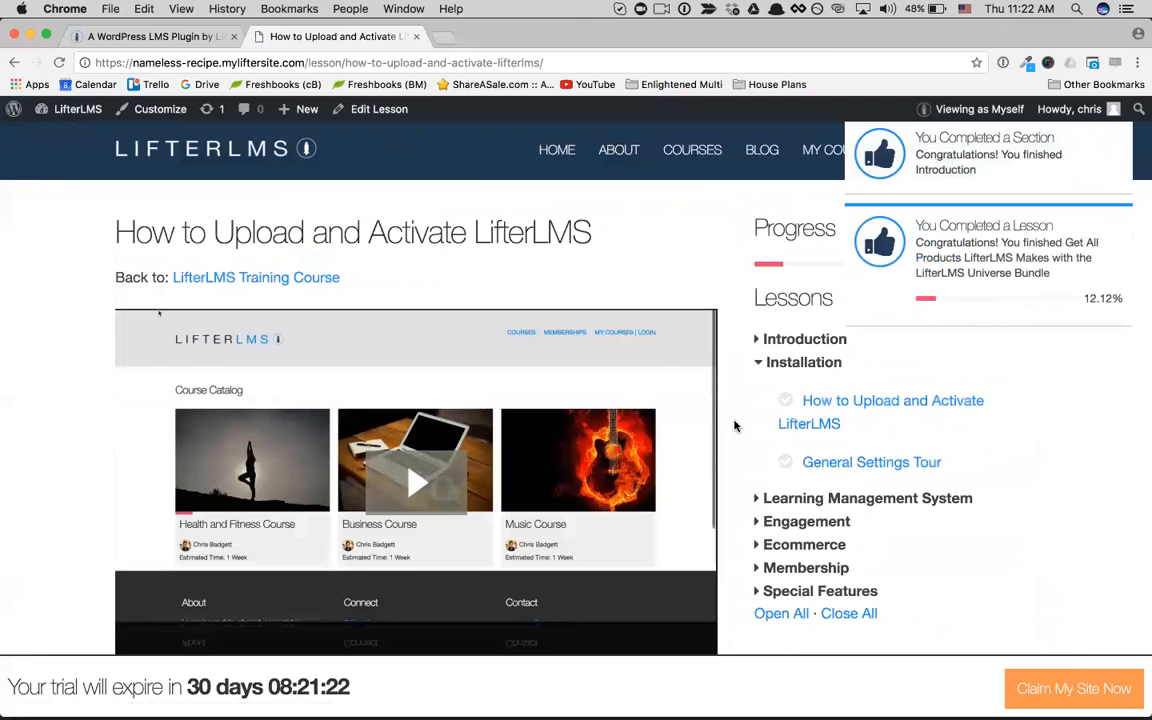
Step: Review the "How to Upload and Activate LifterLMS" lesson page, including its completion option, next lesson and course progress
scroll(734, 426, down, 5)
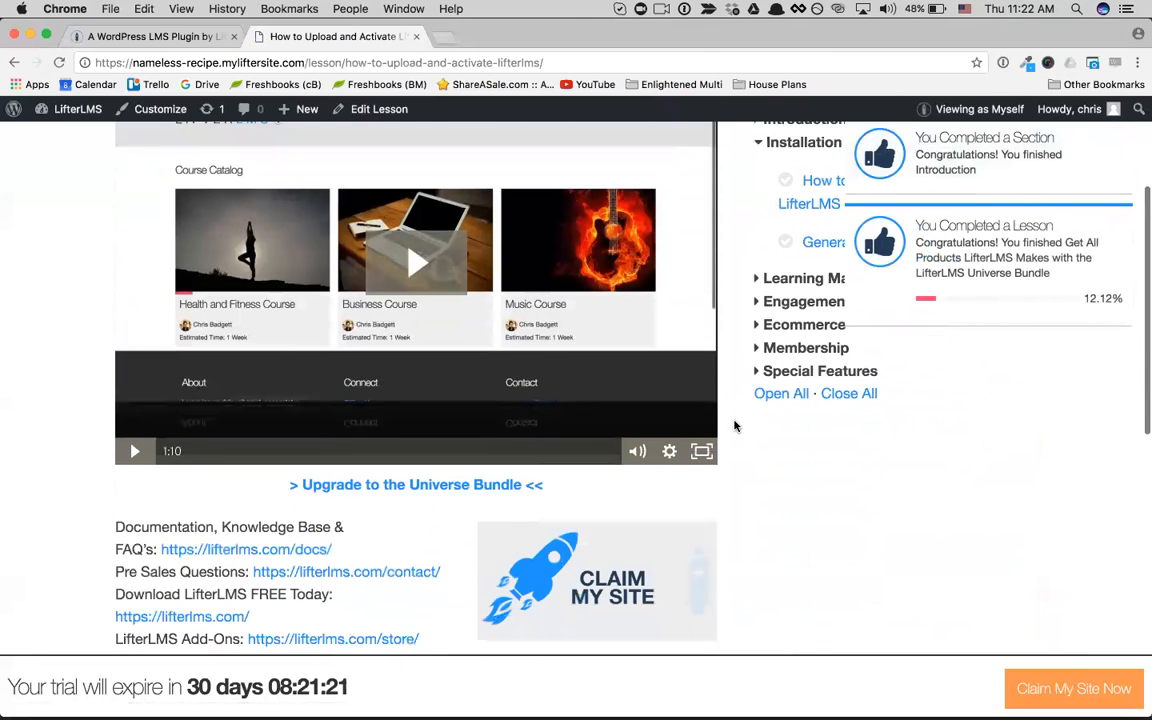
scroll(734, 426, down, 10)
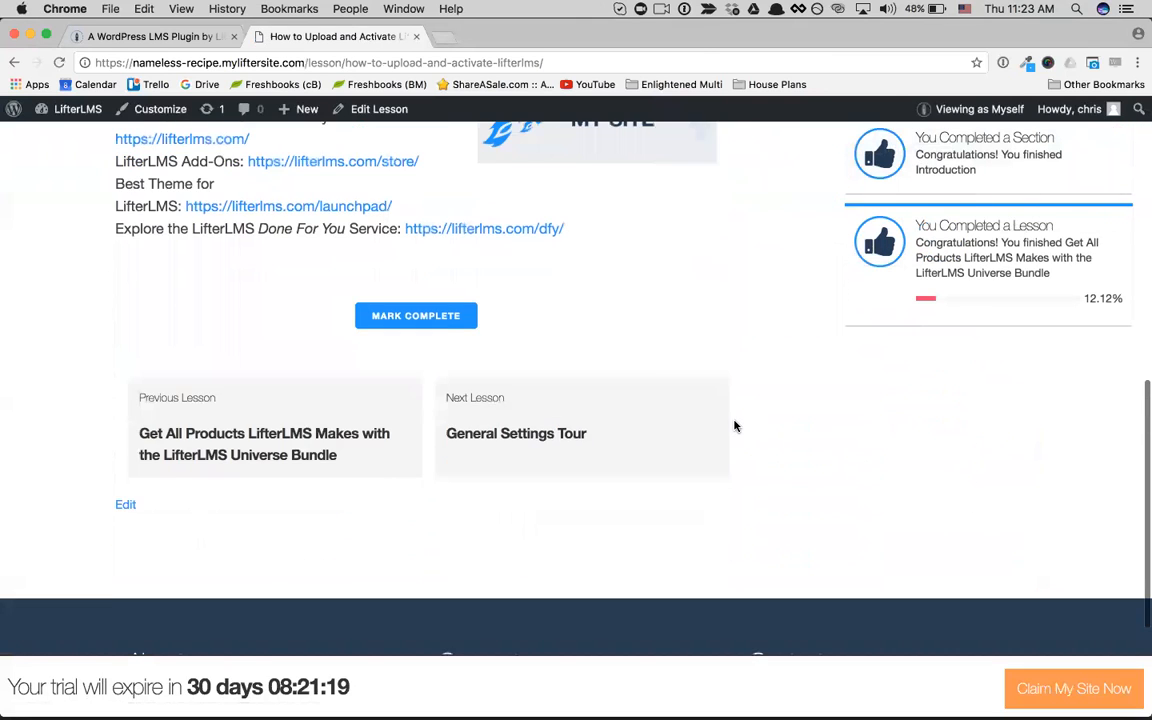
scroll(734, 426, up, 15)
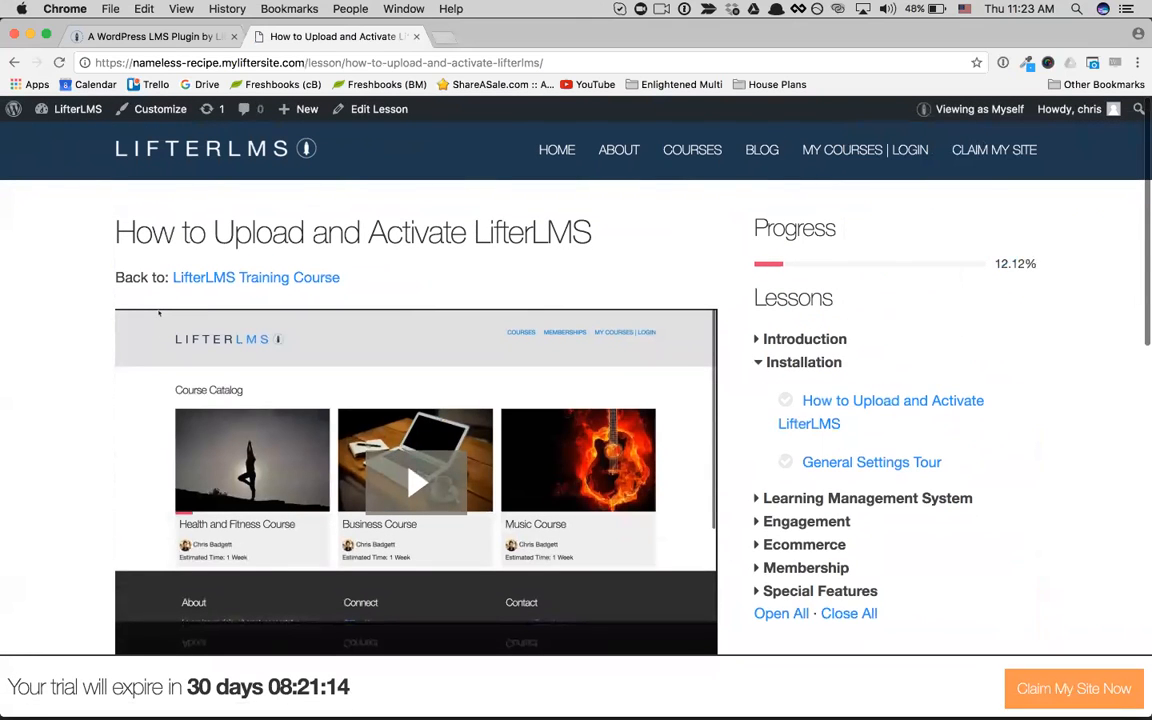
Step: Look through the site's About page from its text down to the footer, and open the Blog
click(617, 158)
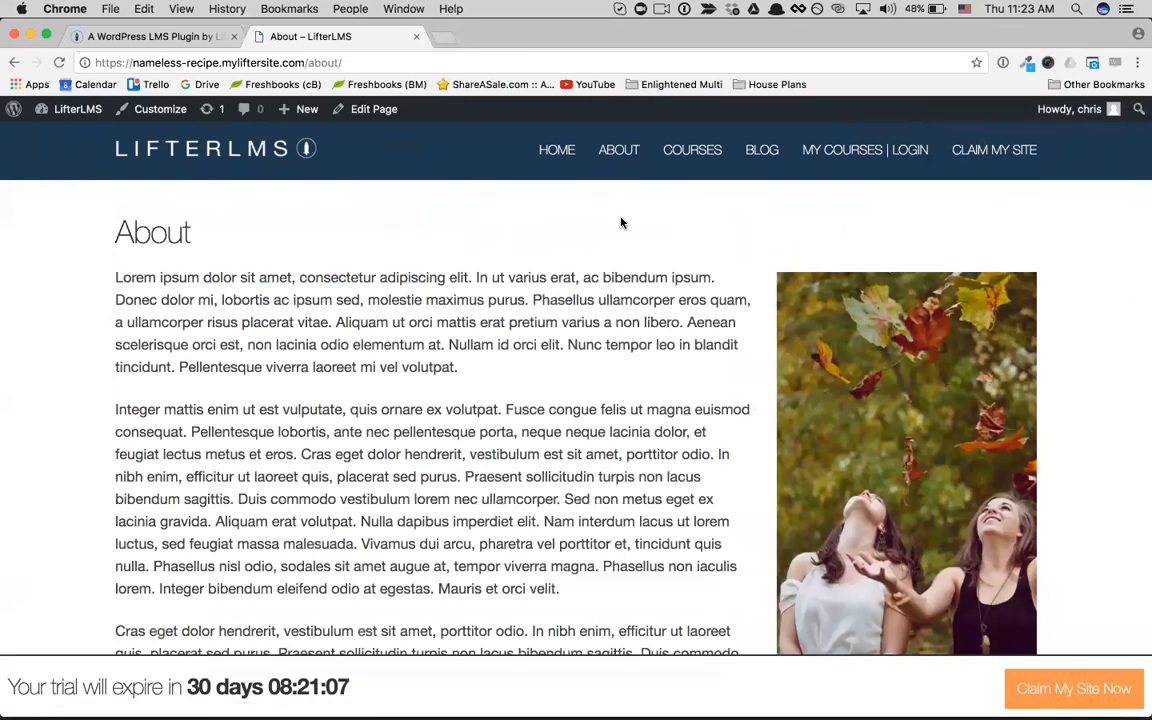
scroll(621, 223, down, 1)
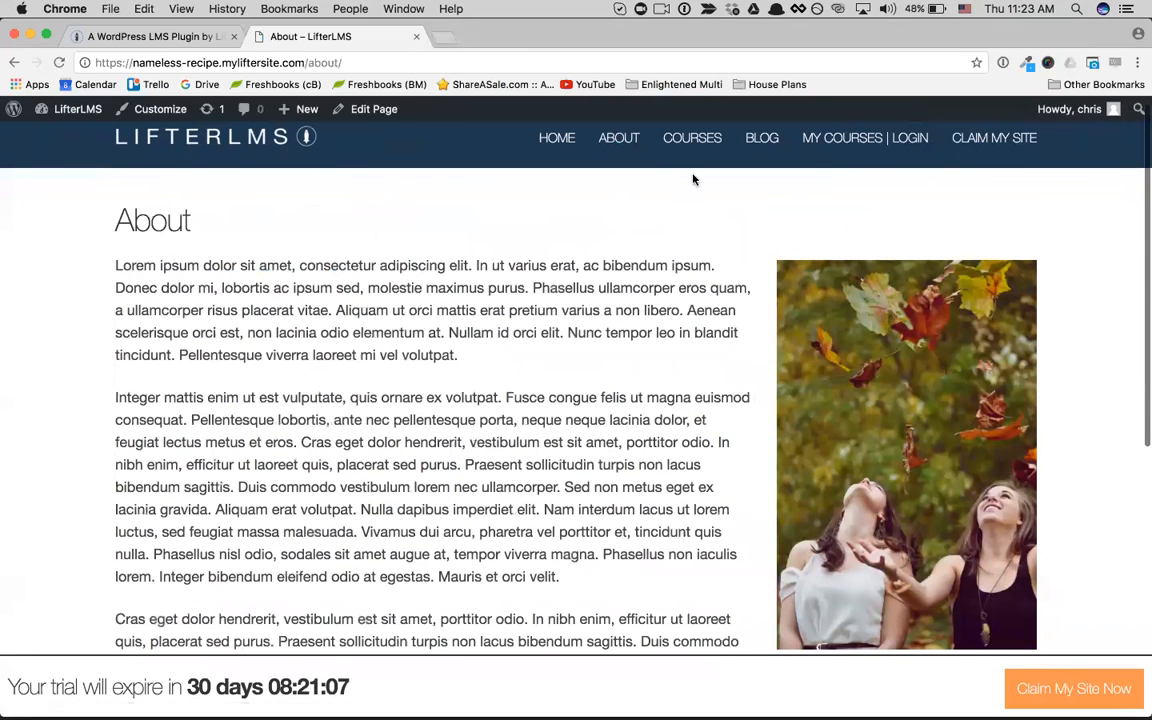
scroll(660, 160, down, 5)
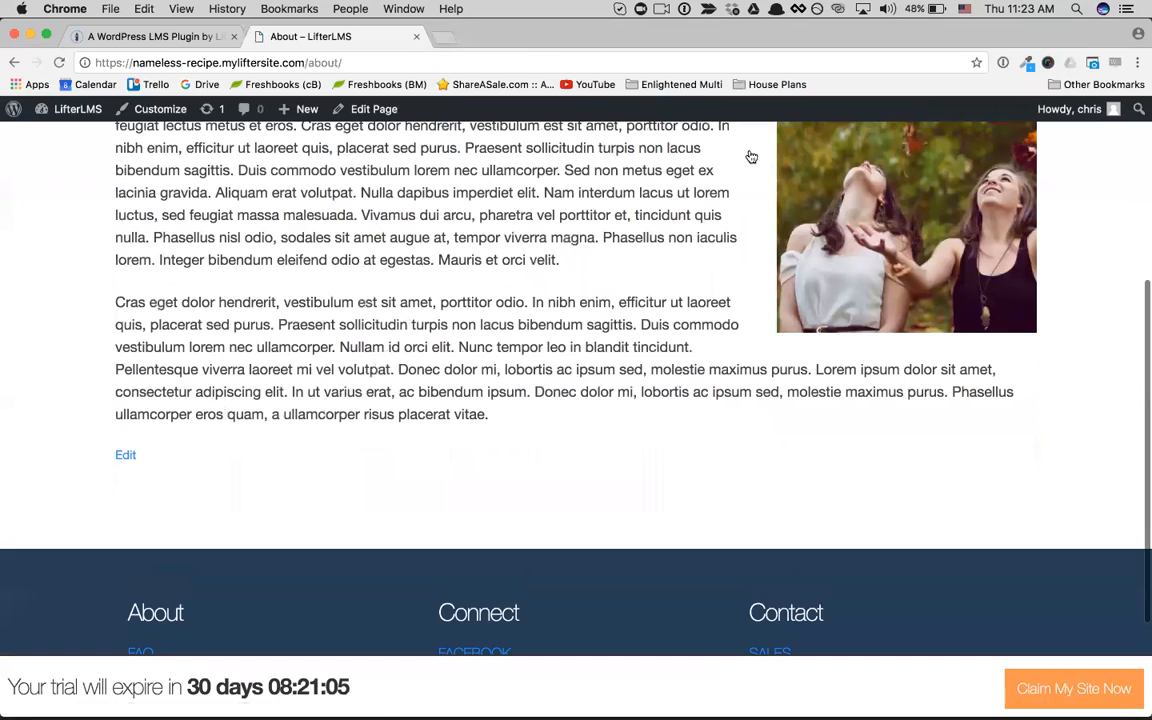
scroll(751, 157, up, 10)
click(761, 149)
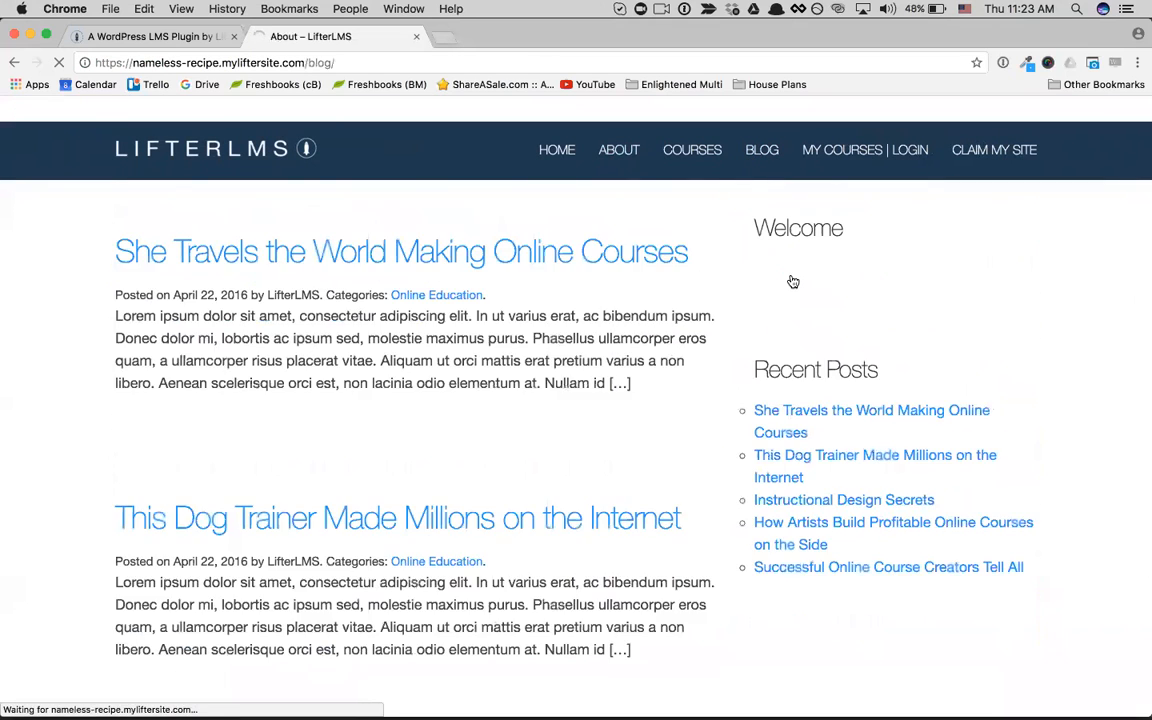
Step: Look through the Blog page from its posts down to the footer, and try the footer's FAQ link
scroll(793, 282, down, 1)
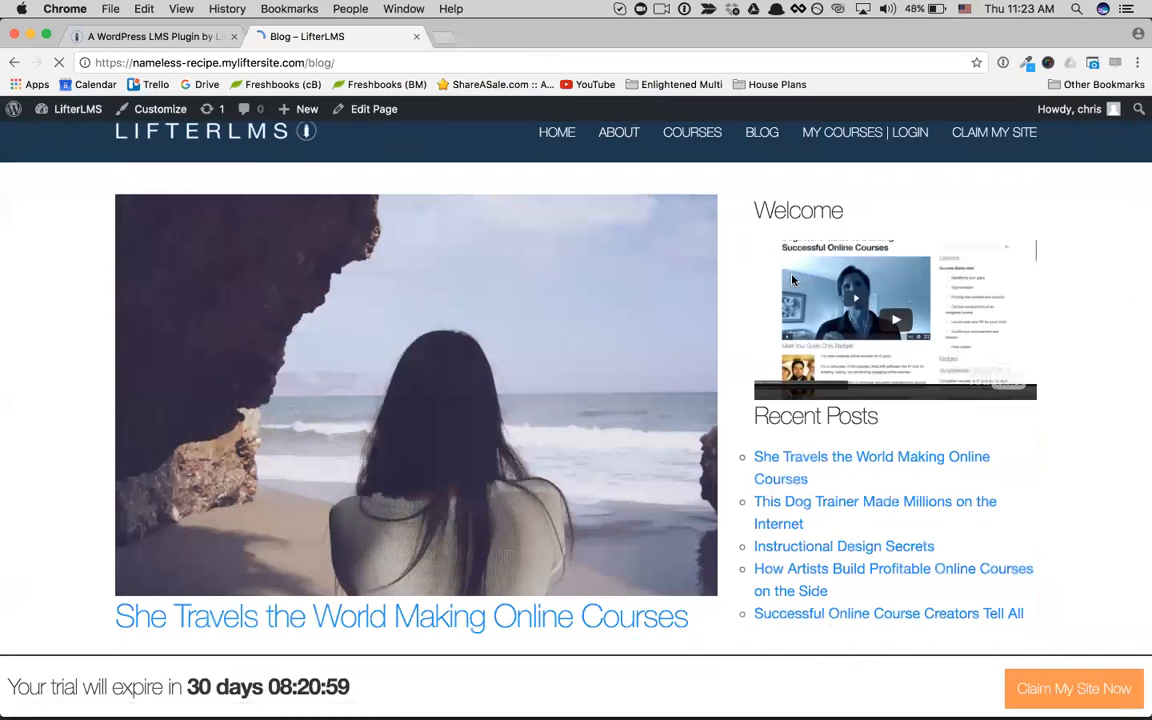
scroll(800, 250, down, 5)
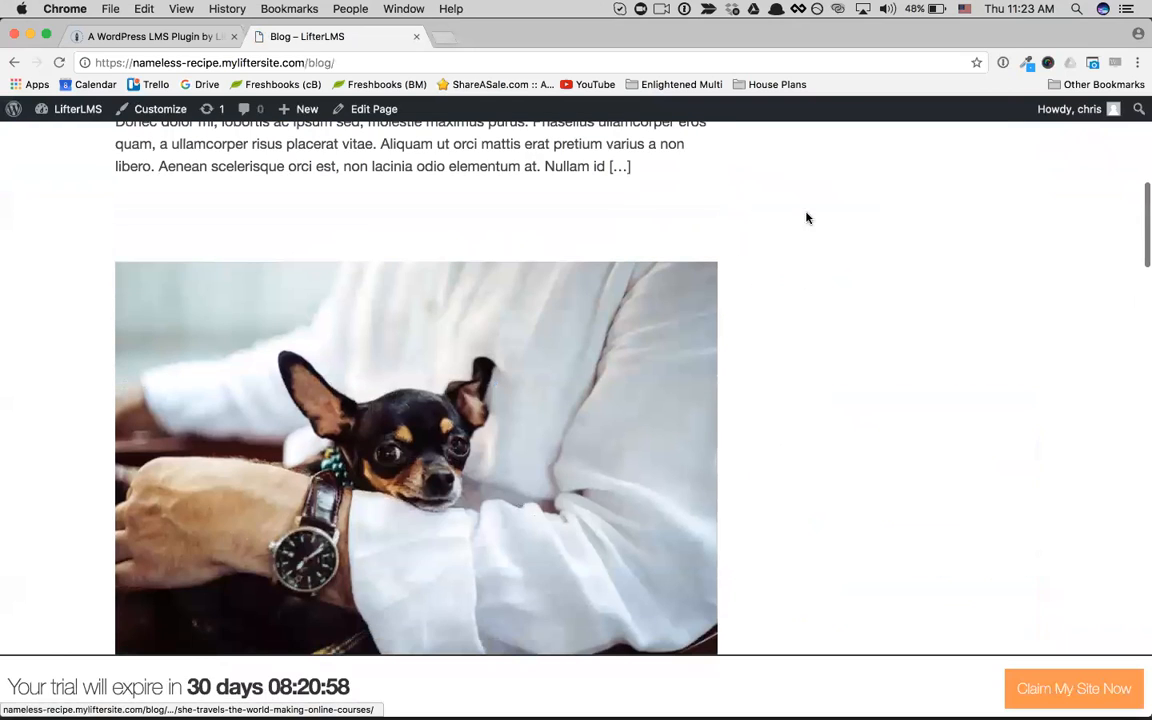
scroll(684, 370, up, 10)
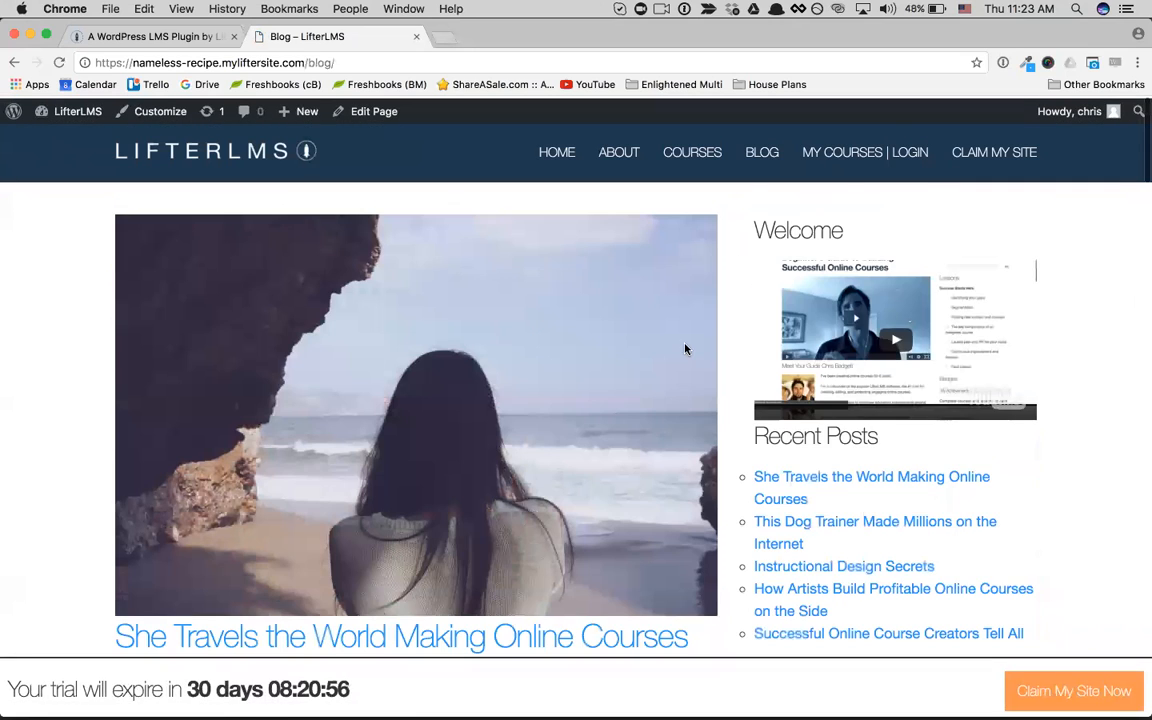
scroll(685, 349, down, 15)
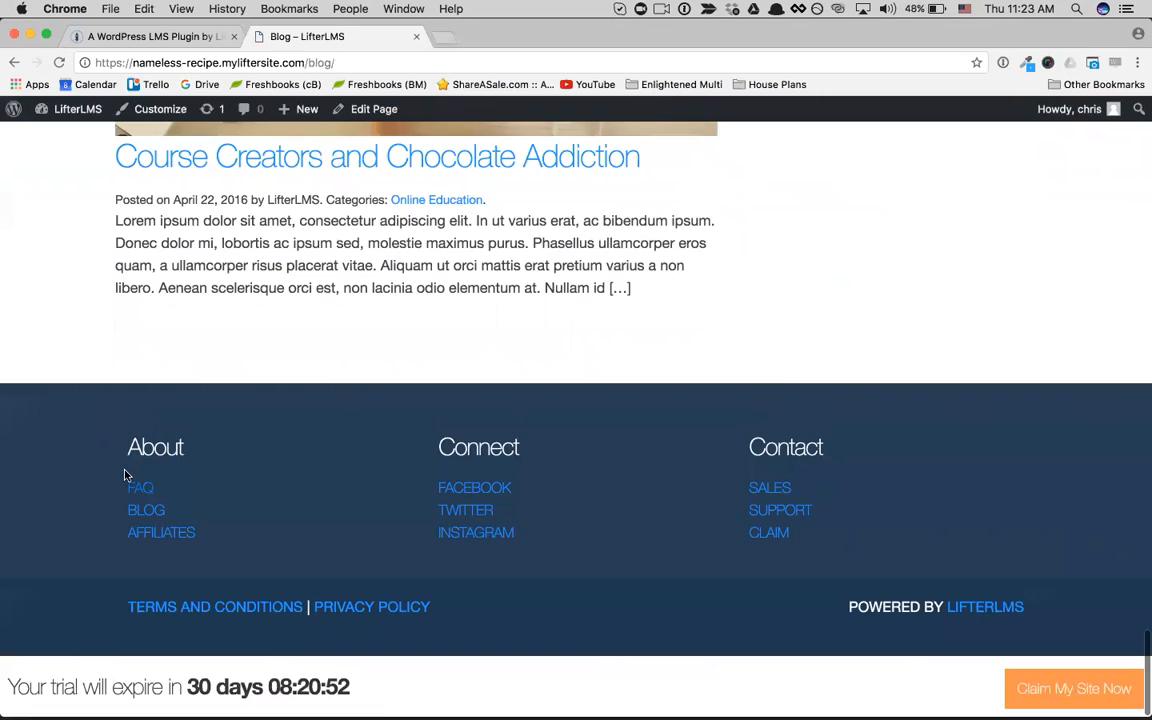
click(130, 482)
scroll(286, 480, down, 1)
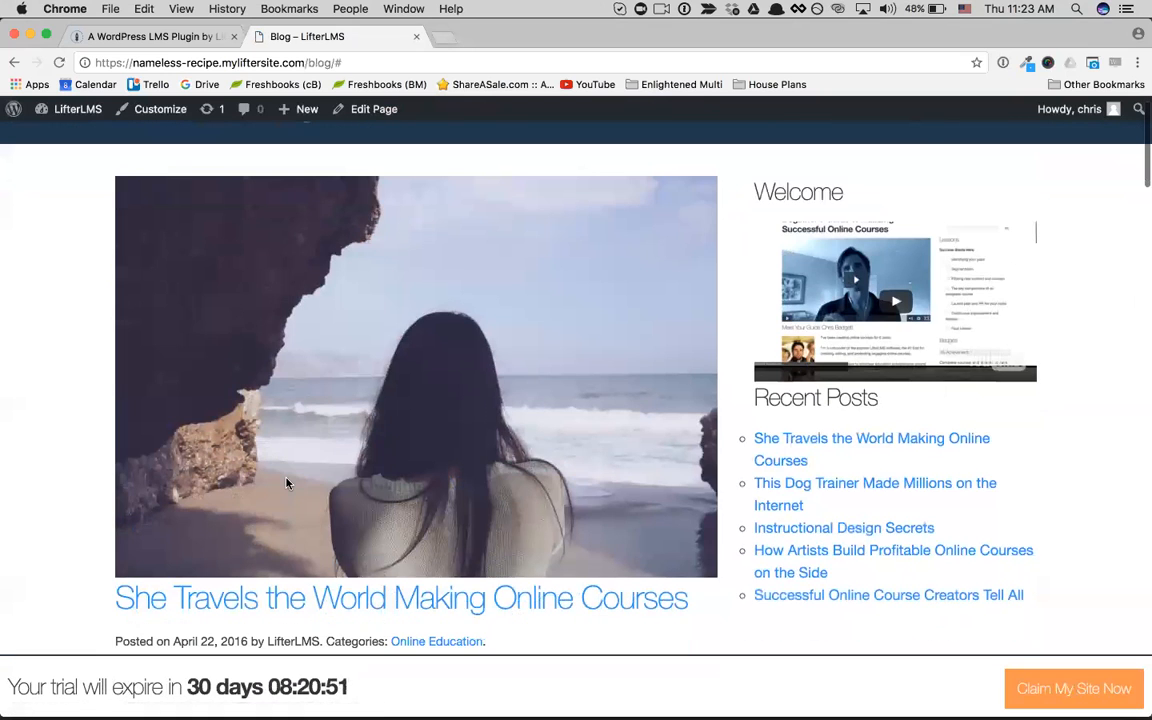
scroll(286, 483, down, 2)
scroll(430, 490, down, 15)
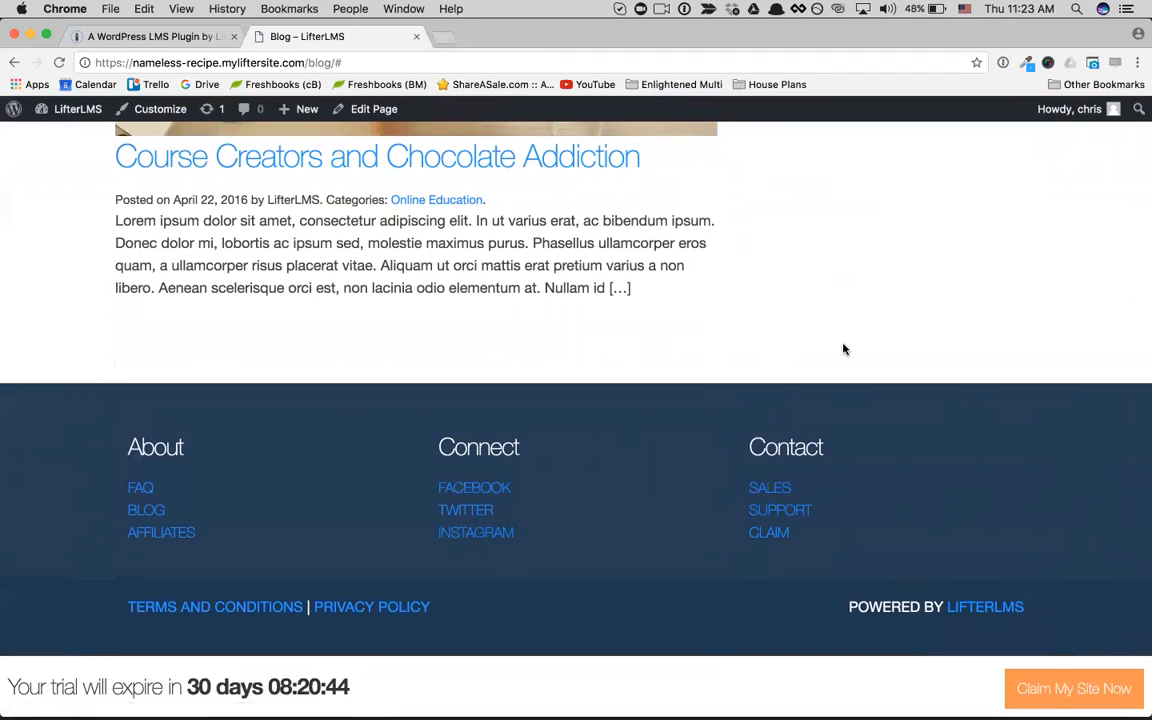
scroll(843, 349, up, 2)
scroll(843, 349, up, 3)
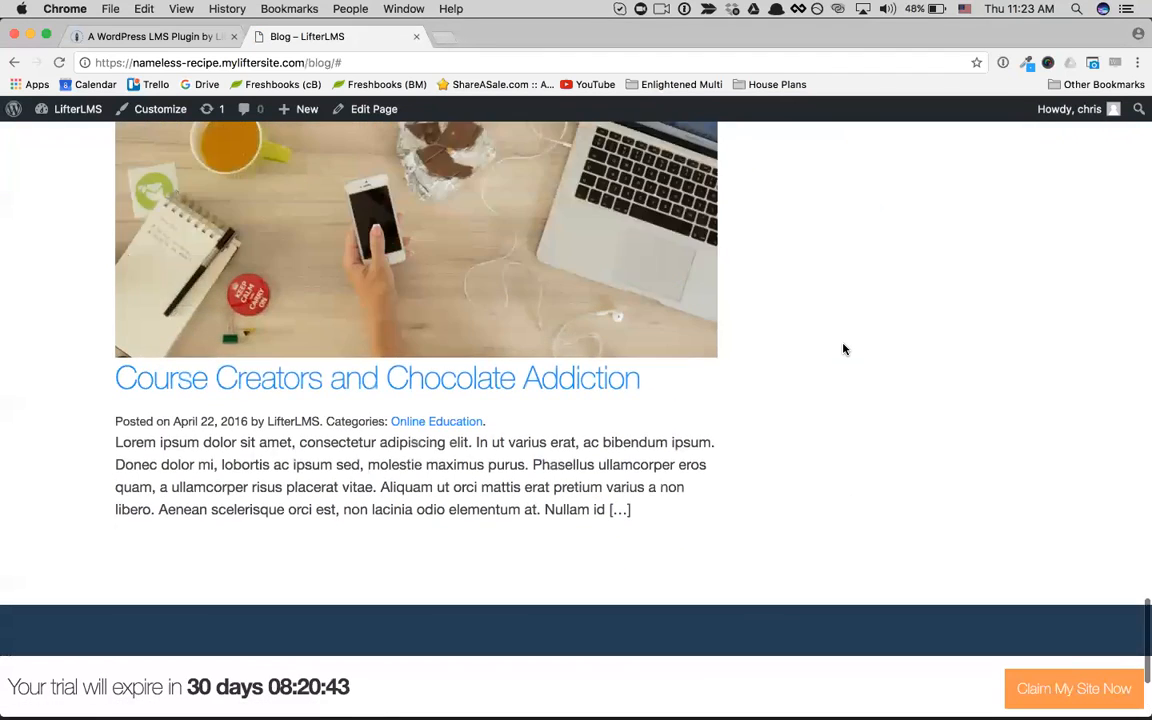
scroll(496, 220, up, 10)
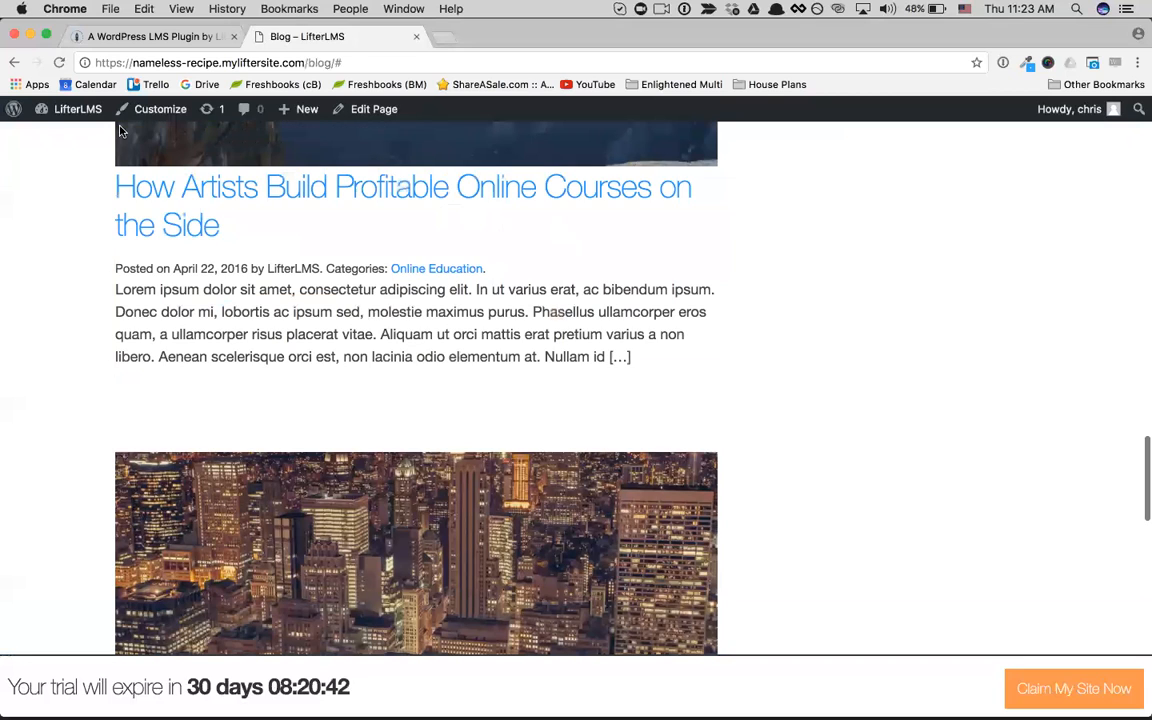
scroll(62, 116, up, 15)
Step: Look through the site's Courses catalog, and open the WordPress admin dashboard
mouse_move(62, 118)
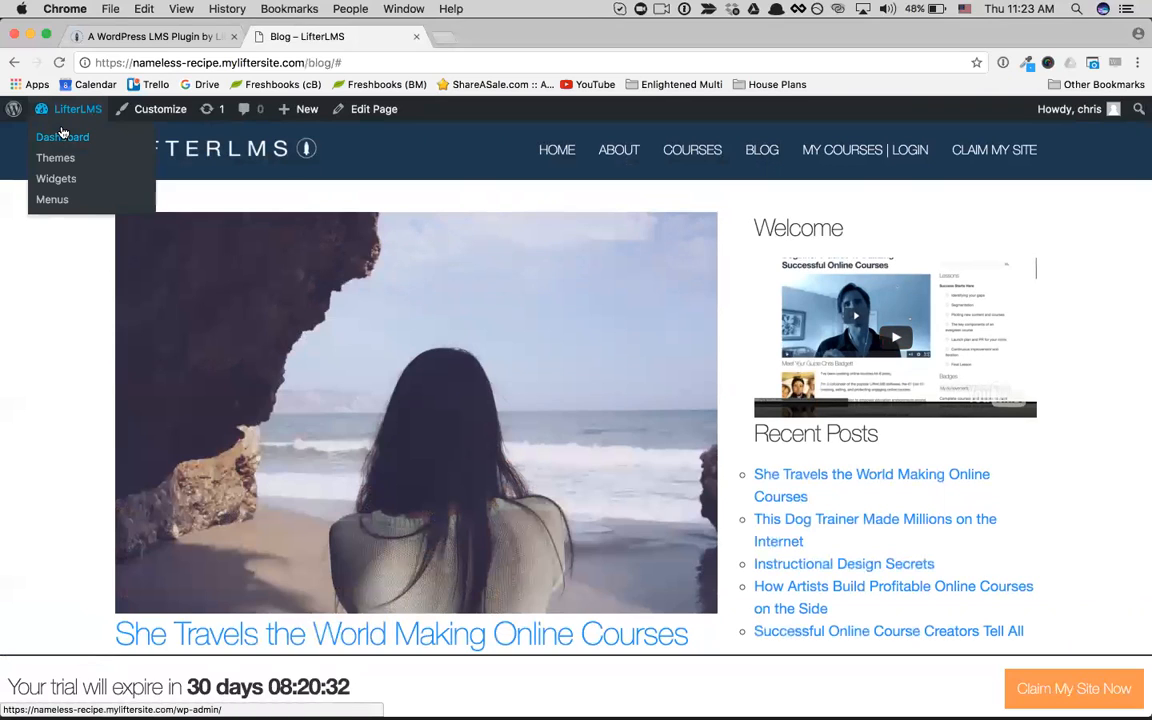
scroll(845, 372, down, 2)
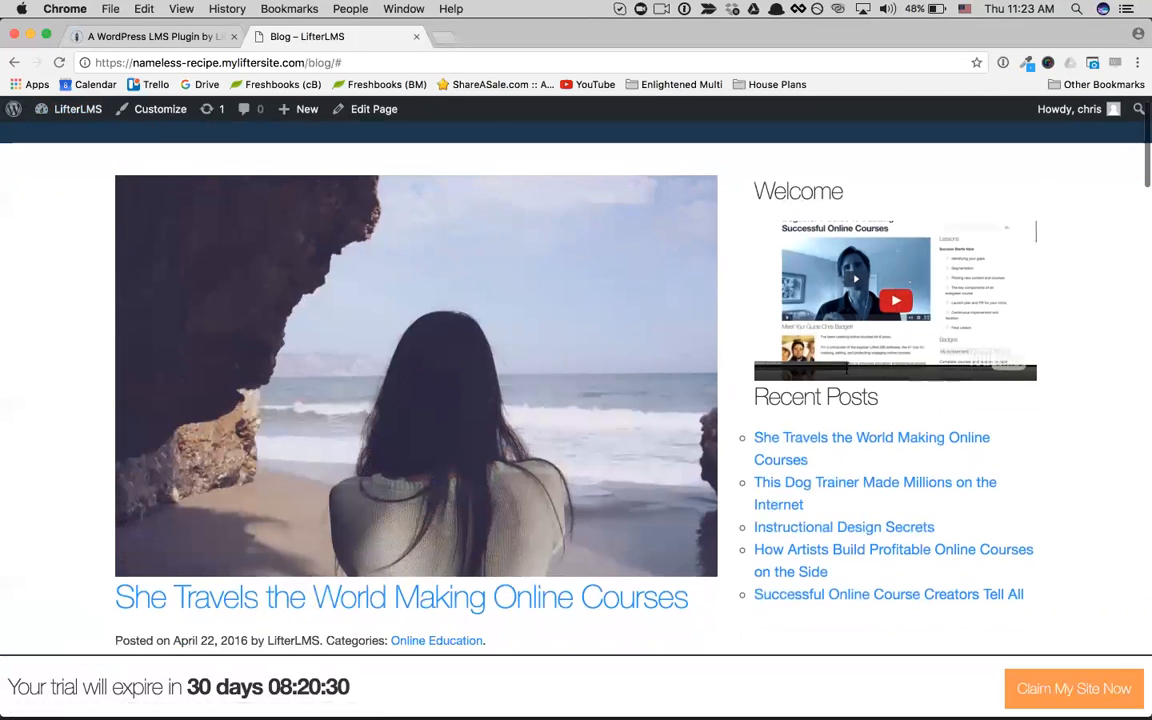
scroll(617, 206, up, 3)
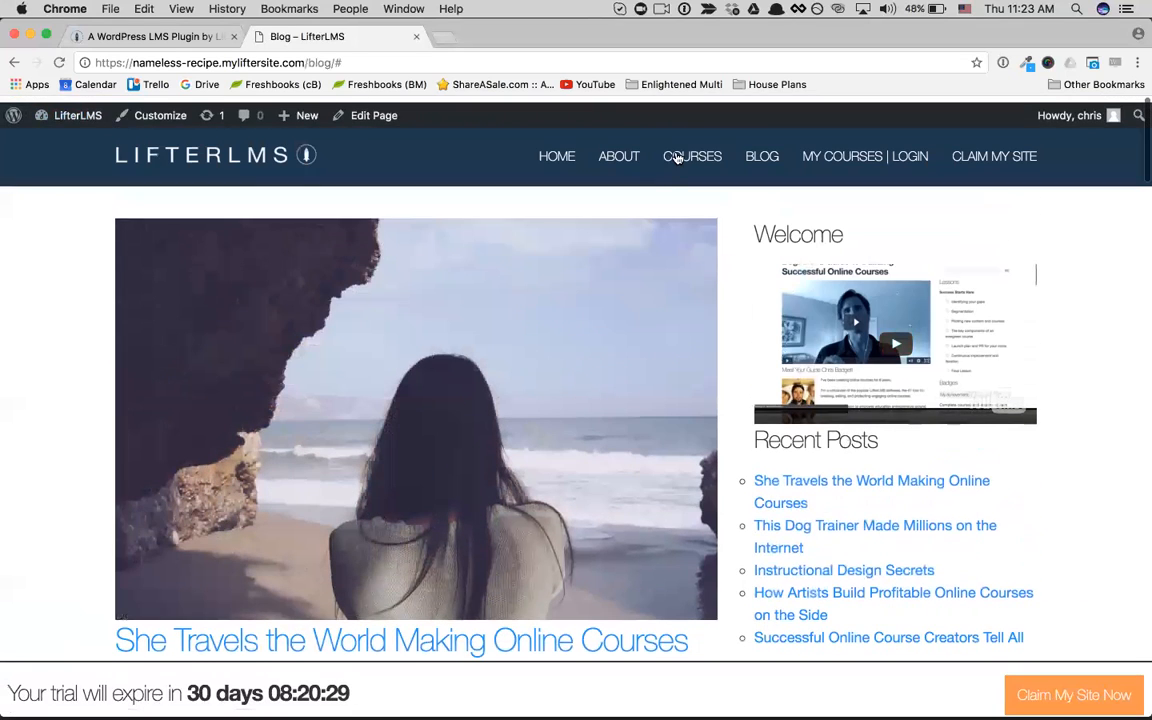
click(676, 157)
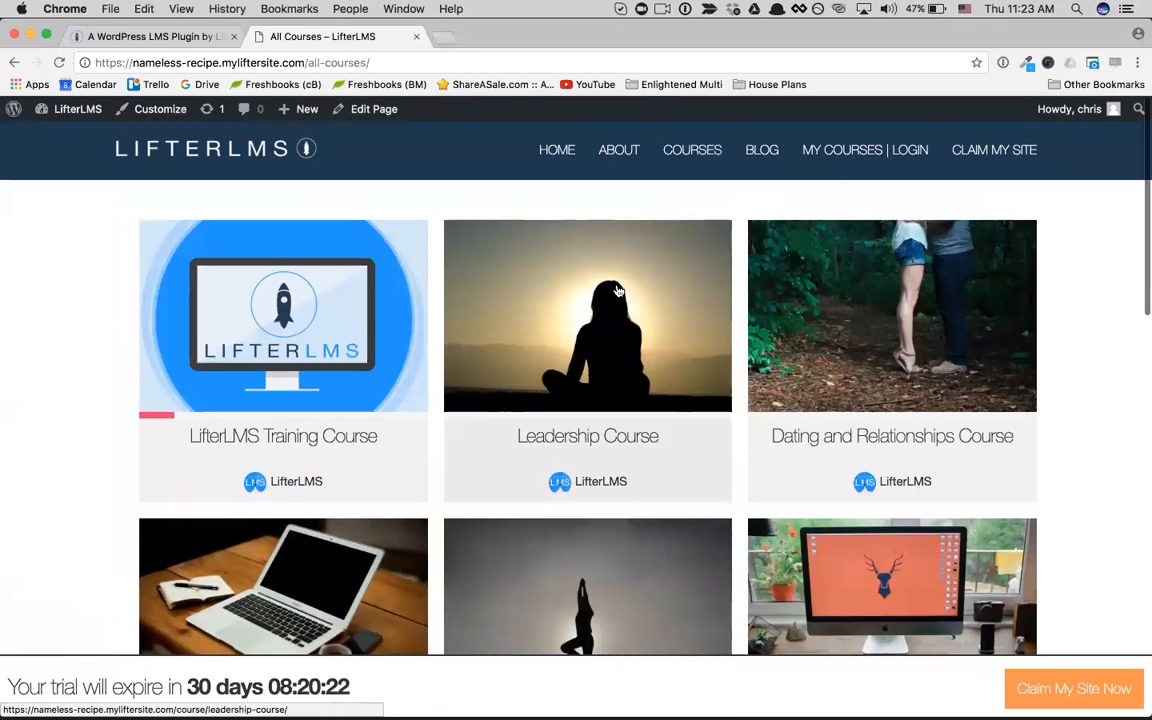
scroll(402, 440, down, 1)
scroll(447, 486, up, 1)
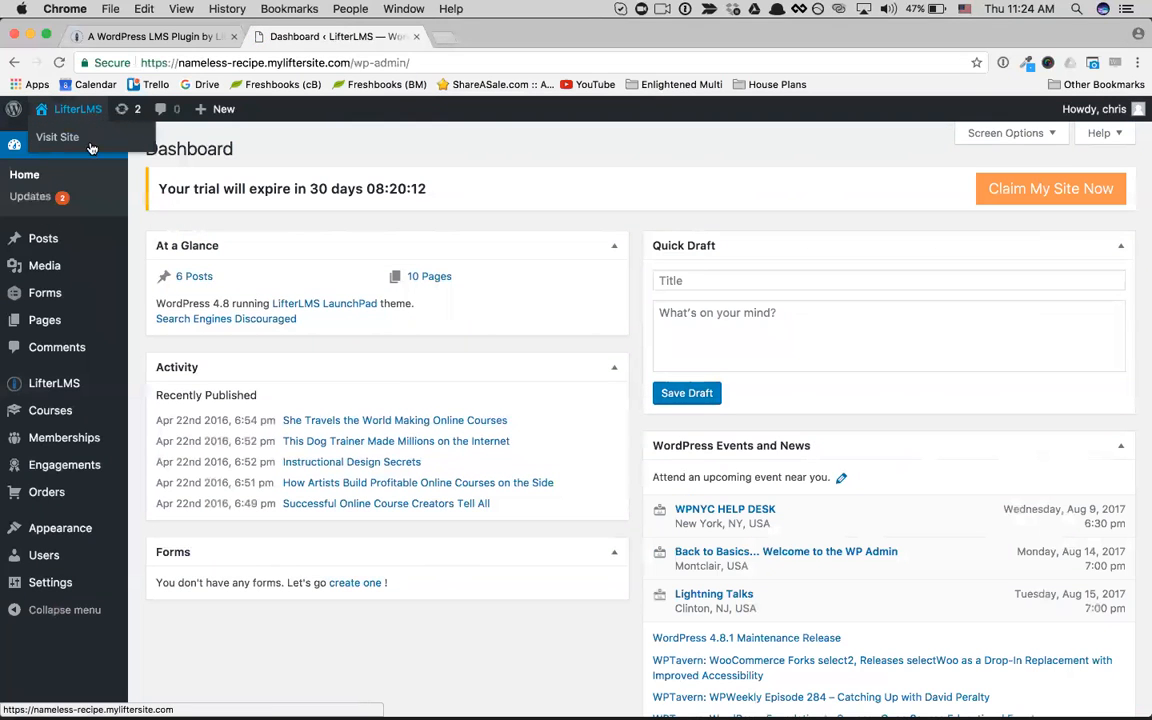
Step: Review the admin dashboard's widgets and the options under Posts, Media, Forms, Pages, Comments, Appearance and Users
scroll(441, 345, down, 1)
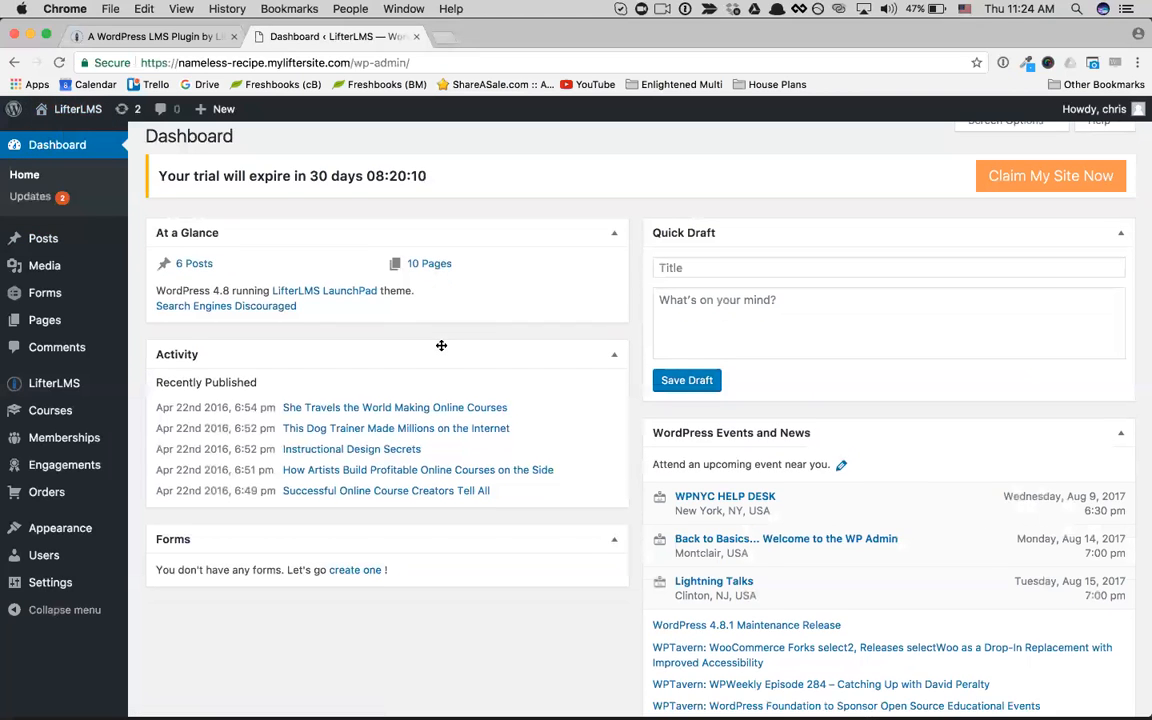
scroll(441, 345, down, 3)
scroll(456, 360, up, 4)
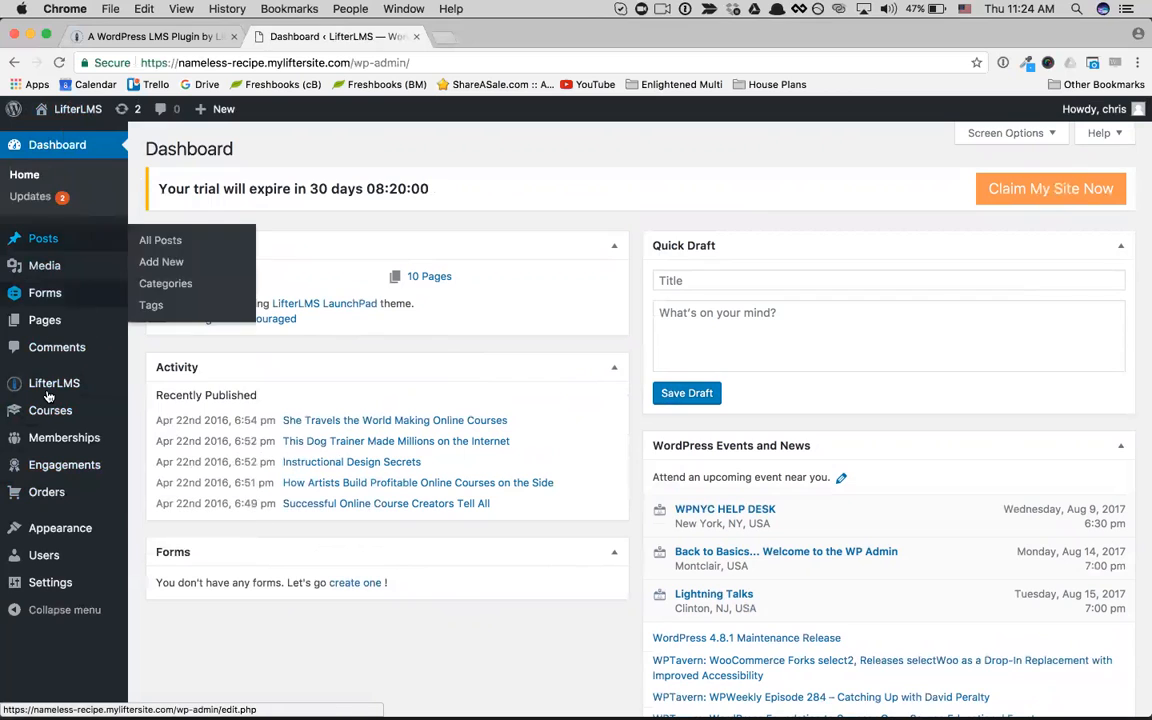
mouse_move(48, 395)
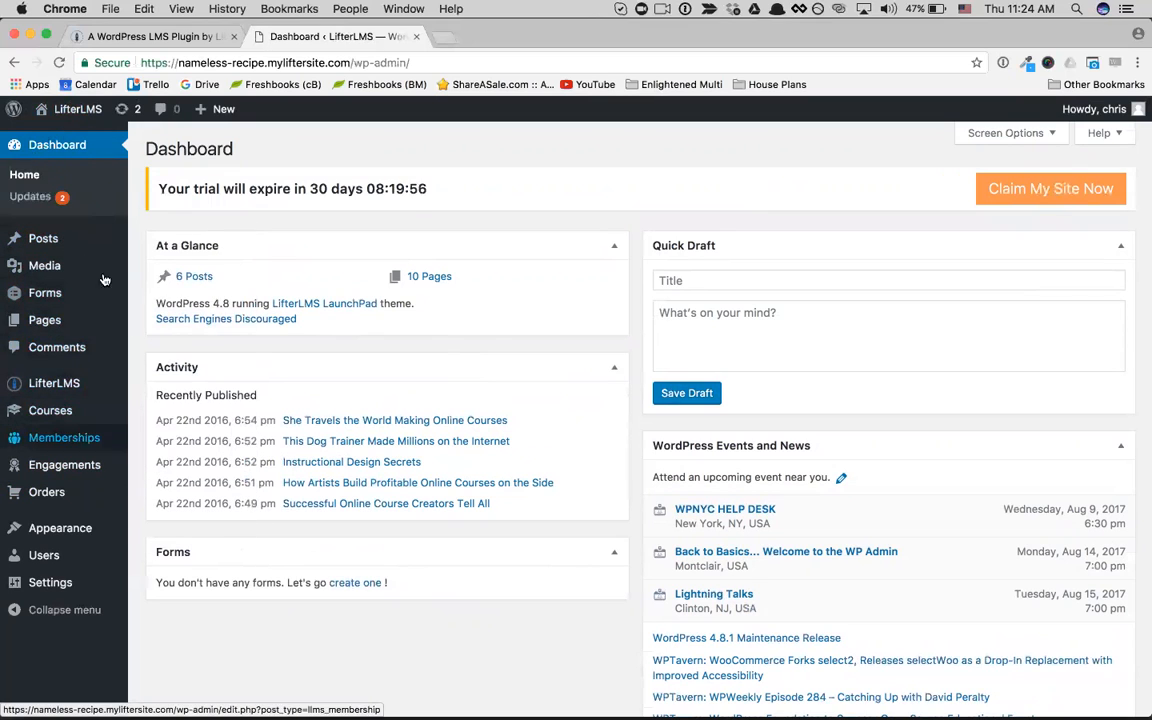
mouse_move(77, 253)
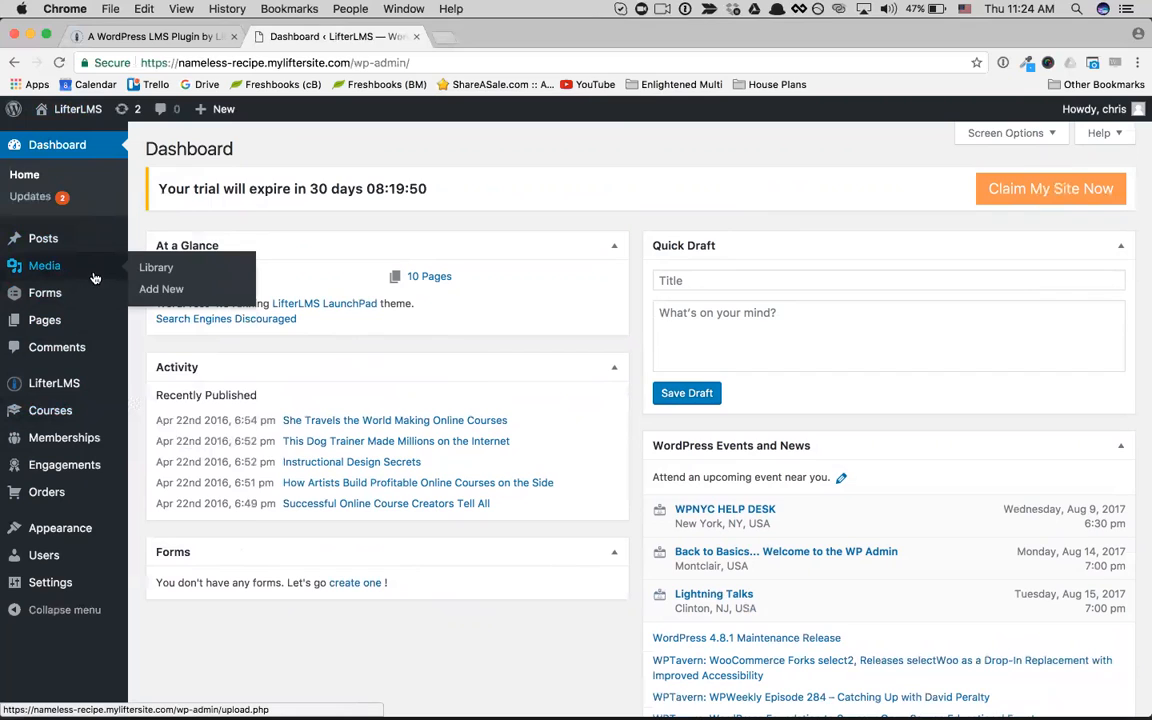
mouse_move(94, 304)
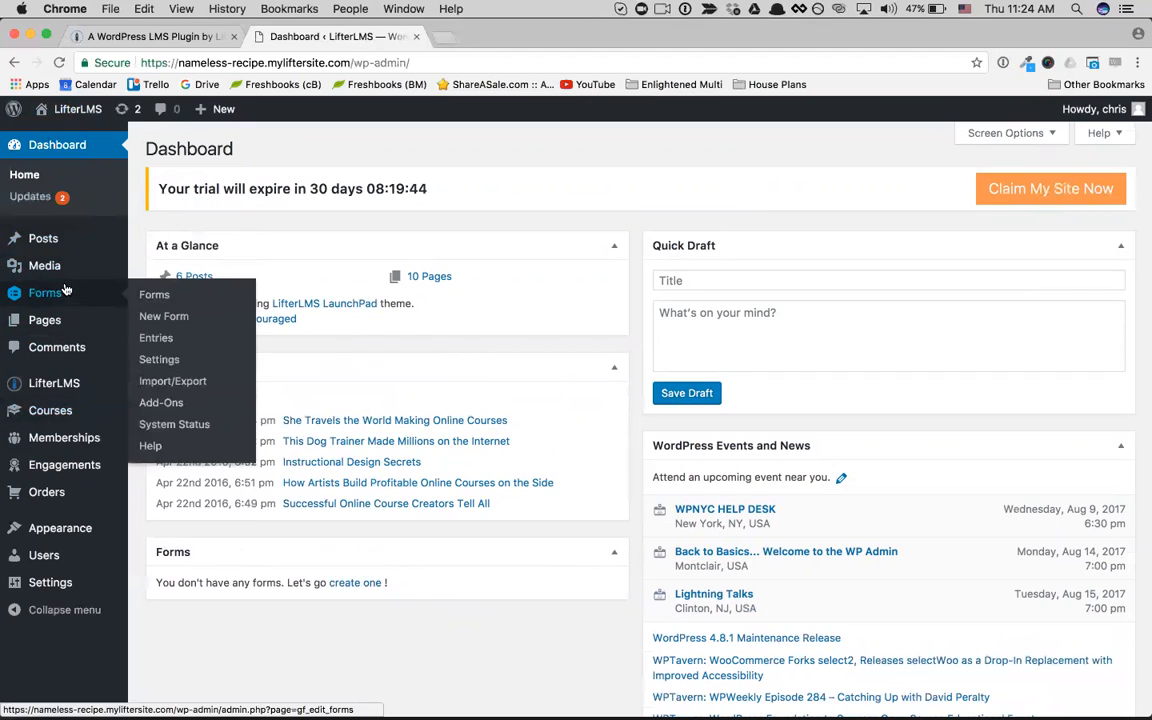
mouse_move(59, 322)
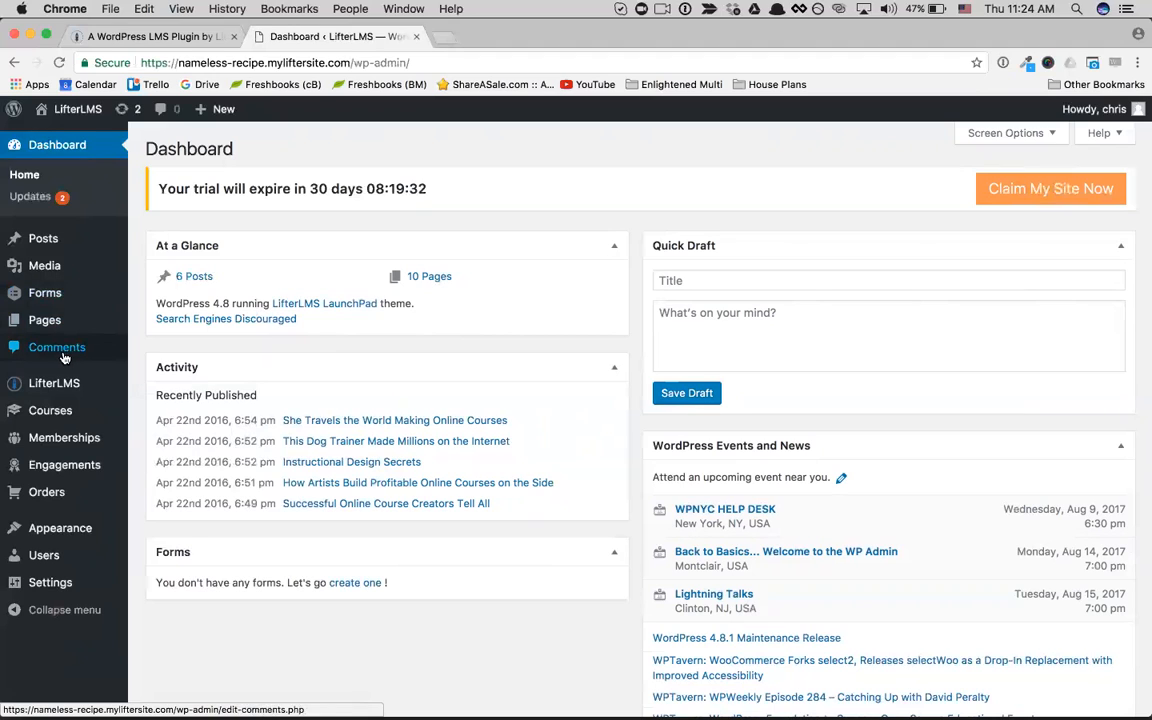
mouse_move(46, 530)
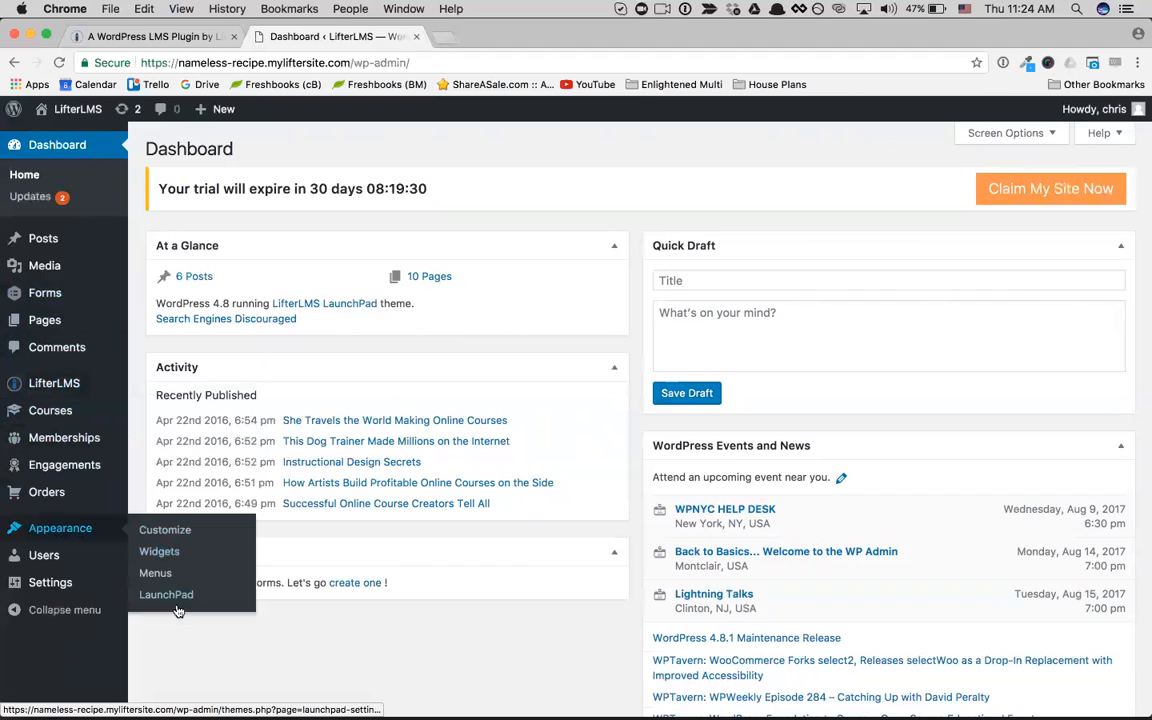
mouse_move(65, 561)
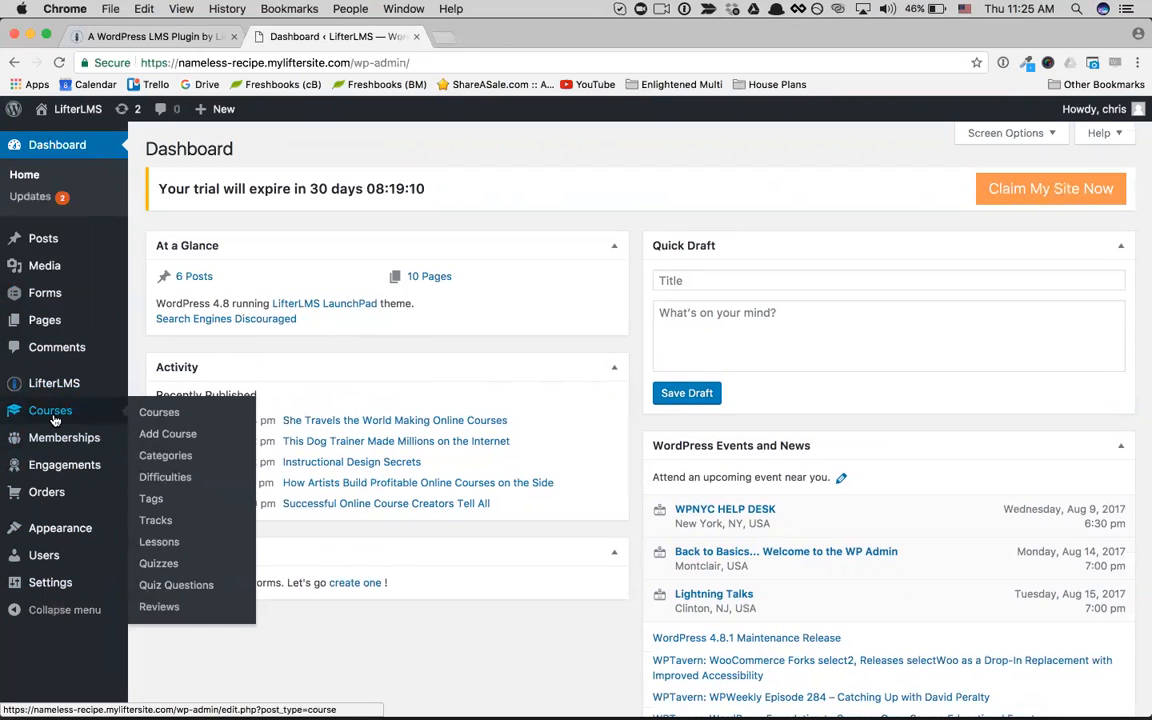
Step: Open the admin list of courses and look through all the sample courses
click(55, 421)
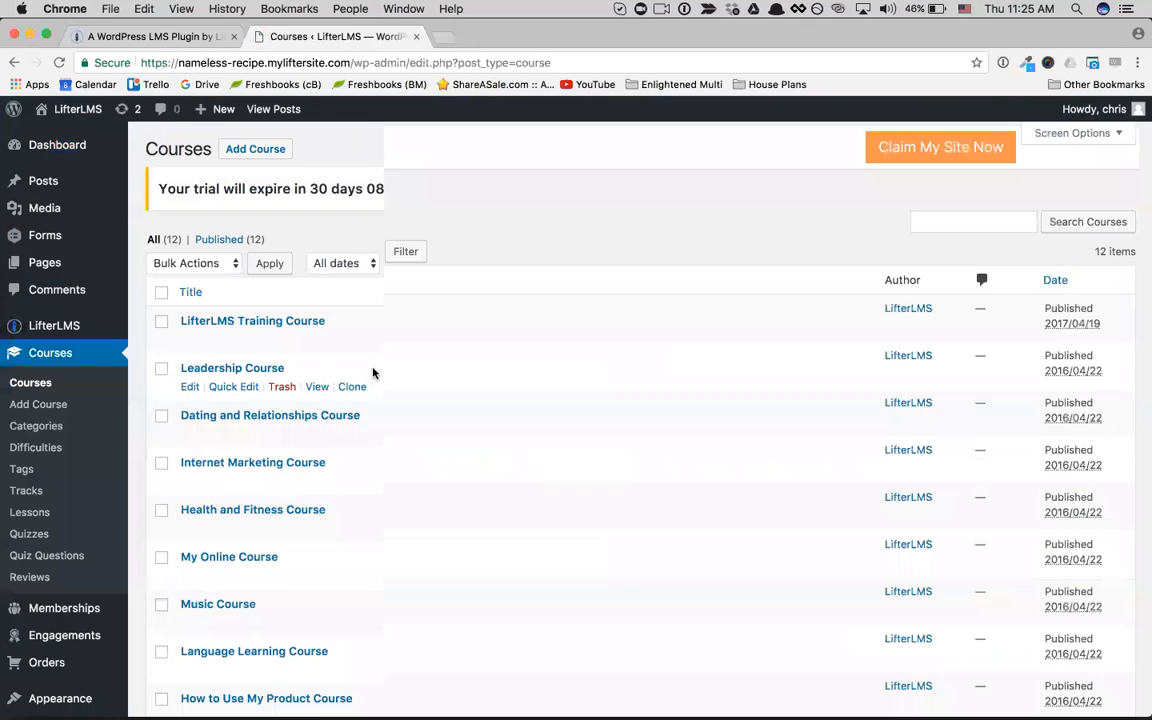
scroll(372, 372, down, 2)
scroll(372, 372, down, 3)
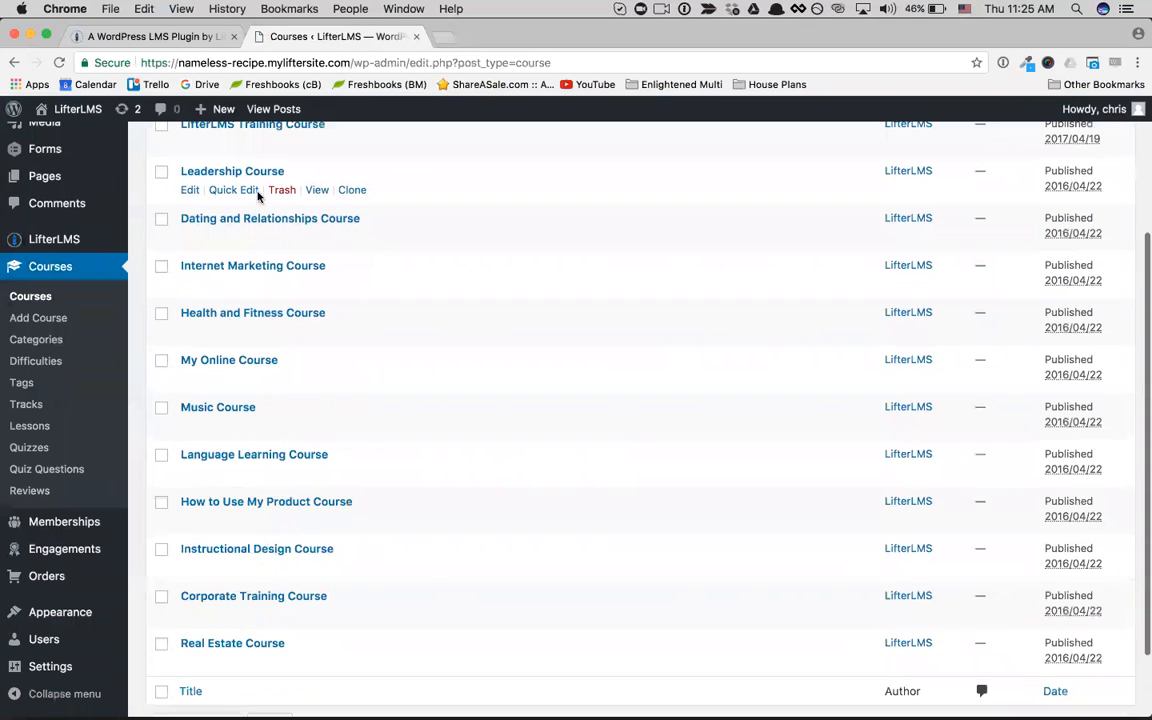
scroll(458, 303, down, 2)
scroll(560, 360, up, 5)
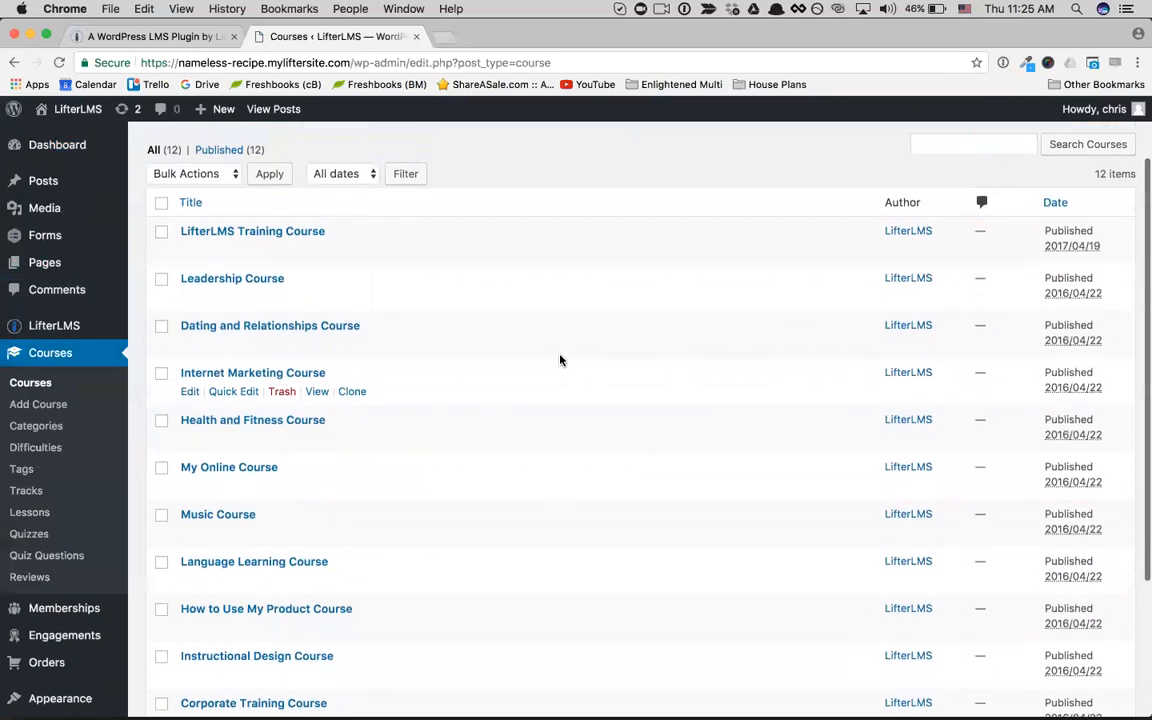
scroll(355, 340, up, 1)
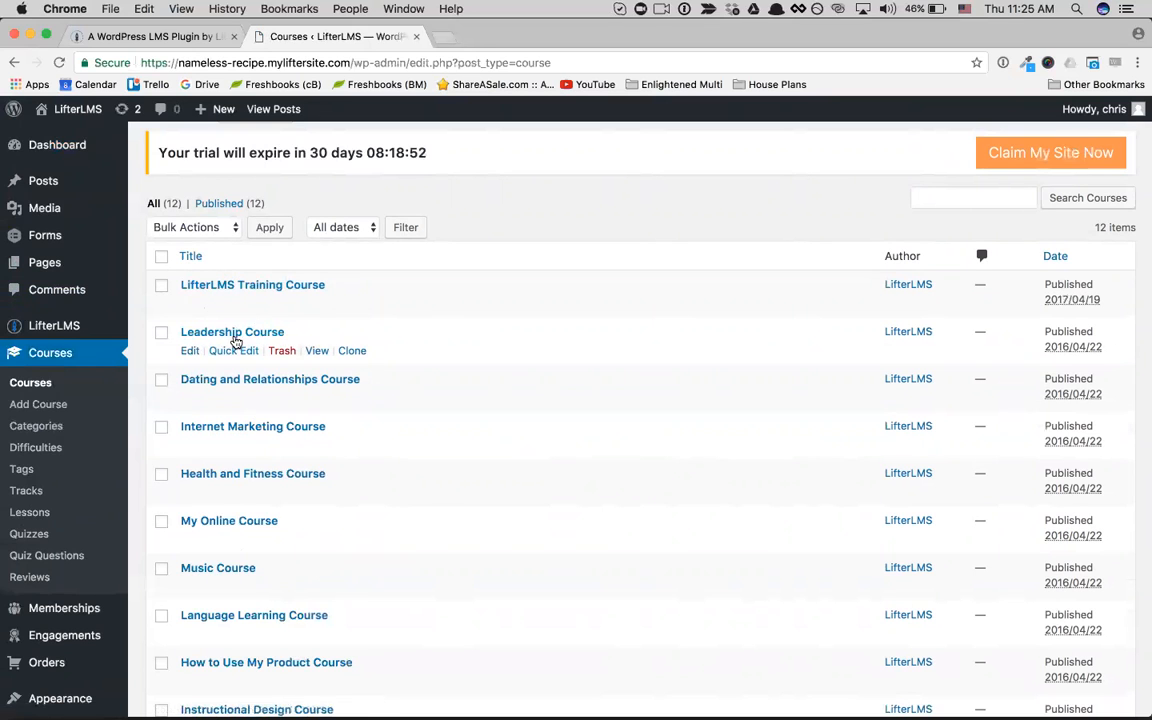
scroll(347, 310, up, 2)
Step: Add a new course titled "My New Sample Course" with "Lorem ipsum" as its Enrolled Student Description
click(256, 150)
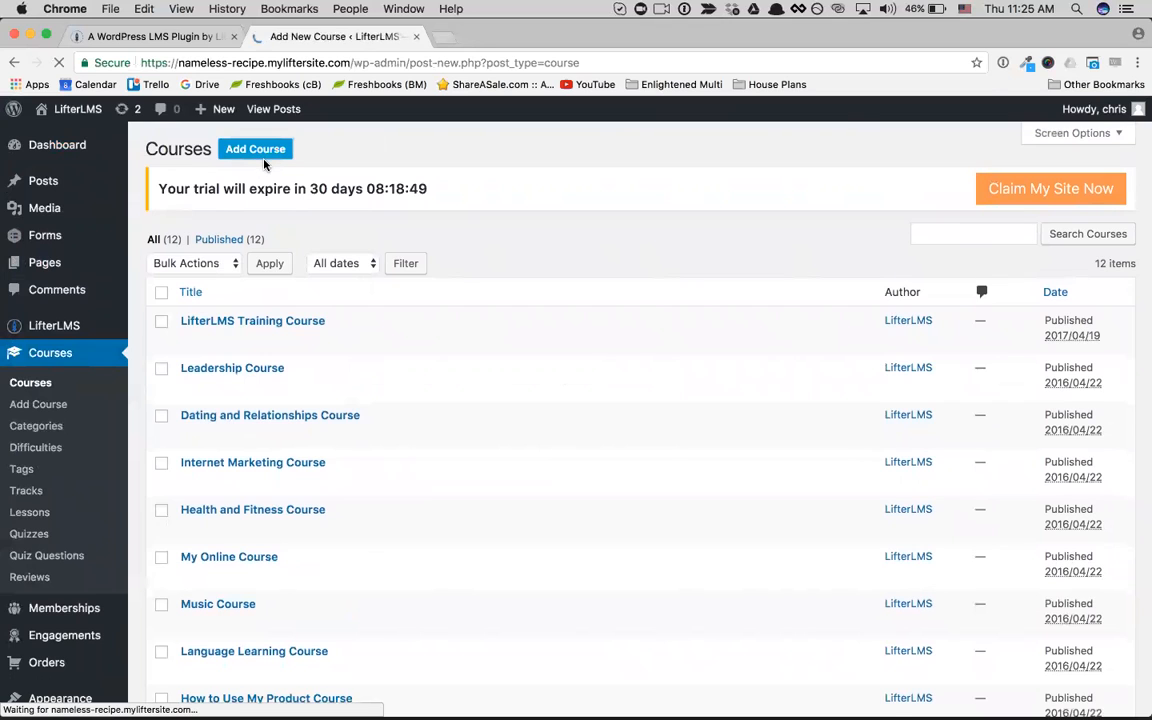
click(225, 231)
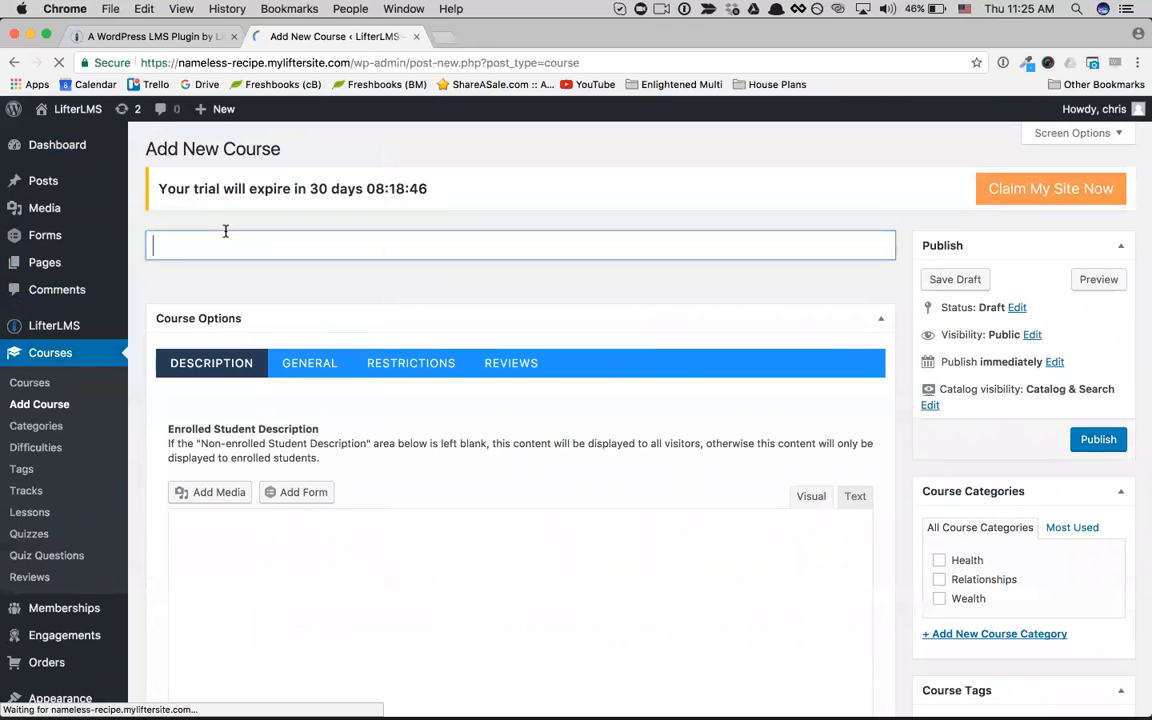
text(My New Sample COurse)
click(305, 246)
key(BackSpace)
text(o)
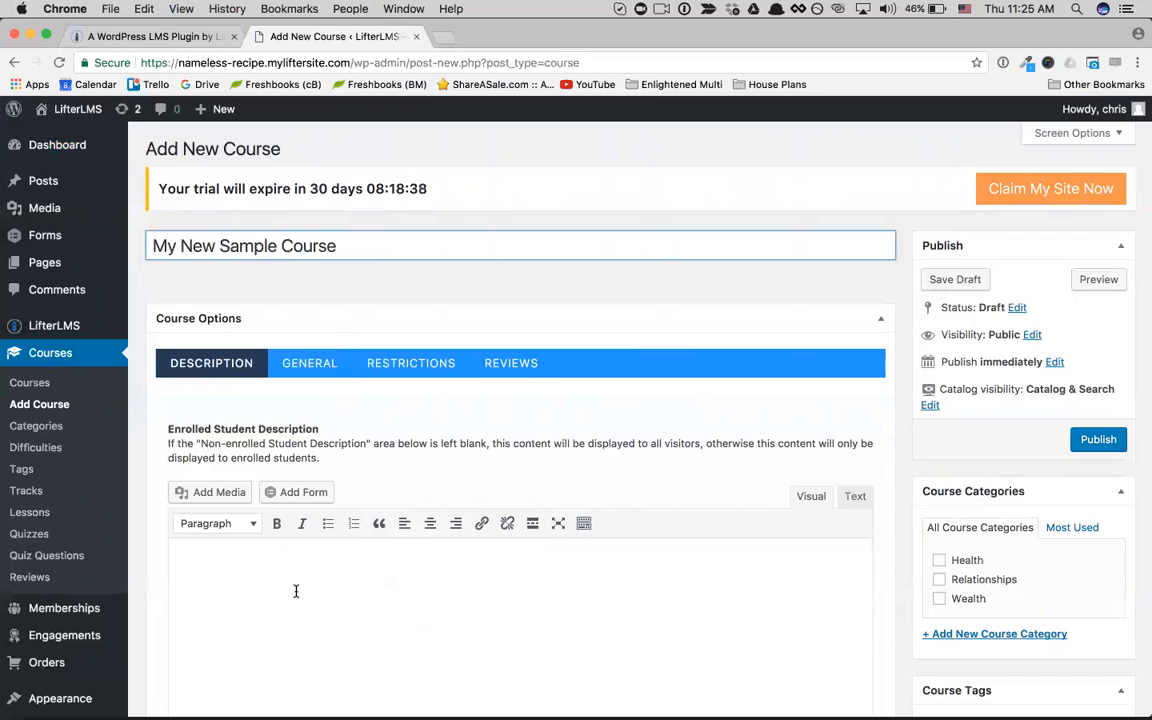
click(390, 583)
text(Lorem ips)
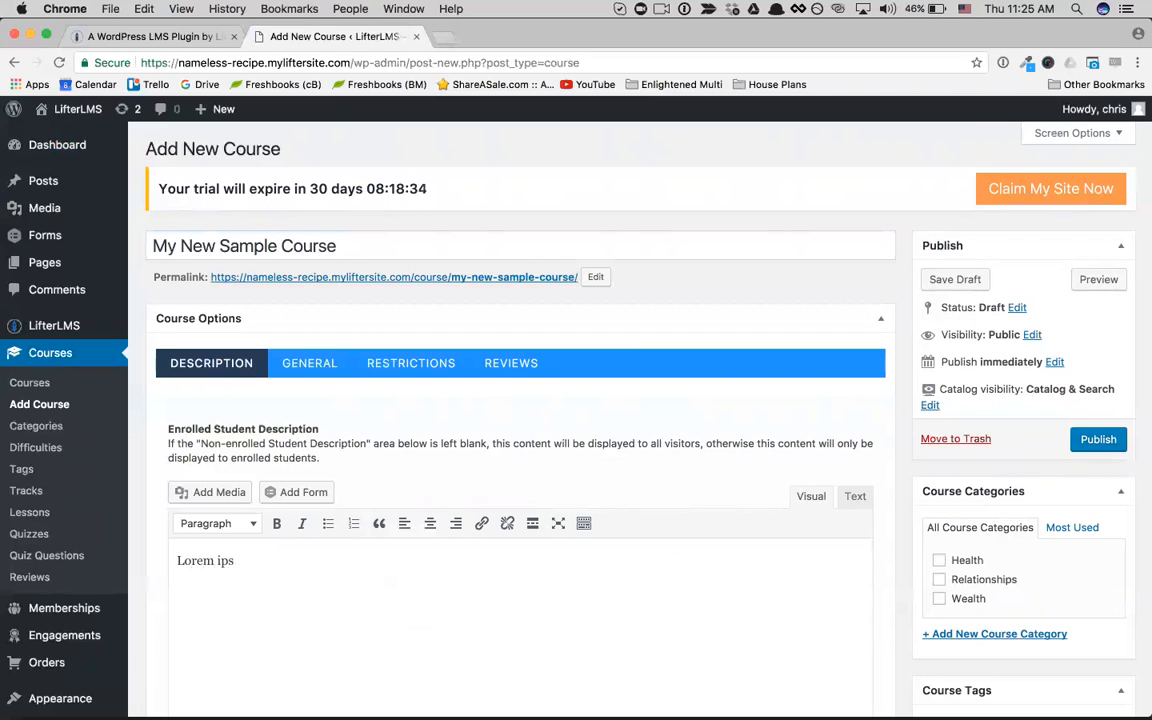
Step: Examine the new course's enrolled and non-enrolled student description areas, along with its category, tag, track and featured image settings
scroll(363, 228, down, 5)
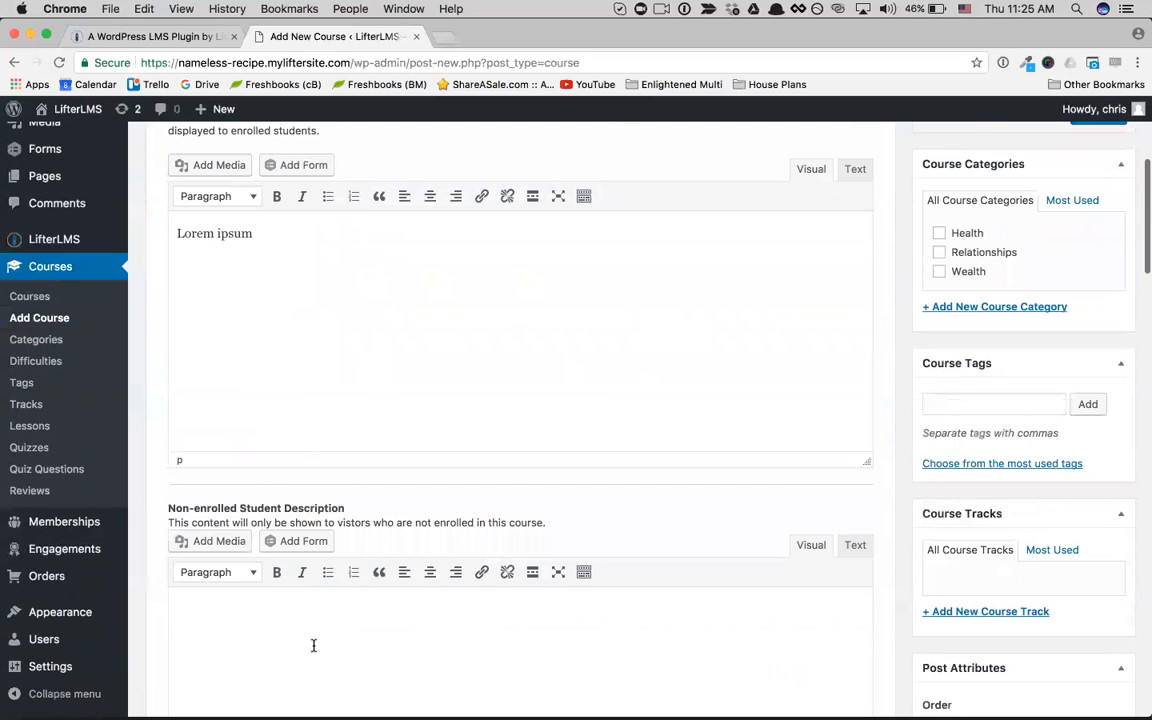
scroll(313, 645, down, 2)
scroll(360, 280, up, 2)
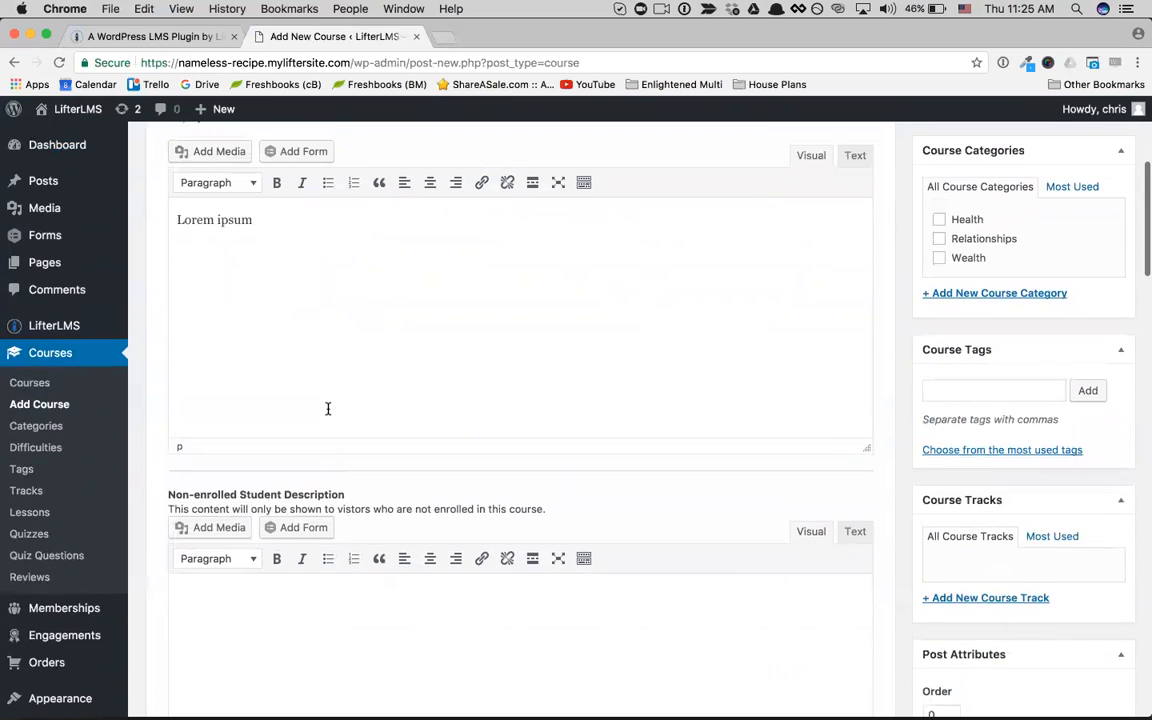
scroll(327, 408, down, 1)
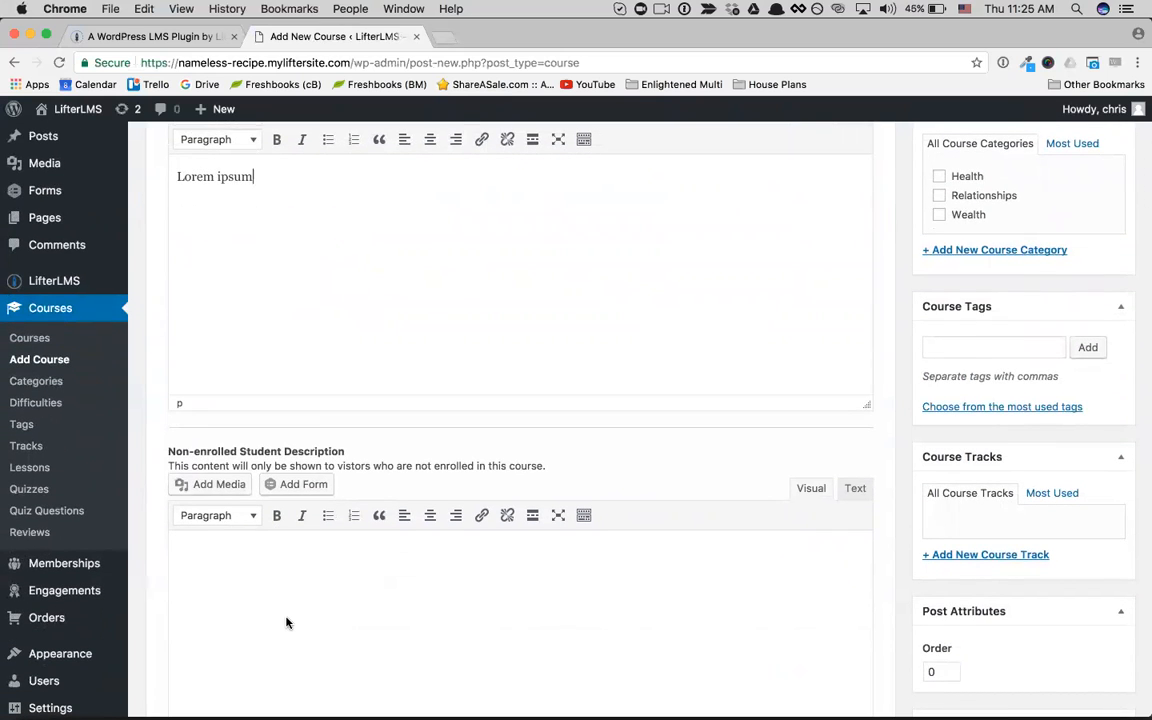
scroll(286, 623, down, 8)
scroll(286, 623, up, 7)
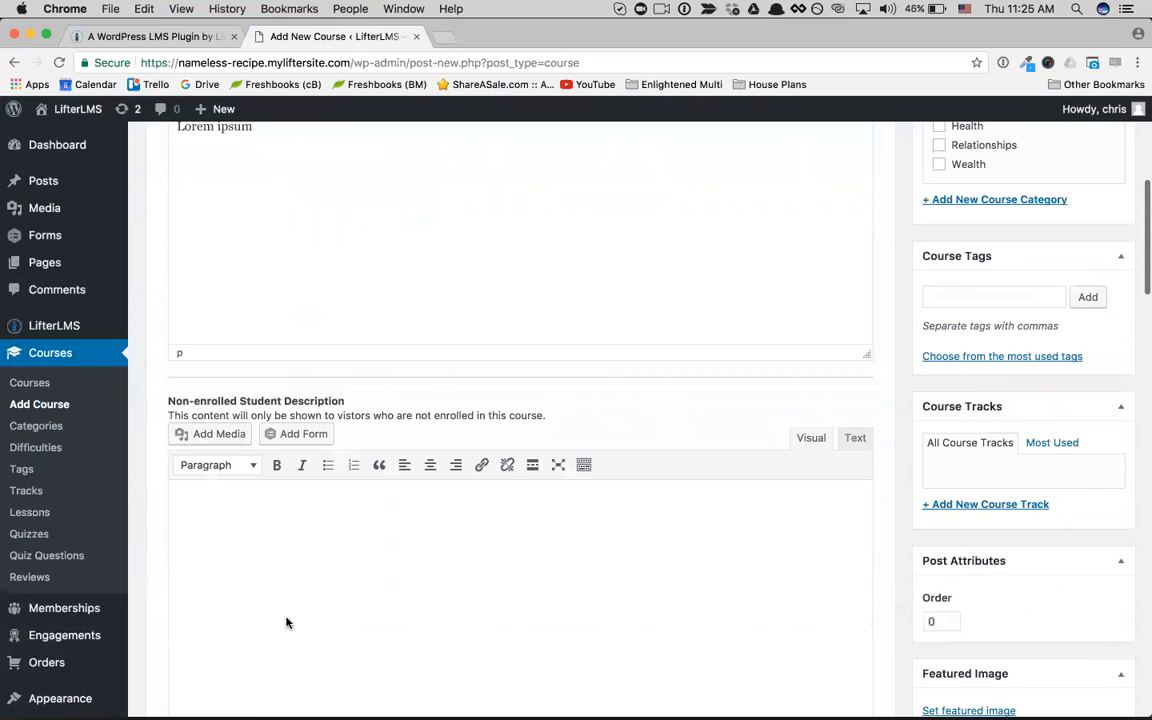
scroll(286, 623, up, 3)
scroll(286, 623, down, 5)
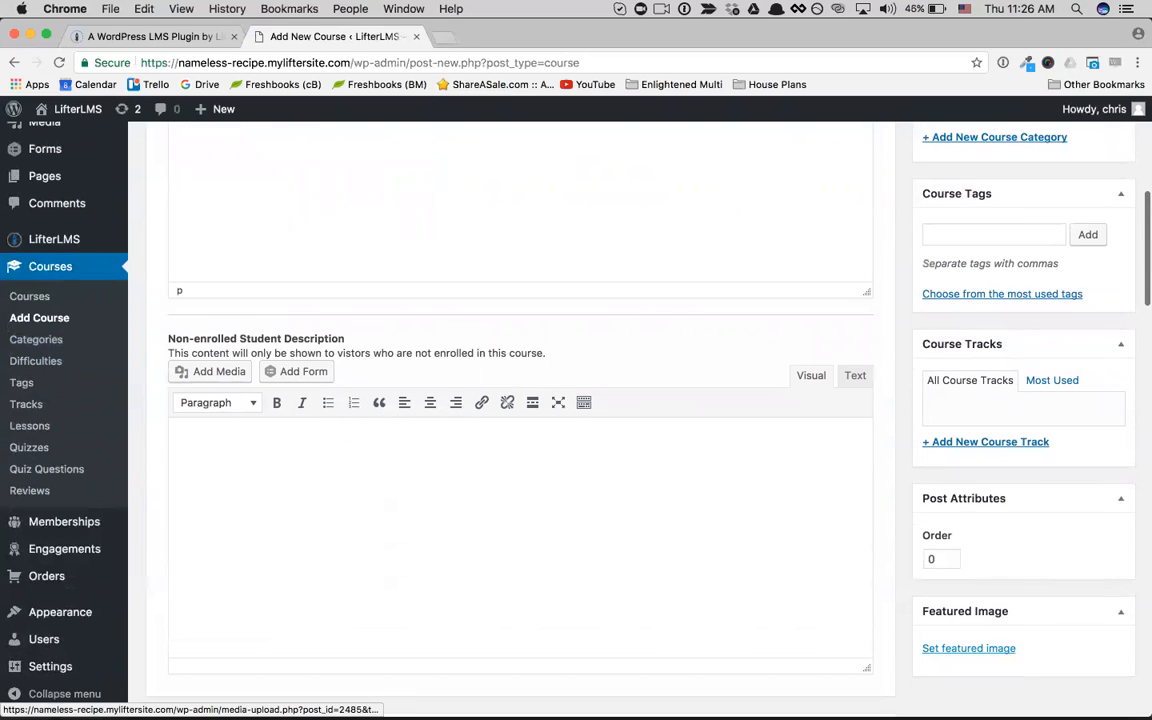
scroll(575, 481, up, 10)
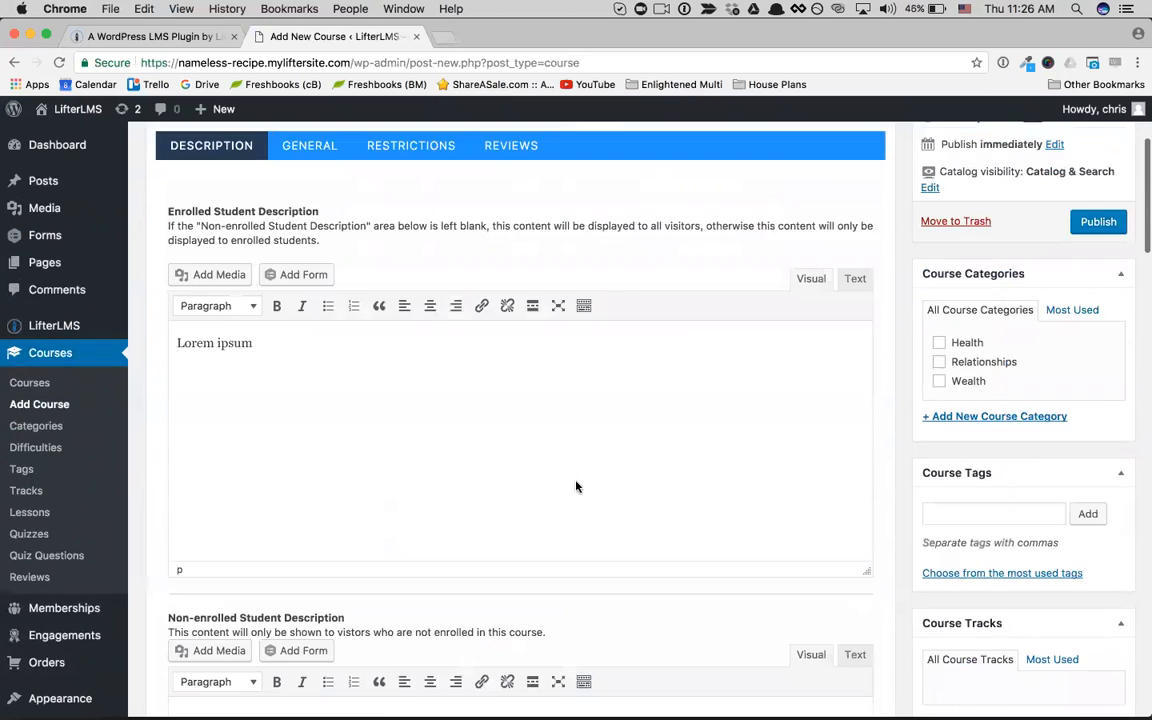
Step: Publish the new sample course and view its public page from the site's home page
scroll(595, 467, down, 1)
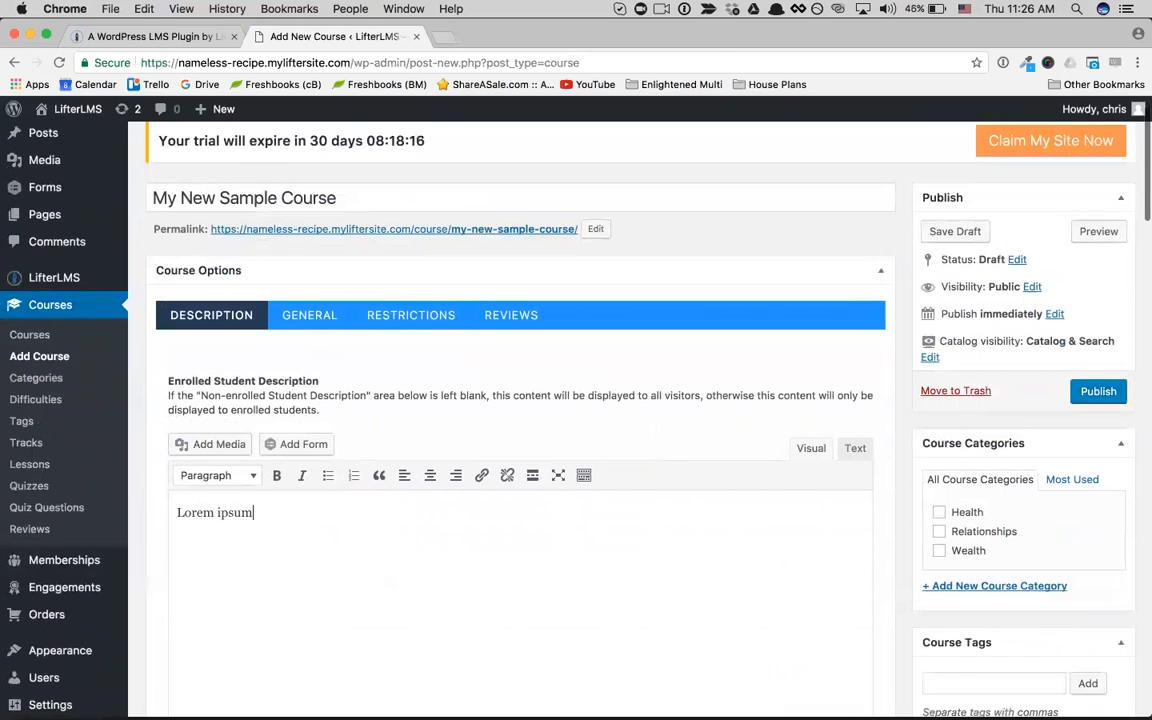
click(1098, 391)
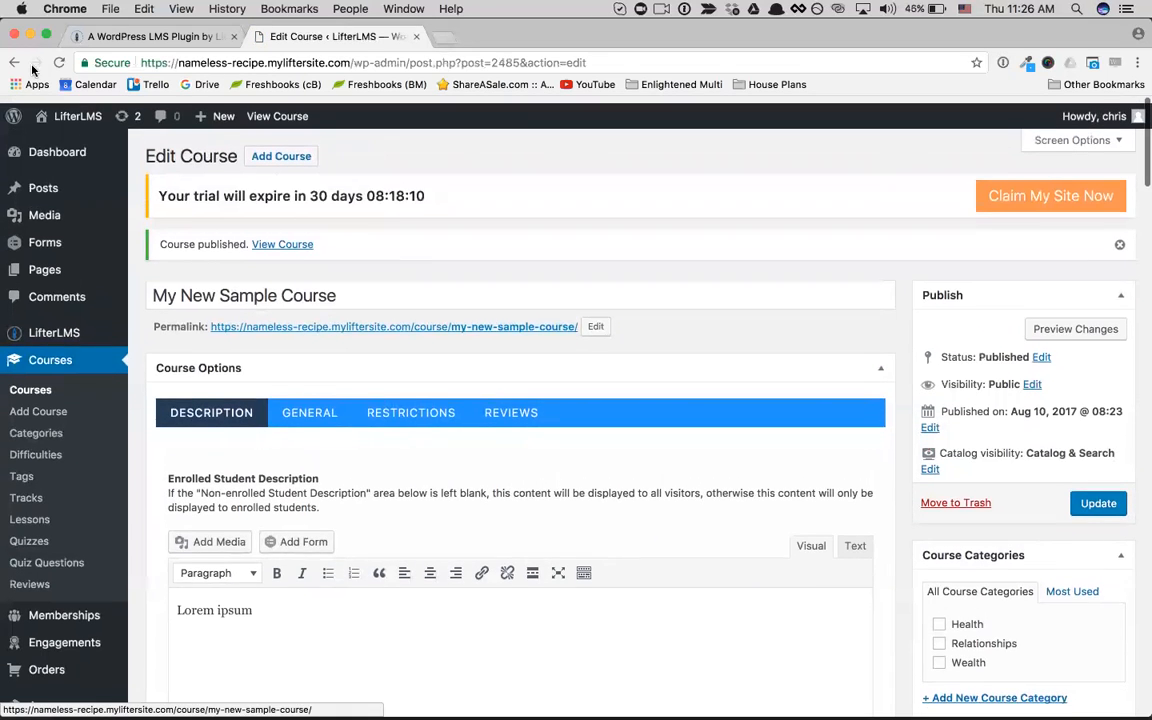
click(63, 137)
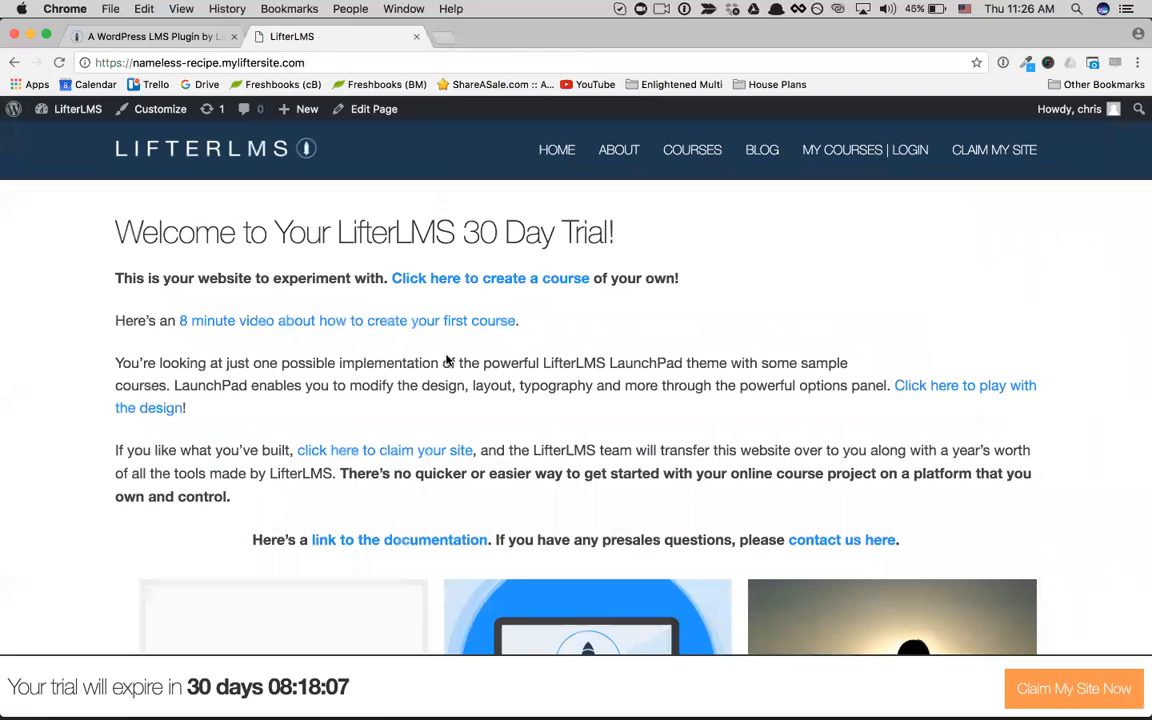
scroll(290, 537, down, 5)
scroll(300, 441, down, 1)
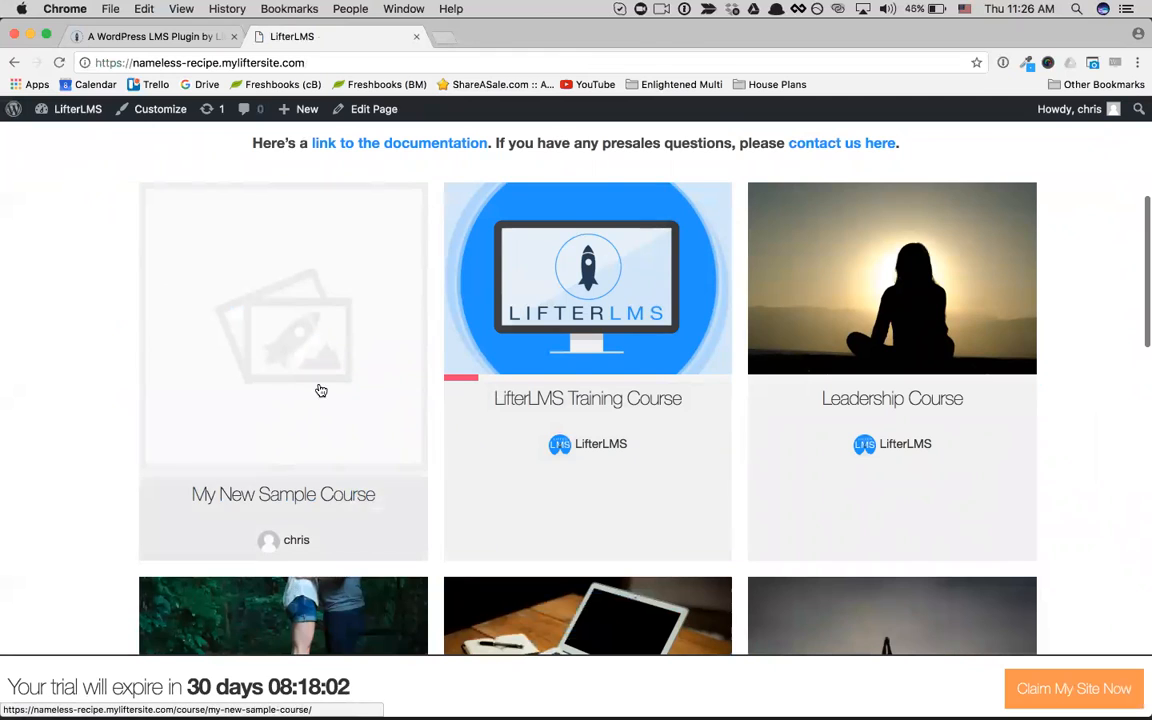
click(310, 498)
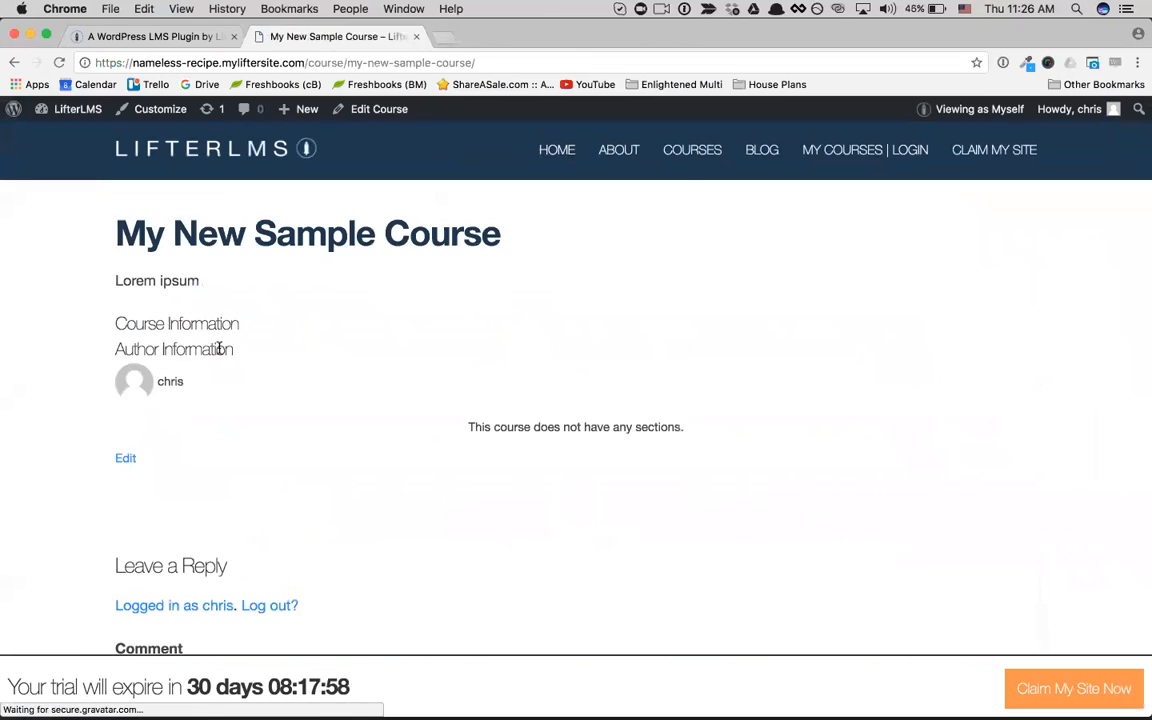
click(14, 62)
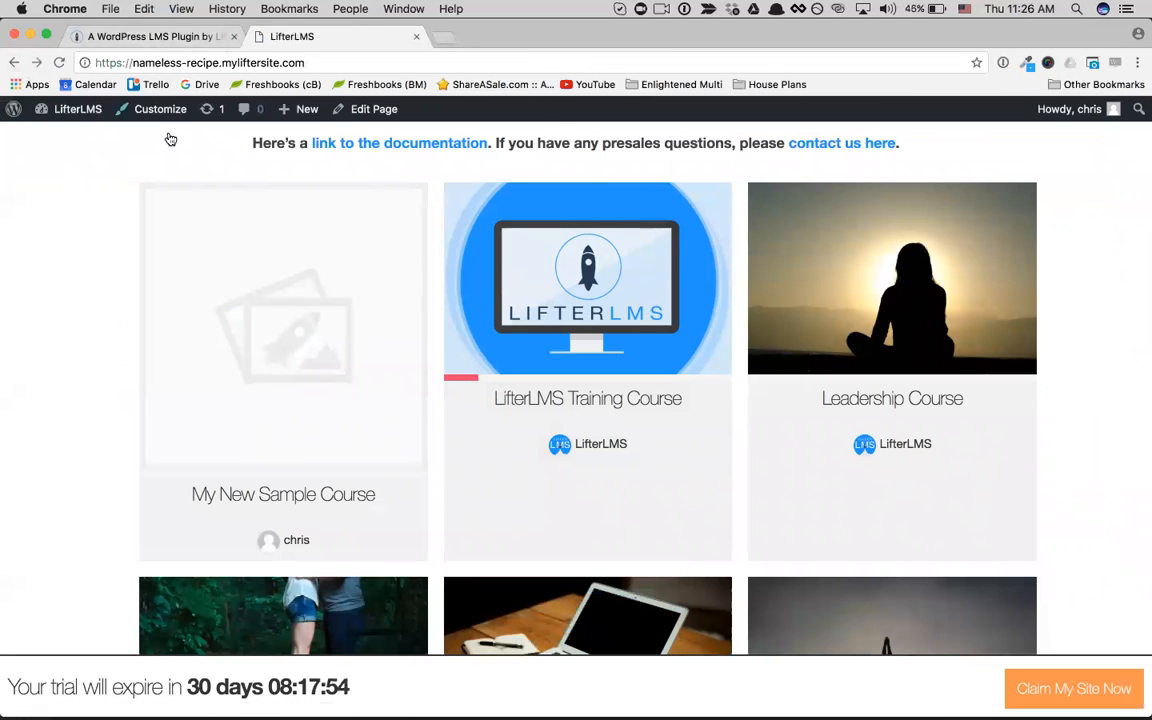
click(266, 341)
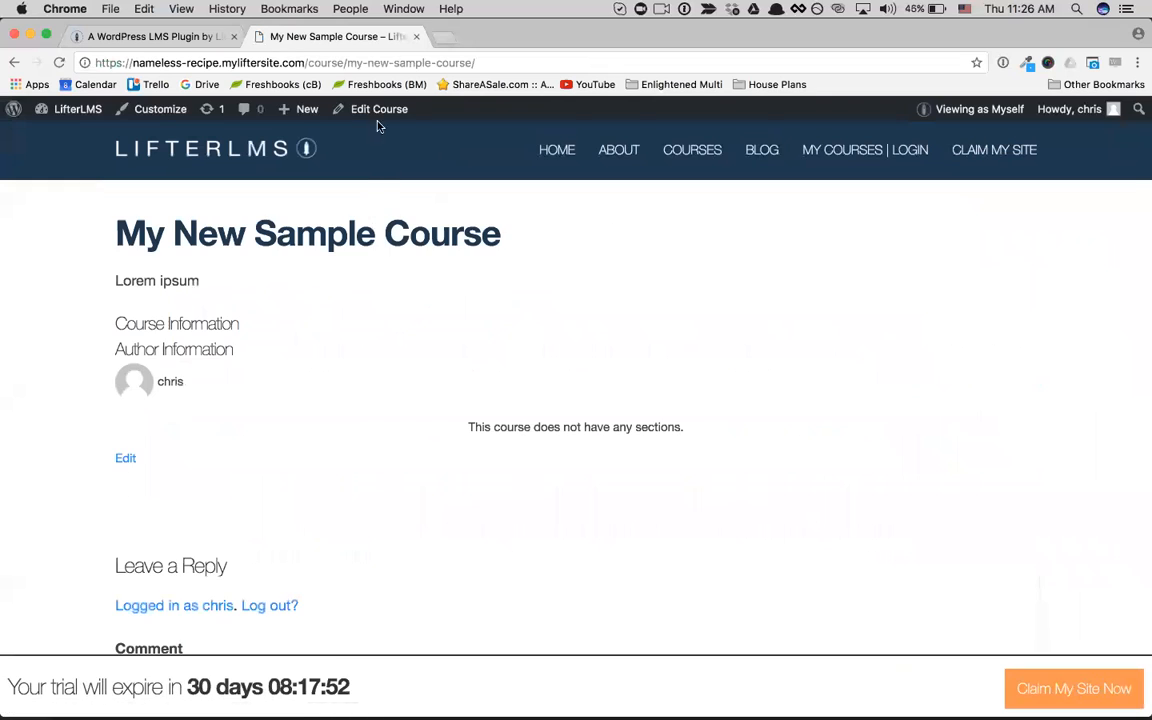
Step: Return to editing the course and add a new section titled "Introduction" to its outline
click(376, 112)
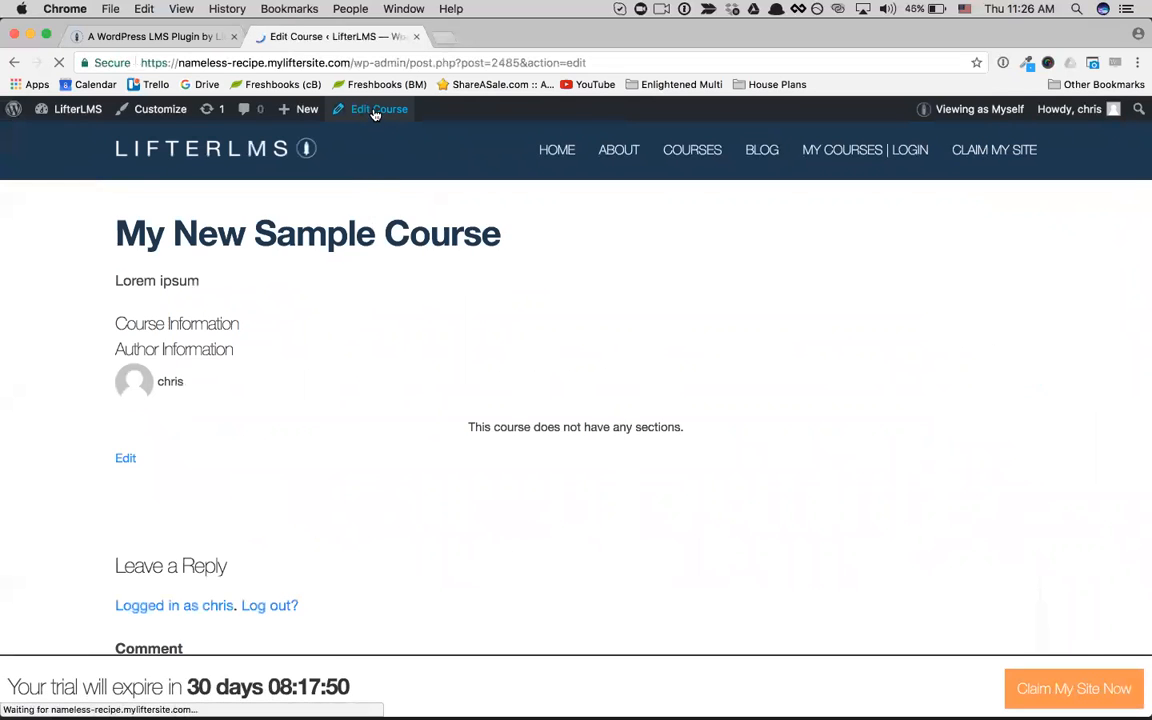
scroll(415, 380, down, 3)
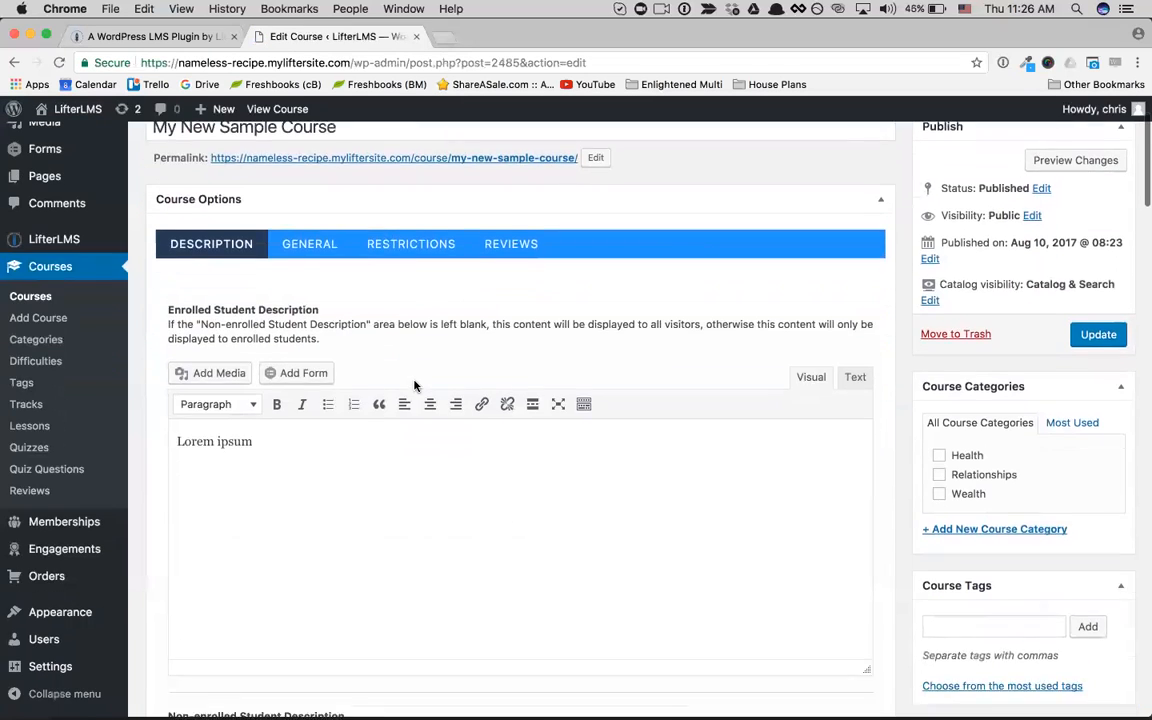
scroll(415, 386, down, 5)
scroll(415, 386, up, 4)
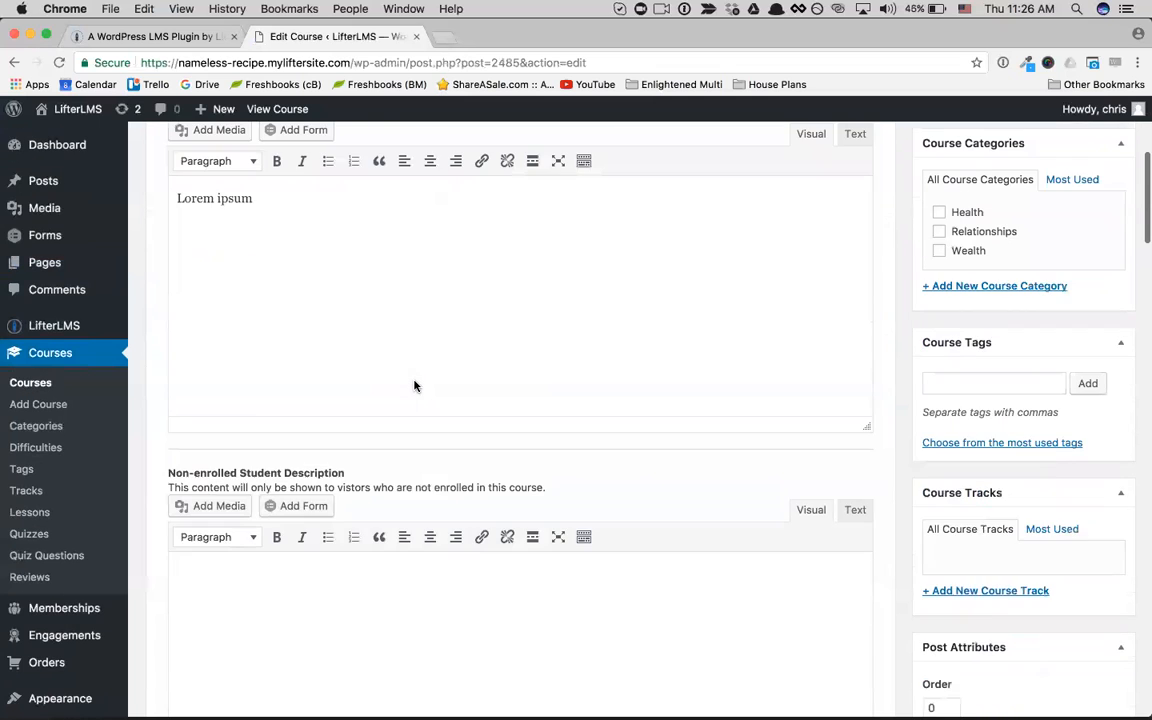
scroll(415, 386, down, 10)
scroll(415, 386, down, 2)
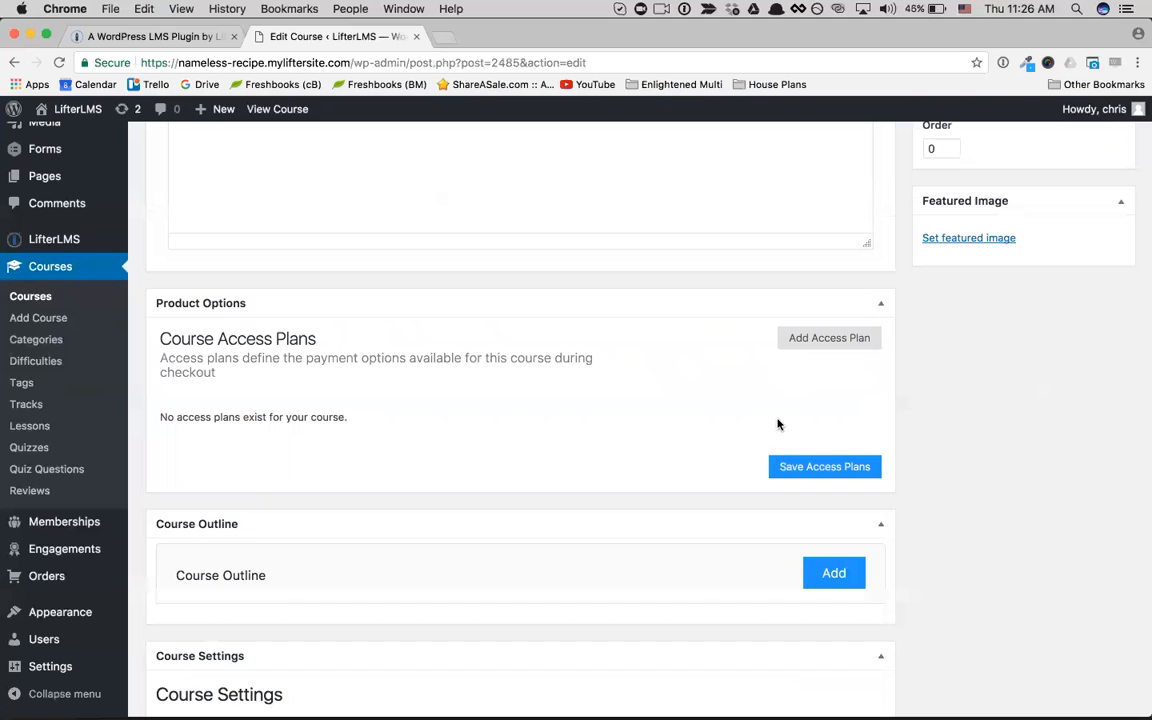
click(834, 573)
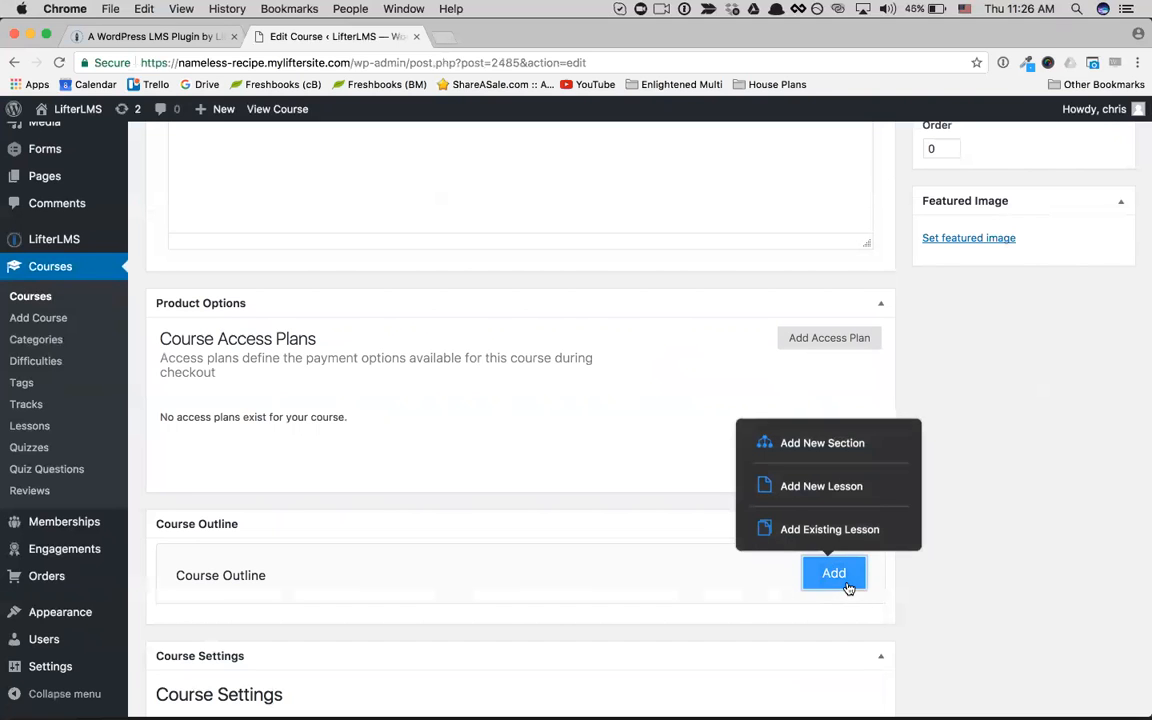
click(826, 452)
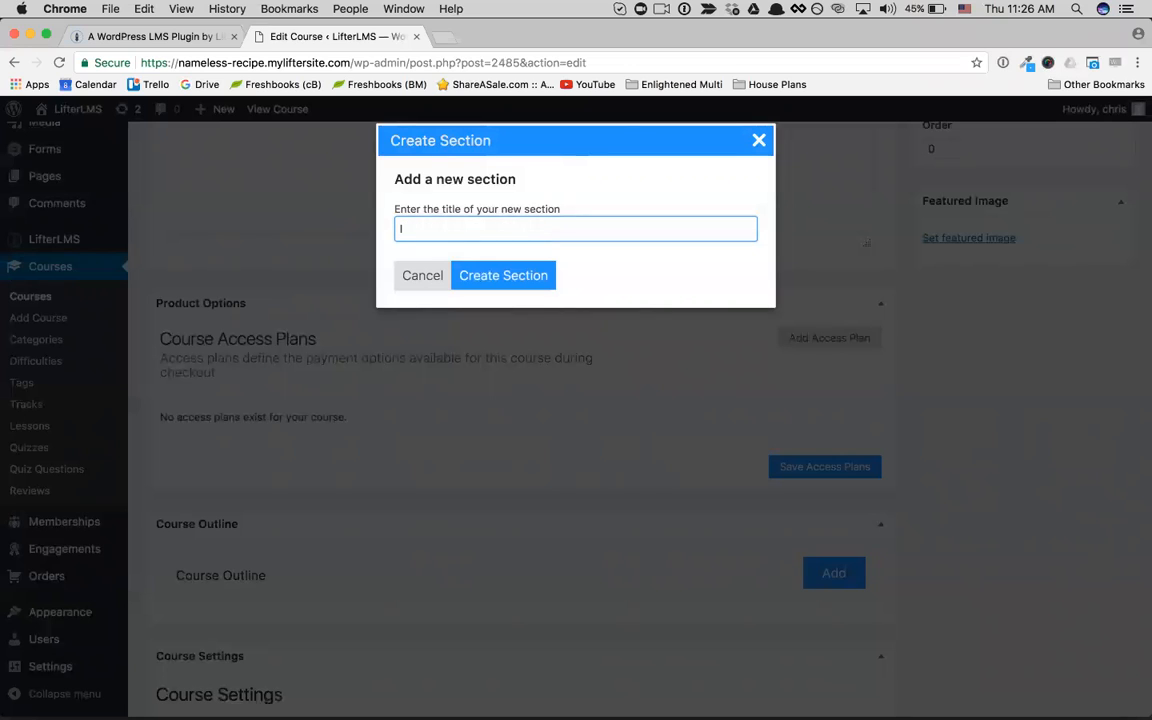
text(tion)
click(496, 275)
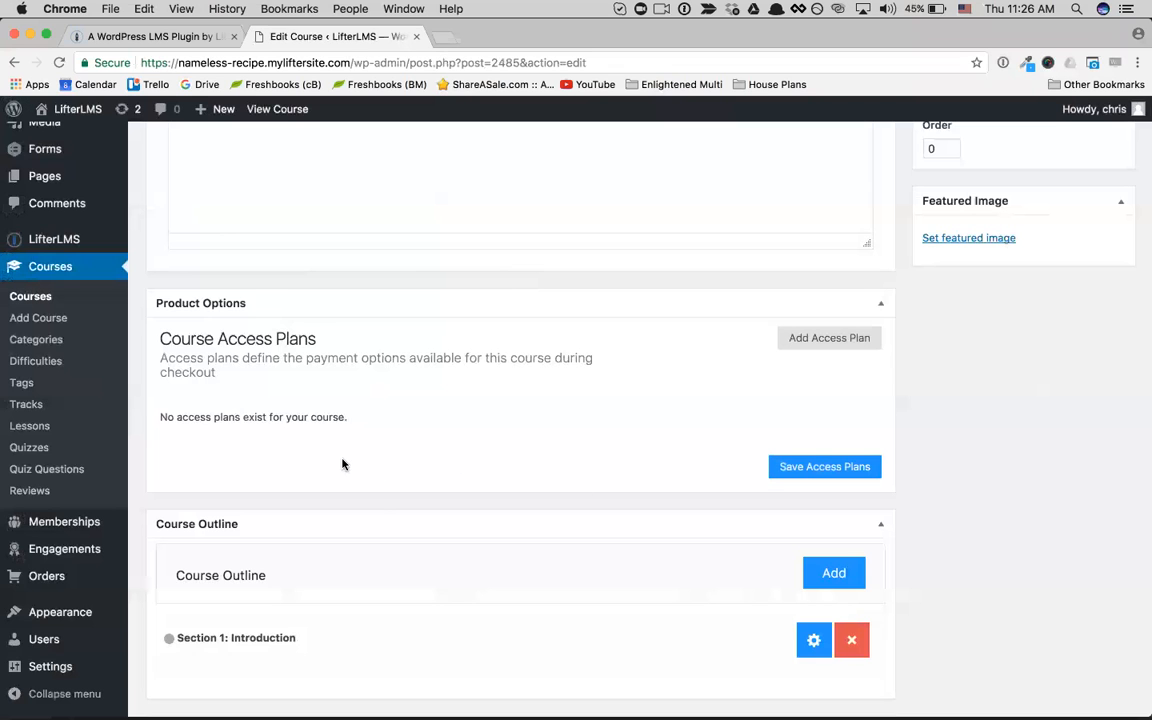
Step: Add a new lesson titled "Let's get started" to the Introduction section of the course outline
scroll(685, 590, down, 3)
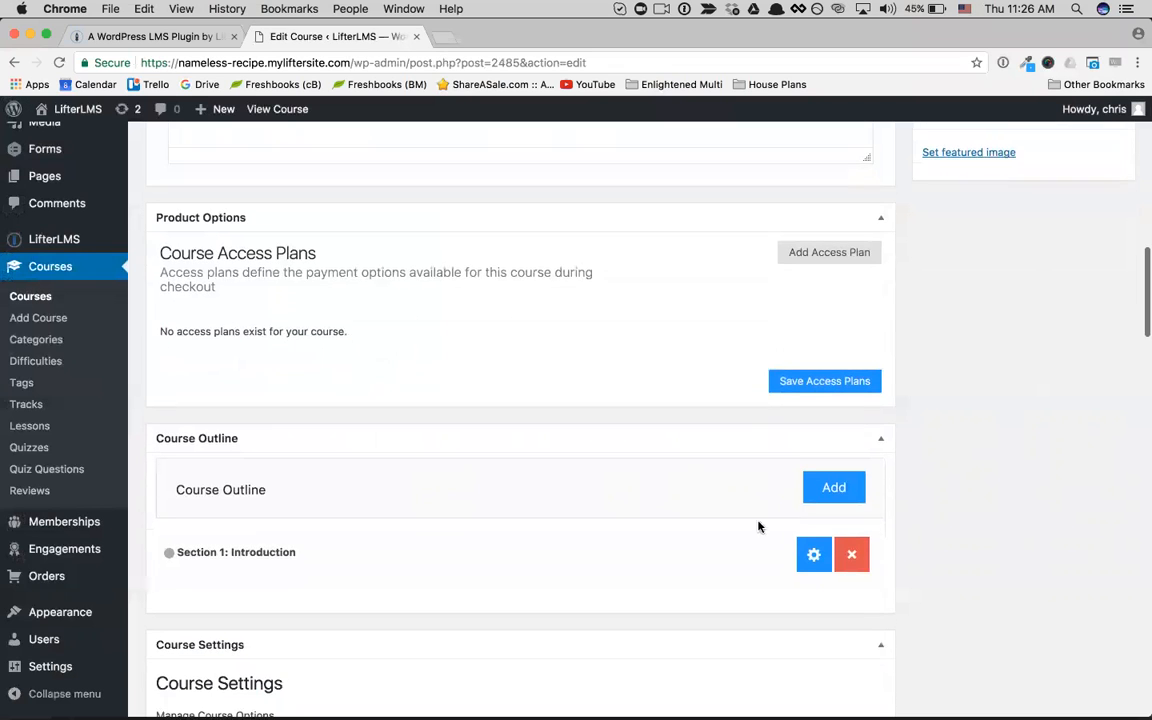
click(832, 479)
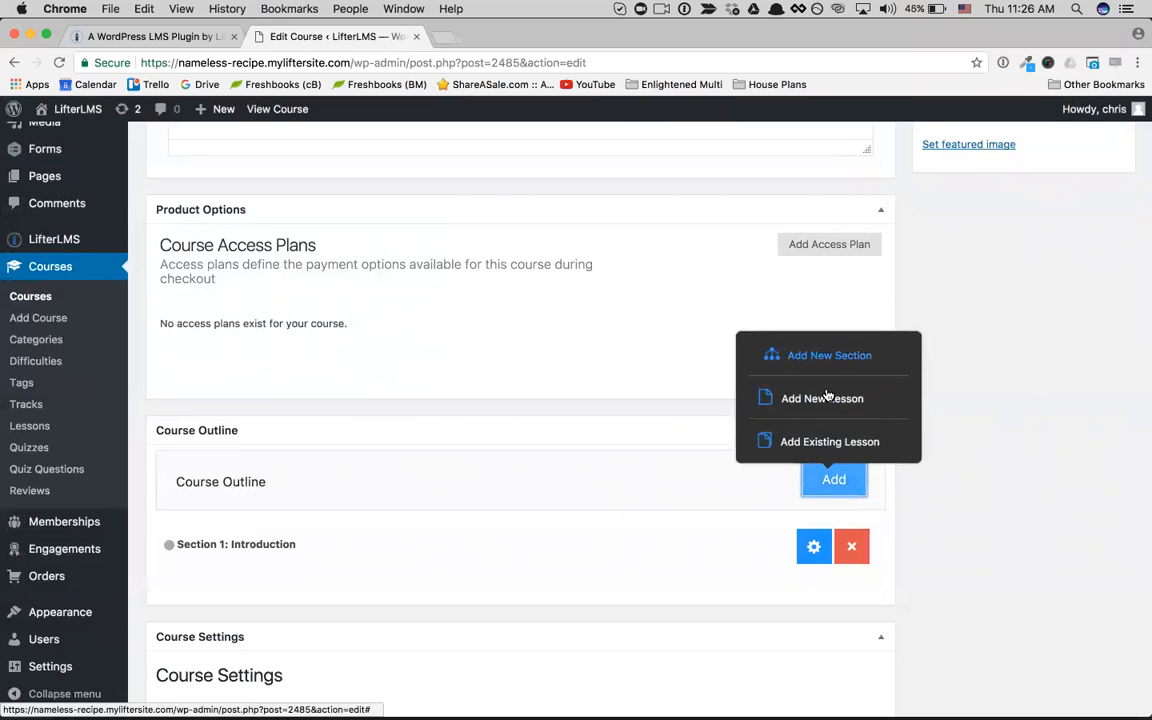
click(822, 399)
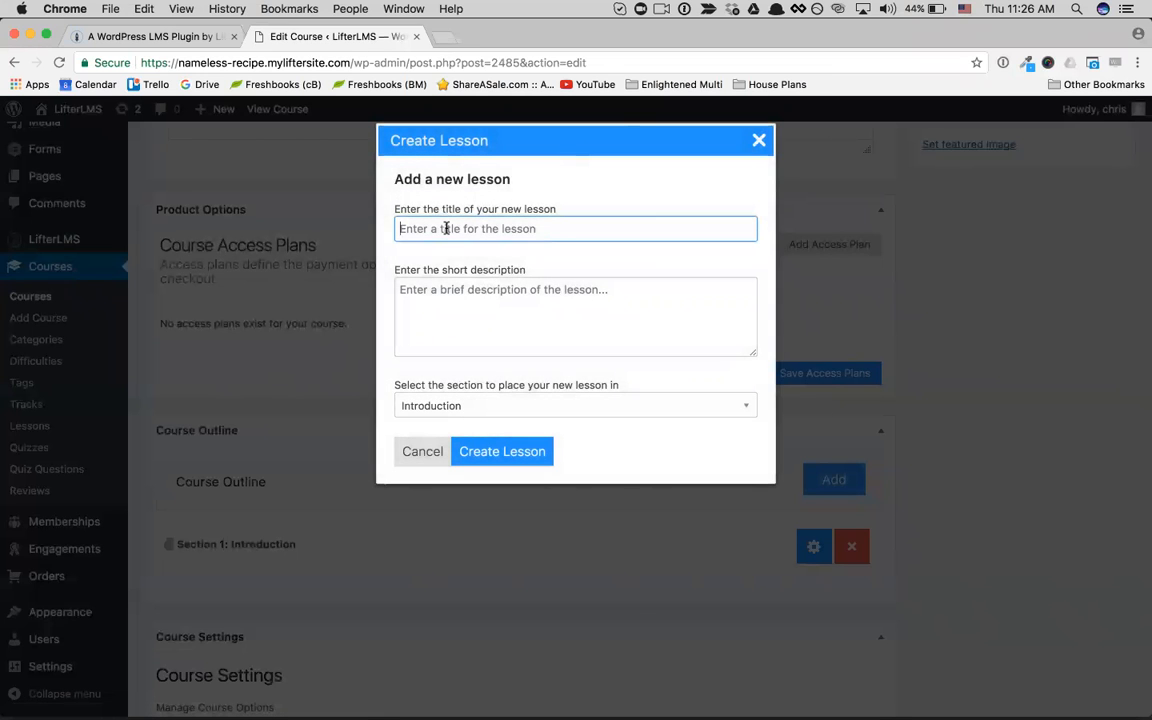
text(L)
key(BackSpace)
text(Let's get started)
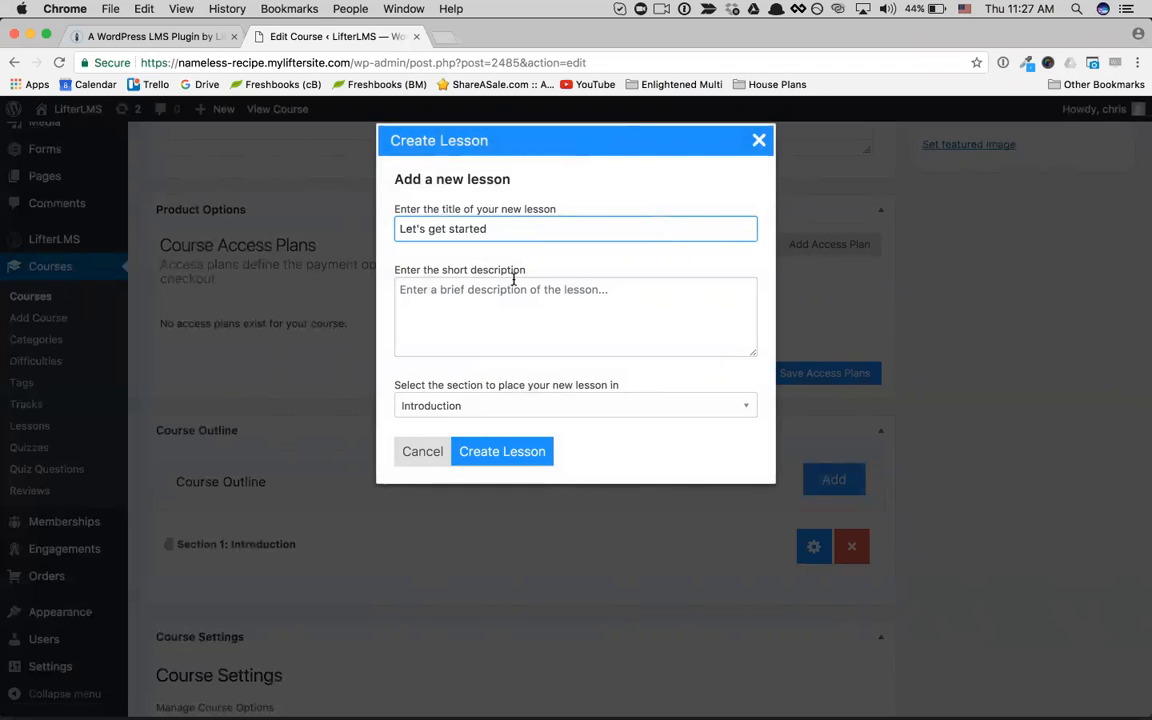
click(500, 453)
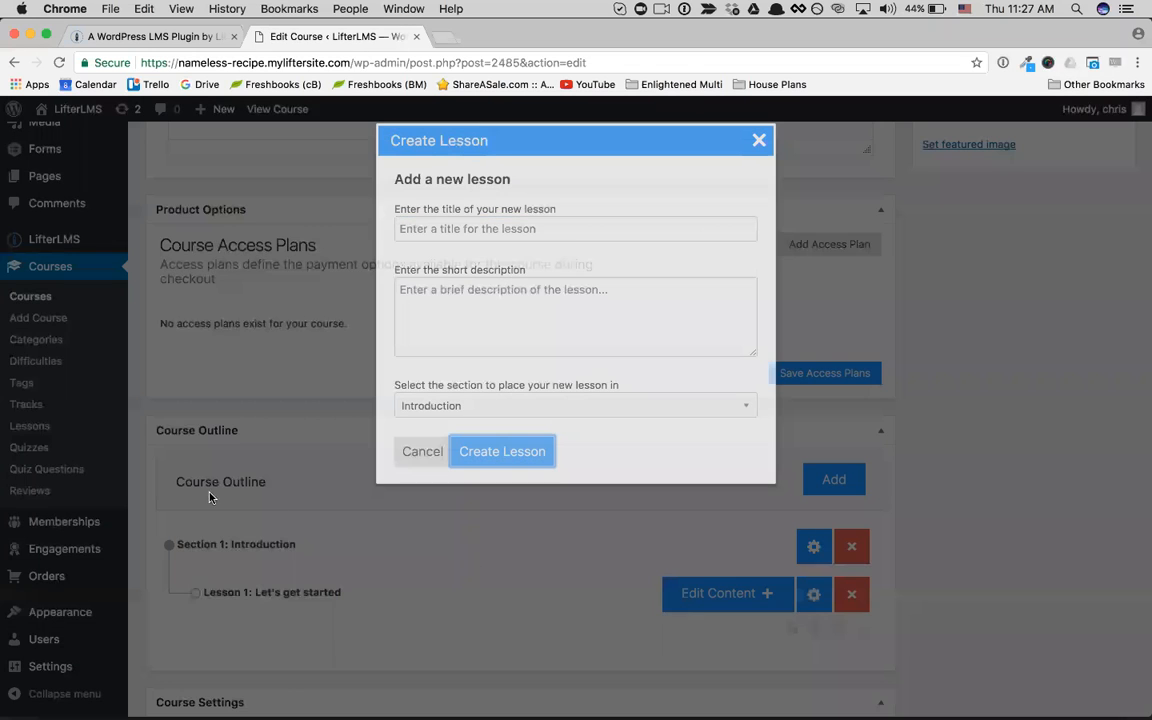
Step: Add a second lesson titled "Here's what to do next" to the Introduction section
scroll(220, 530, down, 1)
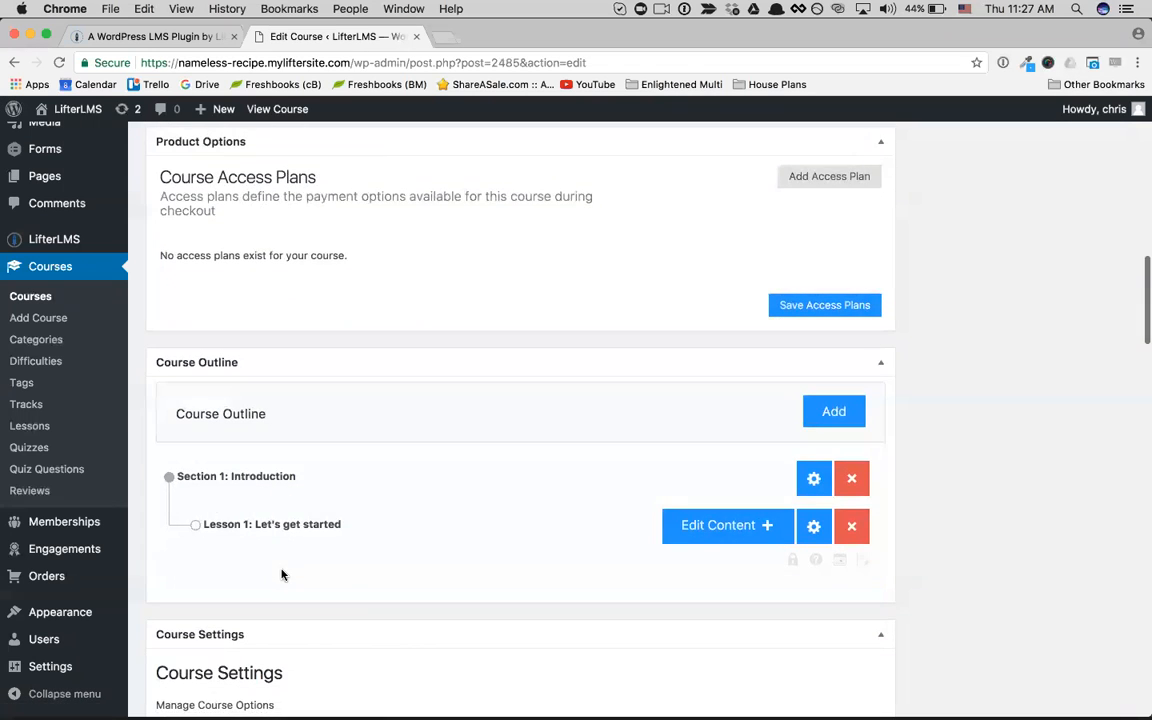
click(831, 411)
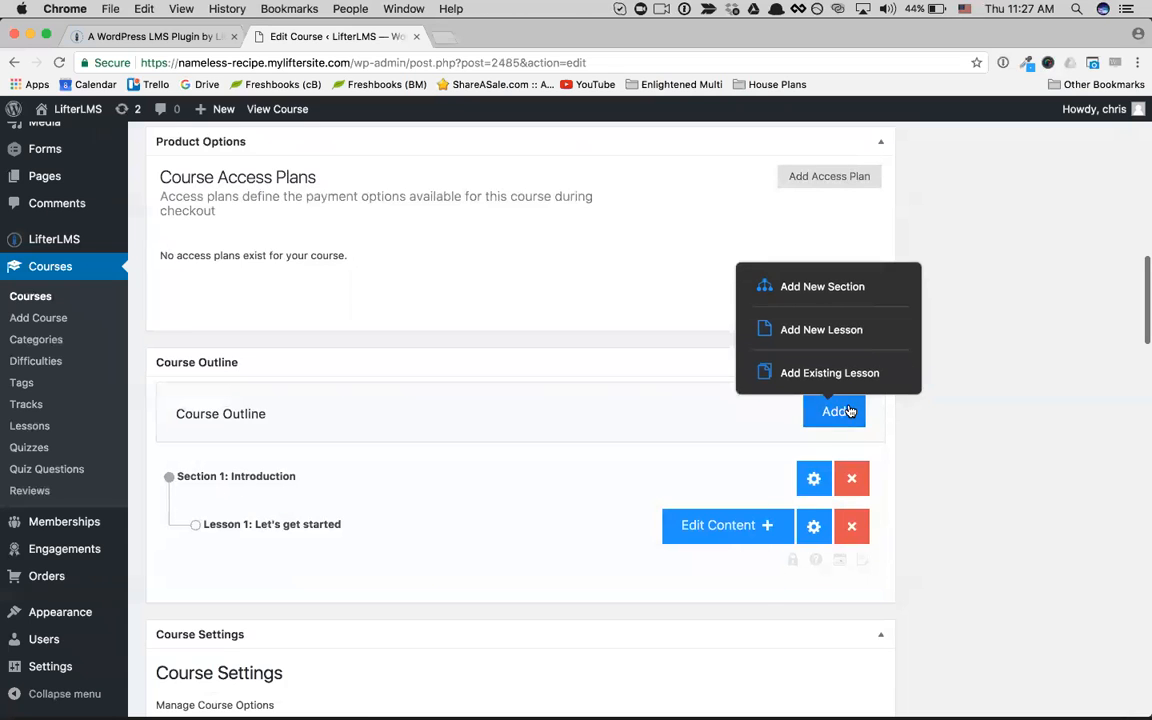
click(810, 331)
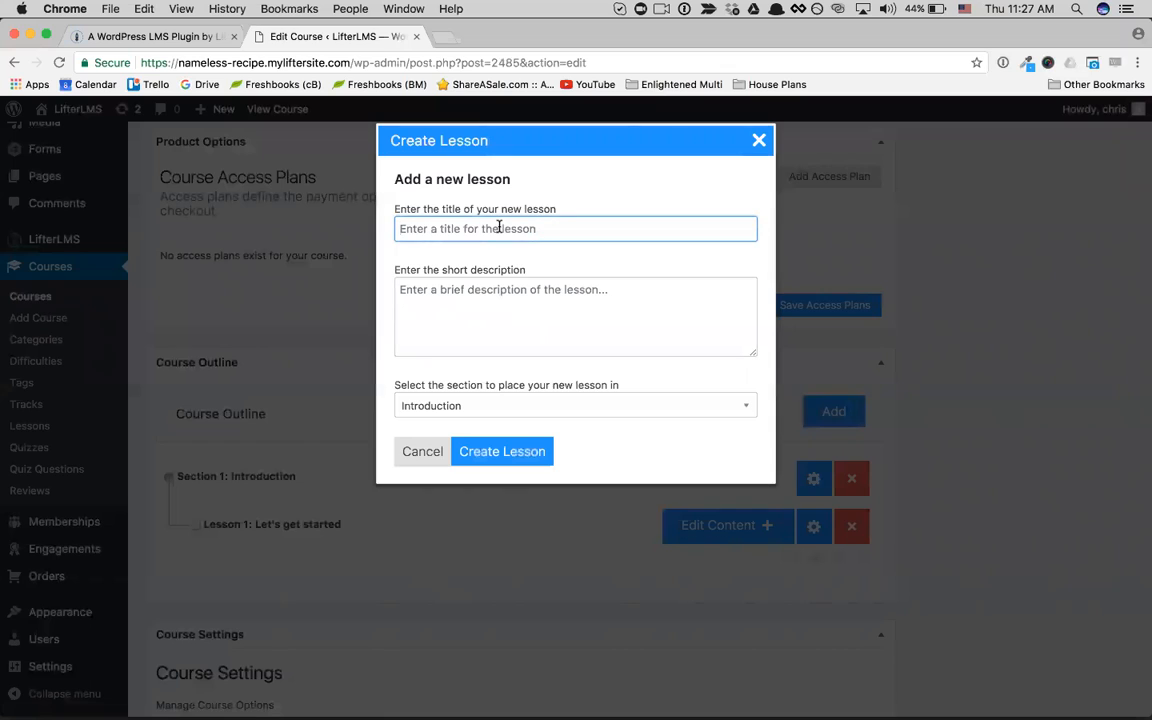
text(Here)
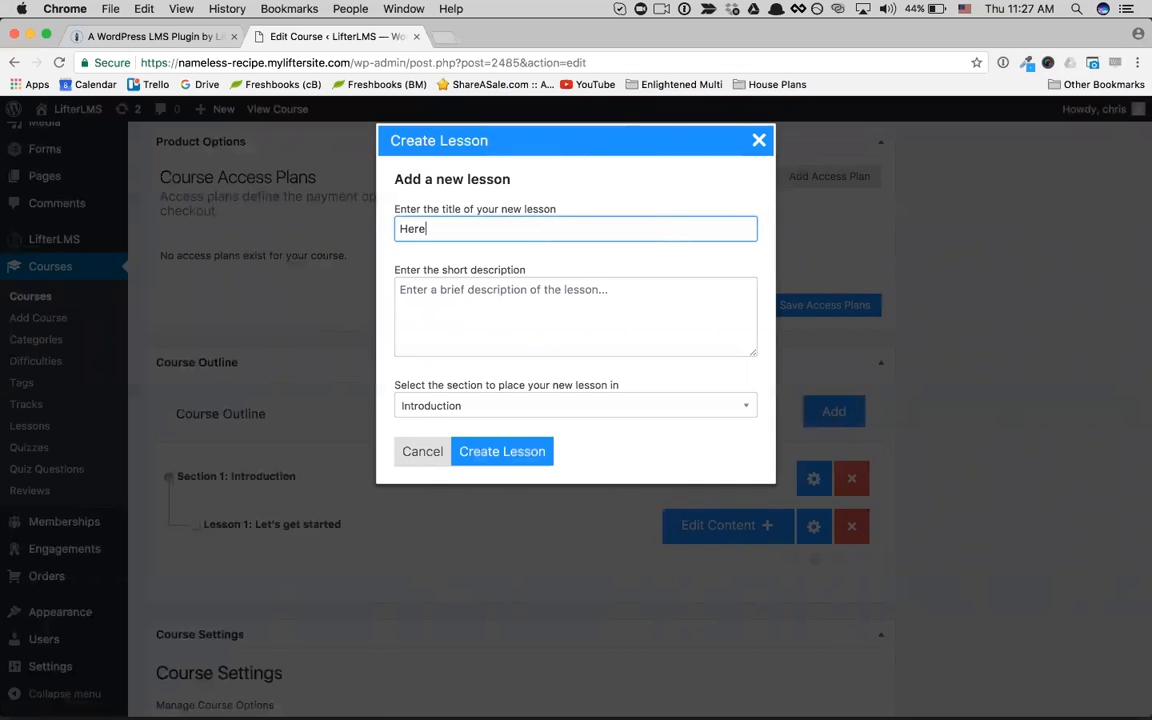
text('s what to do next)
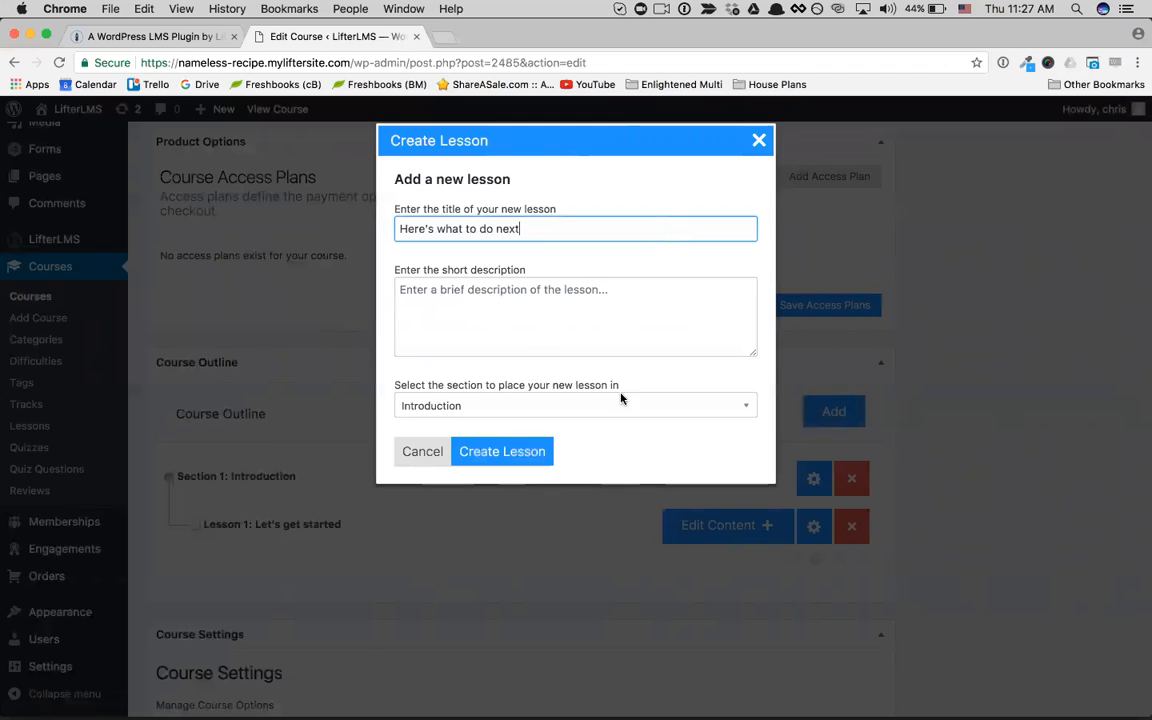
click(515, 458)
Step: Update the published course with its new section and lessons
scroll(519, 458, down, 1)
scroll(519, 458, up, 1)
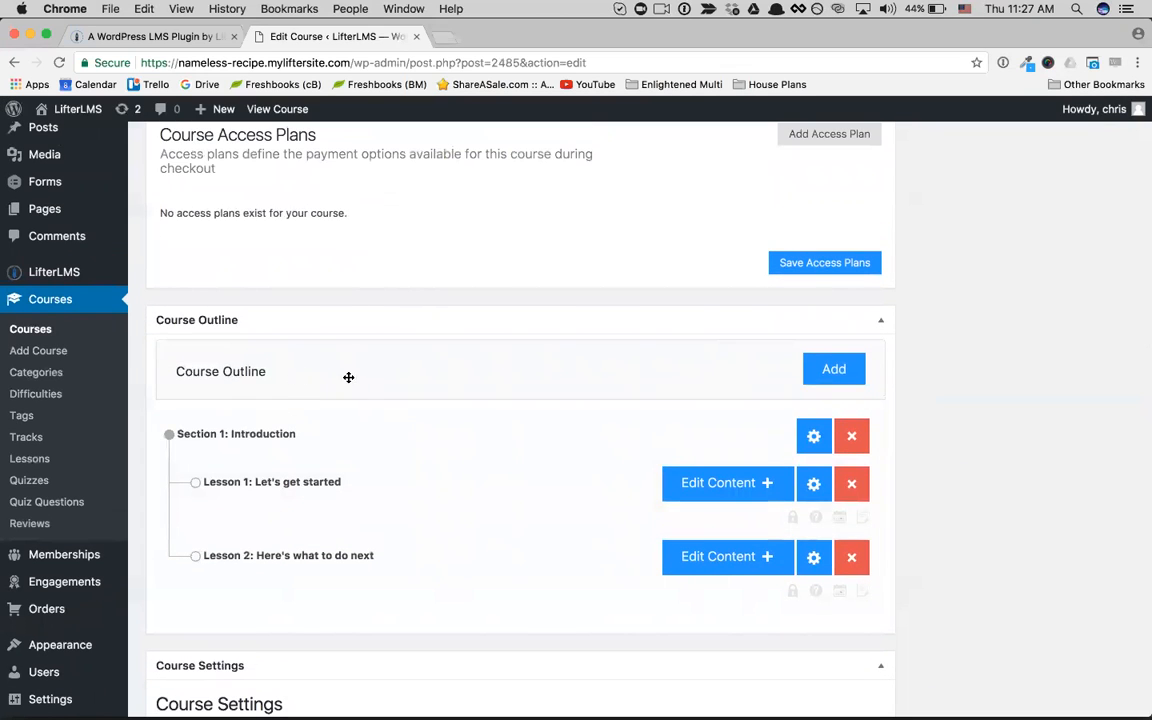
scroll(440, 388, up, 1)
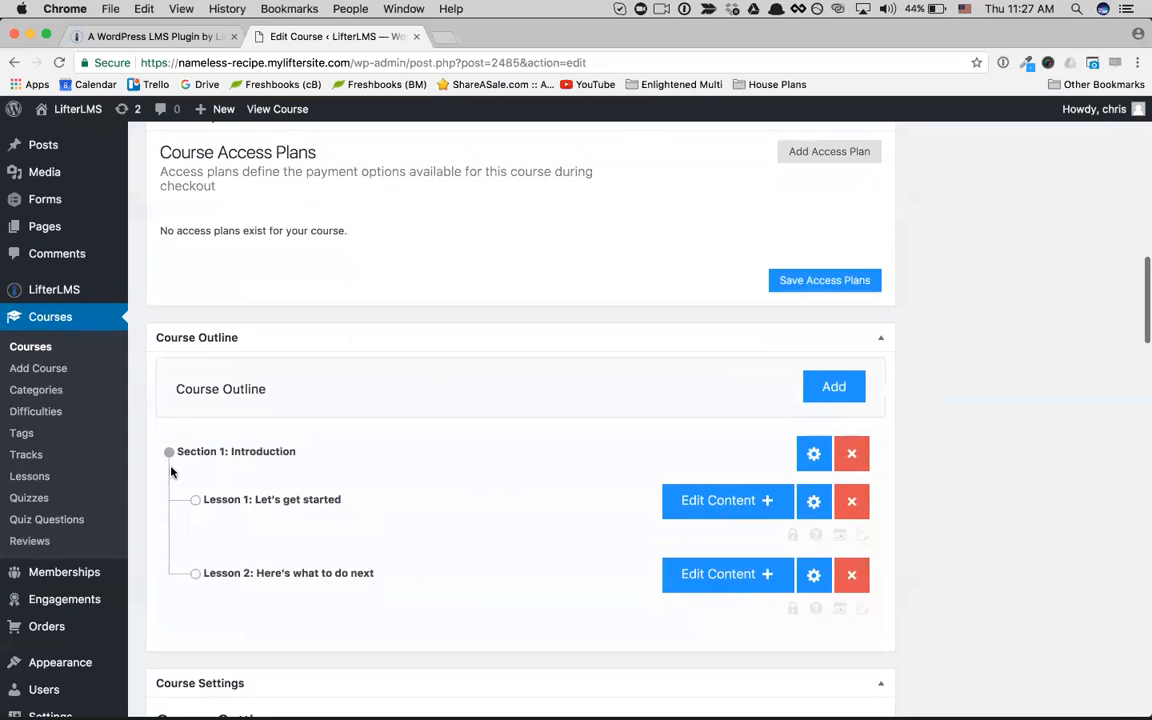
scroll(269, 511, up, 15)
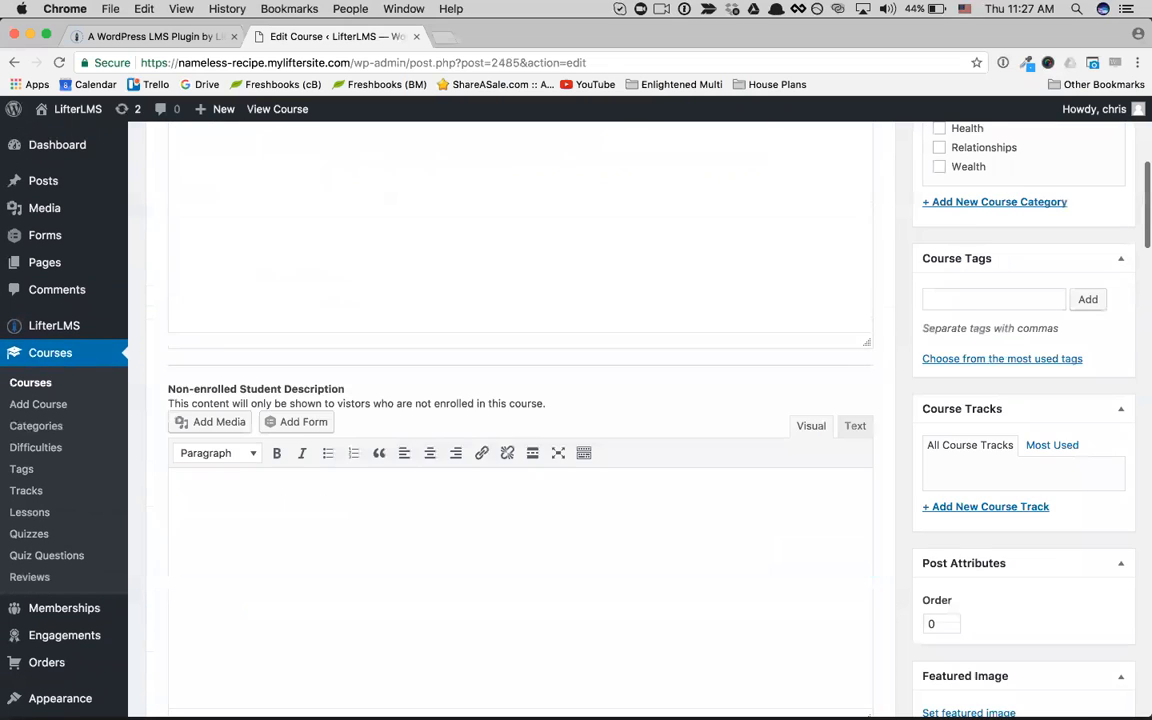
click(1098, 418)
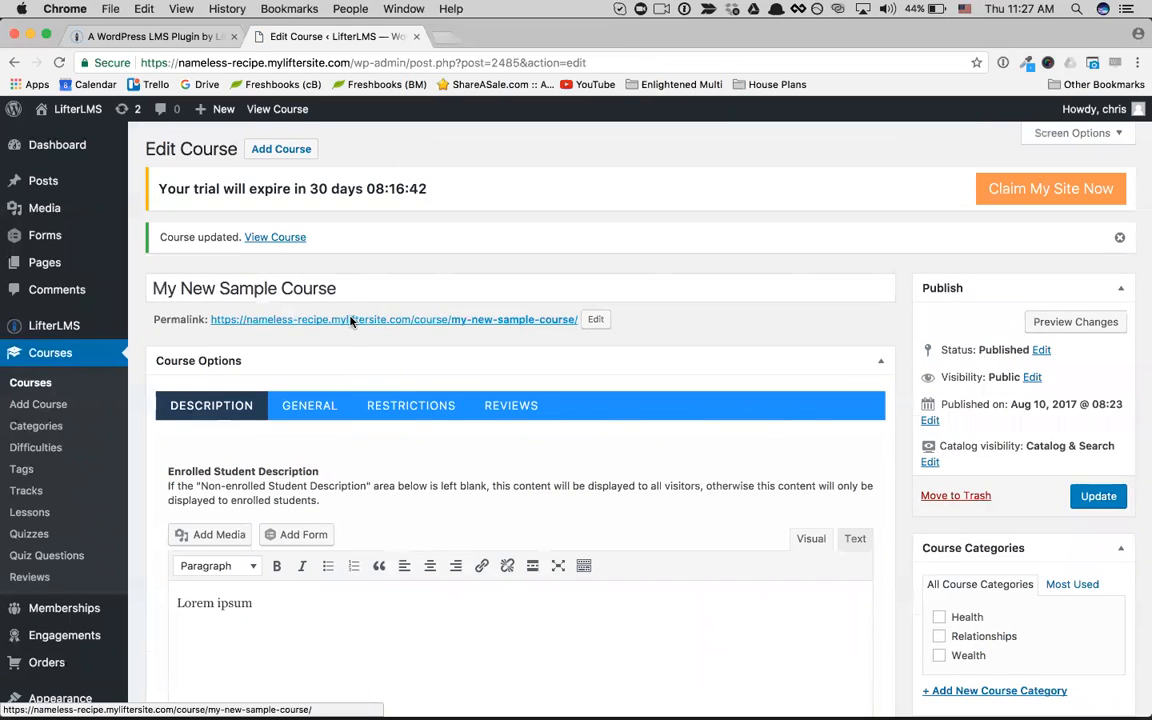
Step: View the course's public page, look through the "Let's get started" lesson page and return to the course
click(350, 320)
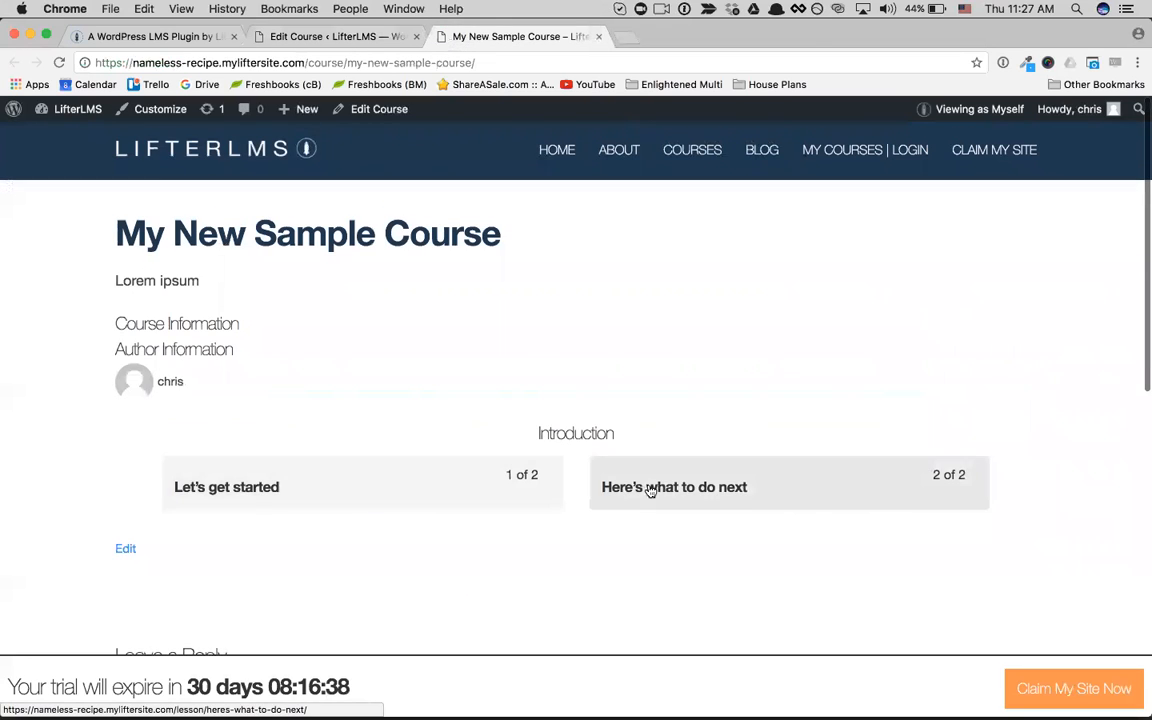
click(481, 491)
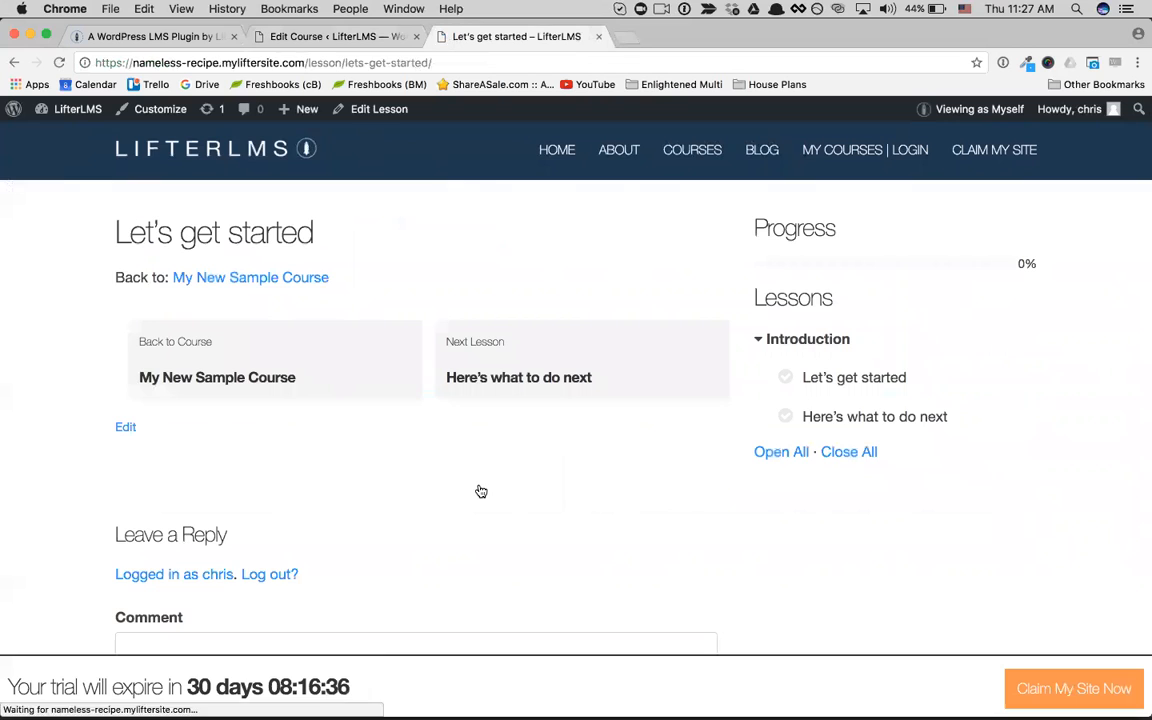
scroll(350, 293, down, 2)
scroll(350, 293, up, 2)
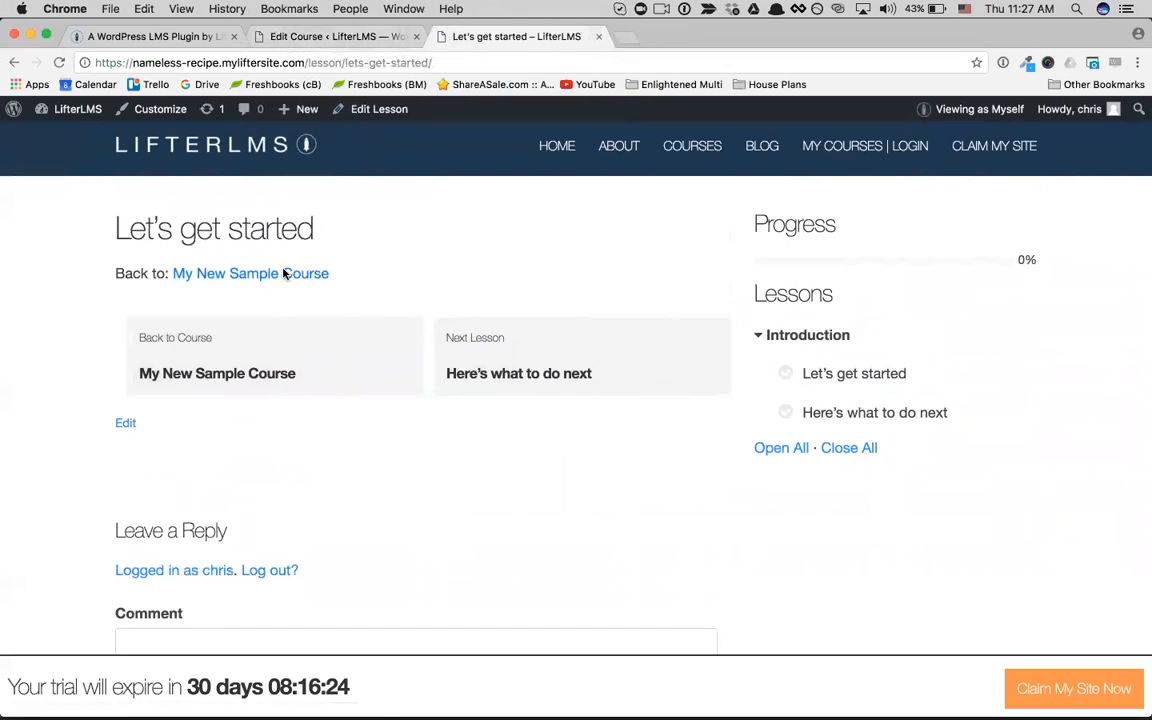
click(244, 332)
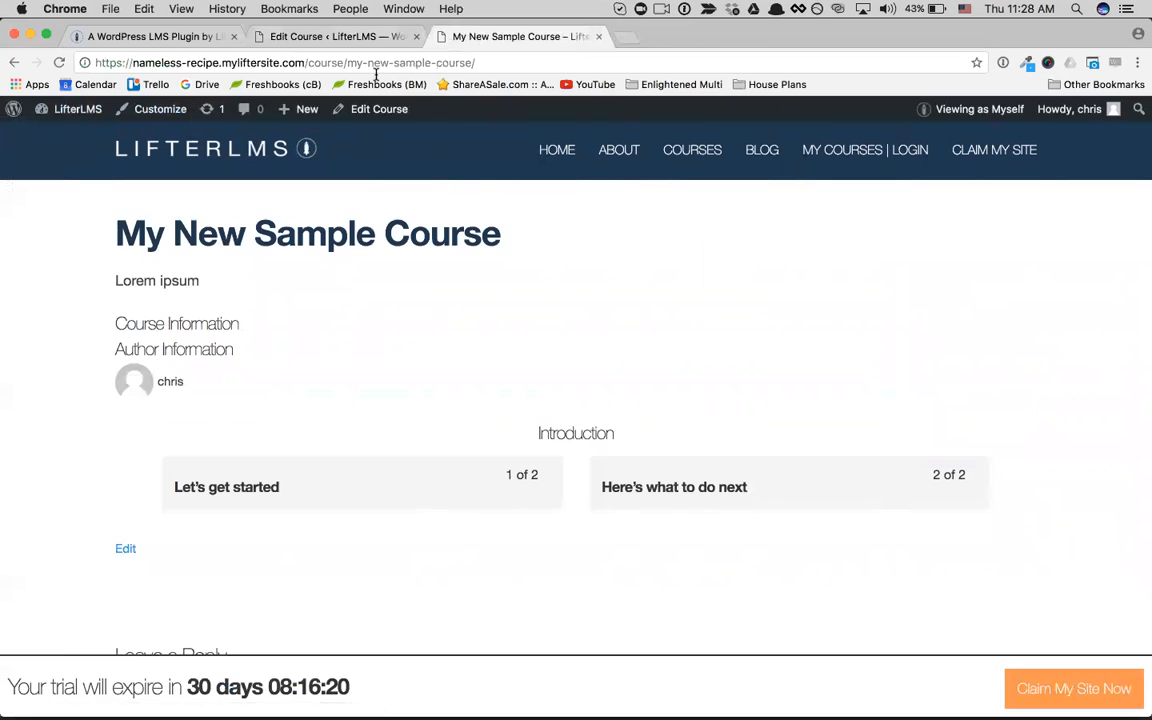
Step: Open the content of the "Let's get started" lesson for editing from the course outline
click(395, 109)
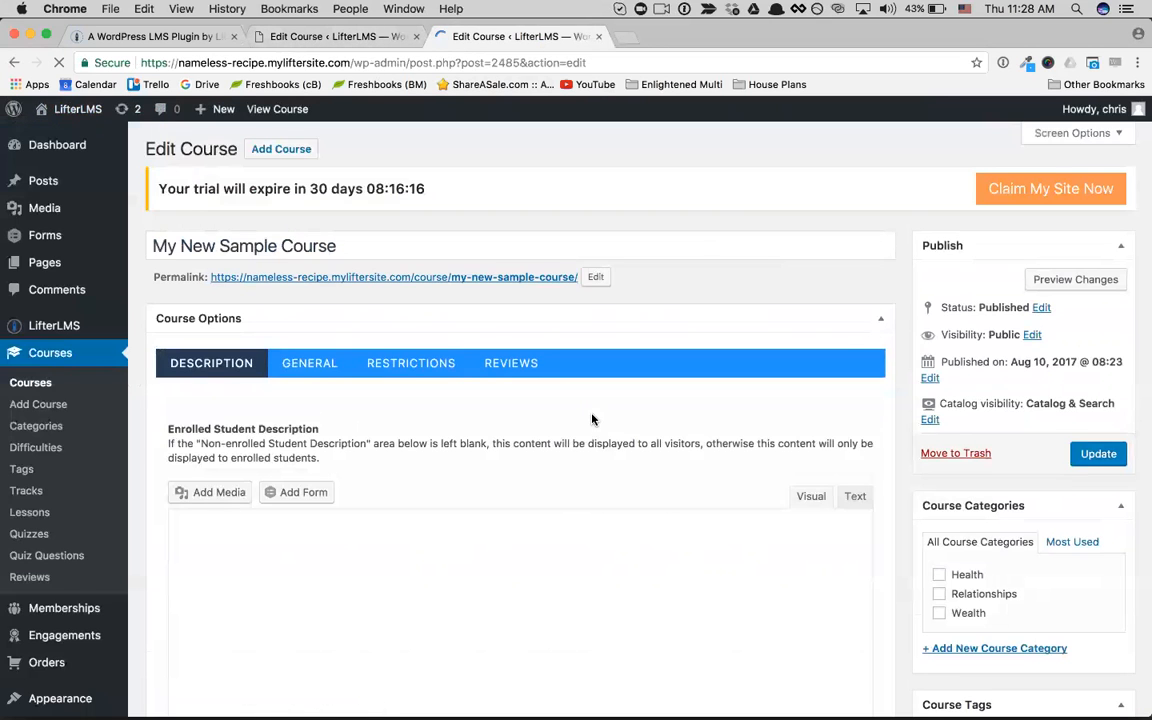
scroll(592, 420, down, 15)
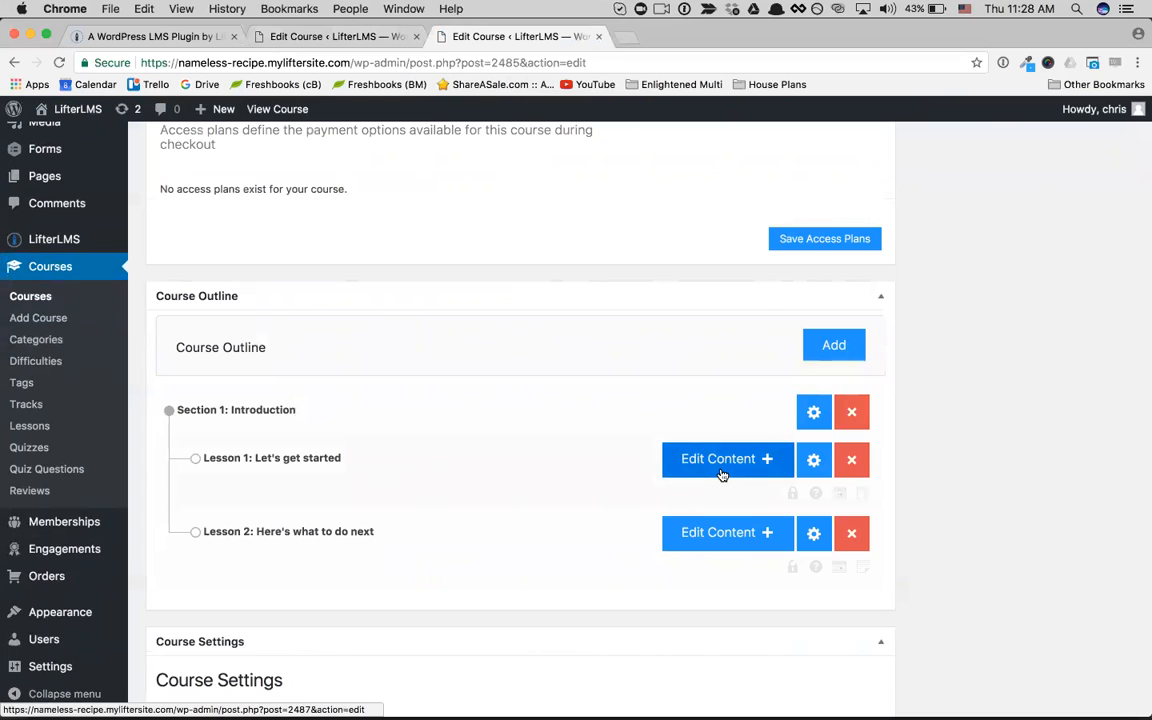
click(722, 472)
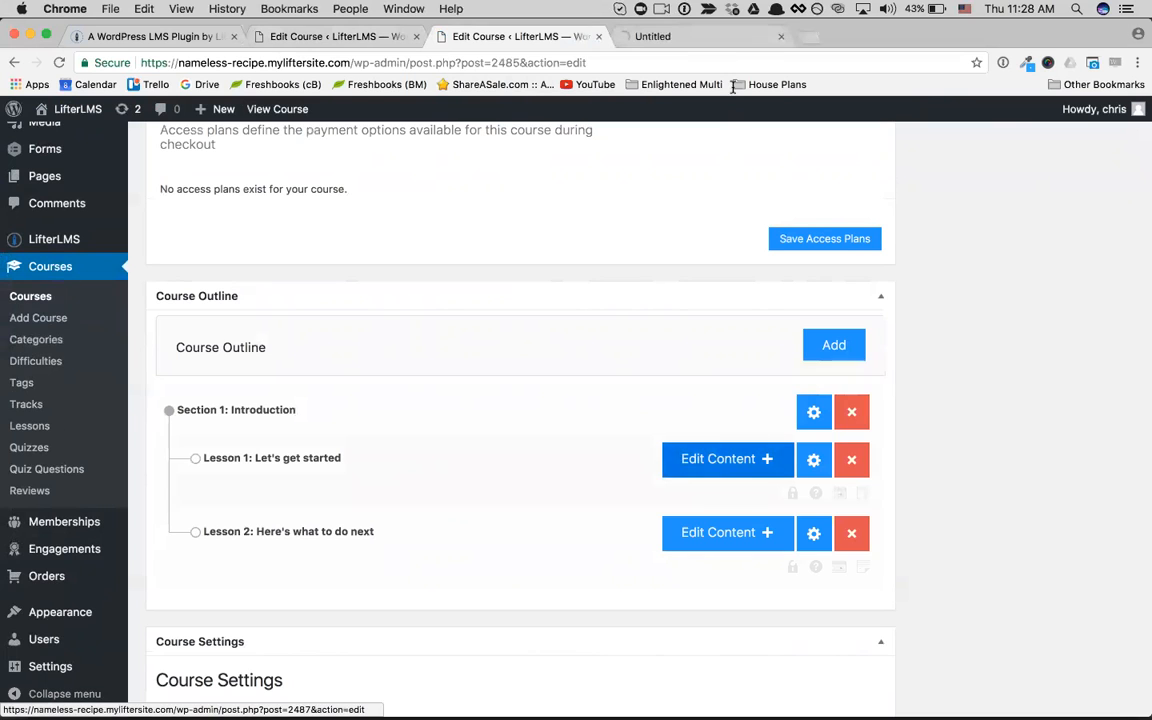
Step: Switch to the "Let's get started" lesson editor and look through its content area and its general, prerequisite, drip and quiz settings
click(712, 37)
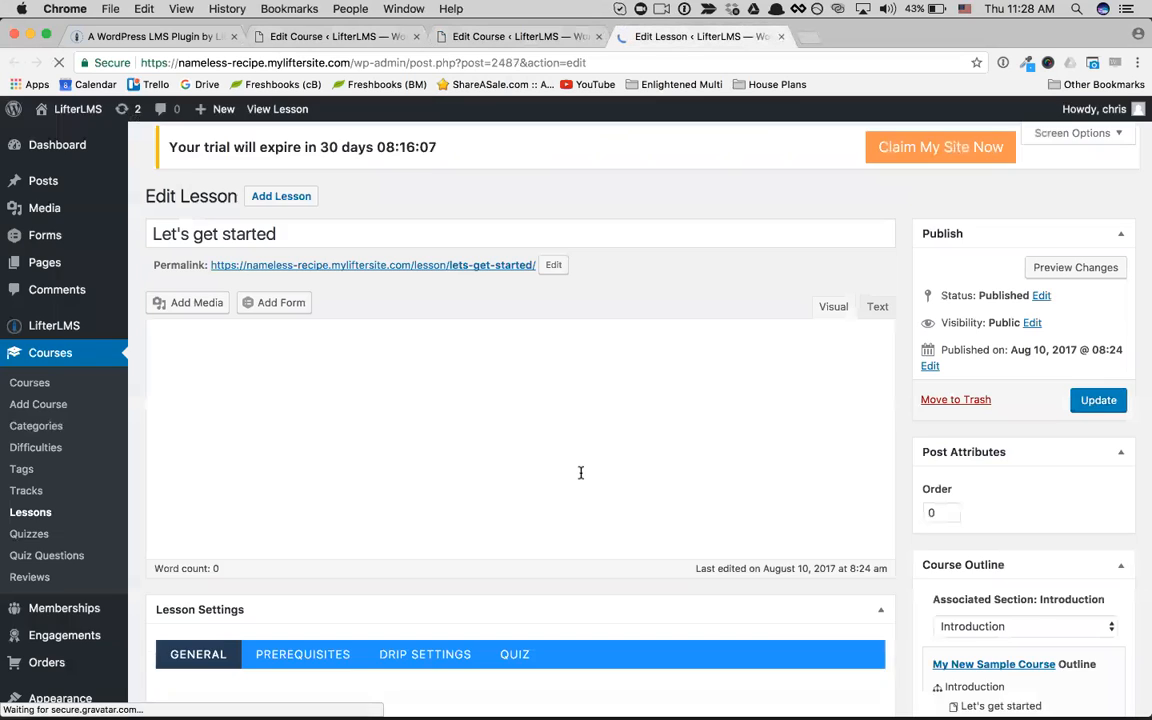
scroll(580, 472, down, 4)
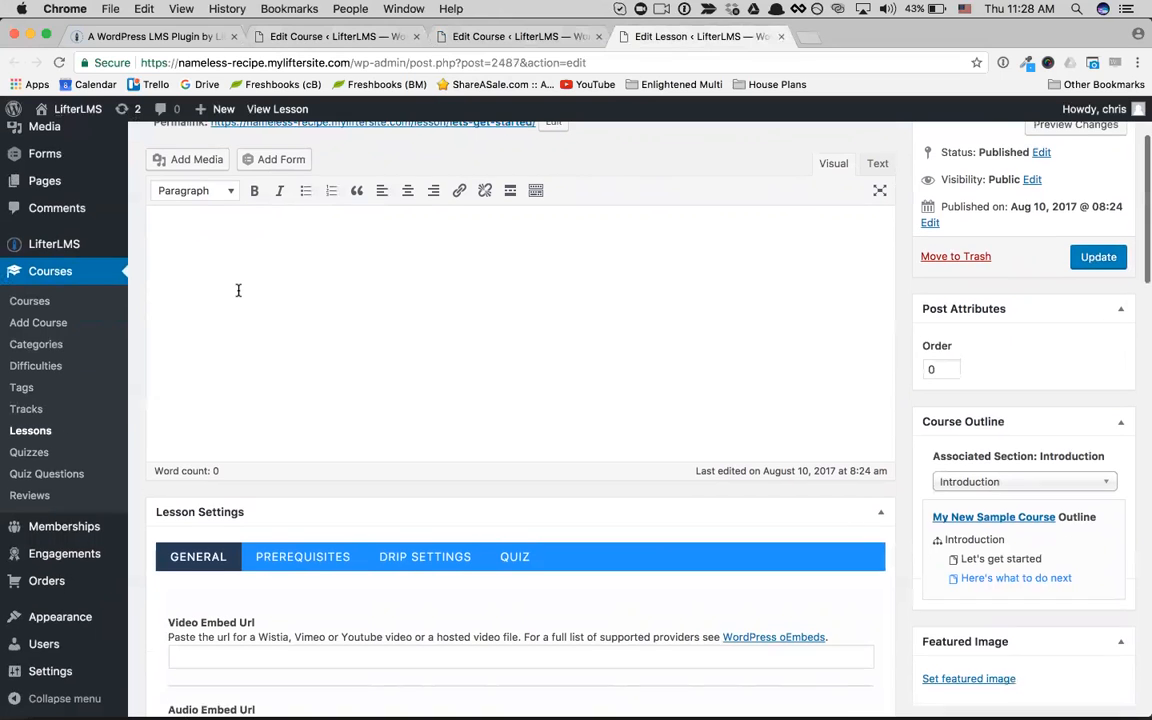
scroll(238, 290, up, 2)
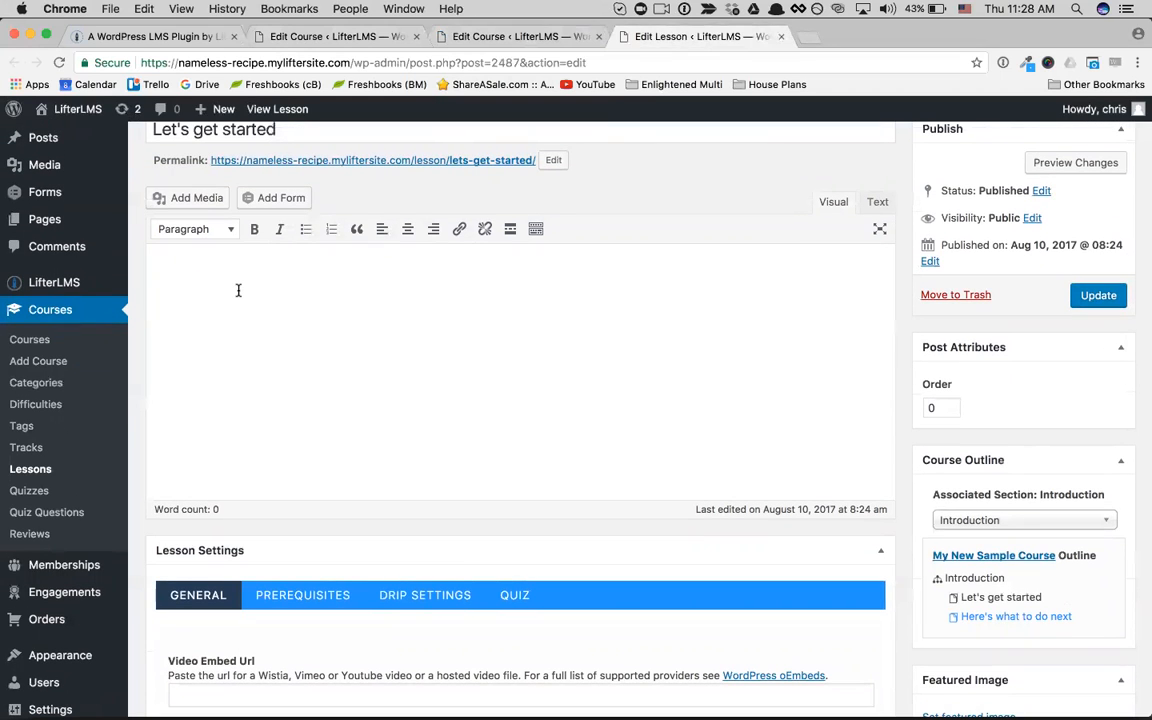
scroll(238, 290, down, 10)
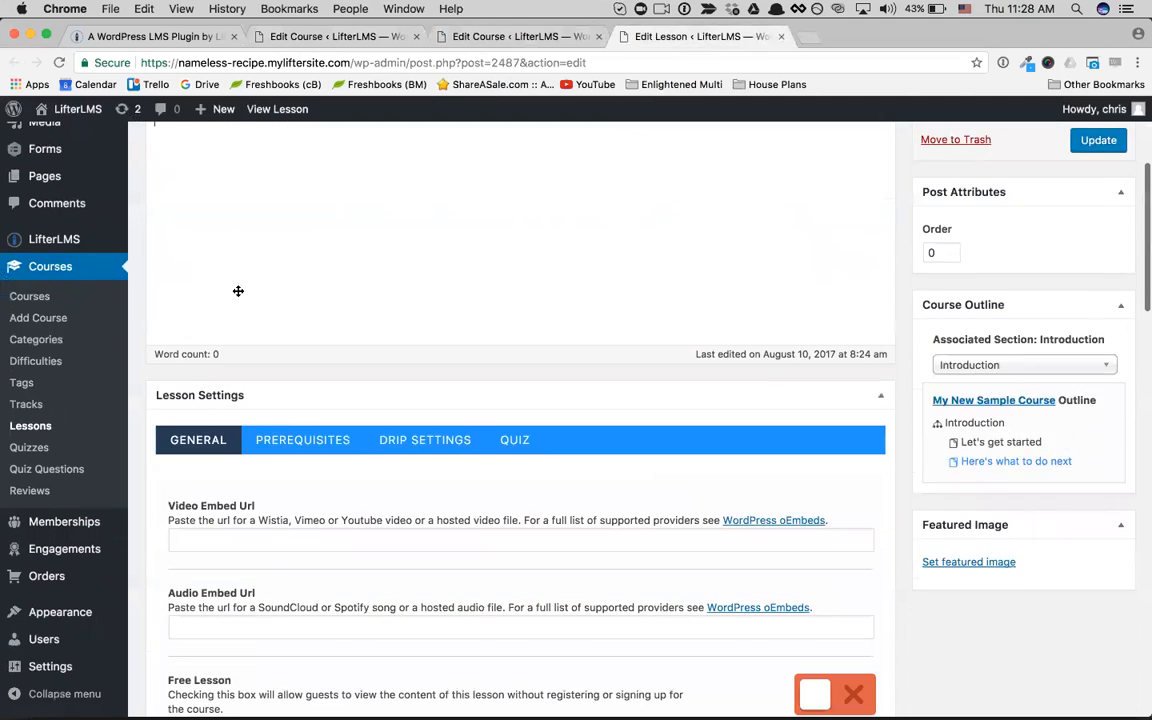
scroll(334, 357, down, 2)
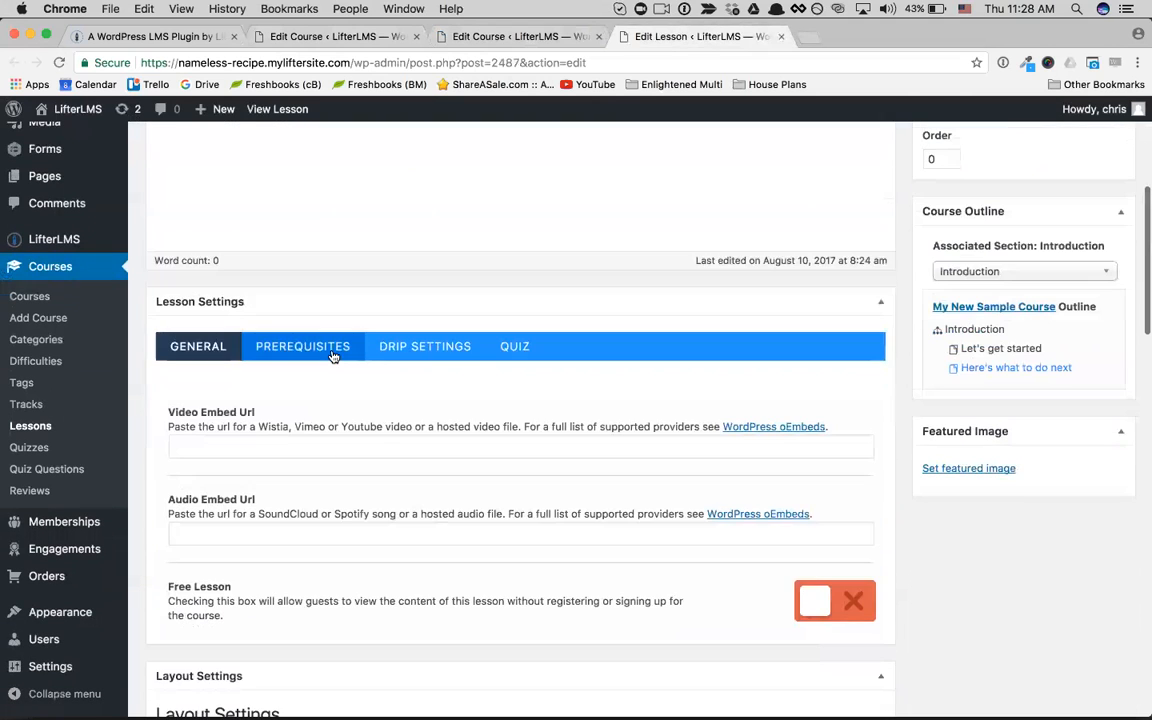
click(334, 357)
click(419, 352)
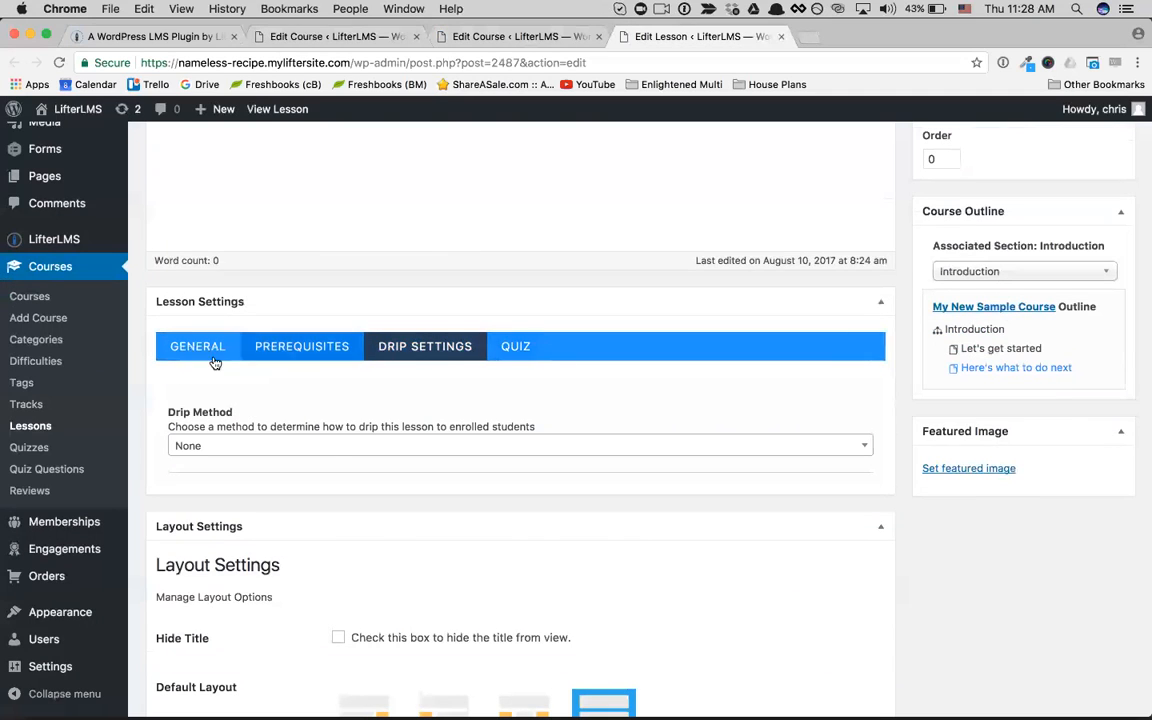
click(309, 344)
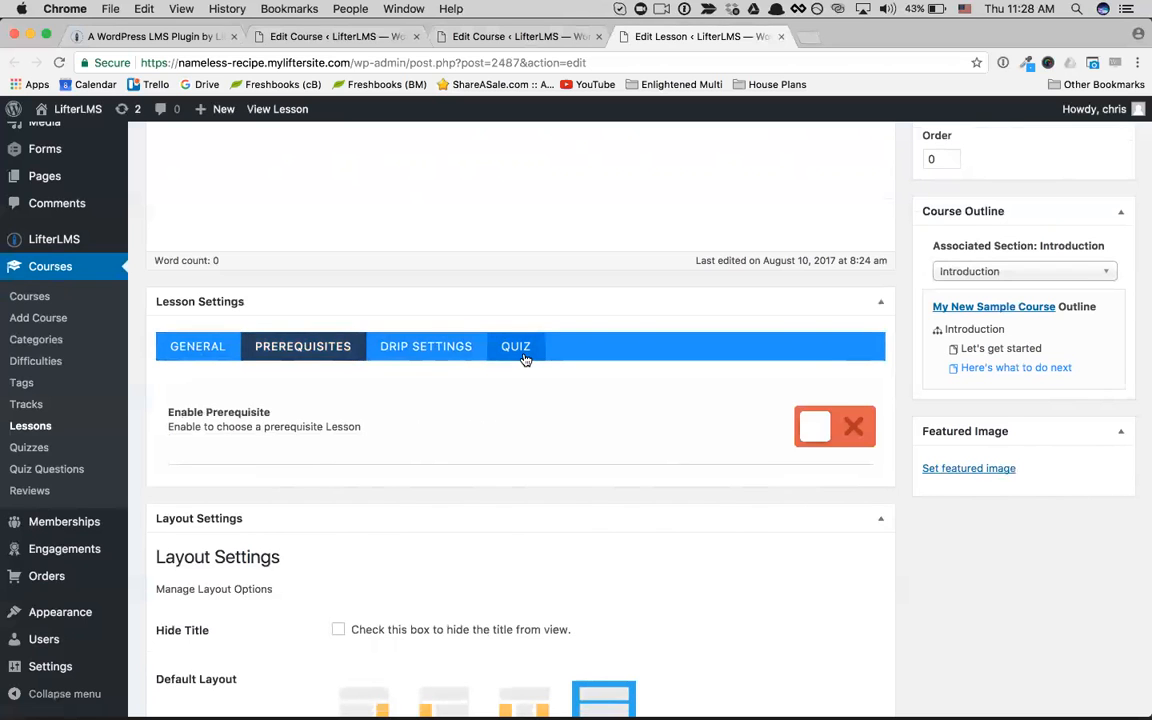
click(524, 359)
scroll(524, 359, up, 5)
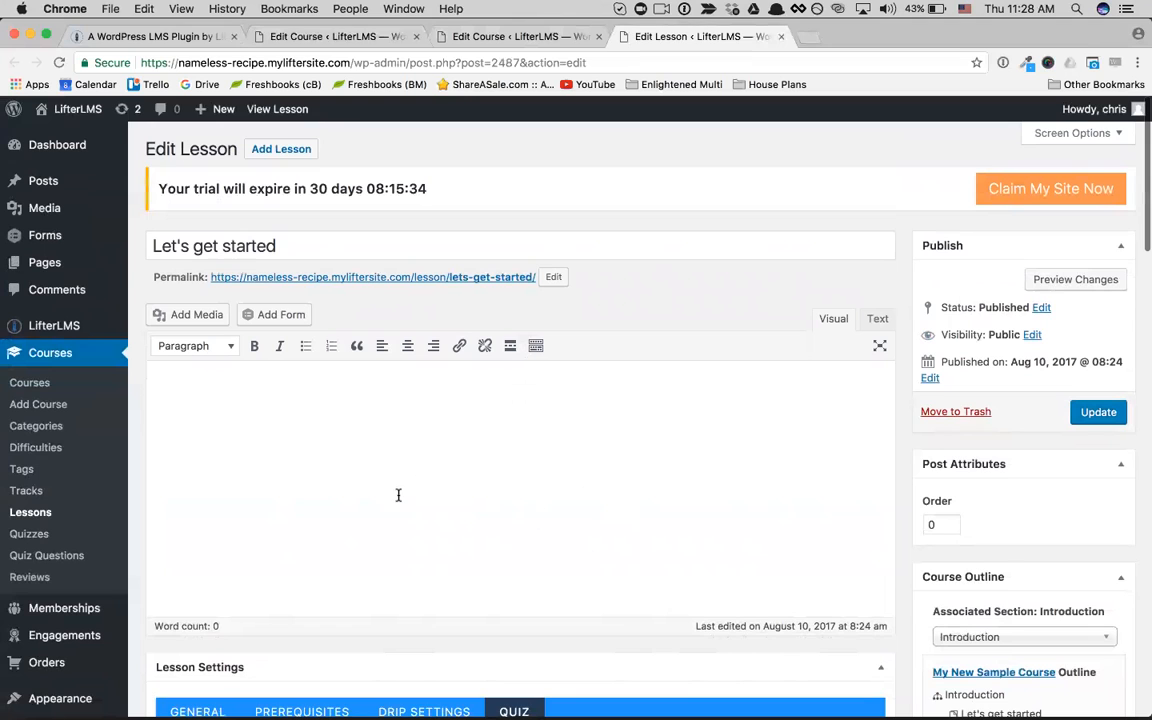
Step: Return to editing My New Sample Course and look through its general and restrictions options
click(495, 36)
scroll(443, 294, up, 10)
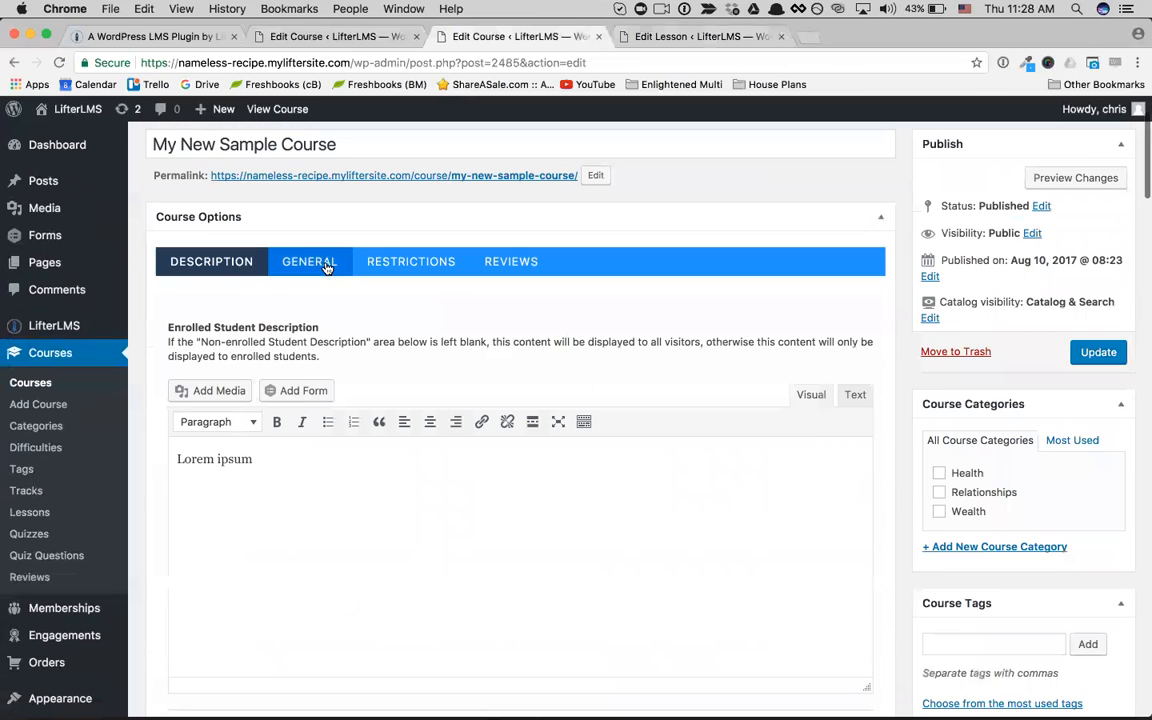
click(300, 262)
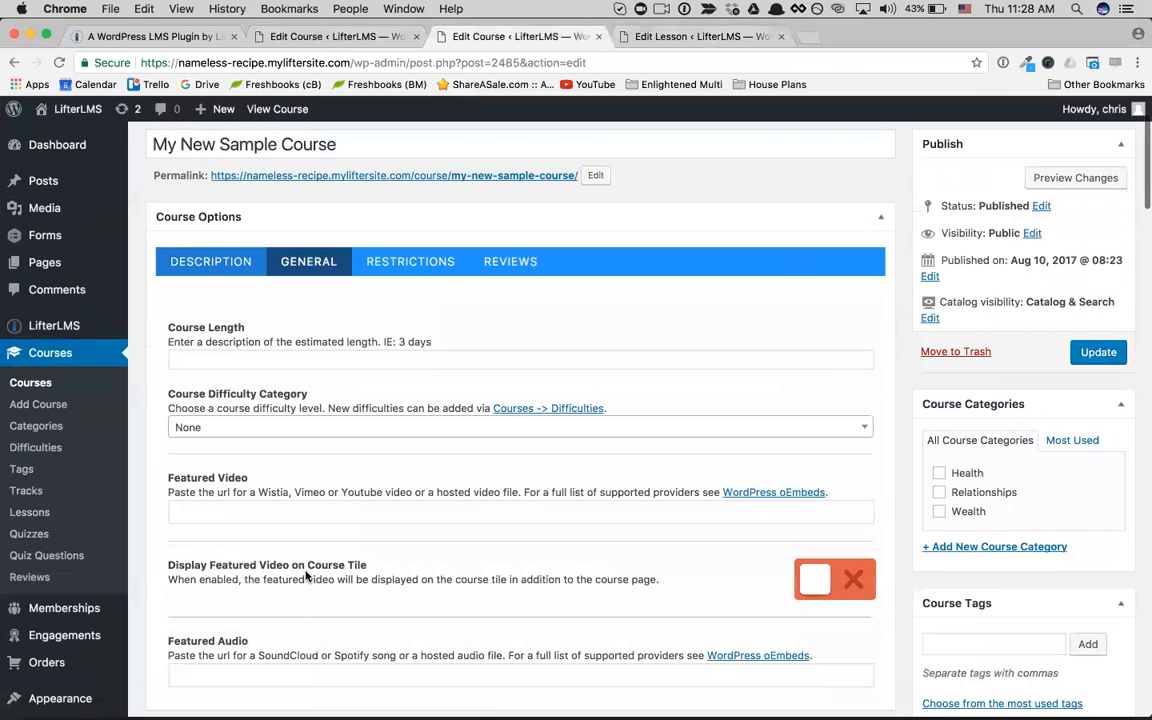
click(412, 266)
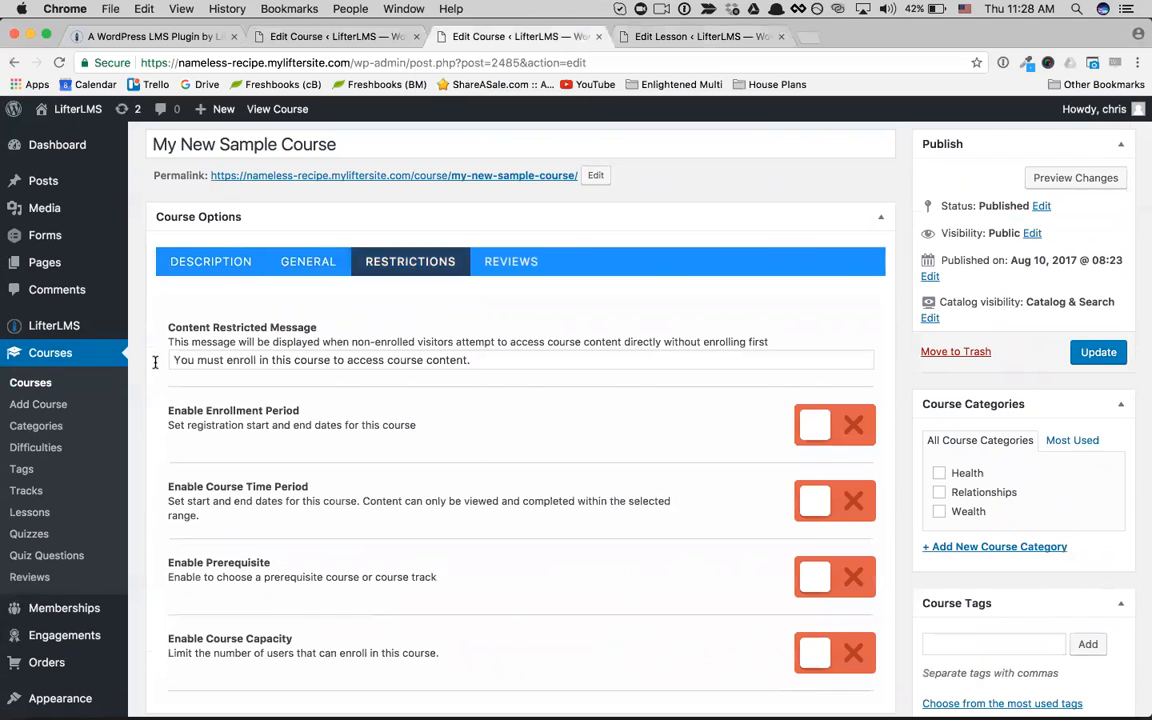
scroll(393, 501, down, 3)
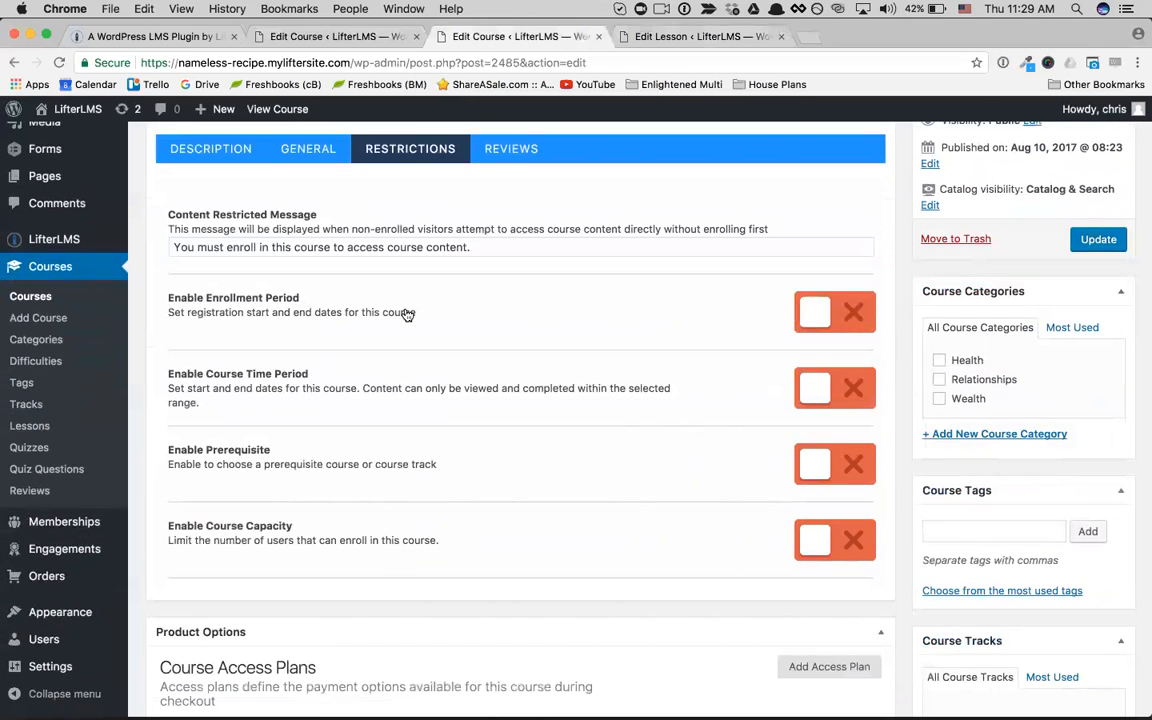
Step: Enable the enrollment period and course time period restrictions and look over their date and message fields
click(826, 331)
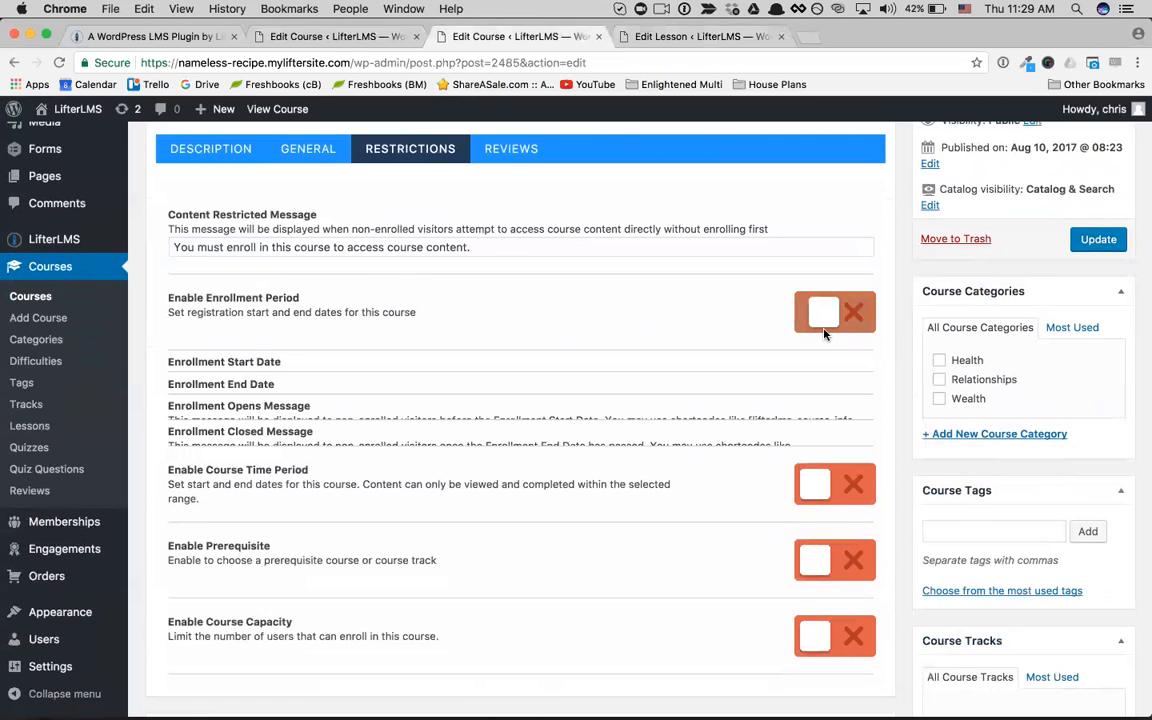
scroll(810, 483, down, 3)
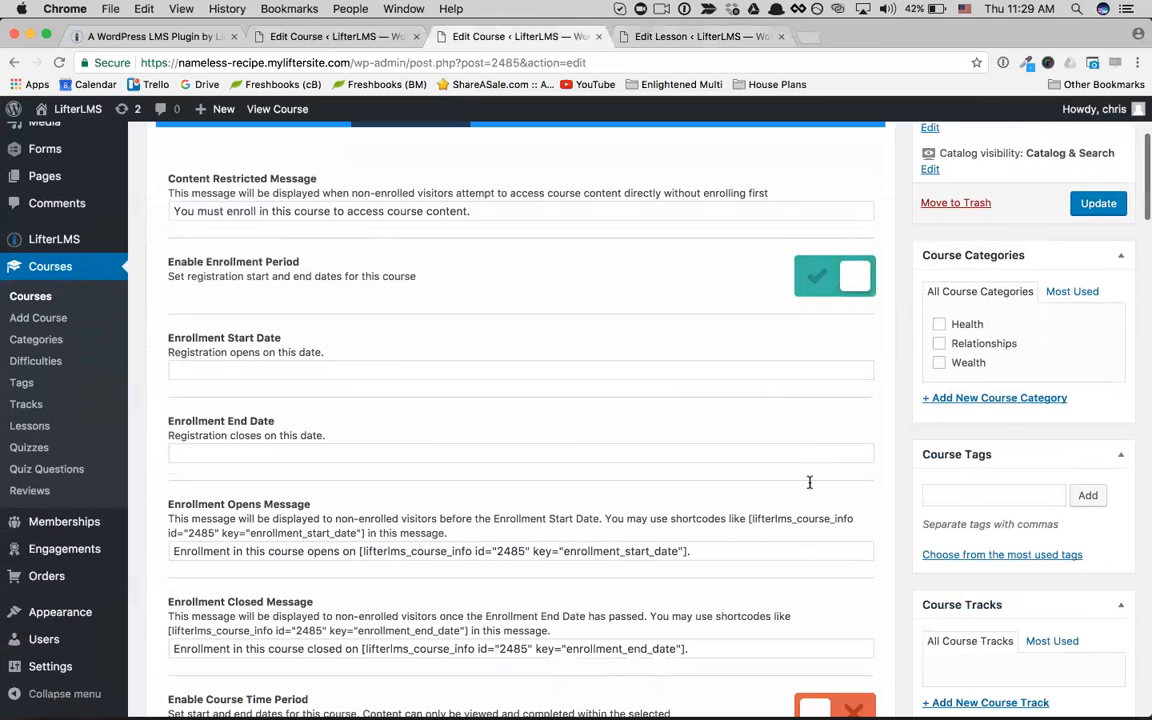
scroll(810, 483, down, 10)
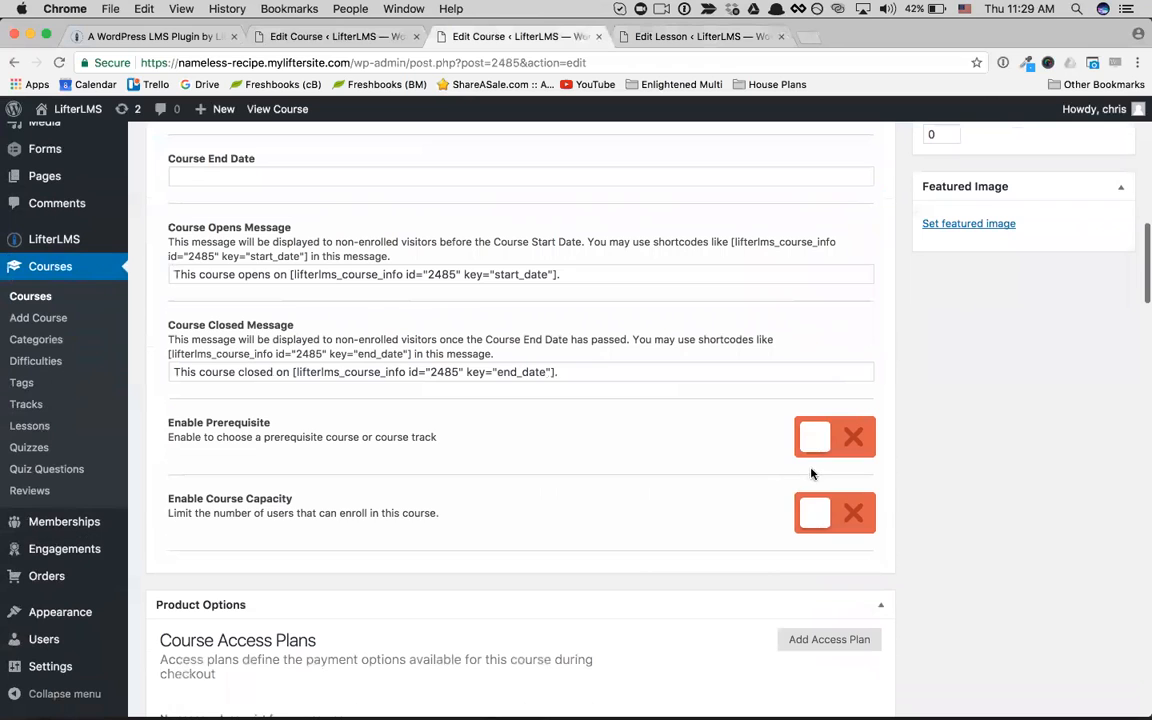
Step: Enable the prerequisite and course capacity restrictions and look over the fields each one offers
click(813, 444)
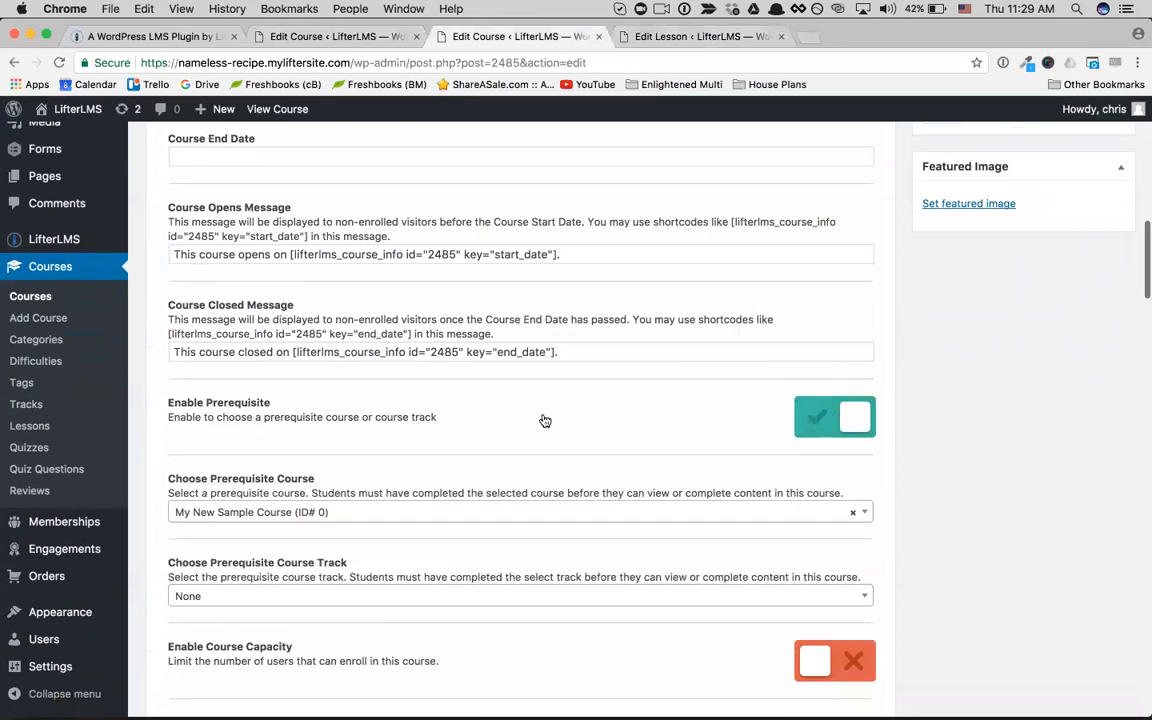
scroll(543, 420, down, 2)
scroll(543, 420, down, 1)
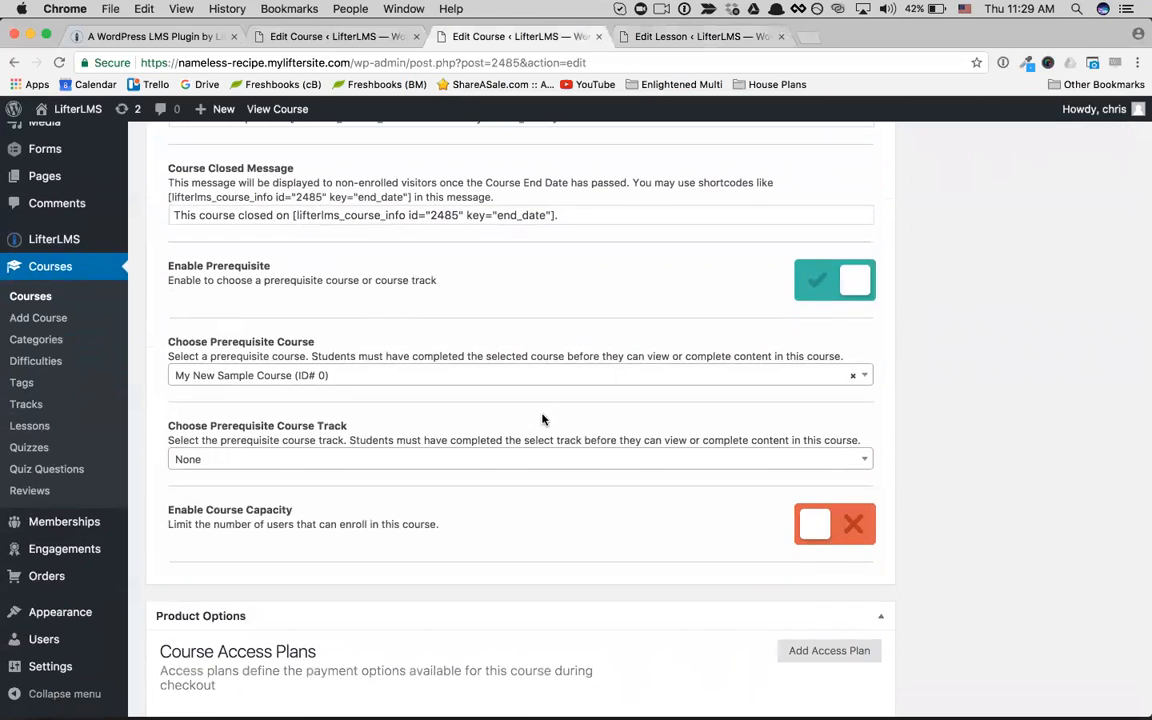
scroll(543, 420, down, 2)
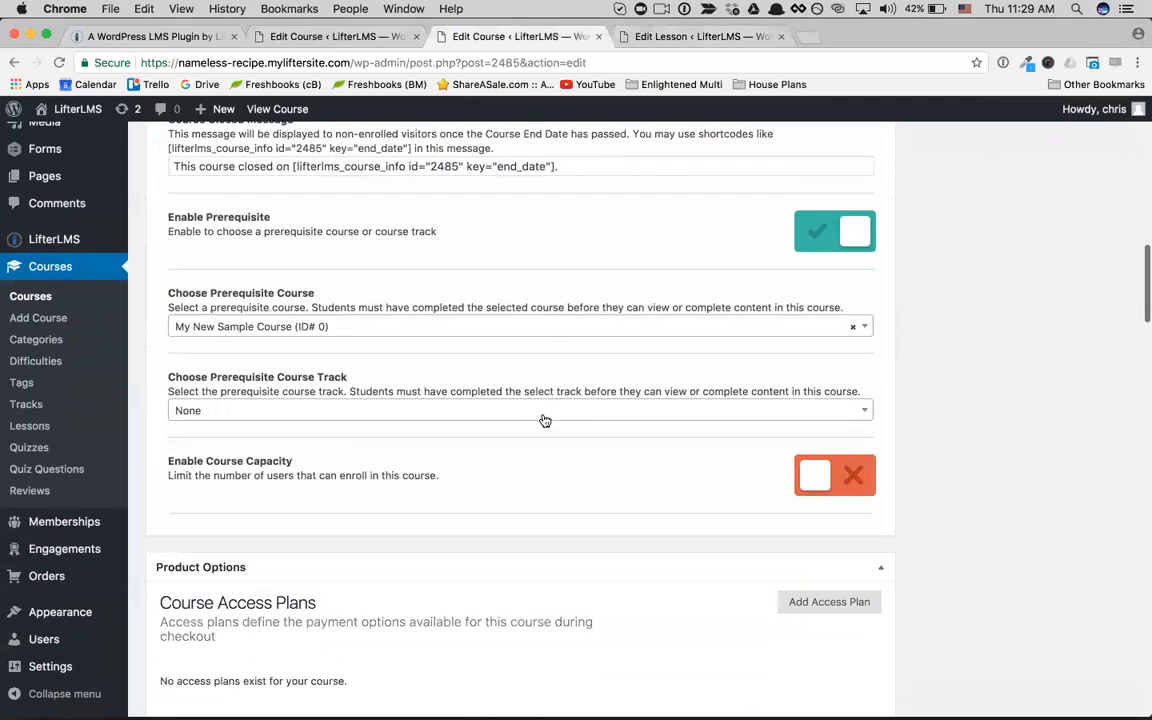
scroll(629, 320, down, 2)
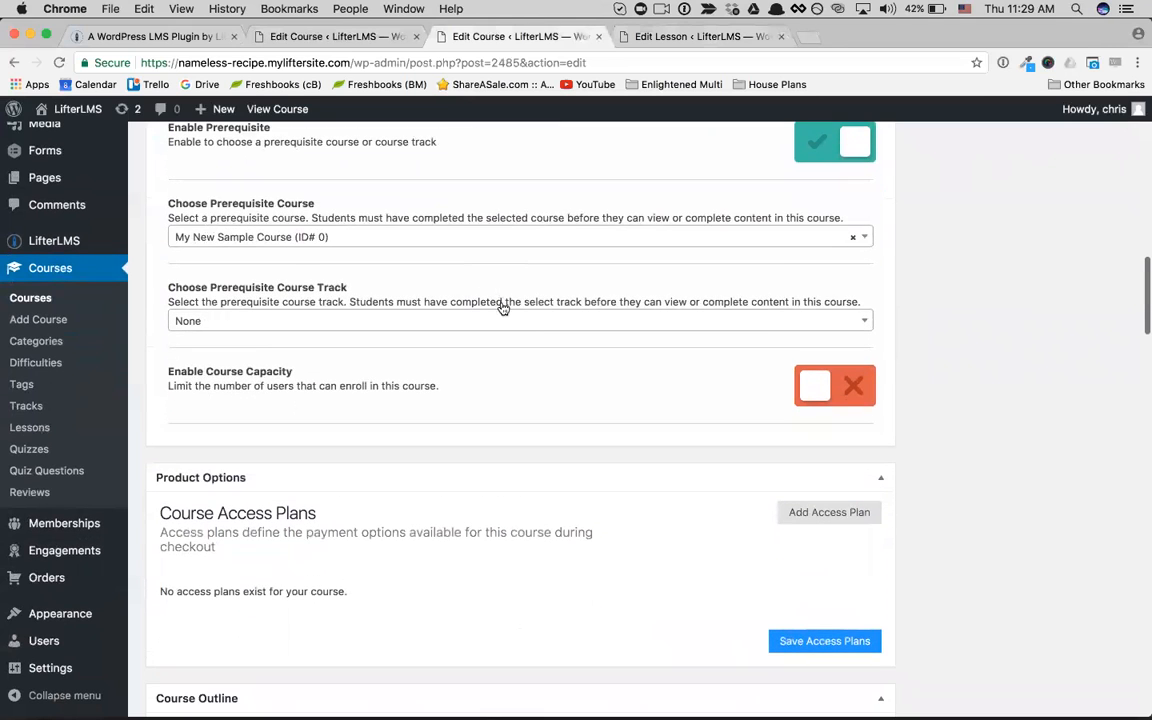
click(815, 405)
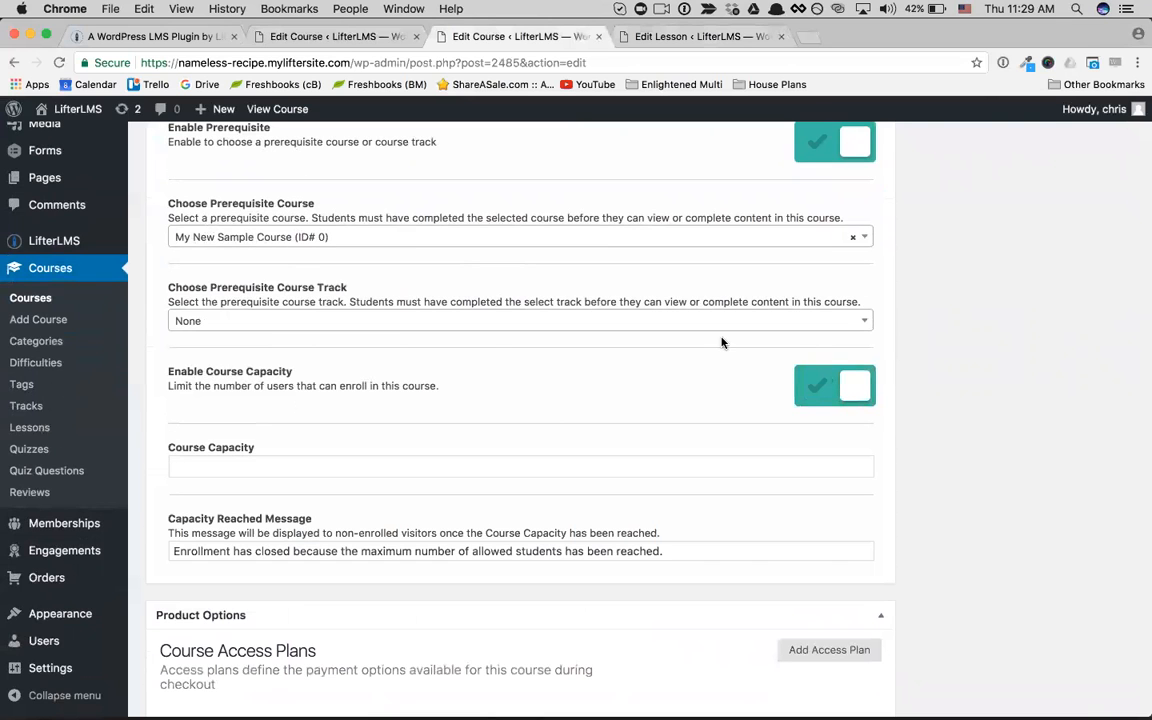
scroll(722, 343, up, 8)
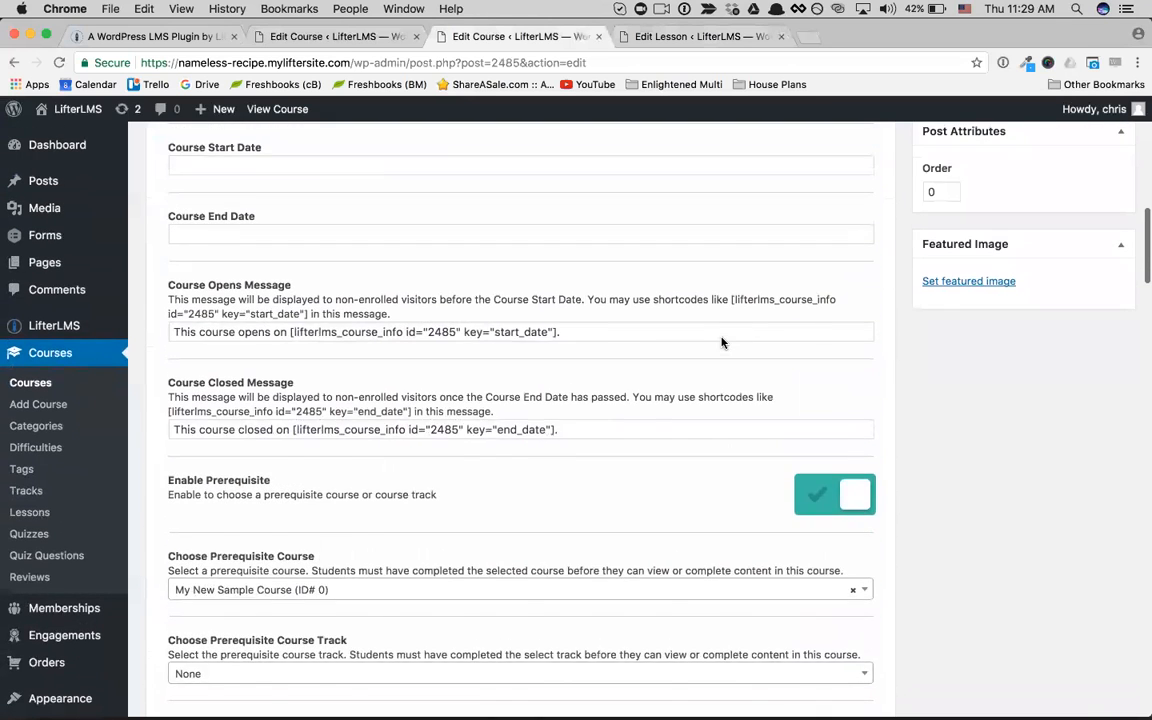
scroll(722, 343, up, 15)
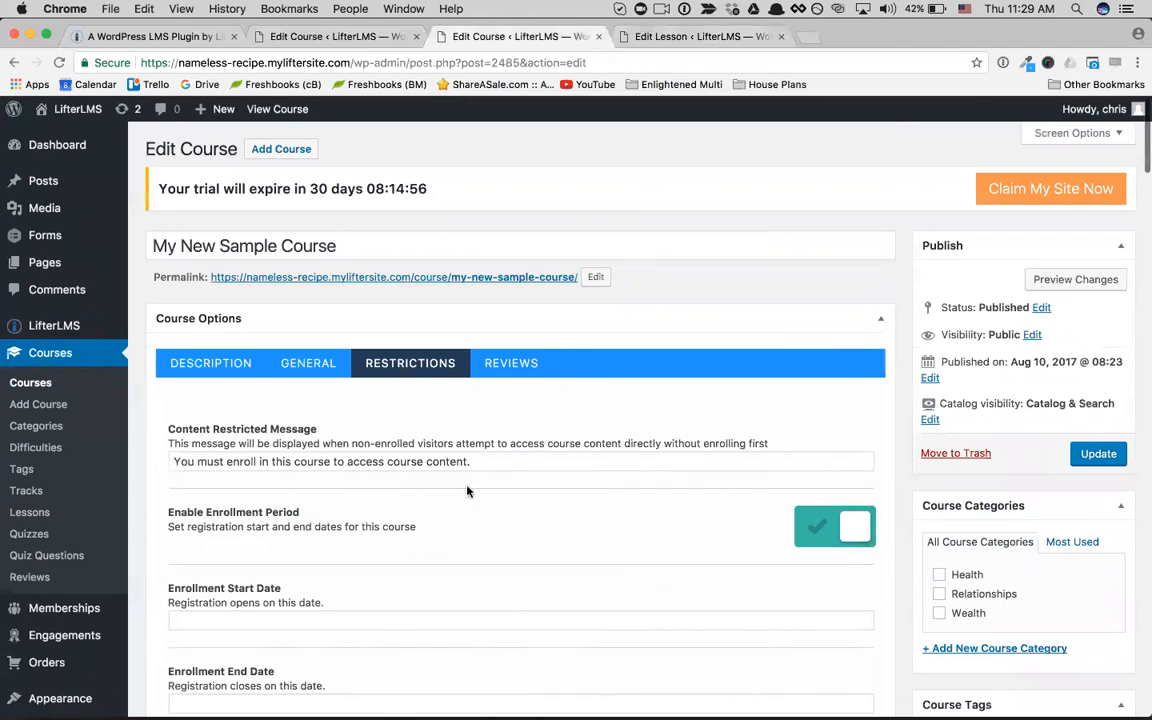
Step: Open the LifterLMS settings and look through the general, courses and memberships settings
mouse_move(62, 330)
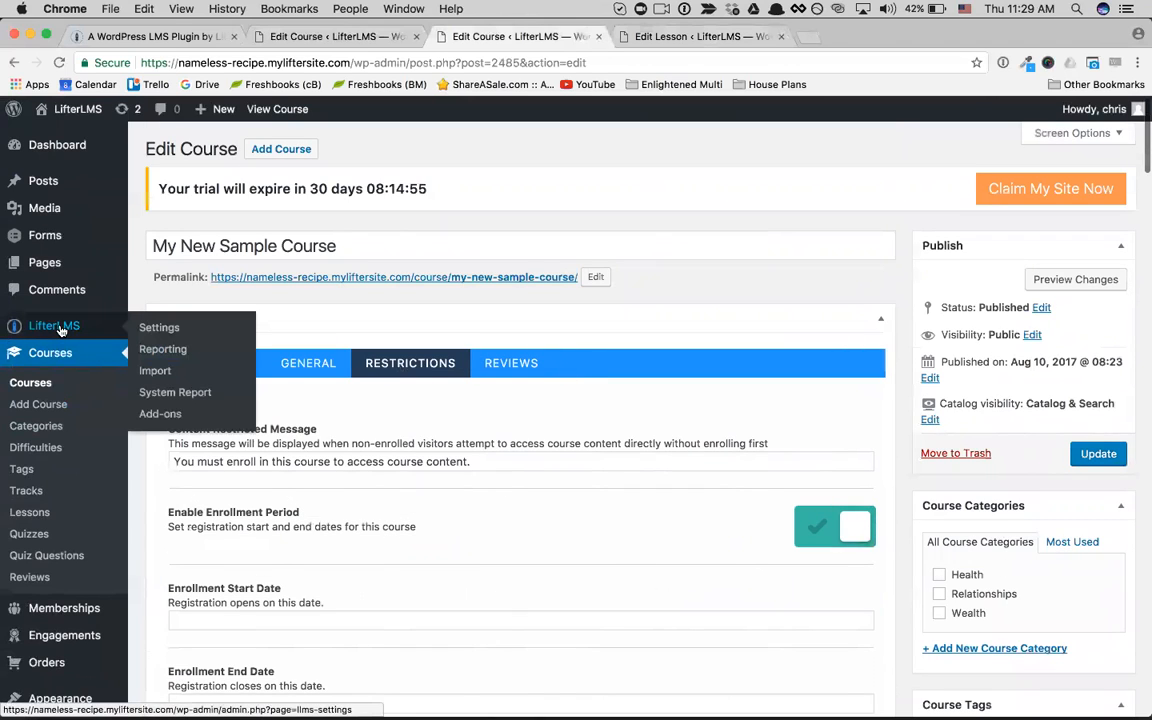
click(151, 331)
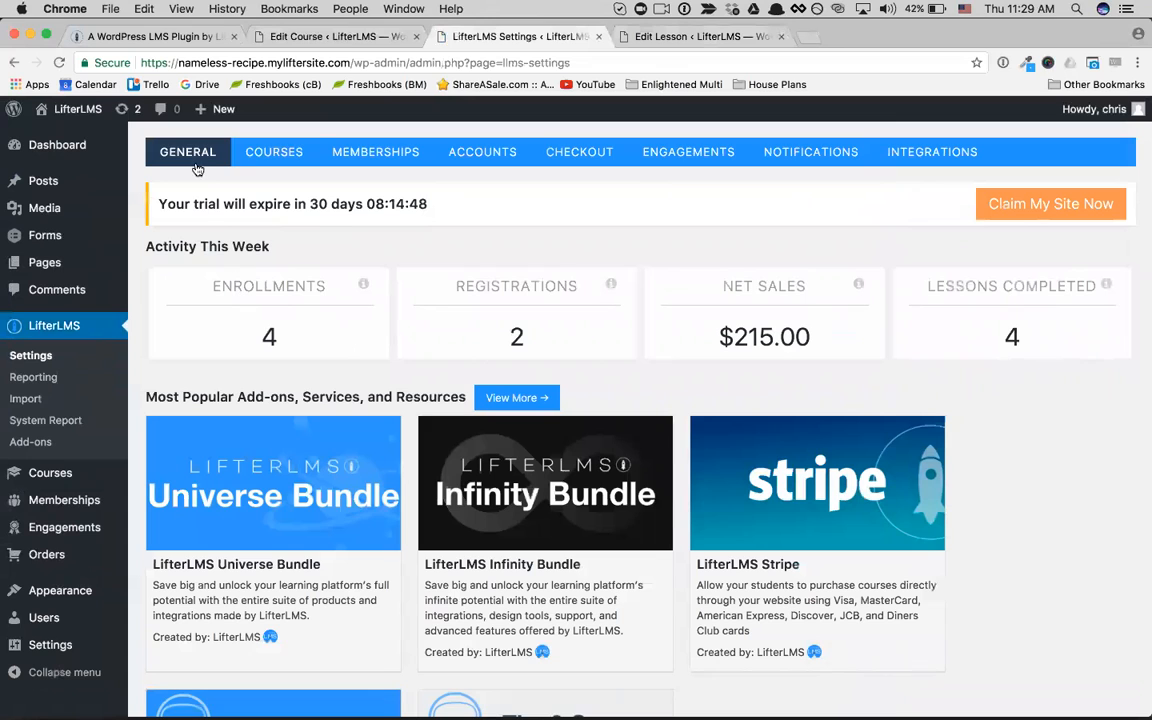
click(260, 151)
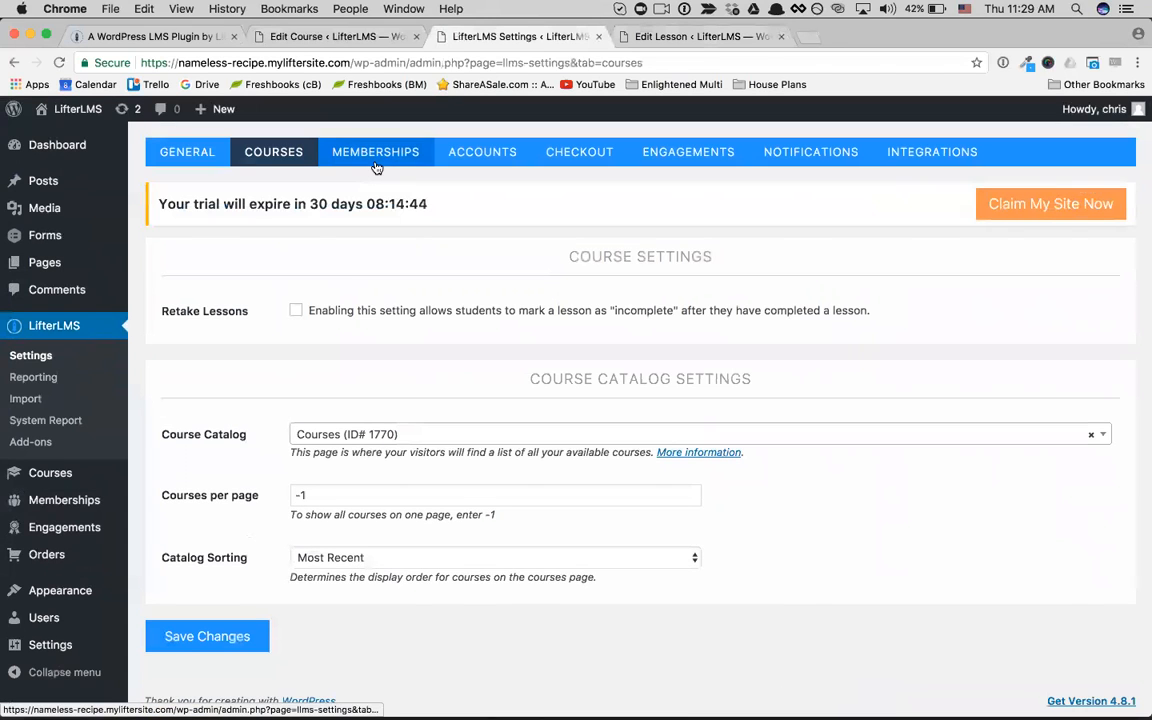
click(376, 165)
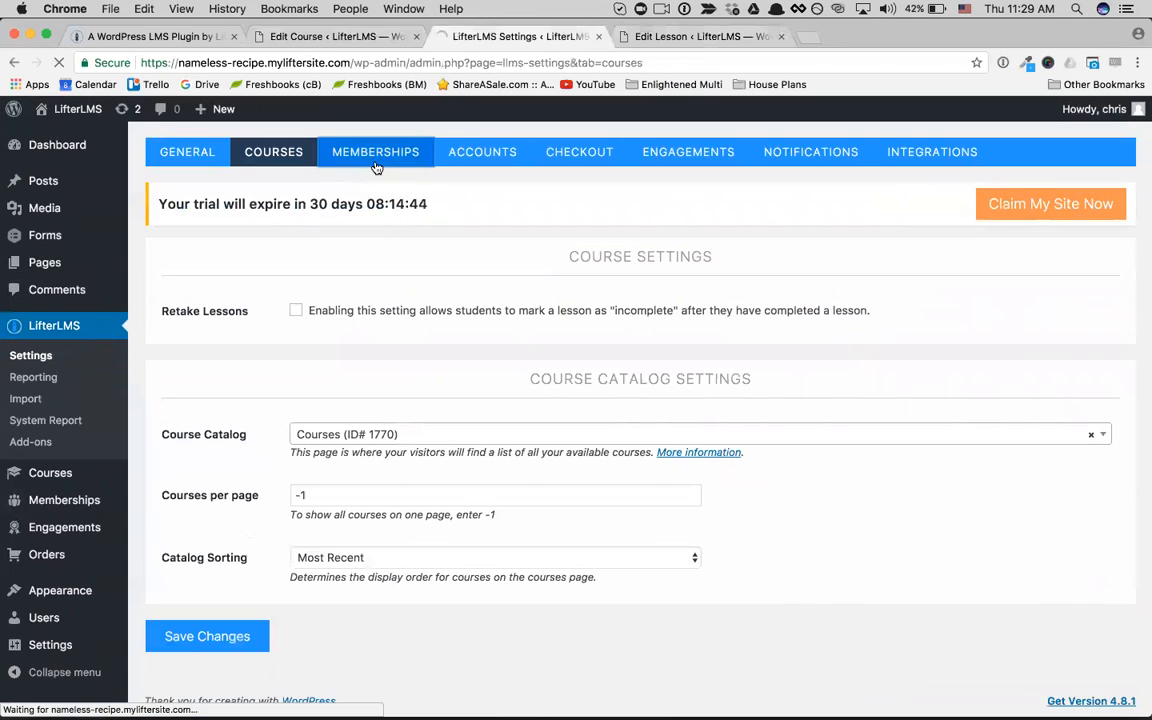
Step: Examine the LifterLMS account dashboard and user information options, and view the checkout settings
click(480, 152)
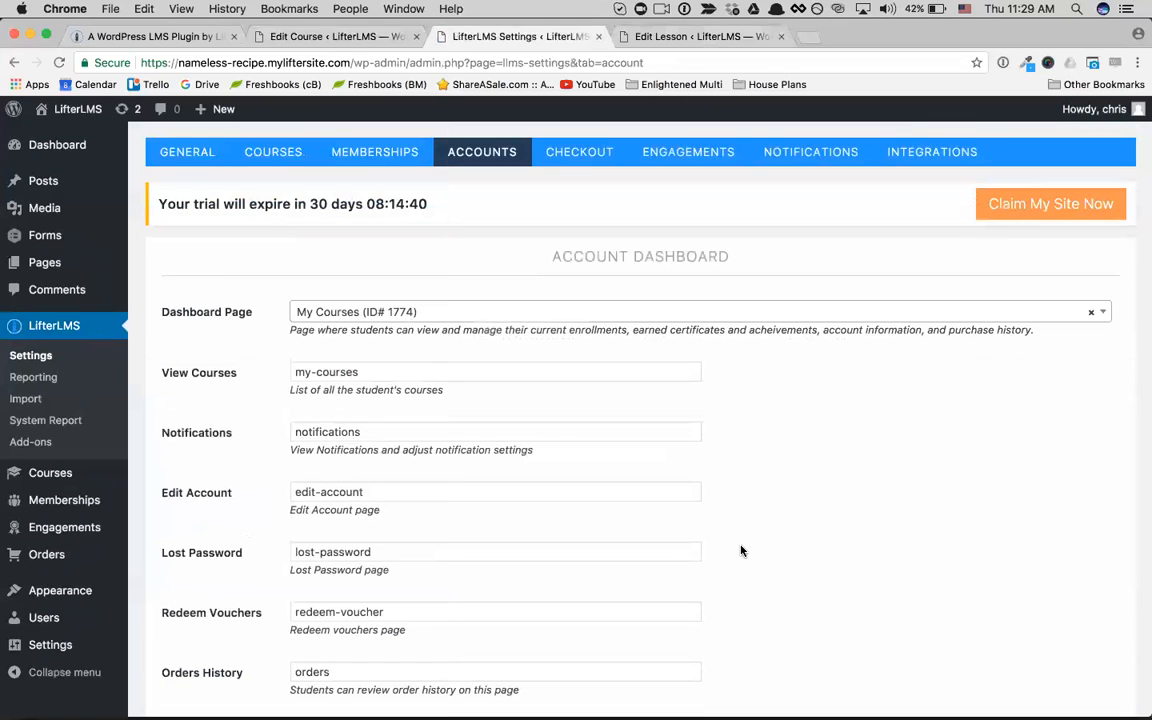
scroll(741, 551, down, 5)
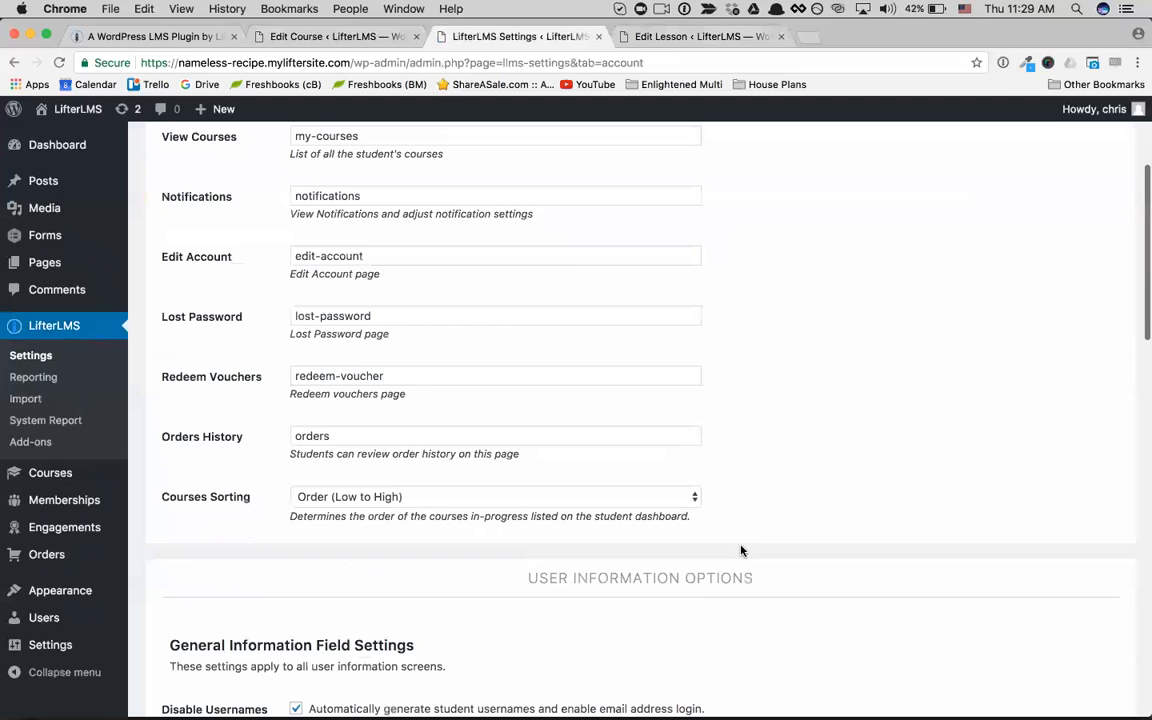
scroll(741, 551, down, 2)
scroll(741, 551, down, 11)
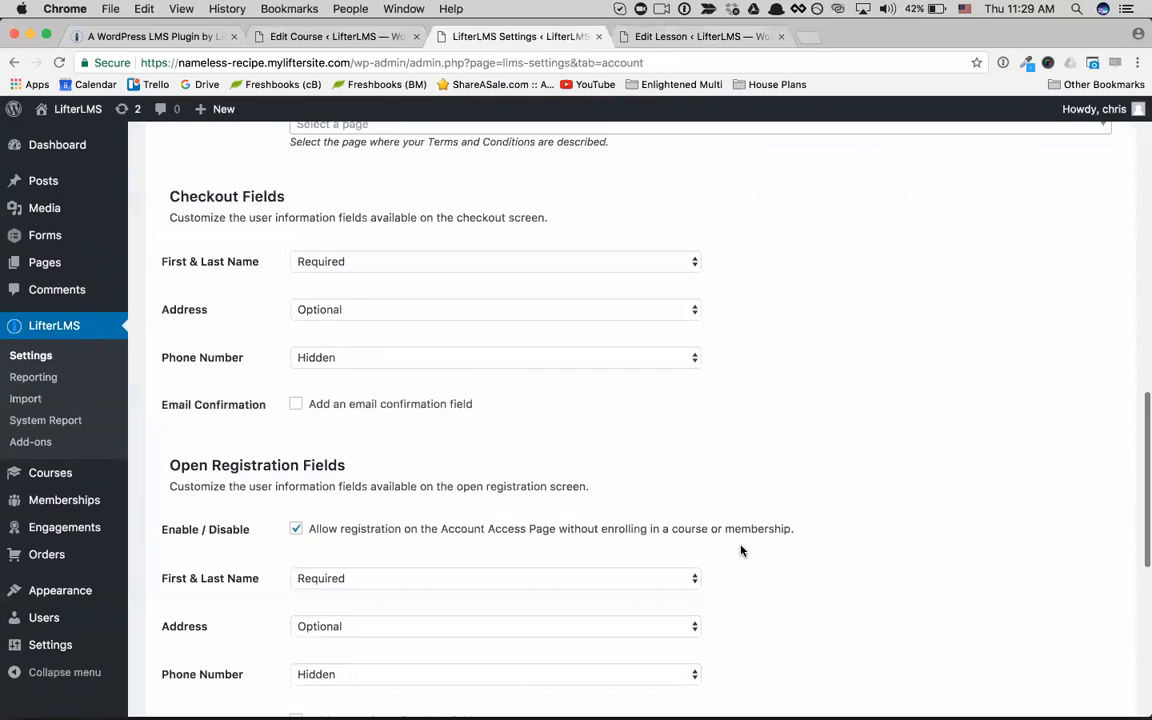
scroll(741, 551, up, 3)
scroll(741, 551, up, 15)
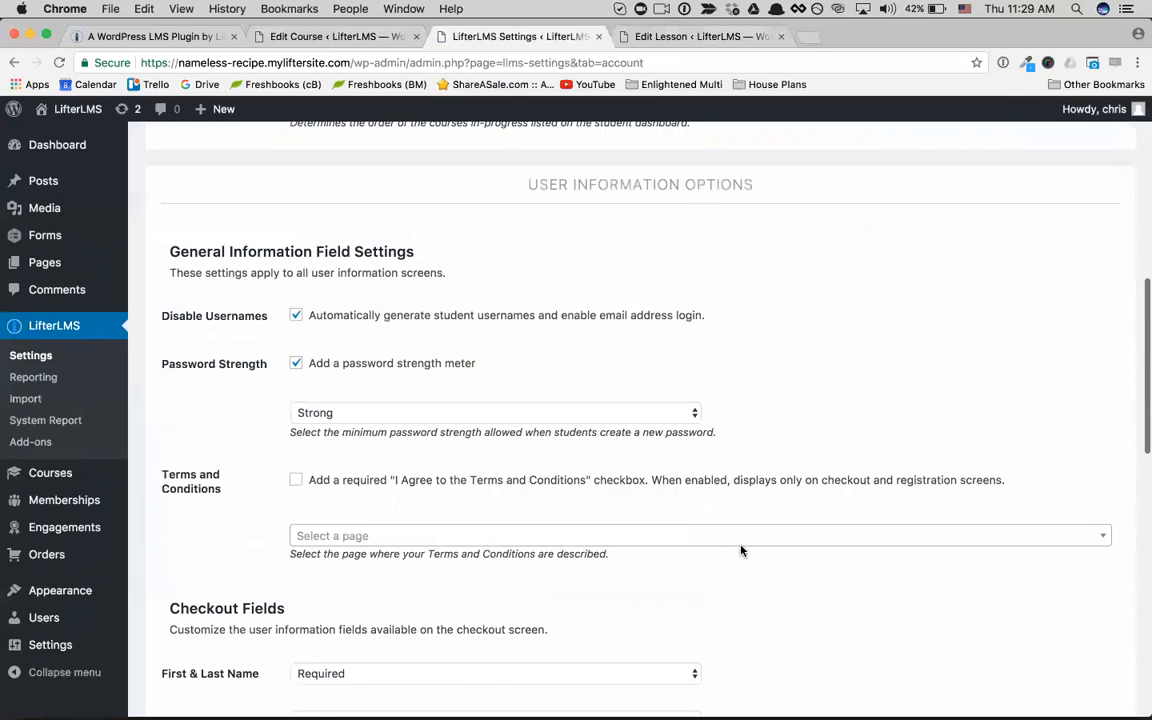
click(584, 160)
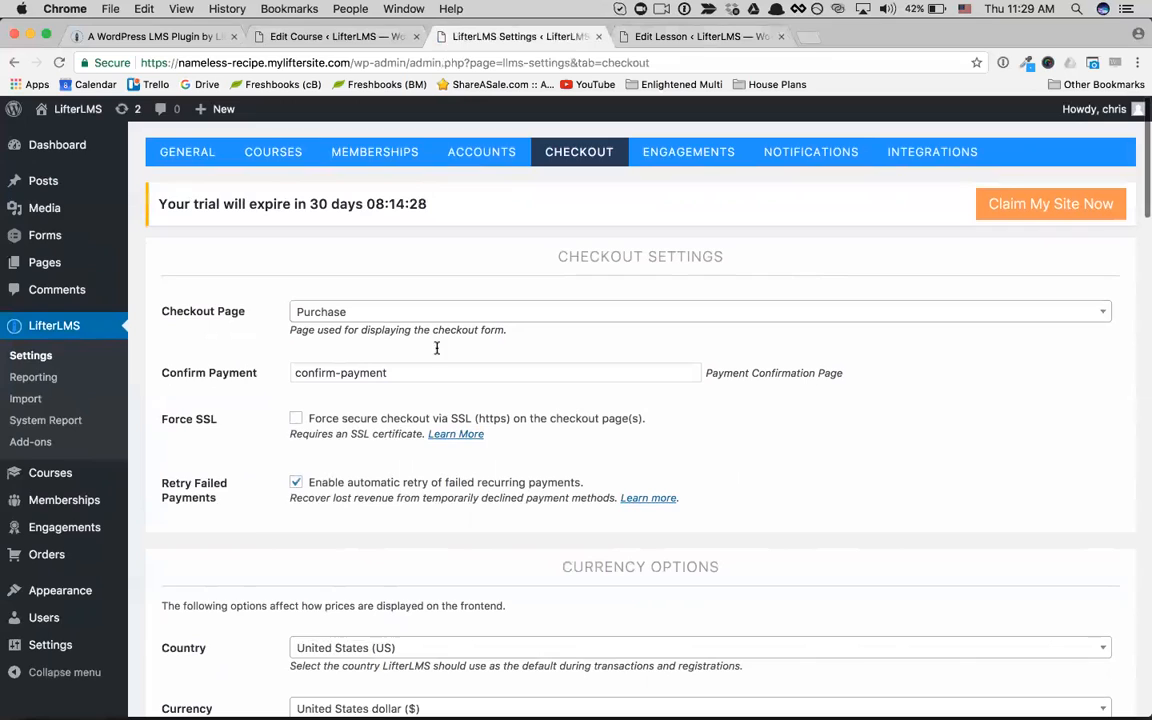
Step: Open the list of engagements and look over their triggers and types
mouse_move(68, 536)
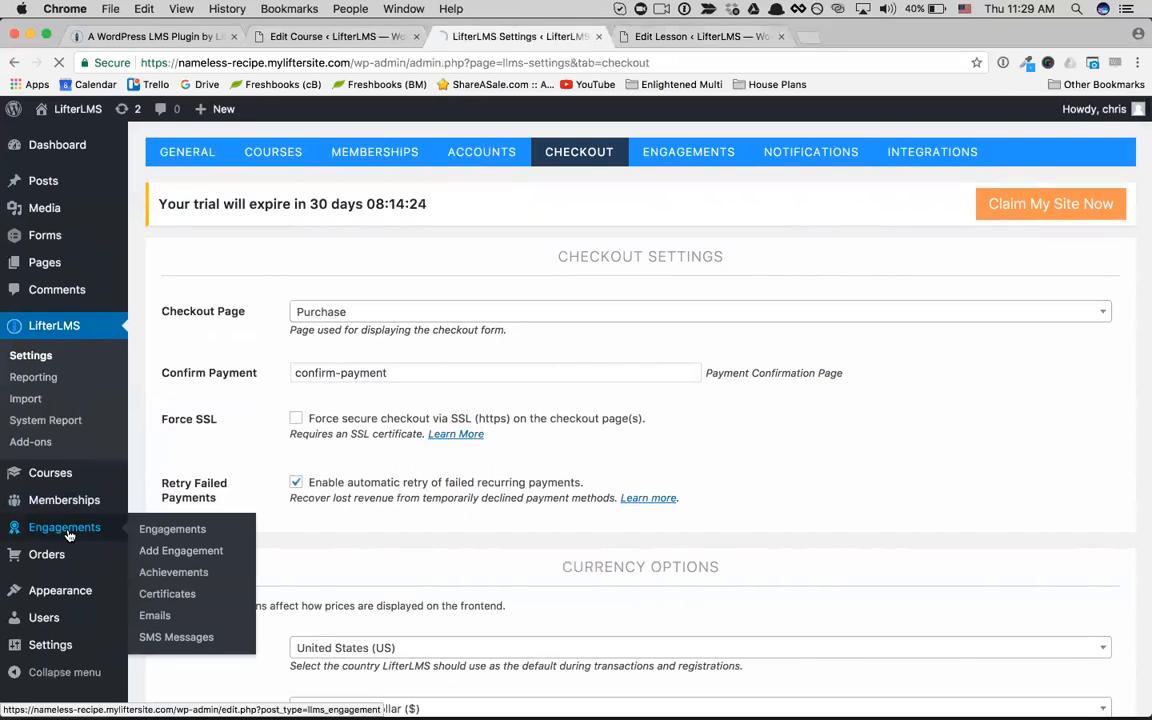
click(68, 536)
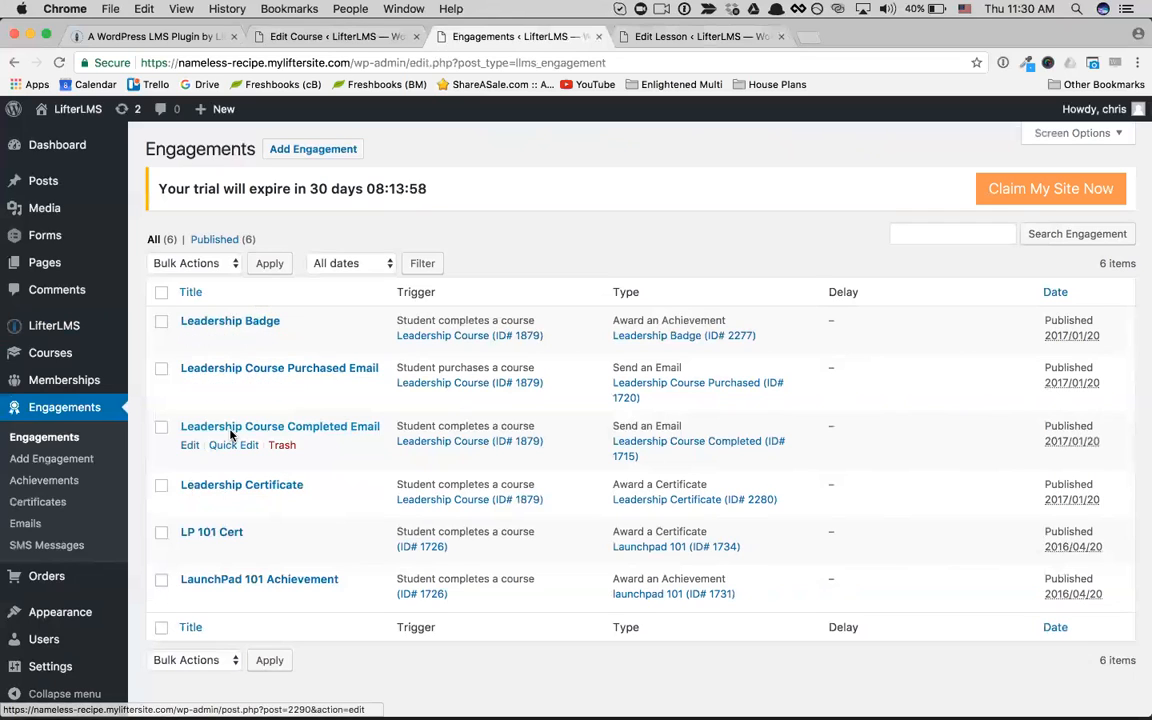
scroll(230, 433, down, 1)
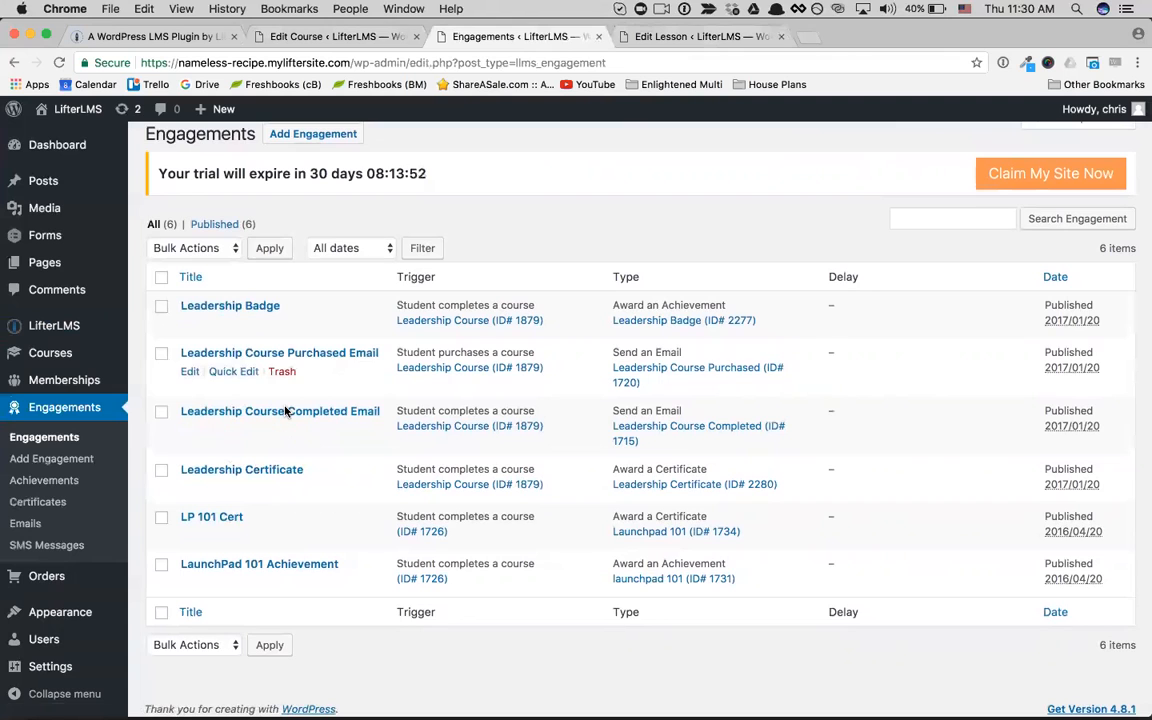
scroll(285, 411, up, 1)
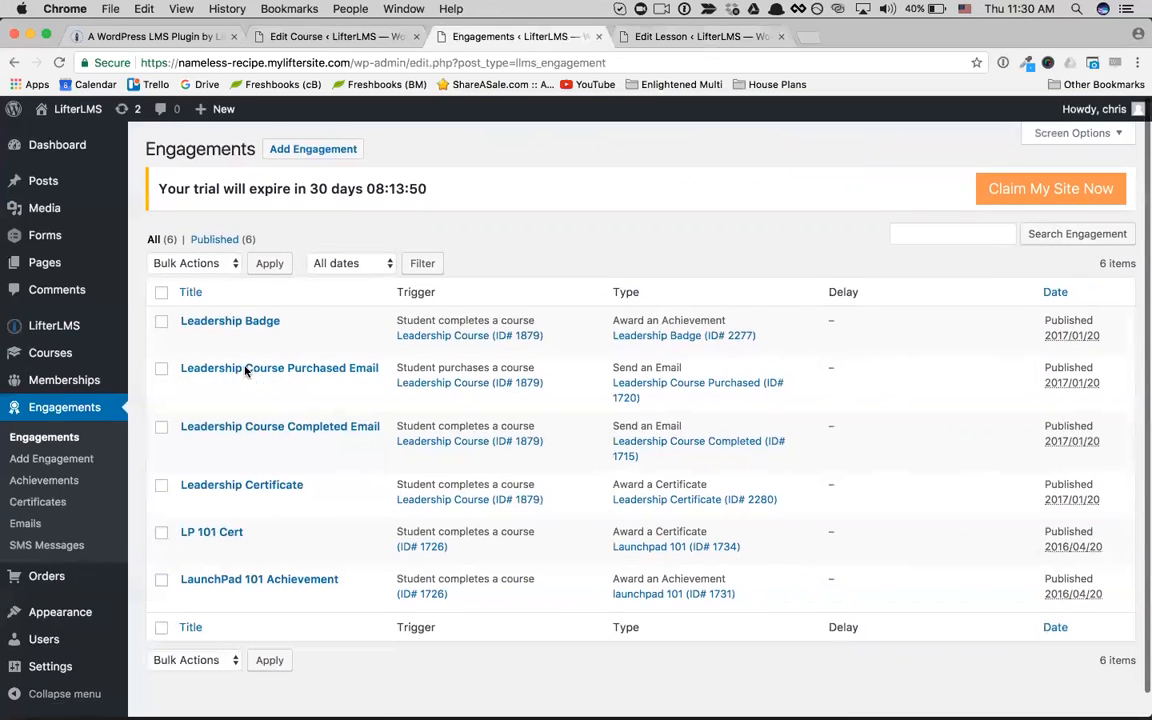
Step: Visit the site's front end, open the LifterLMS Training Course and look through the lessons in its Engagement section
click(74, 139)
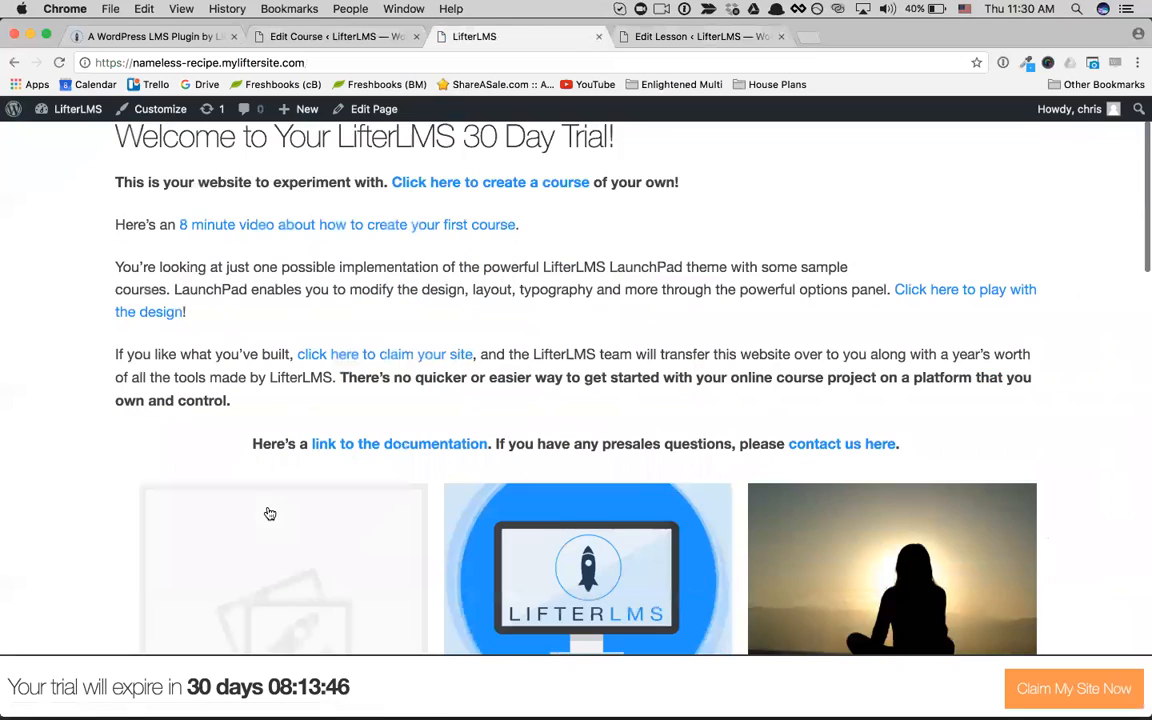
scroll(267, 512, down, 5)
click(502, 420)
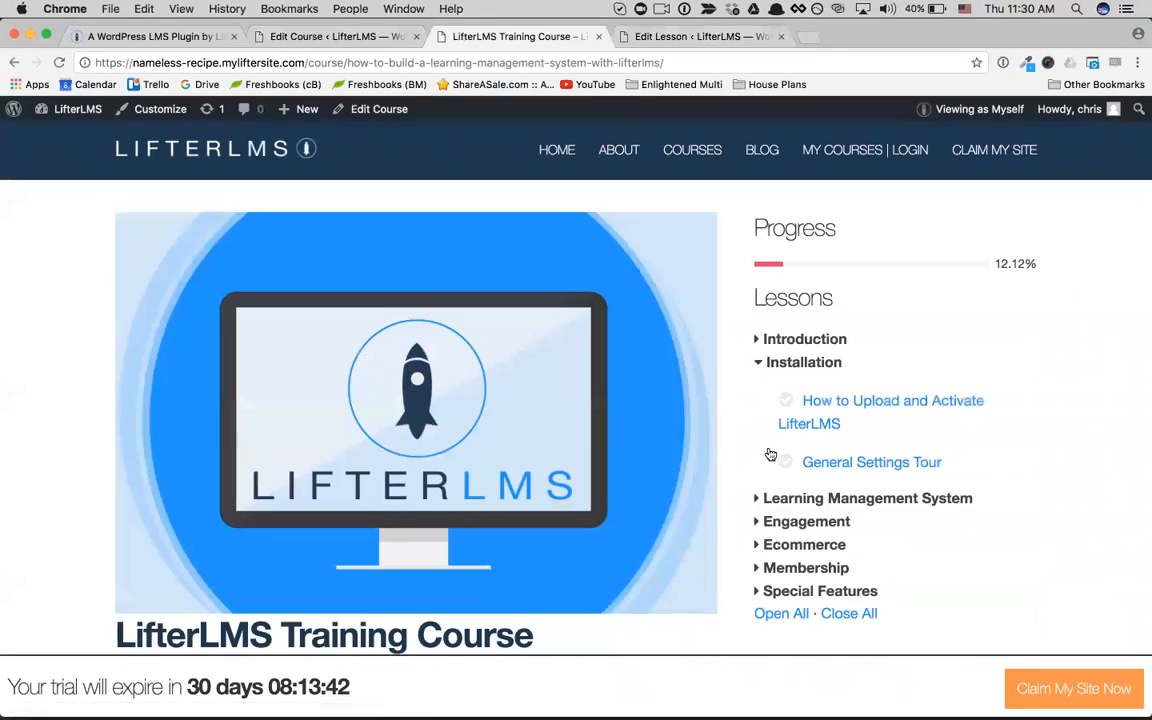
scroll(769, 442, down, 1)
click(760, 420)
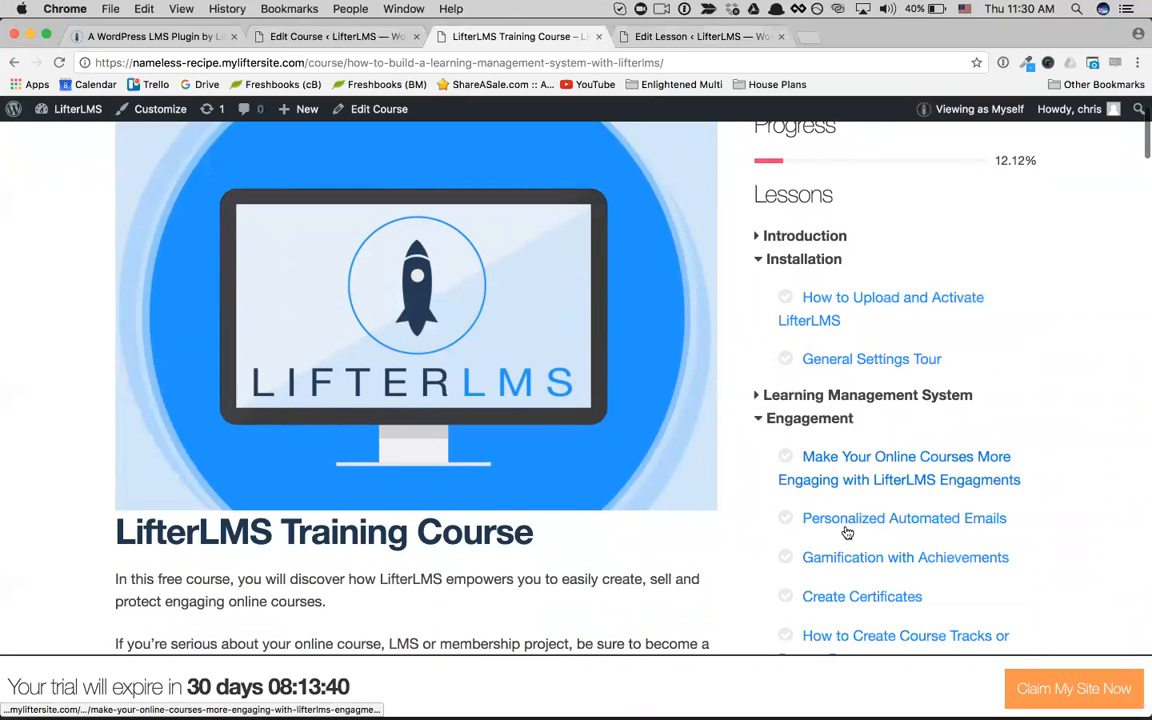
scroll(849, 527, down, 2)
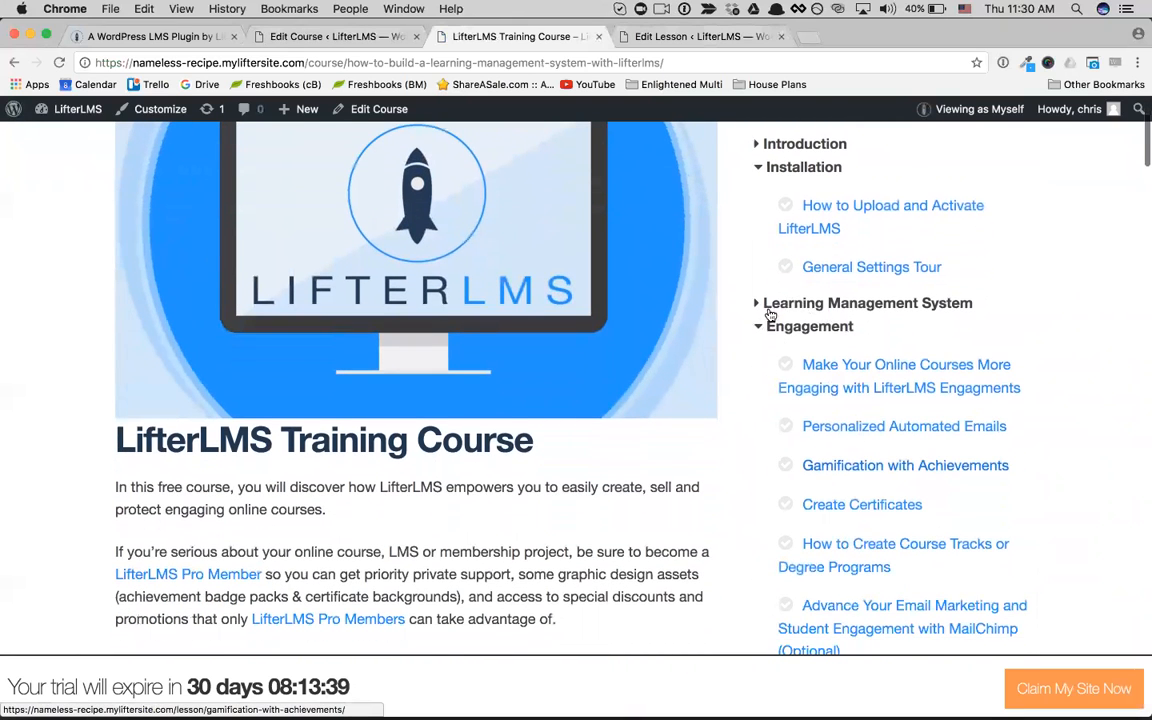
scroll(806, 315, down, 2)
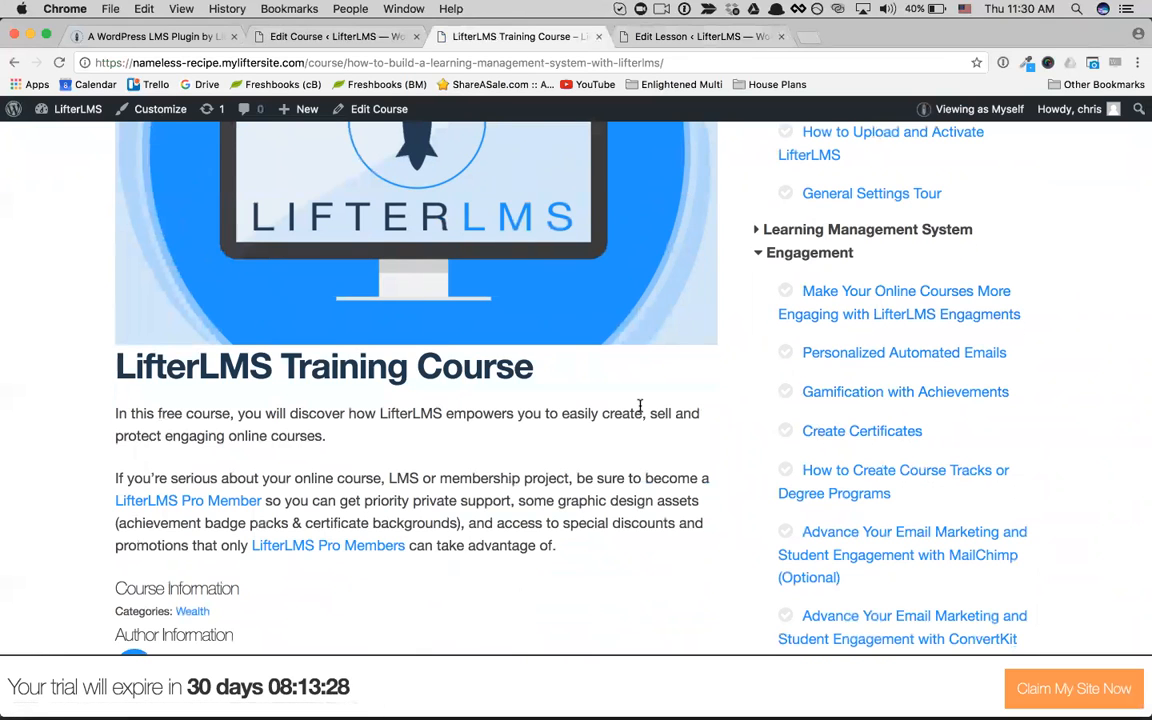
scroll(640, 405, up, 5)
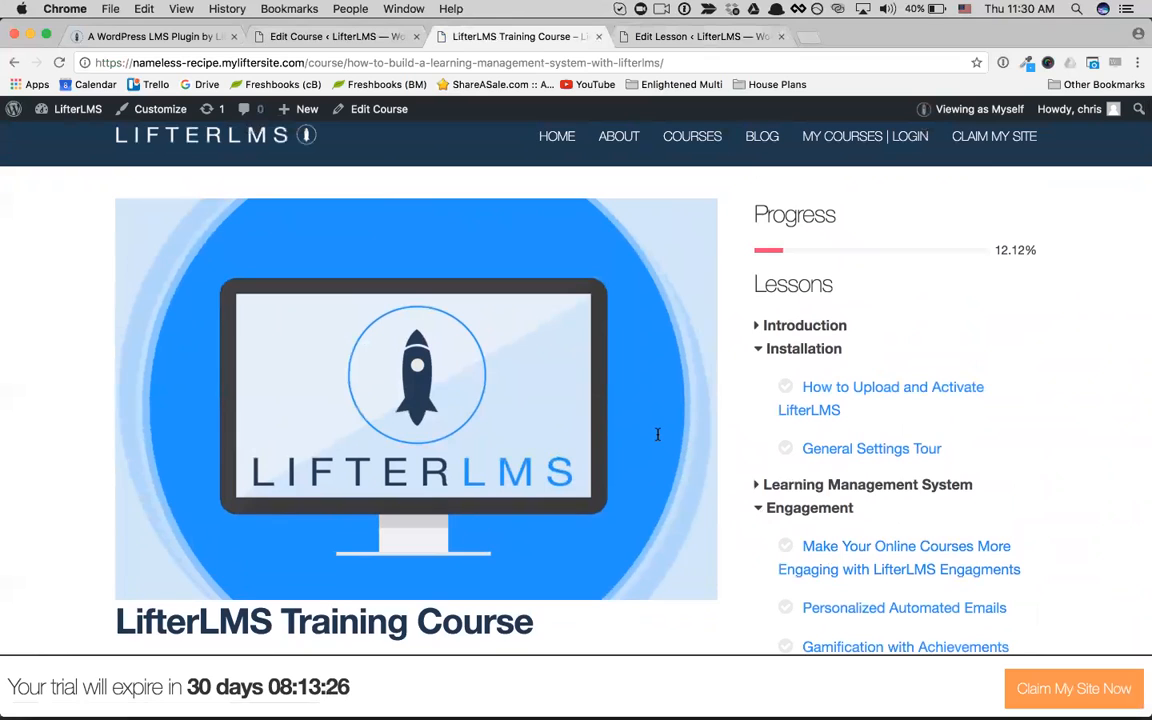
scroll(658, 434, up, 1)
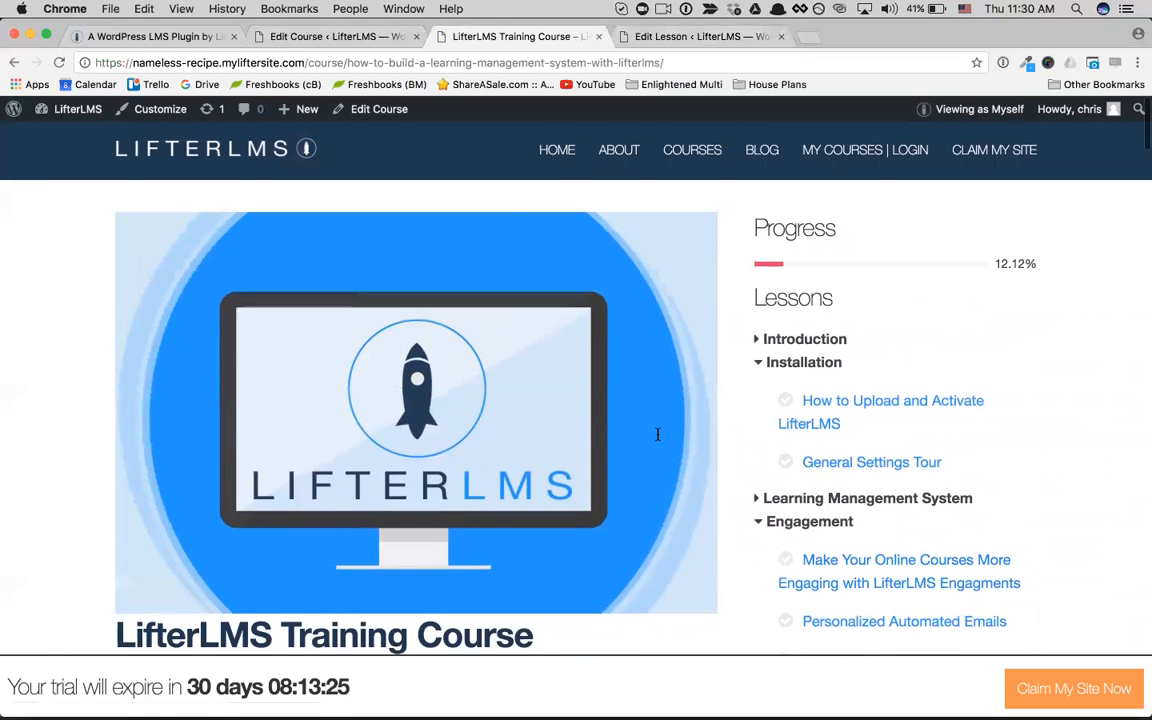
Step: Return to the trial site's home page and look over the welcome text and the sample courses
click(237, 157)
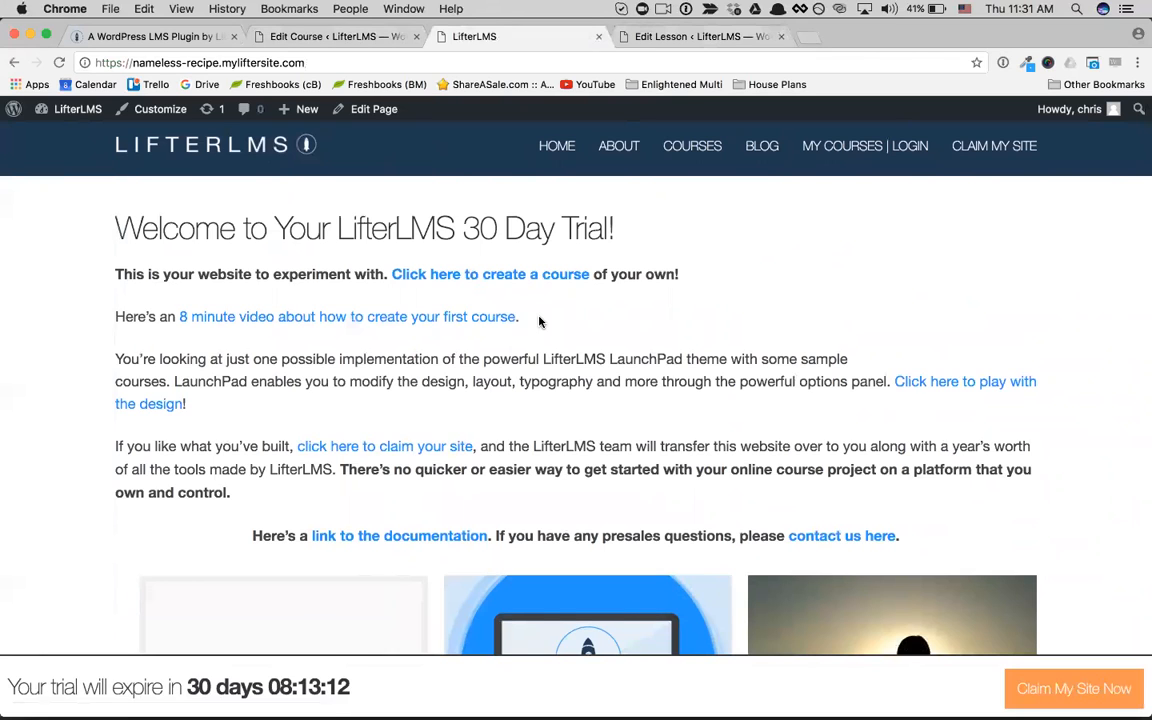
scroll(539, 321, down, 2)
scroll(766, 298, down, 4)
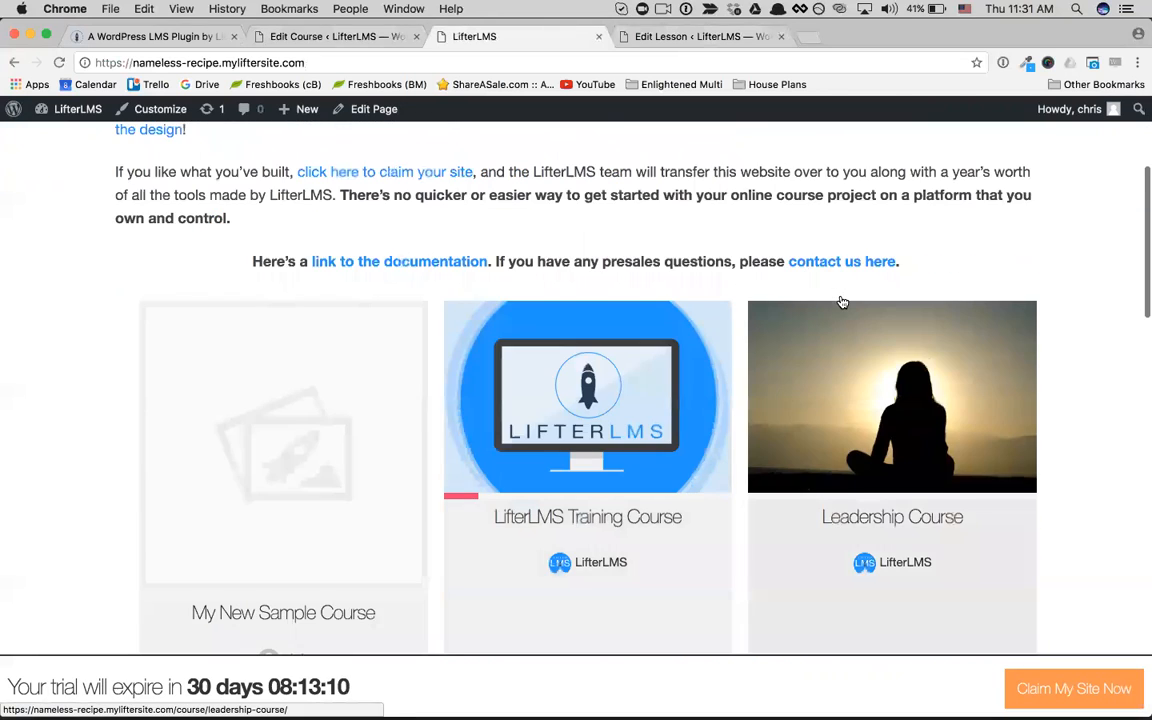
scroll(860, 310, down, 2)
scroll(879, 321, up, 1)
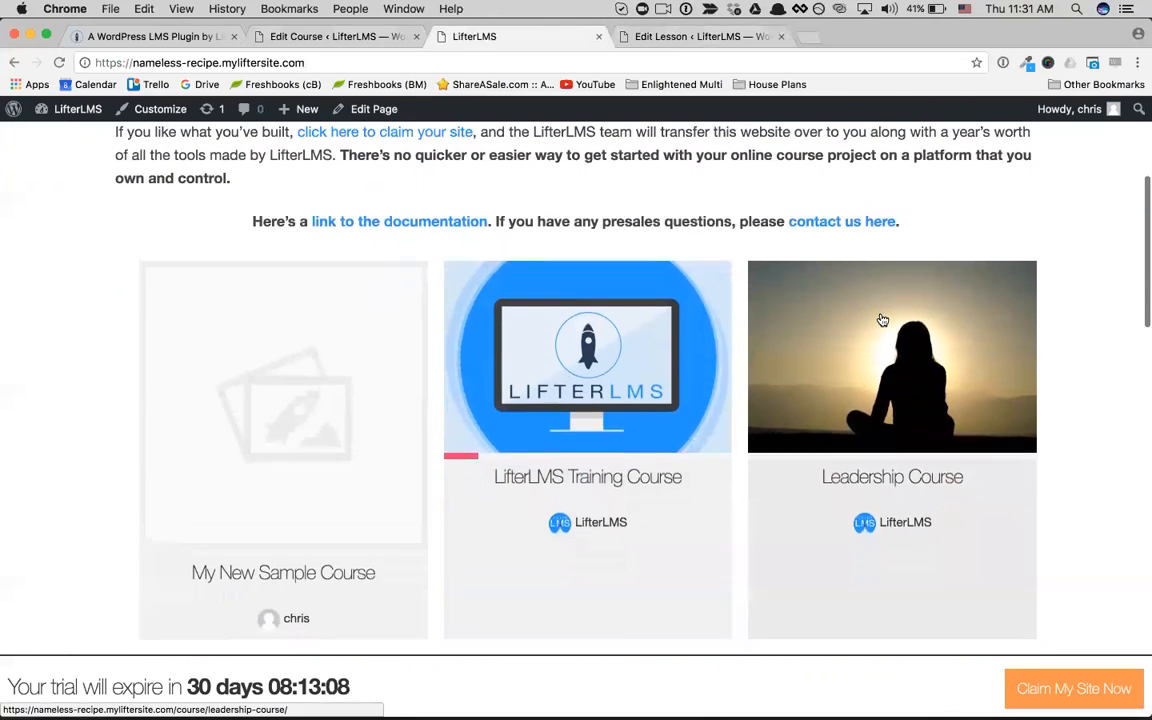
scroll(882, 320, up, 1)
scroll(882, 320, up, 4)
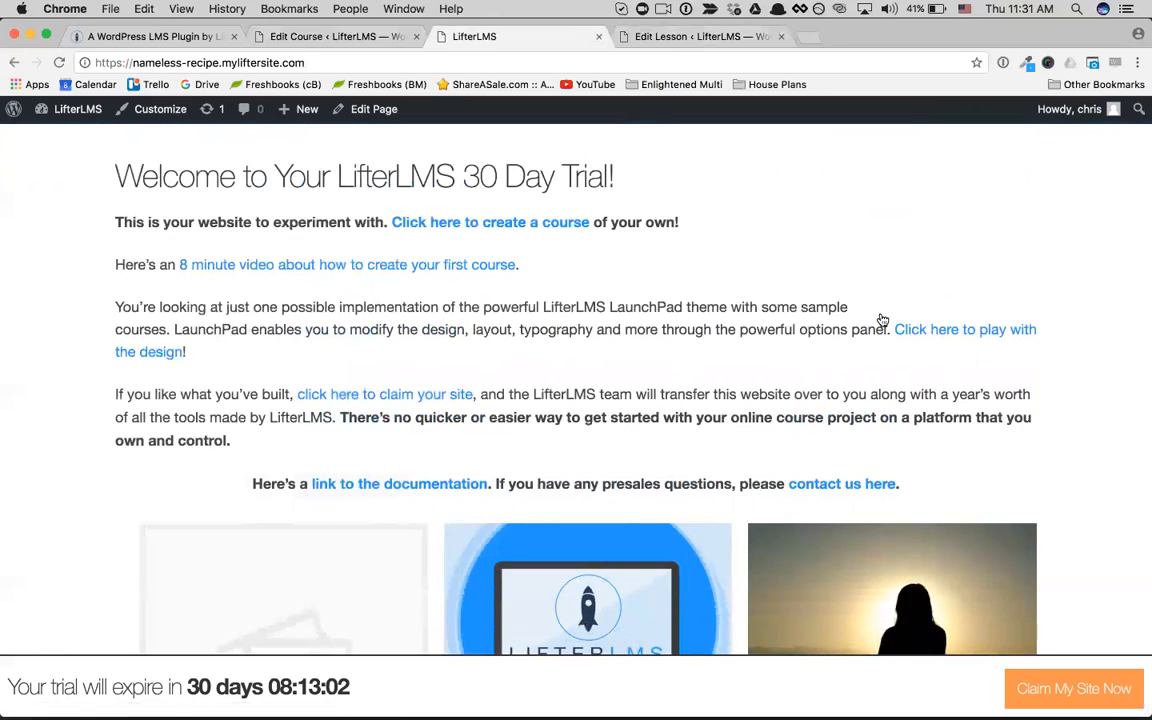
Step: Open the Leadership Course as a student and look over its progress, lesson list and description
scroll(882, 320, down, 5)
click(894, 508)
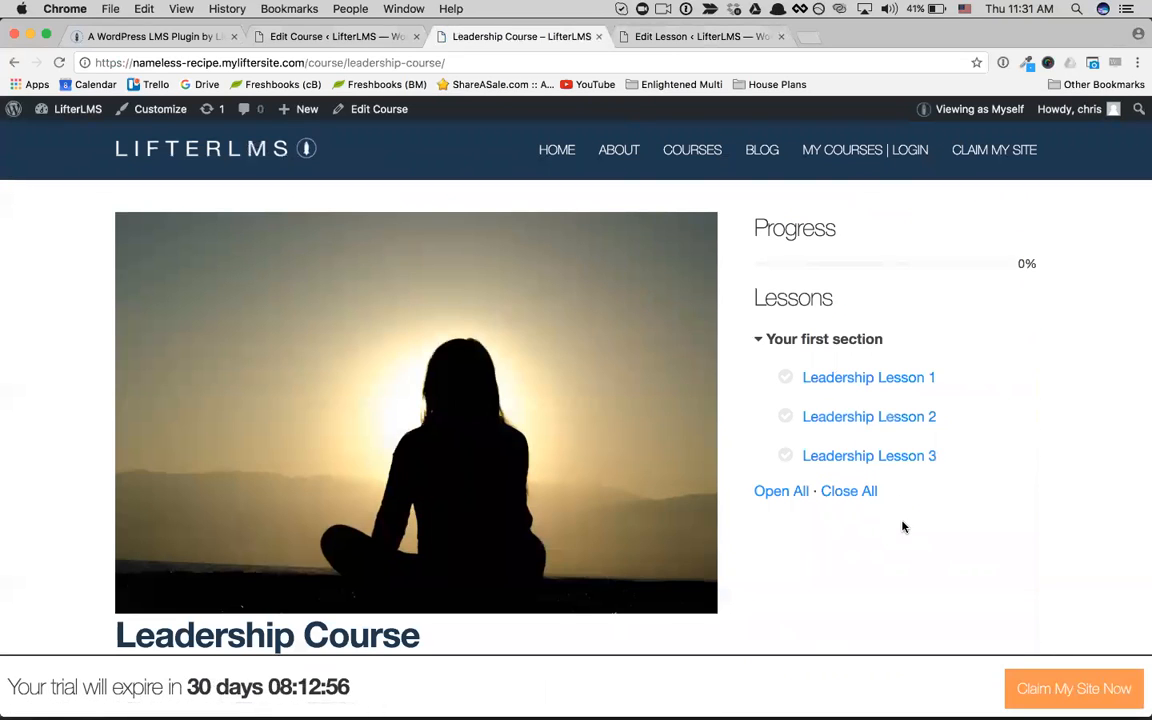
scroll(903, 527, down, 2)
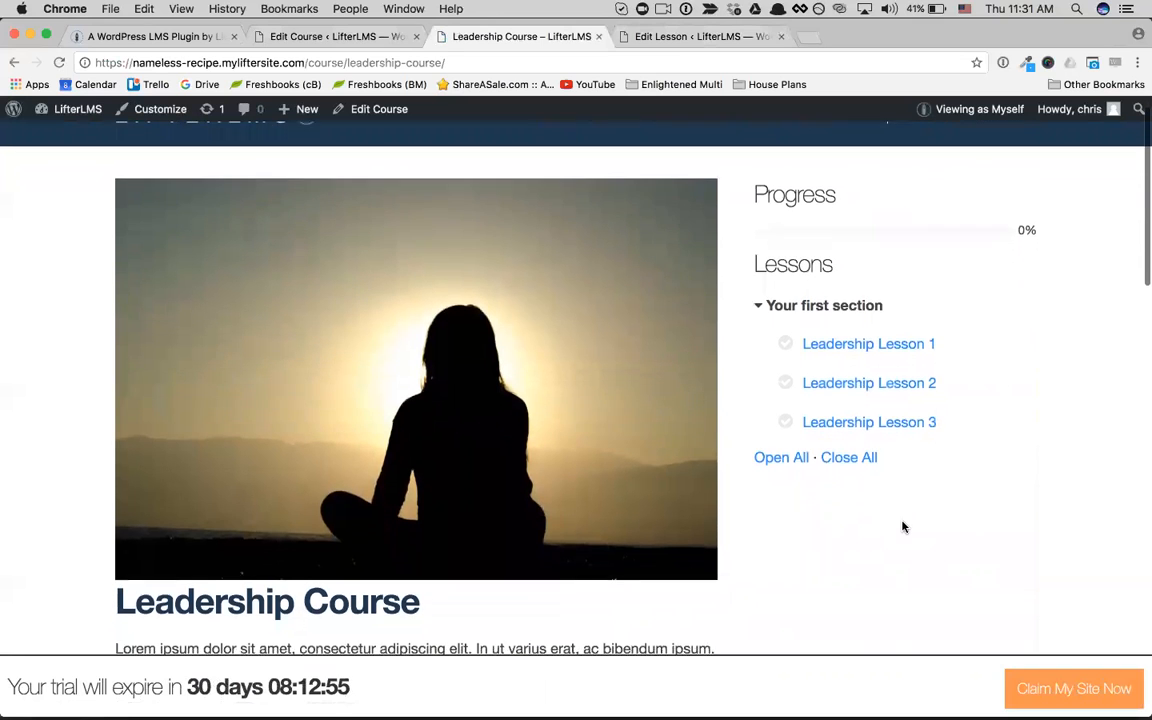
scroll(903, 527, down, 1)
scroll(368, 365, down, 2)
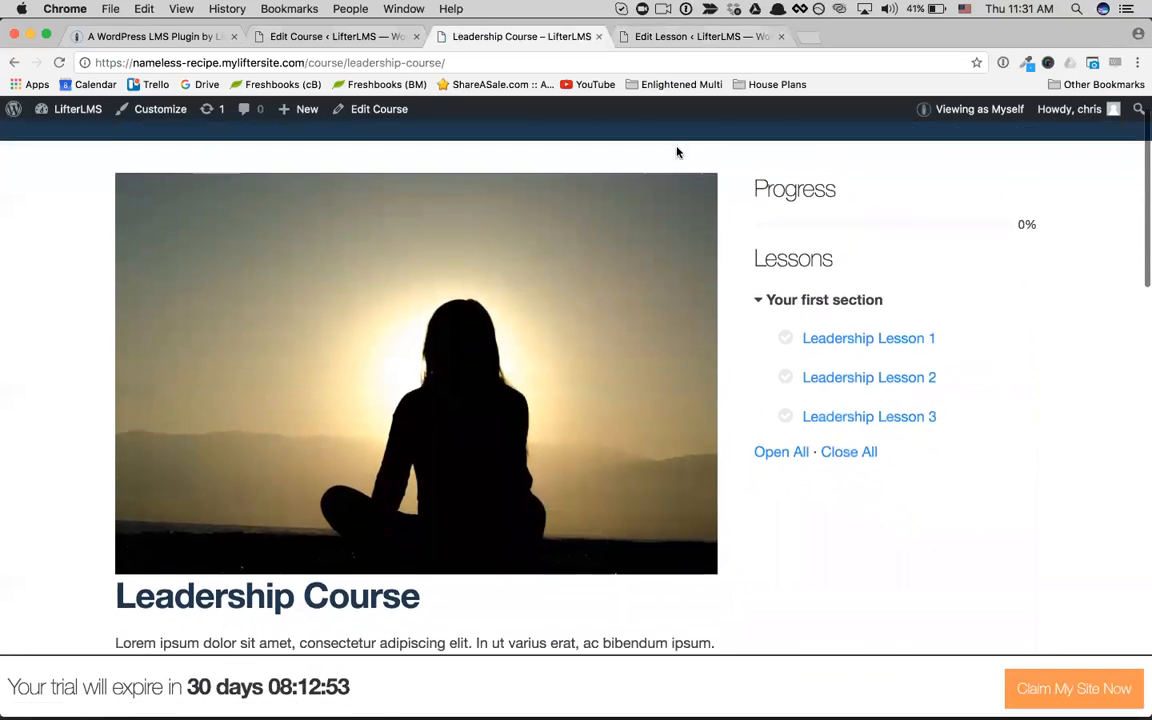
scroll(676, 149, up, 3)
Step: Open the catalog of all courses and look through the sample courses it offers
click(688, 145)
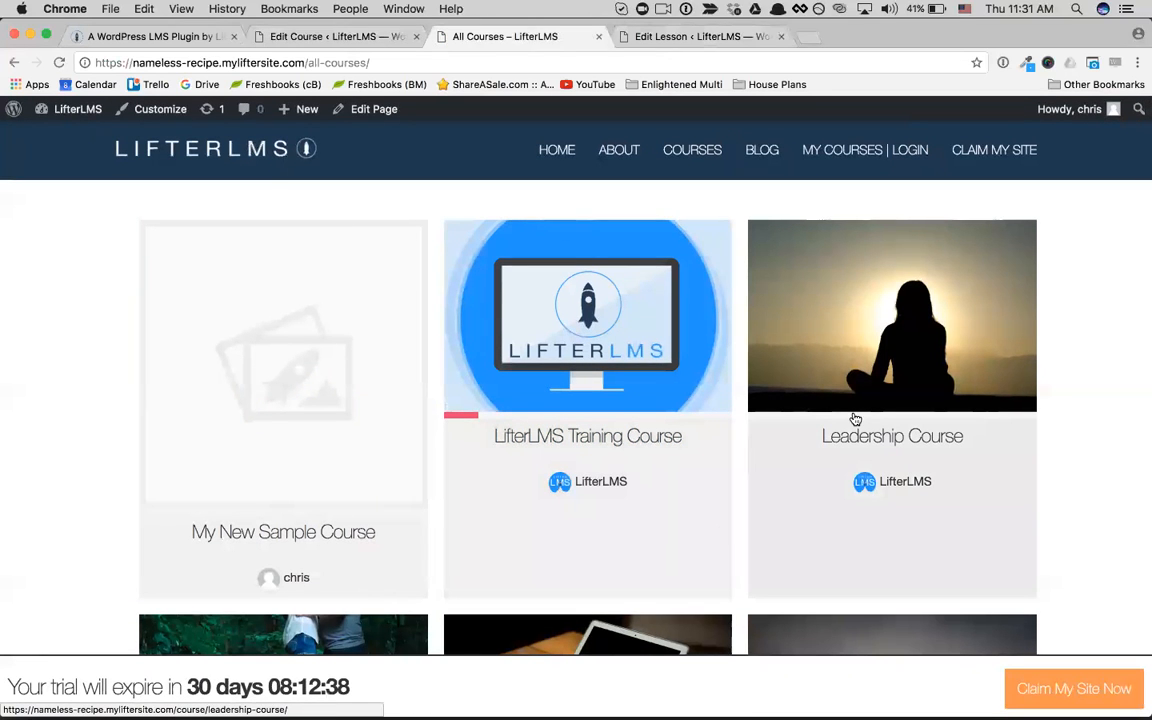
scroll(855, 419, down, 2)
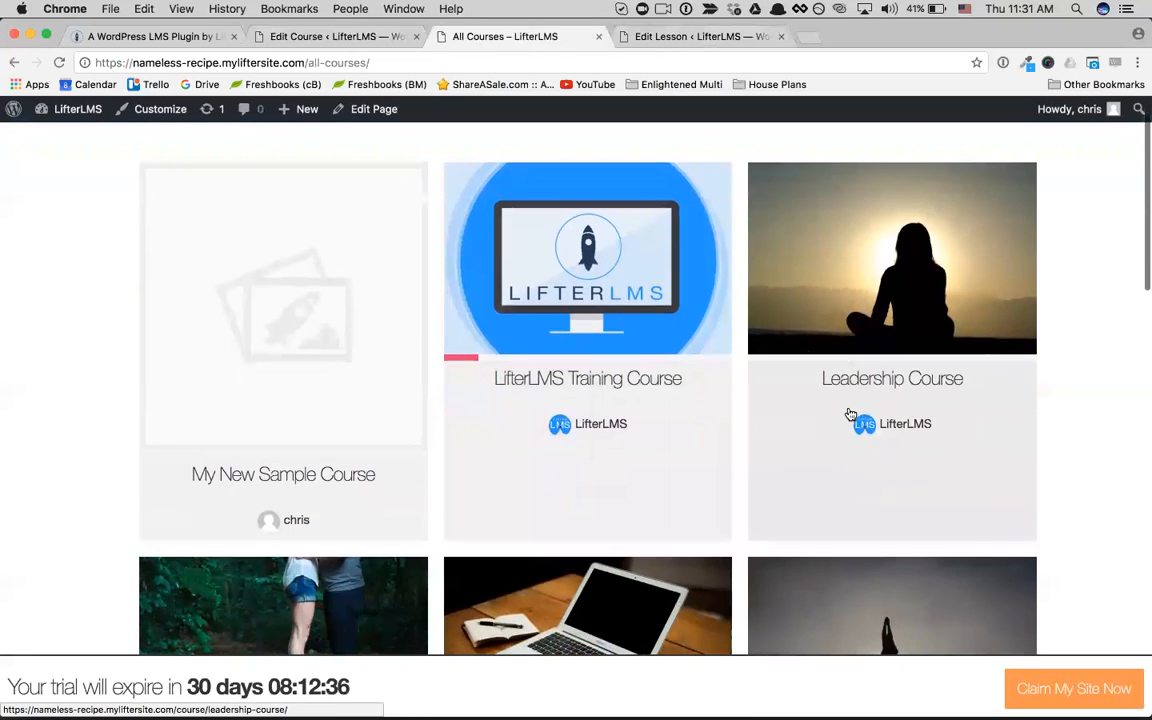
scroll(850, 414, down, 4)
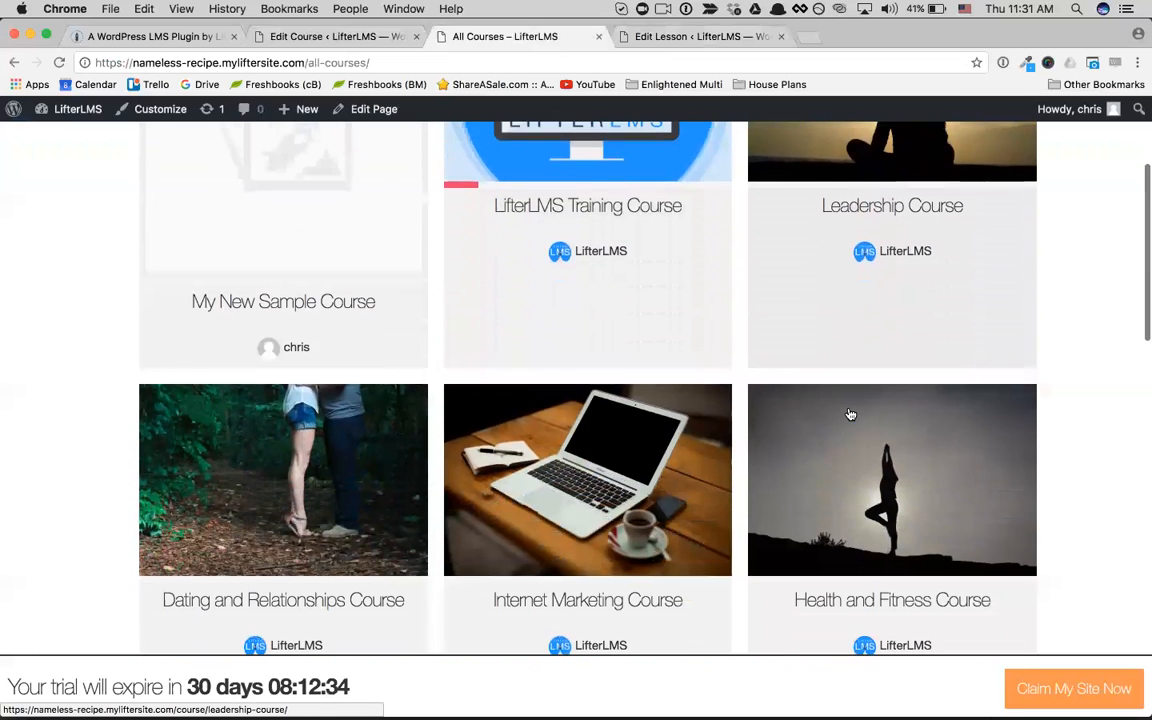
scroll(850, 414, down, 1)
scroll(850, 414, down, 2)
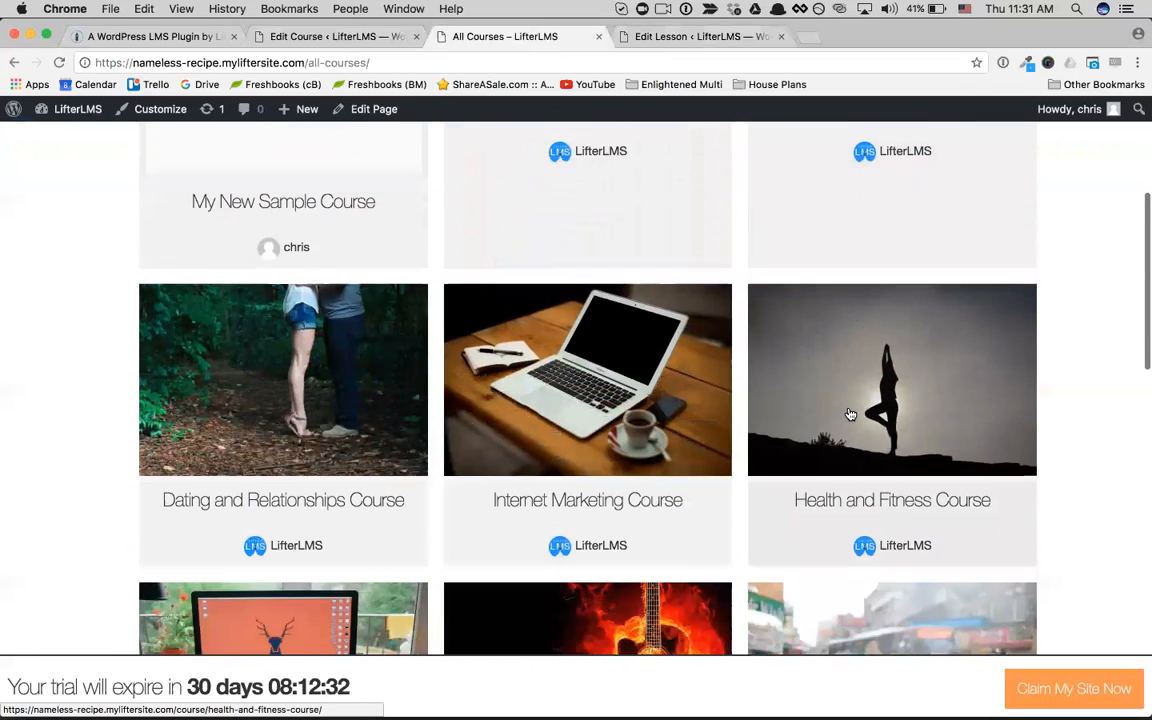
scroll(850, 414, down, 2)
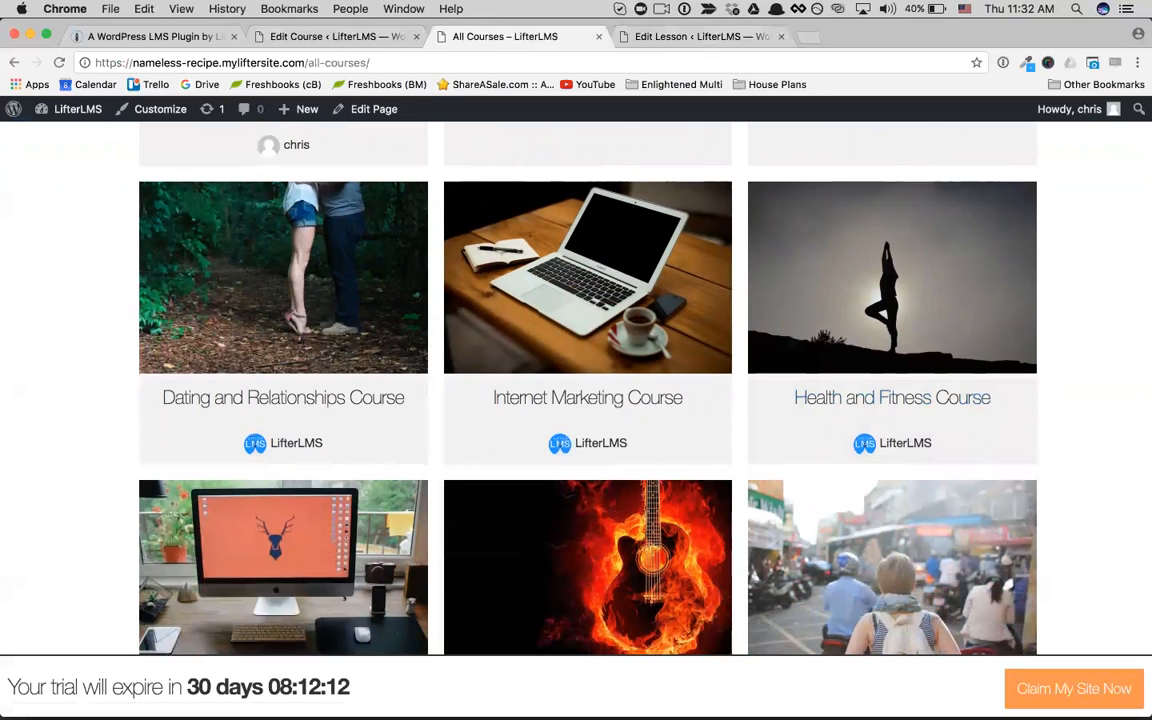
scroll(588, 390, up, 5)
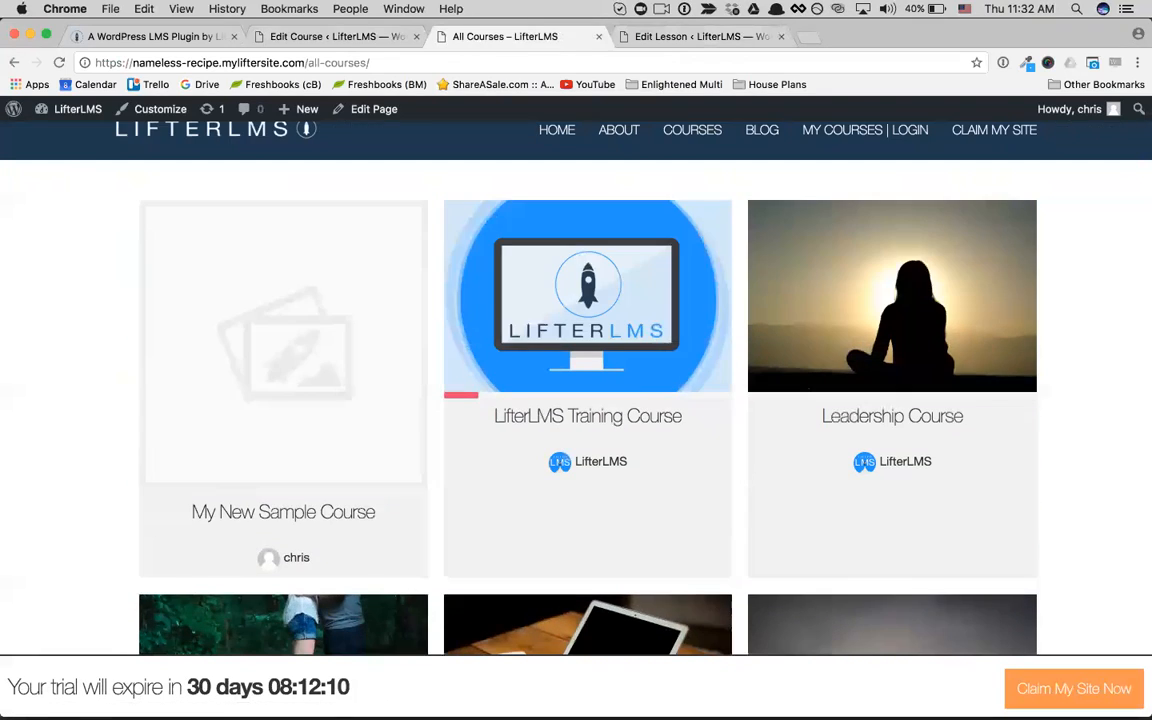
scroll(757, 235, up, 1)
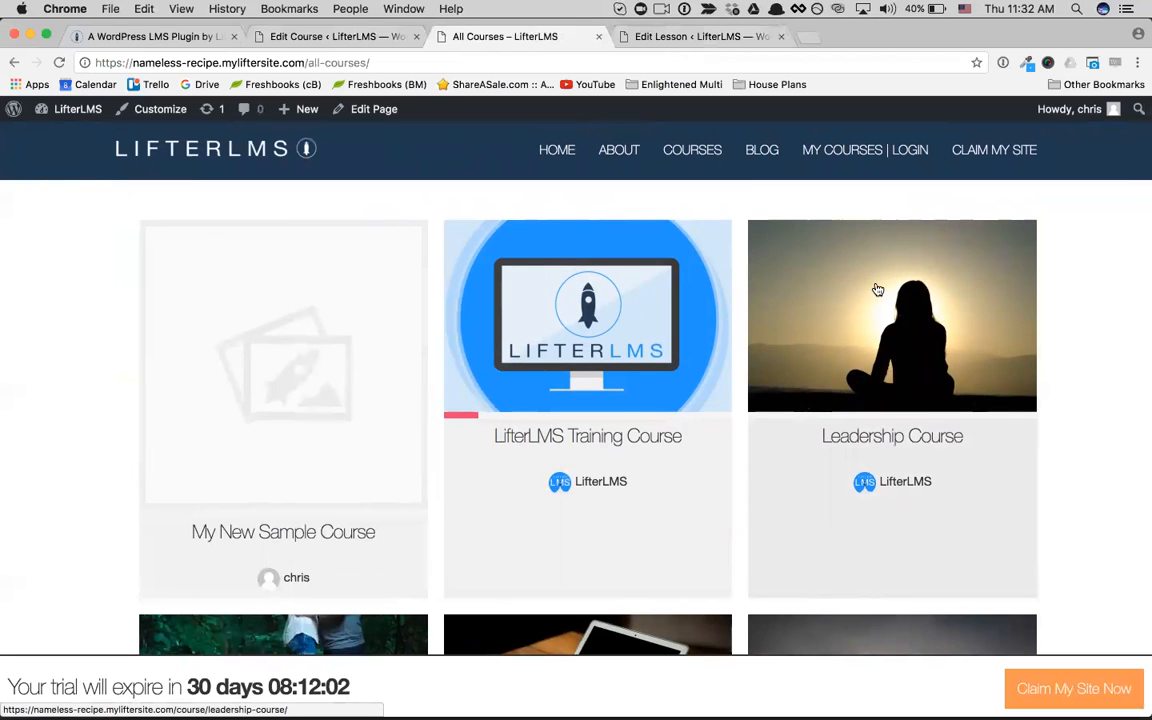
scroll(877, 289, down, 1)
scroll(877, 289, up, 1)
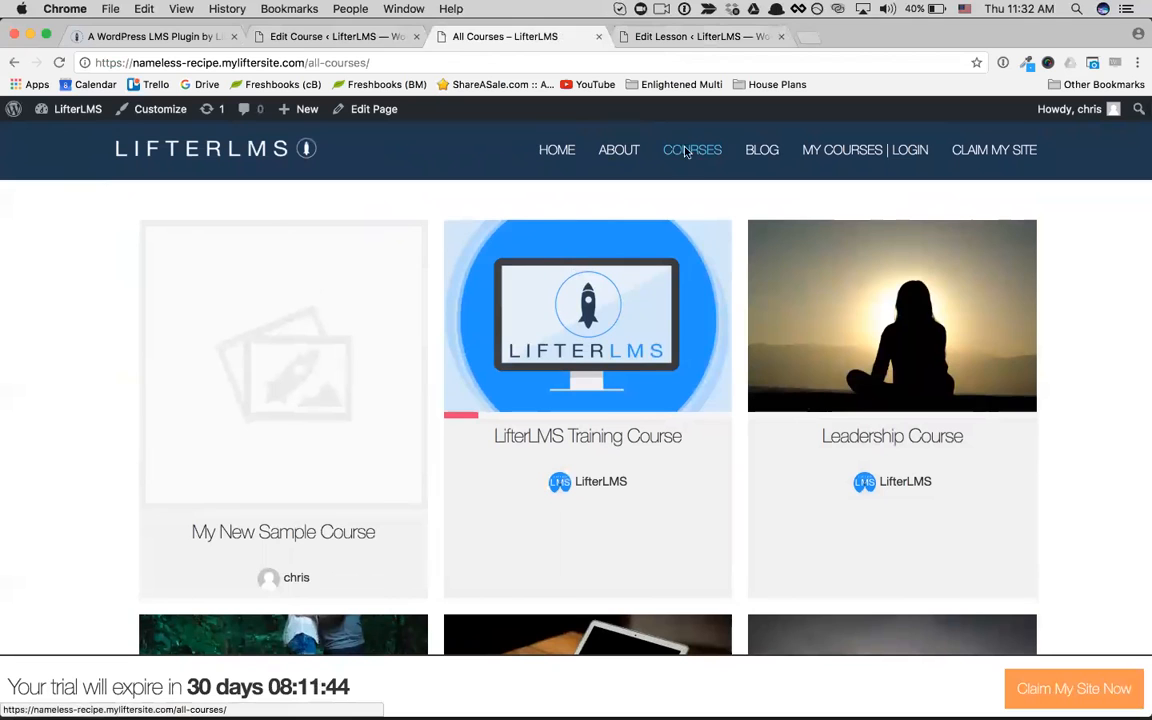
Step: Go to the WordPress dashboard and open the LifterLMS reporting page to view the student report
mouse_move(75, 112)
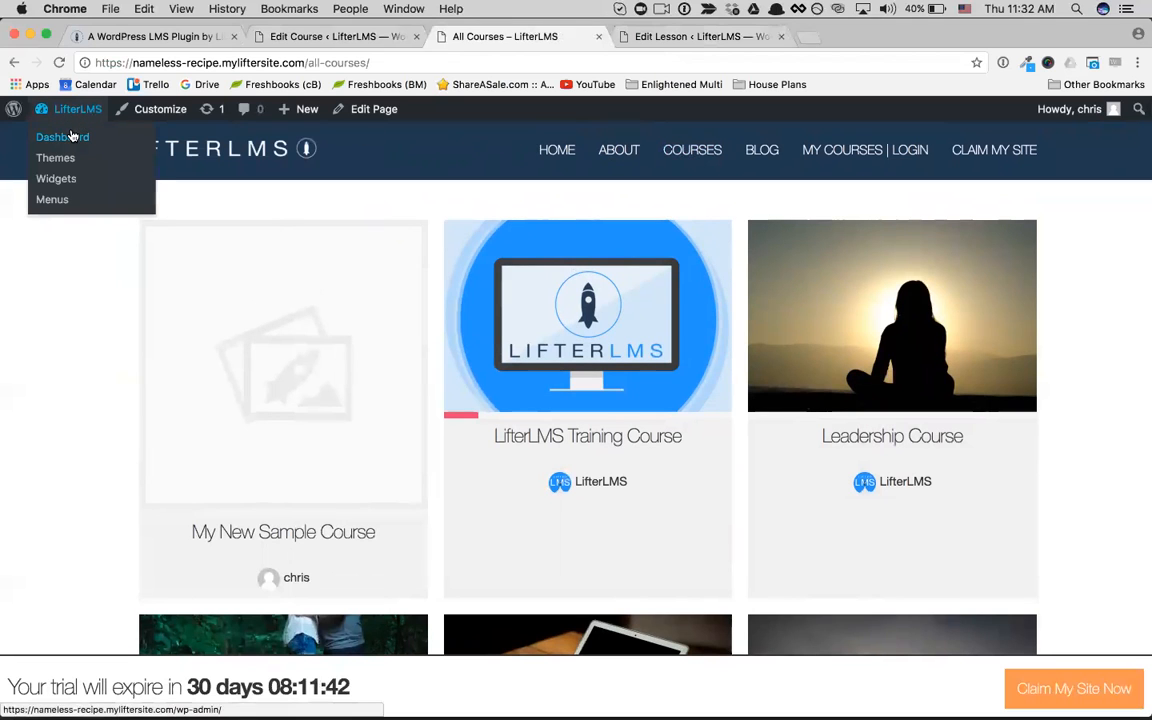
click(72, 136)
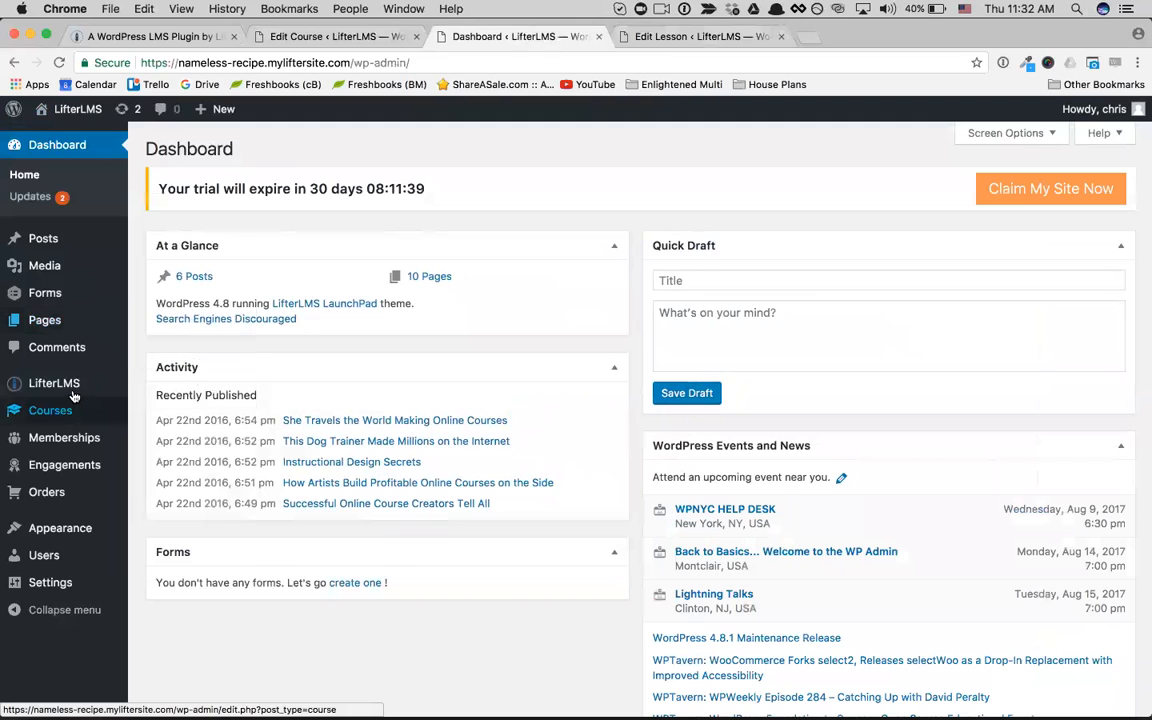
mouse_move(72, 388)
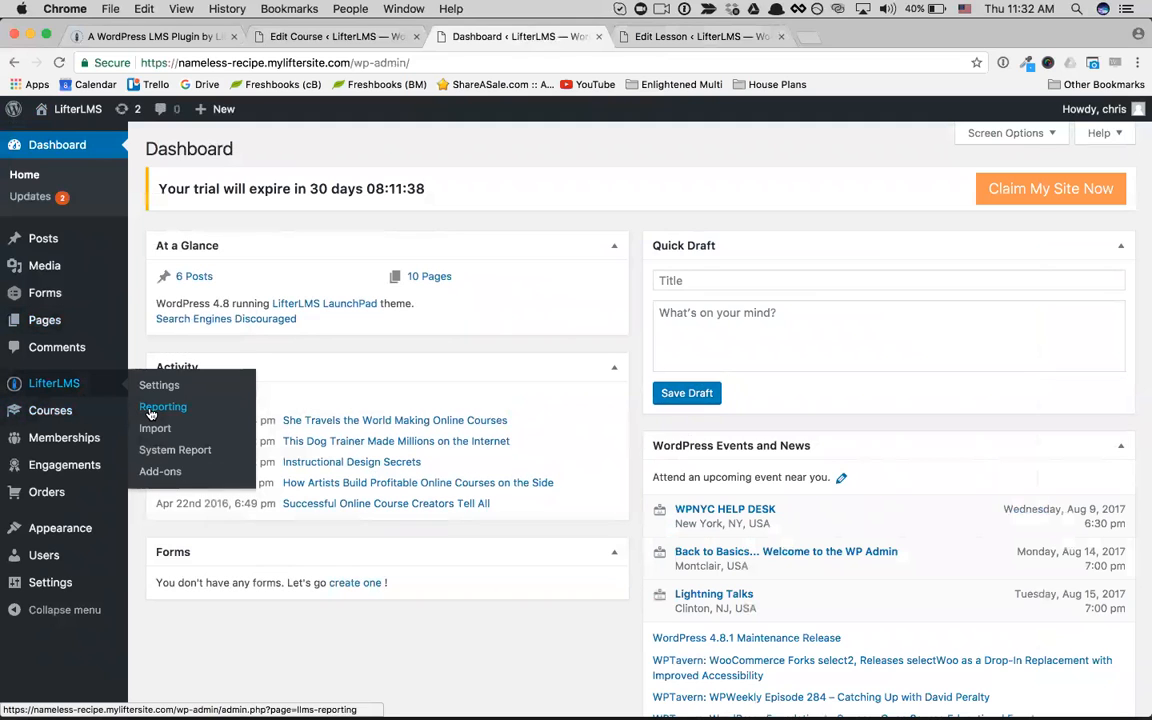
click(160, 408)
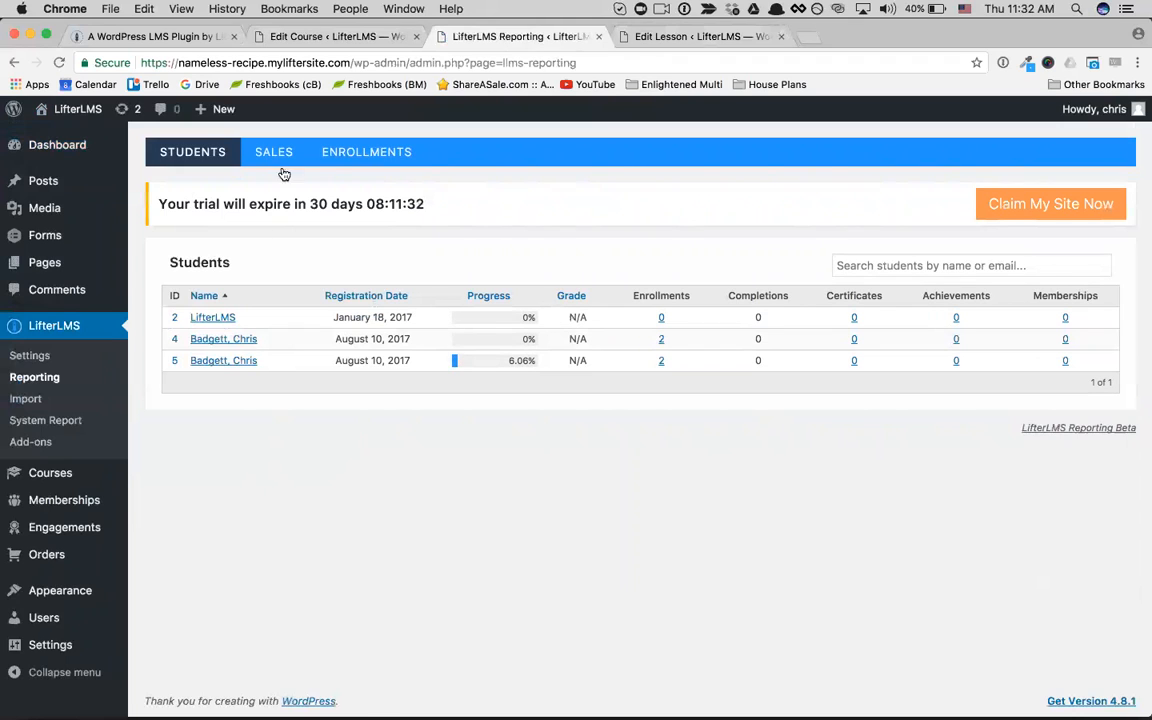
mouse_move(80, 196)
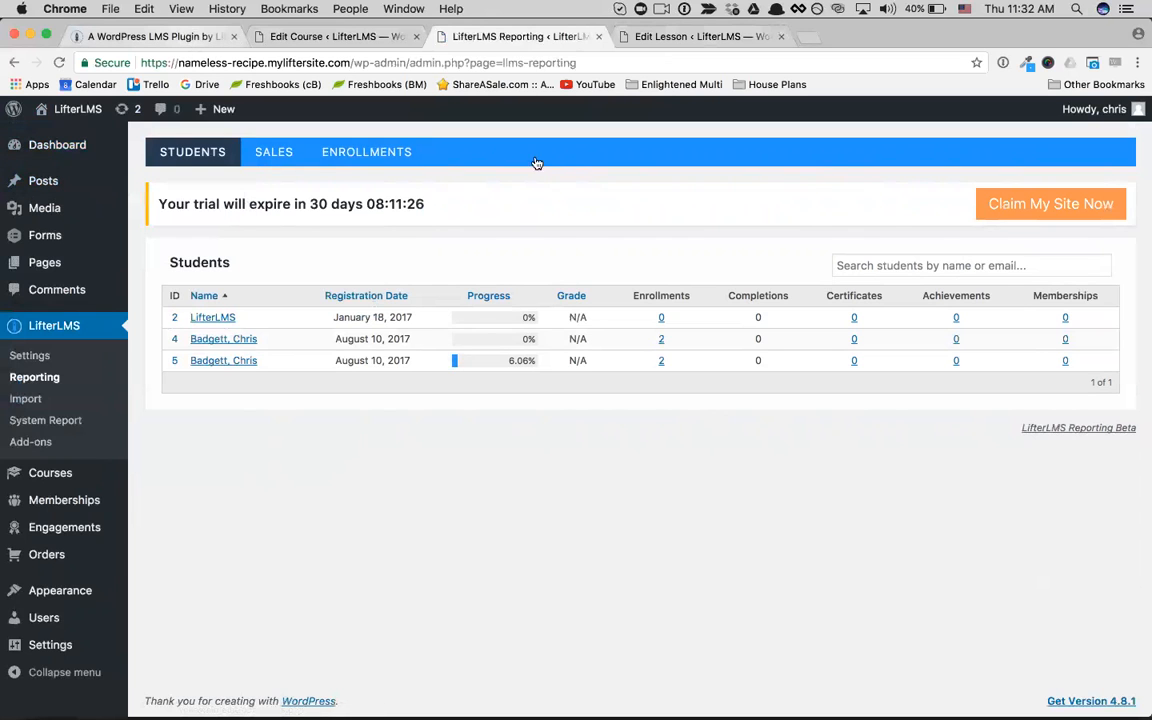
Step: Open the add-ons store on the LifterLMS website and look through the bundles, integrations and extensions
key(super+1)
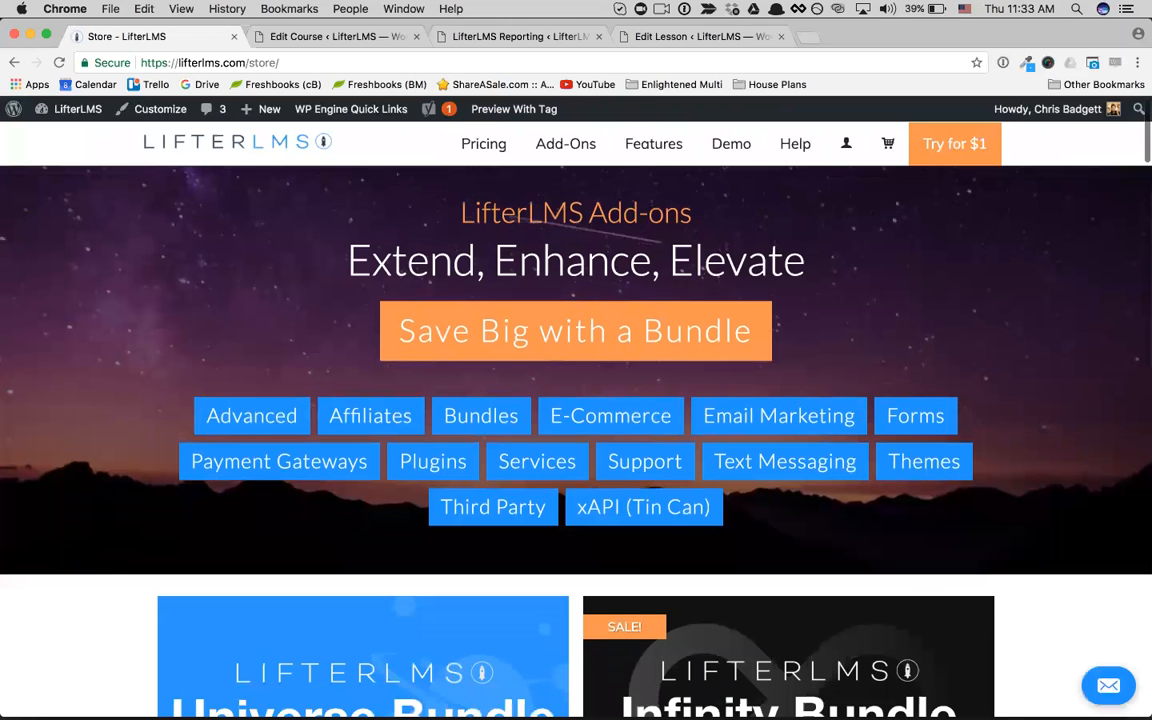
scroll(807, 376, down, 1)
scroll(807, 376, up, 1)
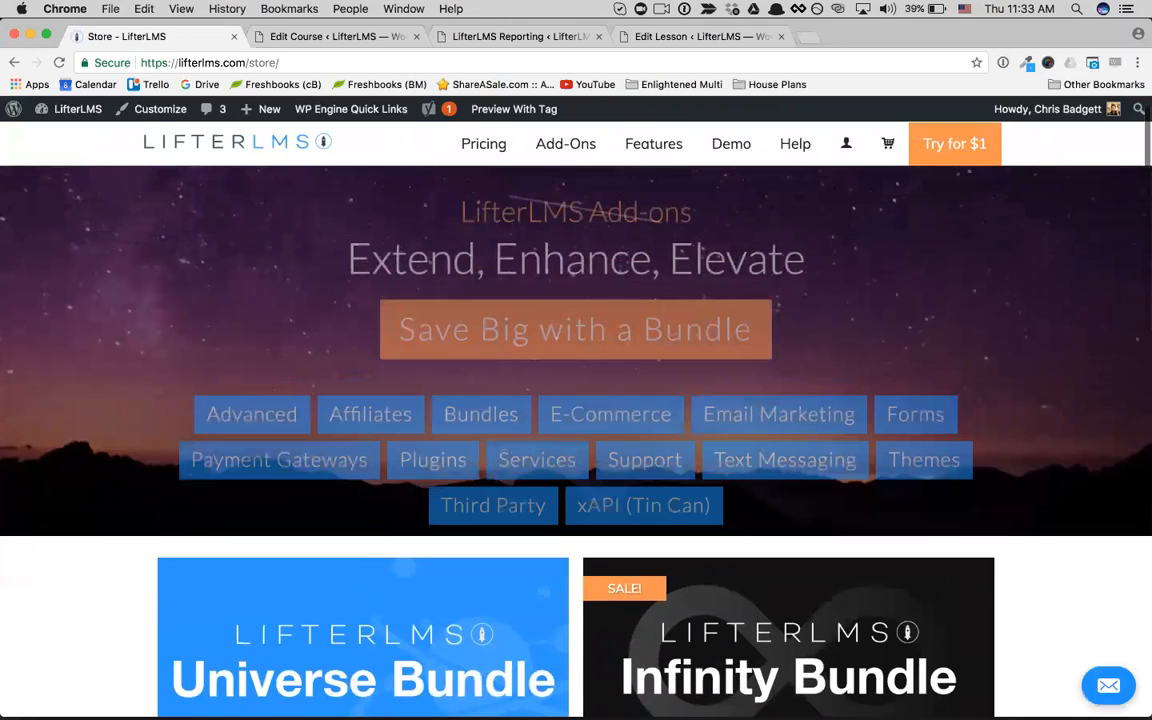
scroll(807, 376, down, 1)
scroll(375, 492, down, 1)
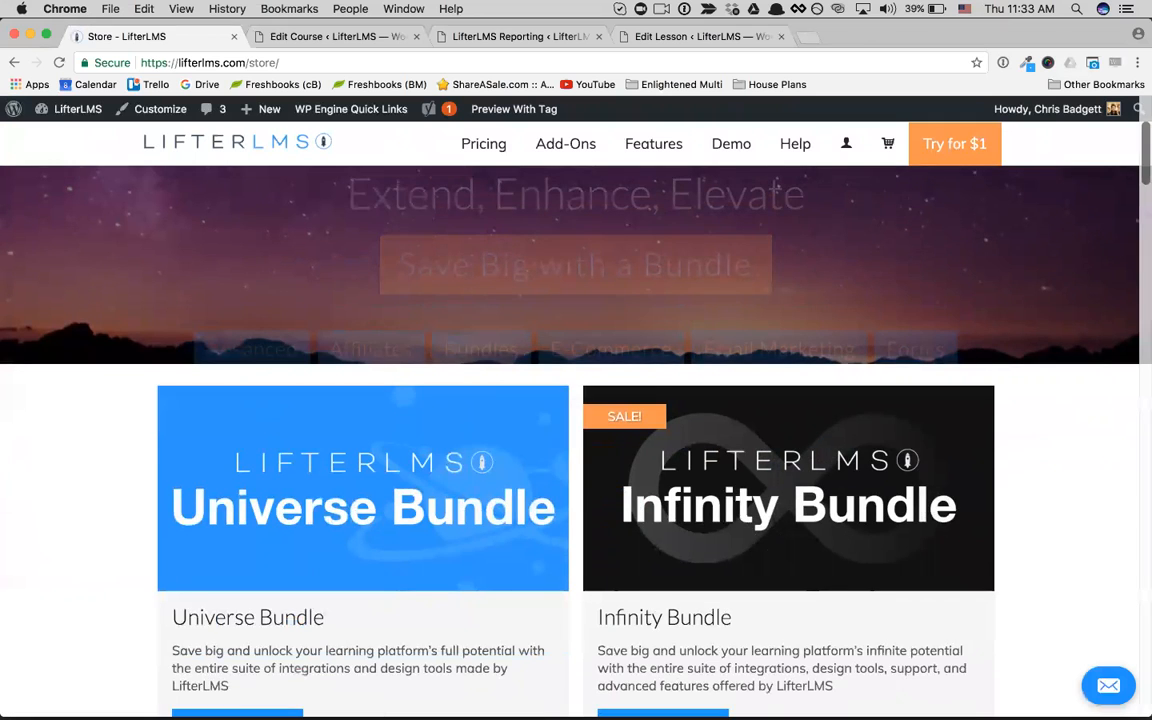
scroll(776, 186, down, 5)
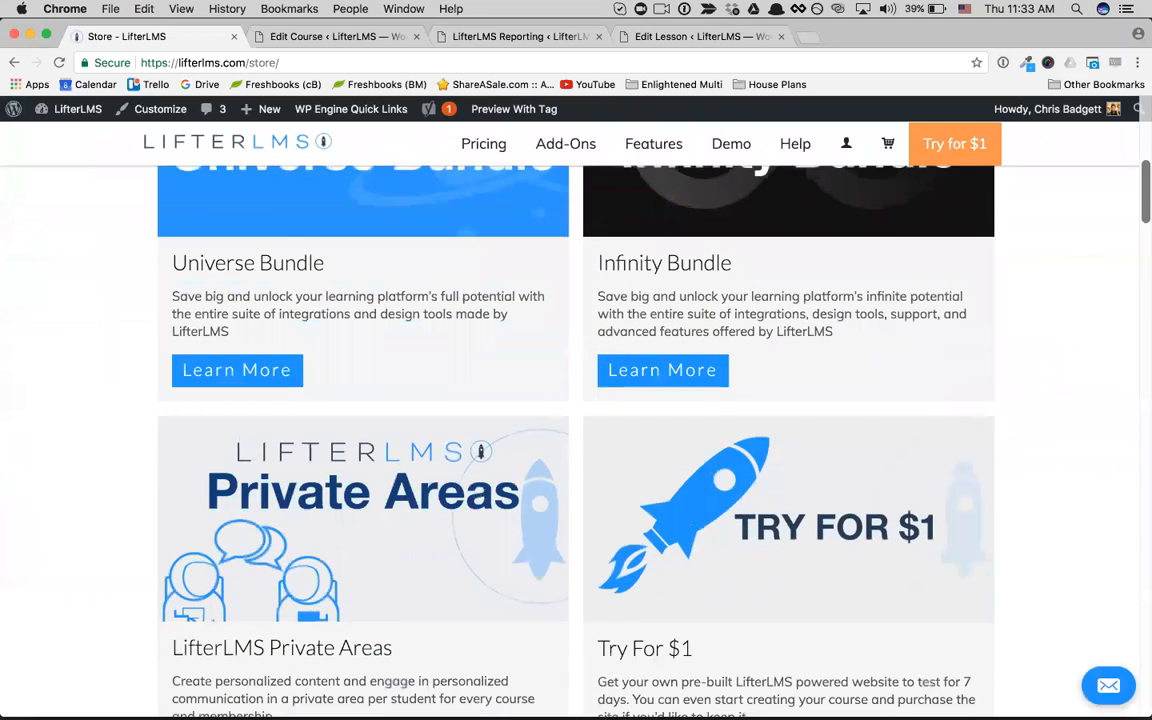
scroll(576, 440, down, 7)
scroll(576, 440, down, 10)
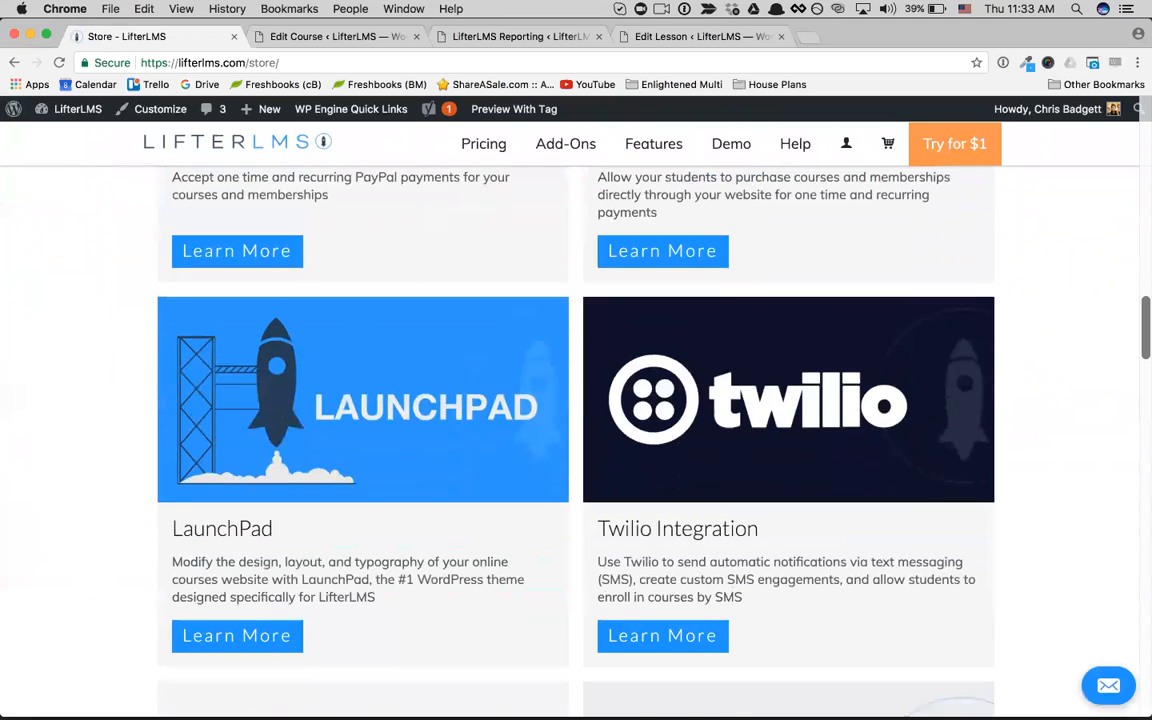
scroll(576, 440, down, 8)
scroll(576, 440, up, 18)
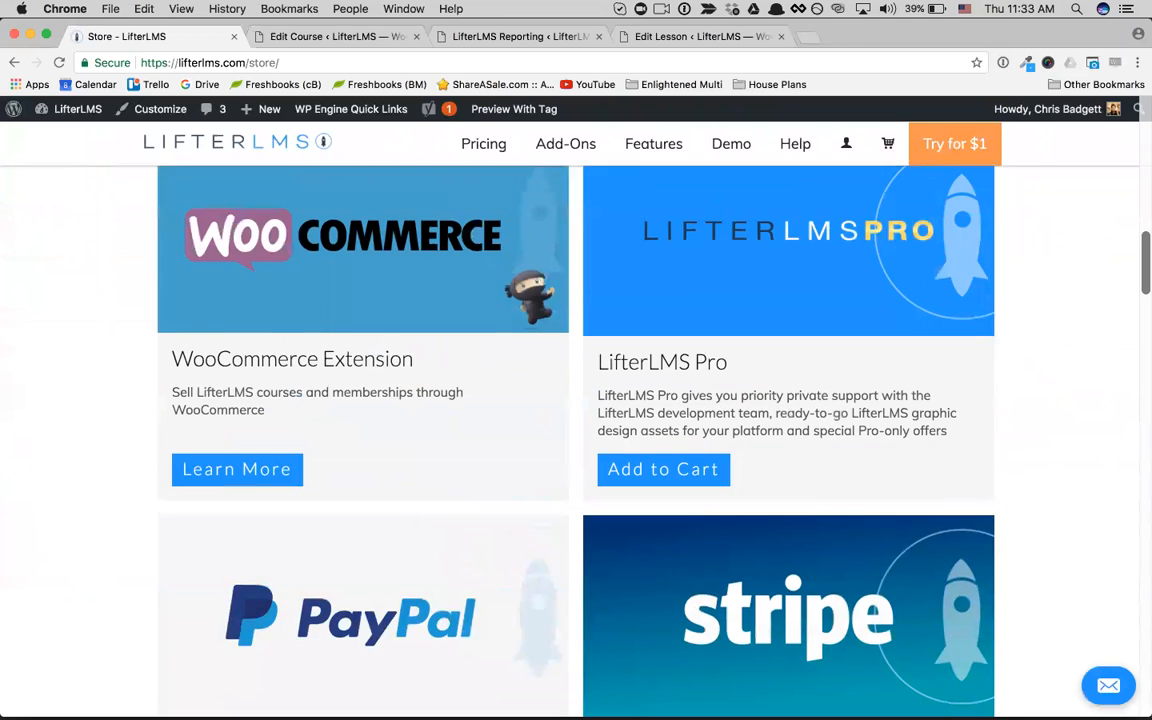
scroll(551, 230, up, 8)
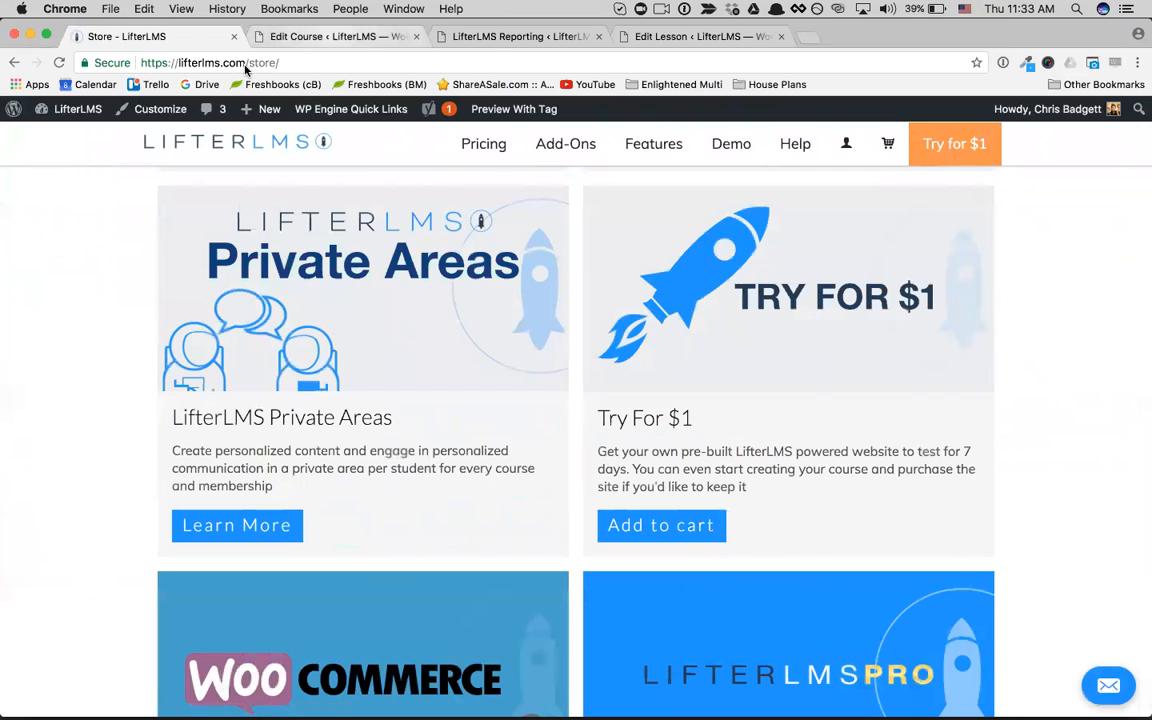
Step: Return to the My New Sample Course editor and visit the trial site's front end from there
click(333, 36)
click(67, 138)
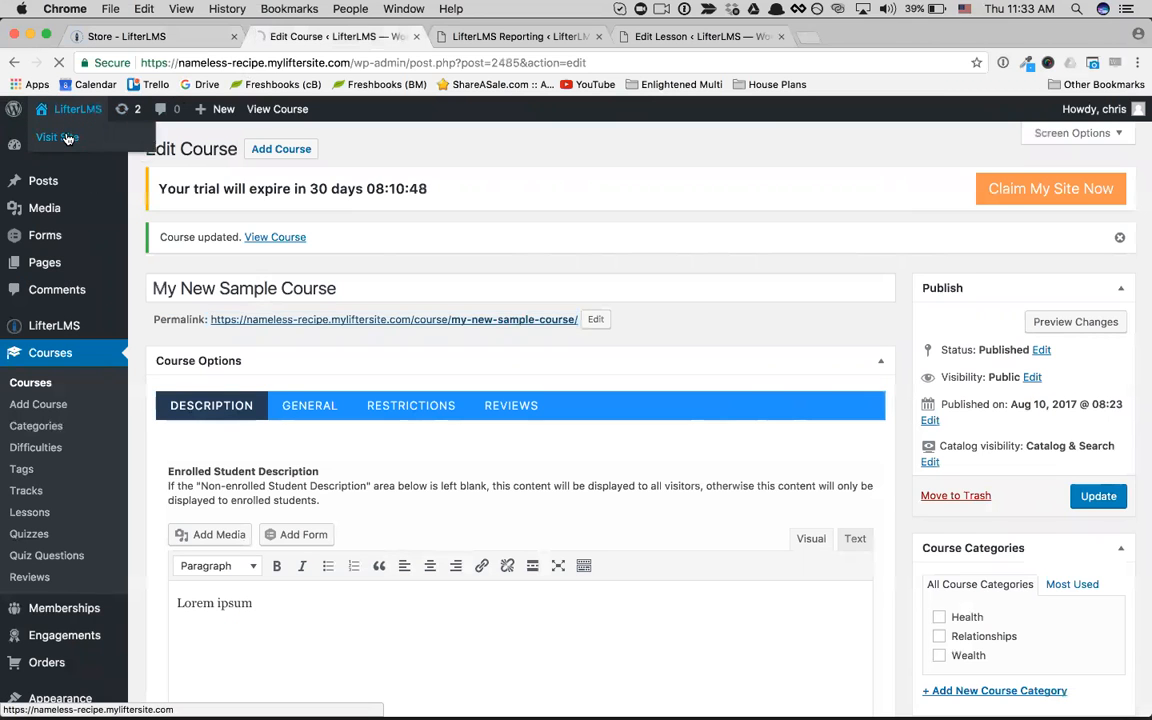